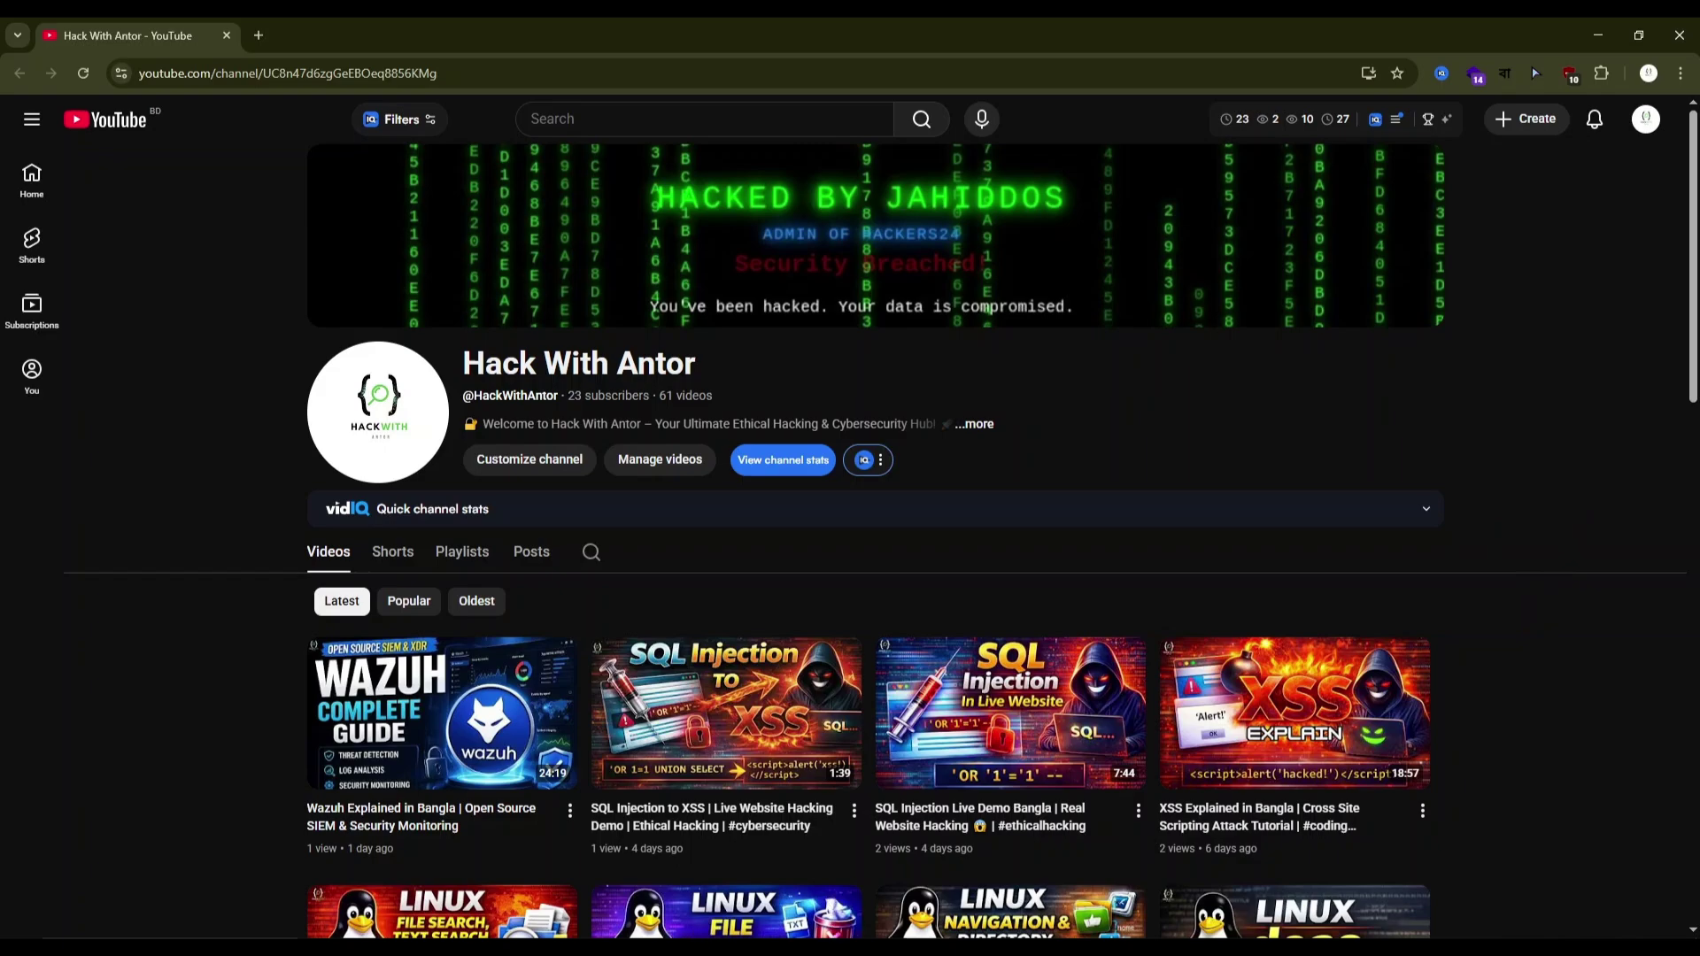
Switch to Oracle VM VirtualBox Manager and begin a new virtual machine named wazuh-SIEM.
{"action": "mouse_move", "coordinate": [797, 949]}
{"action": "left_click", "coordinate": [797, 890]}
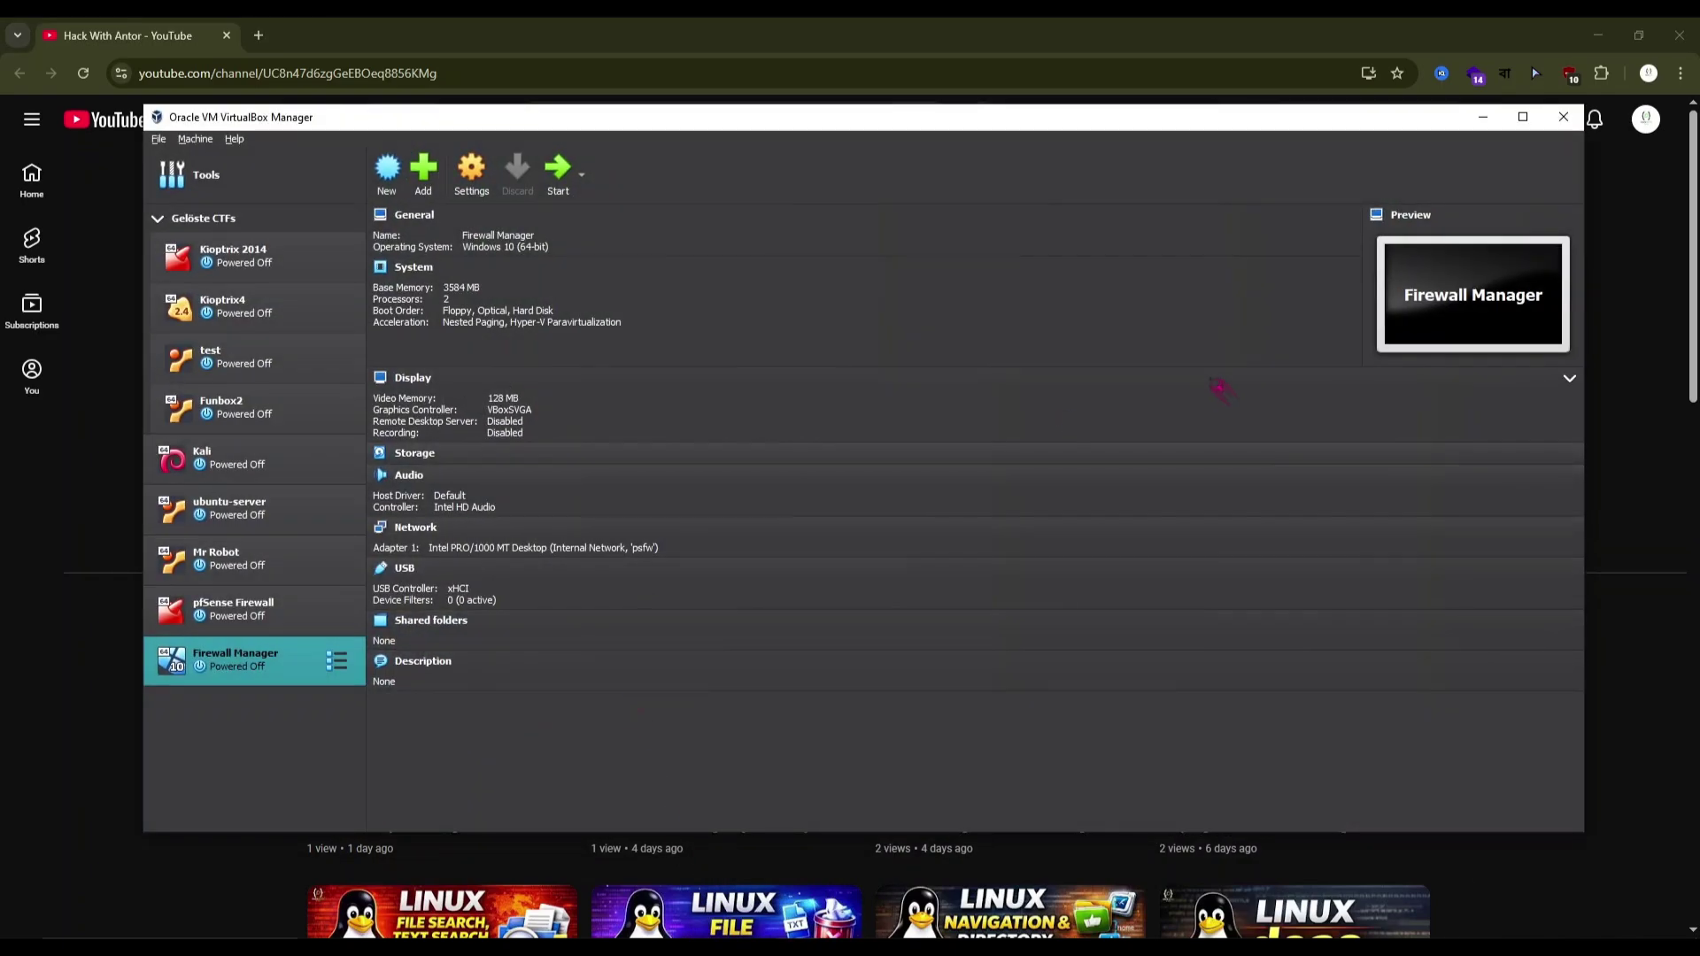
{"action": "left_click", "coordinate": [1523, 116]}
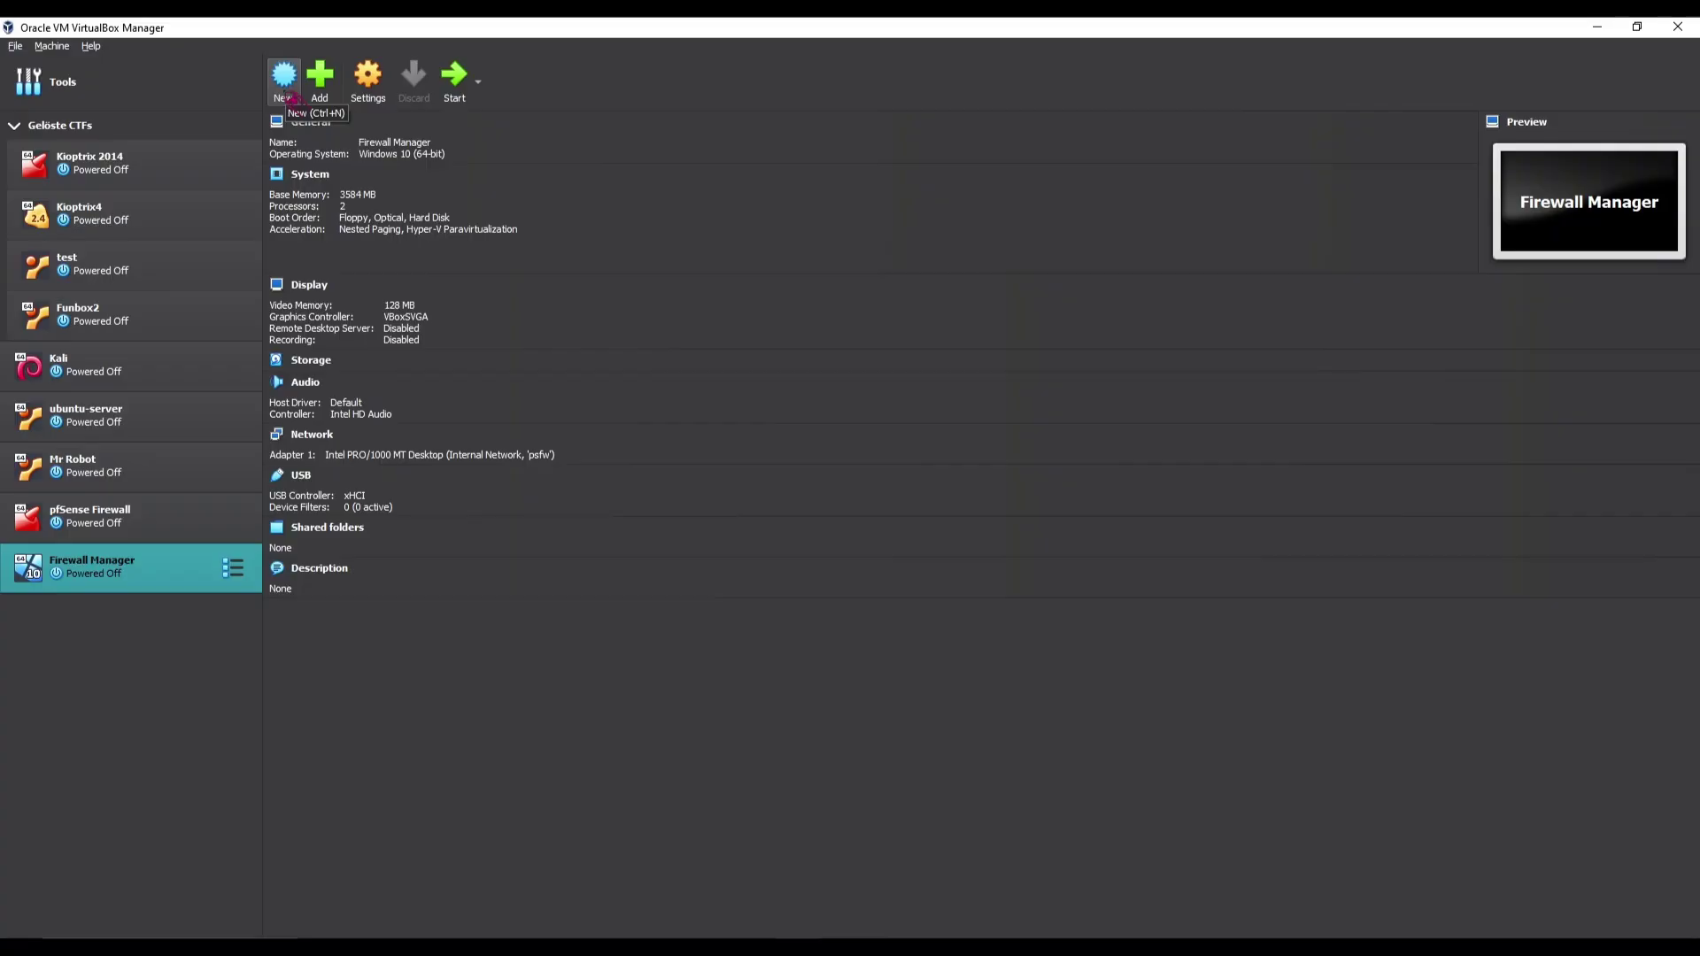
{"action": "left_click", "coordinate": [289, 94]}
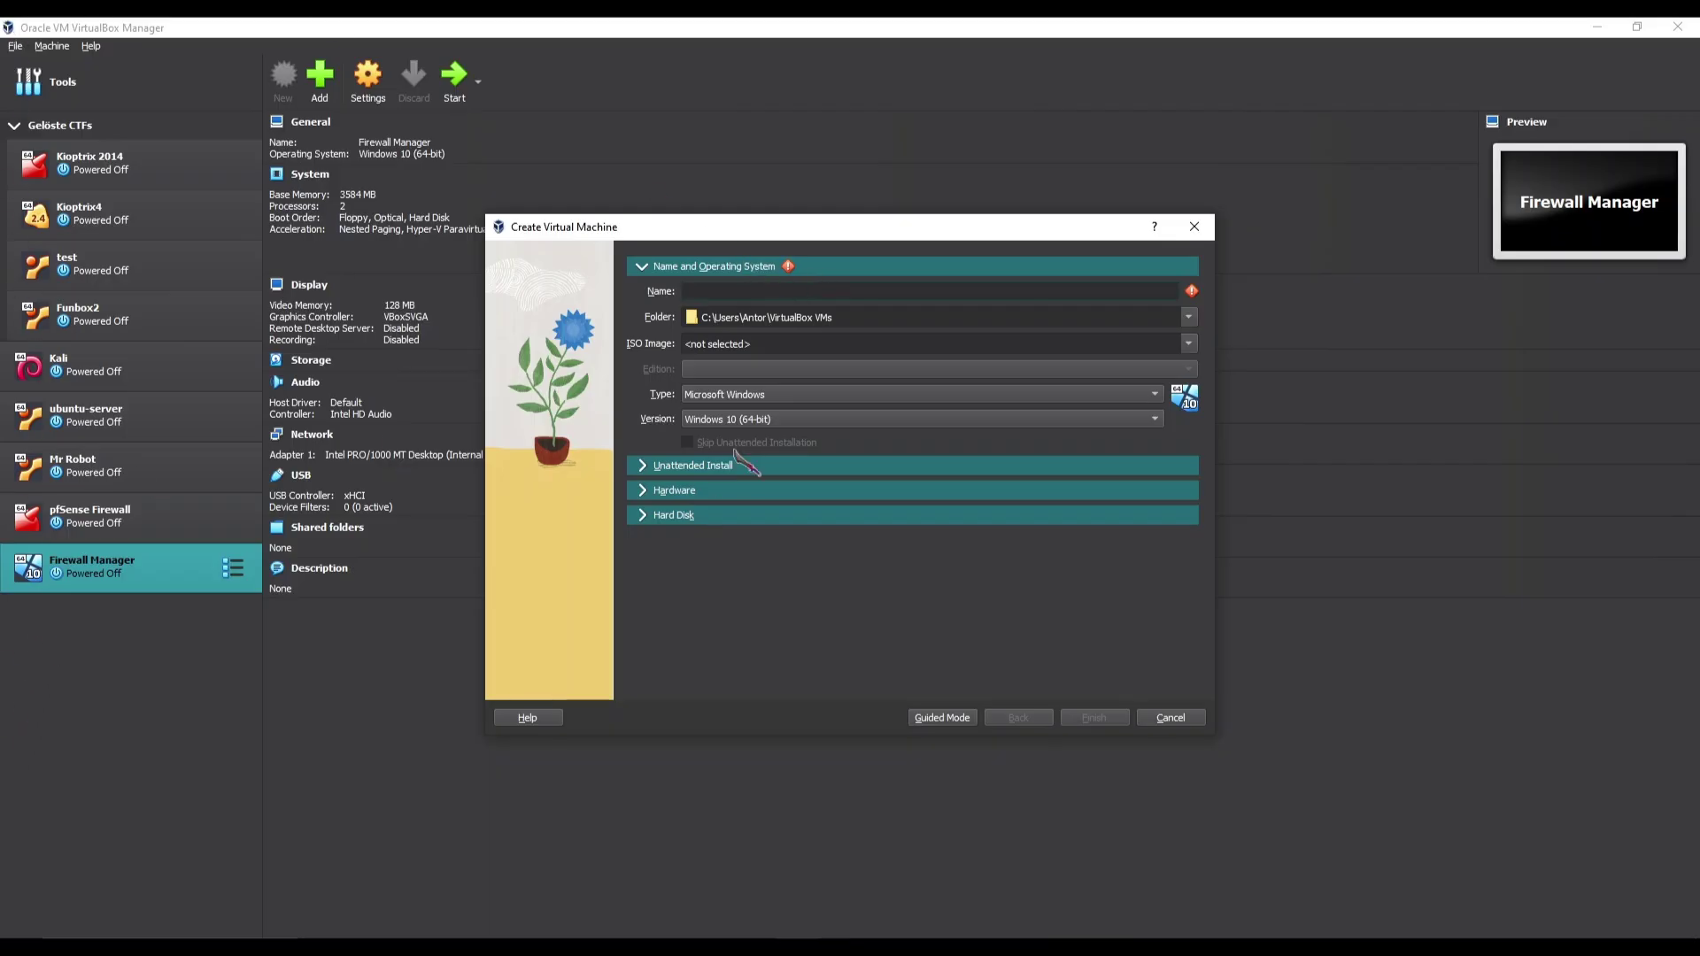
{"action": "left_click_drag", "start_coordinate": [842, 229], "coordinate": [807, 223]}
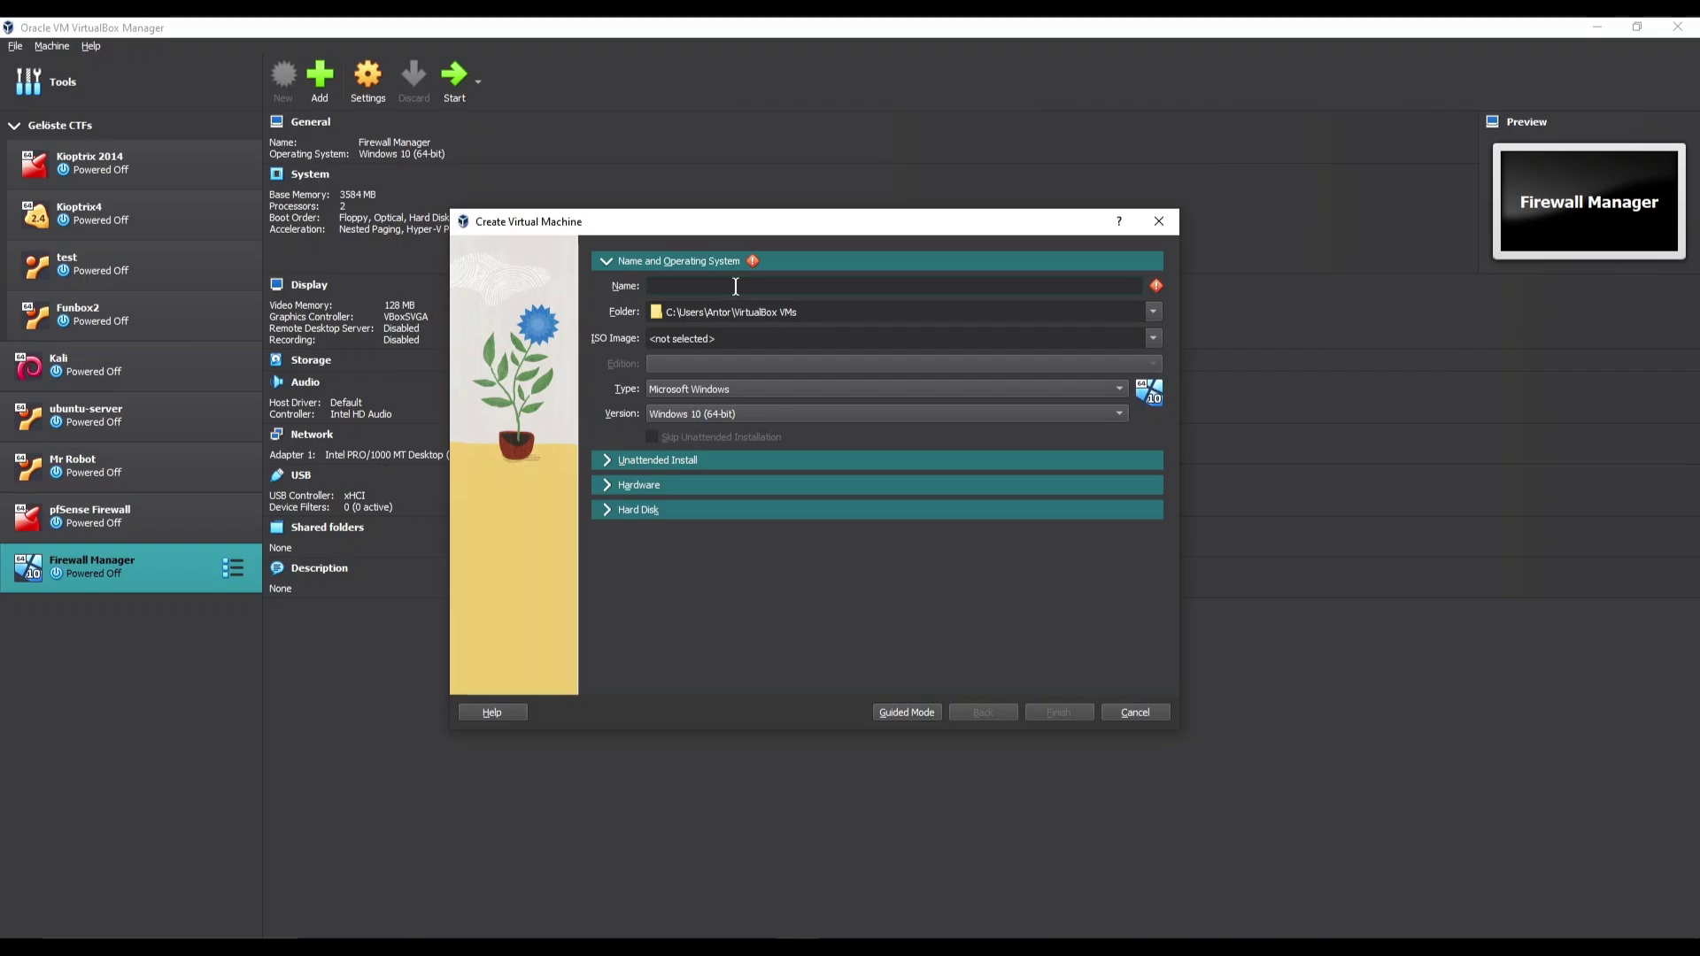
{"action": "type", "text": "w"}
{"action": "type", "text": "azuh-SIEM"}
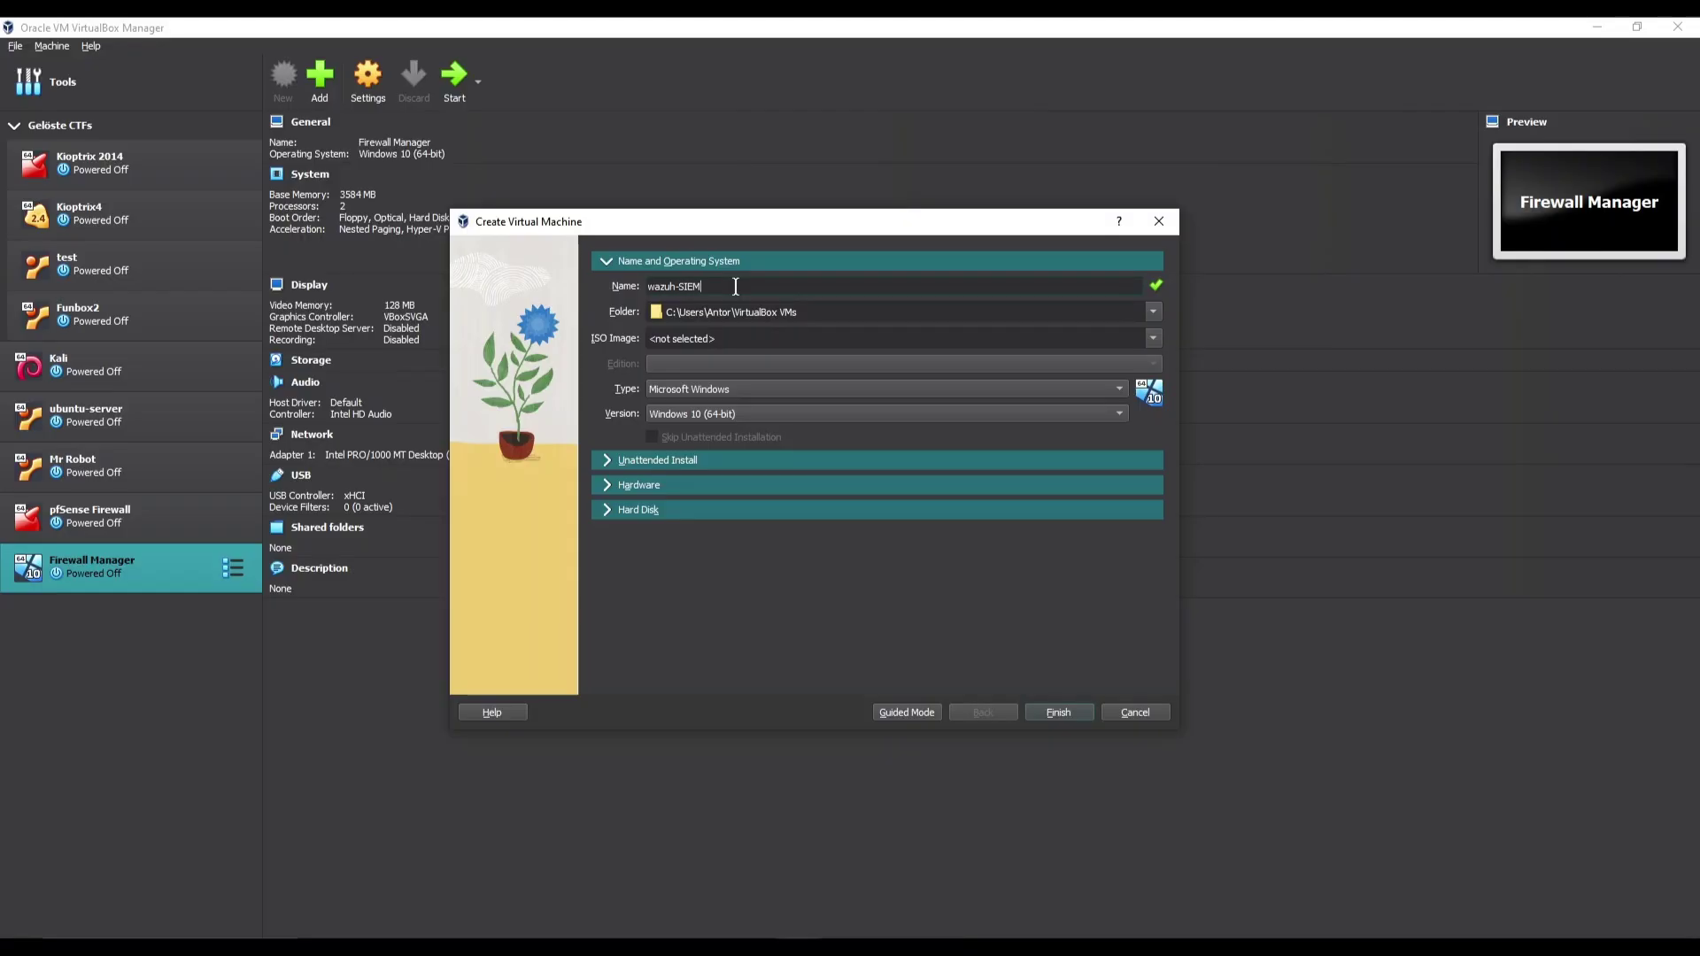
Set the new virtual machine's storage folder to F:\Vulnerable machine And CTF.
{"action": "left_click", "coordinate": [1153, 311]}
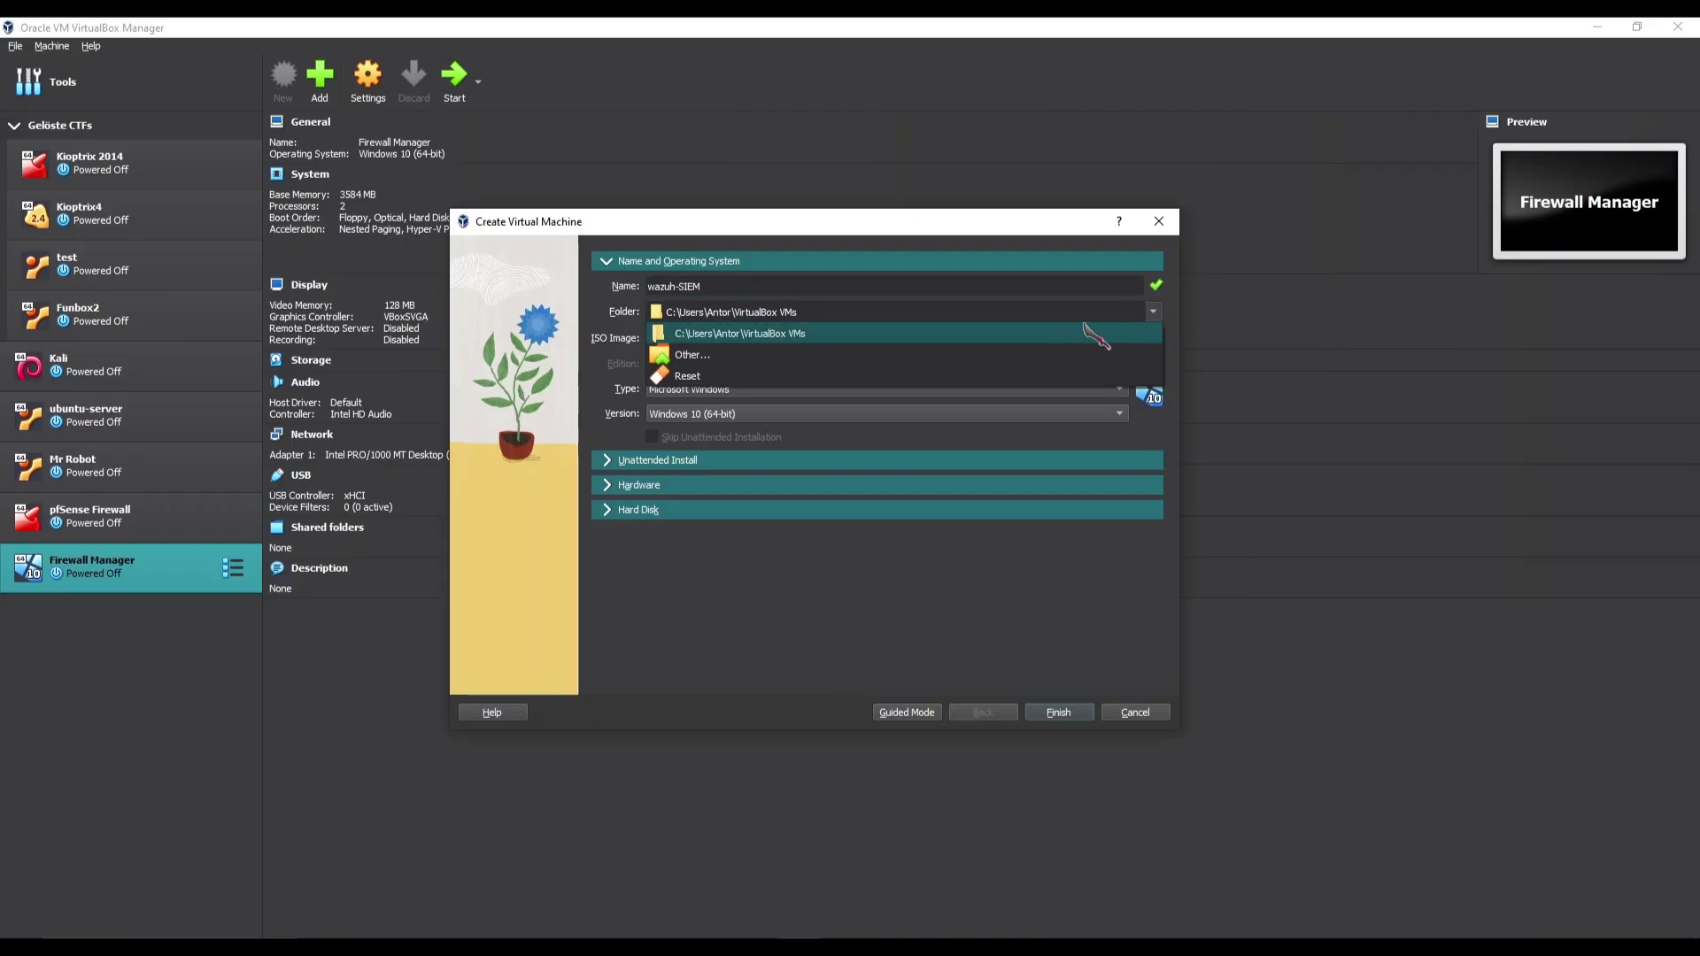
{"action": "left_click", "coordinate": [850, 373]}
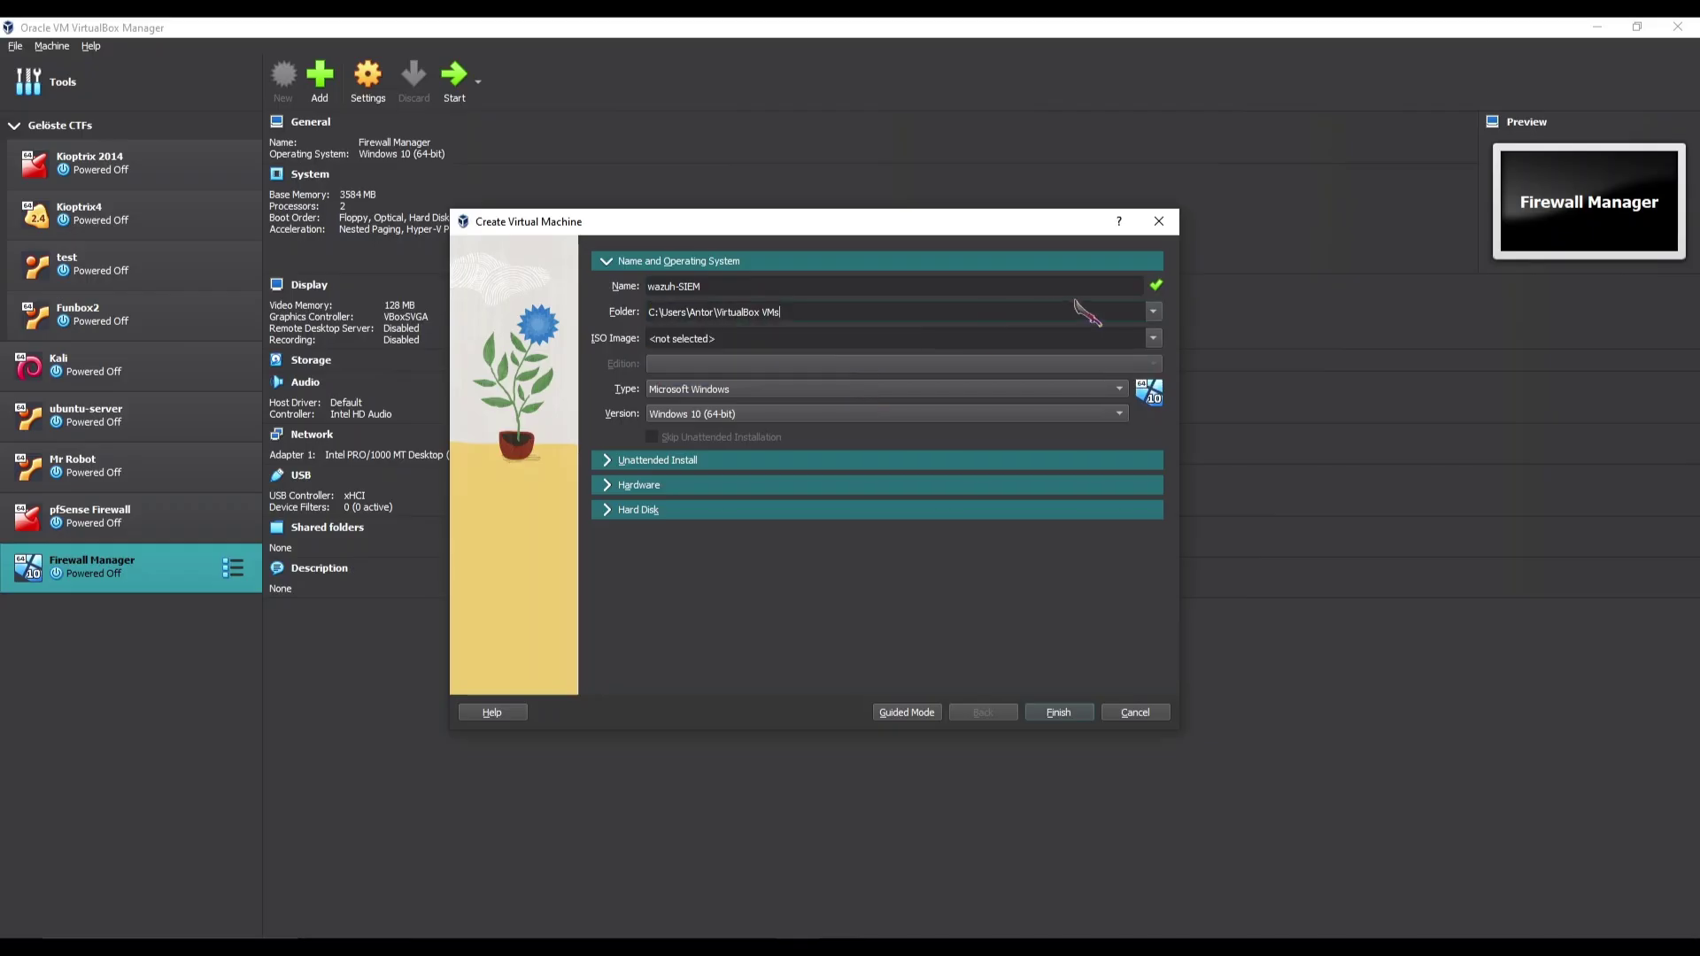
{"action": "left_click", "coordinate": [1153, 312]}
{"action": "left_click", "coordinate": [766, 352]}
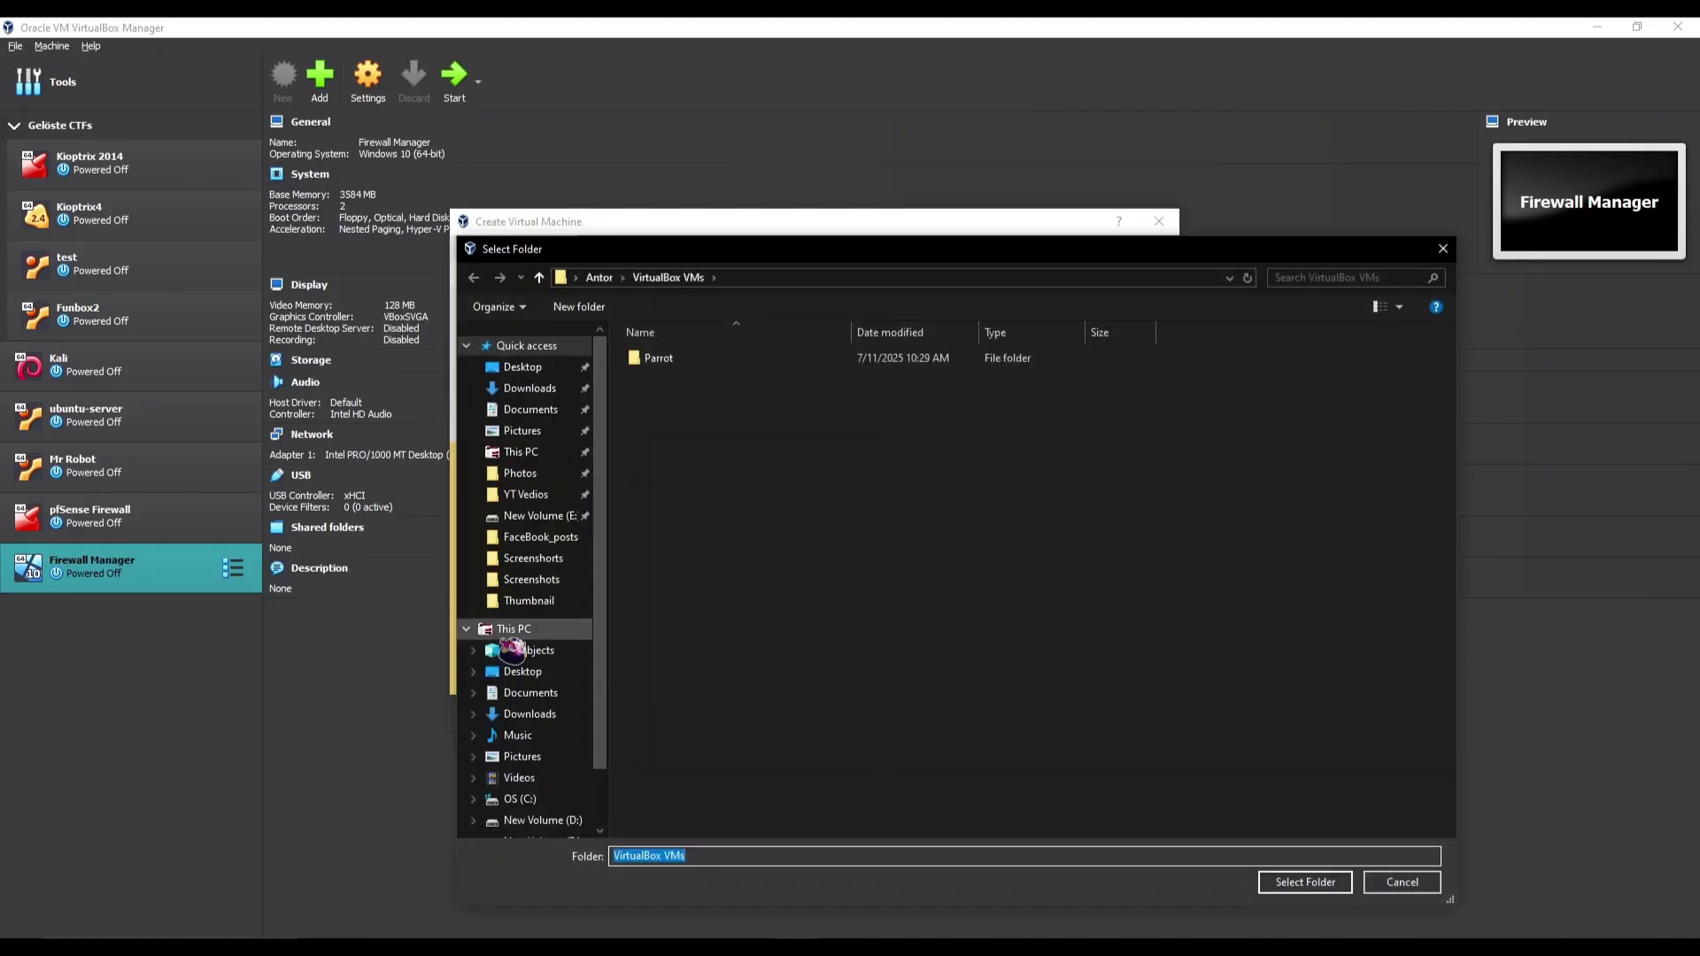
{"action": "left_click", "coordinate": [513, 629]}
{"action": "double_click", "coordinate": [664, 595]}
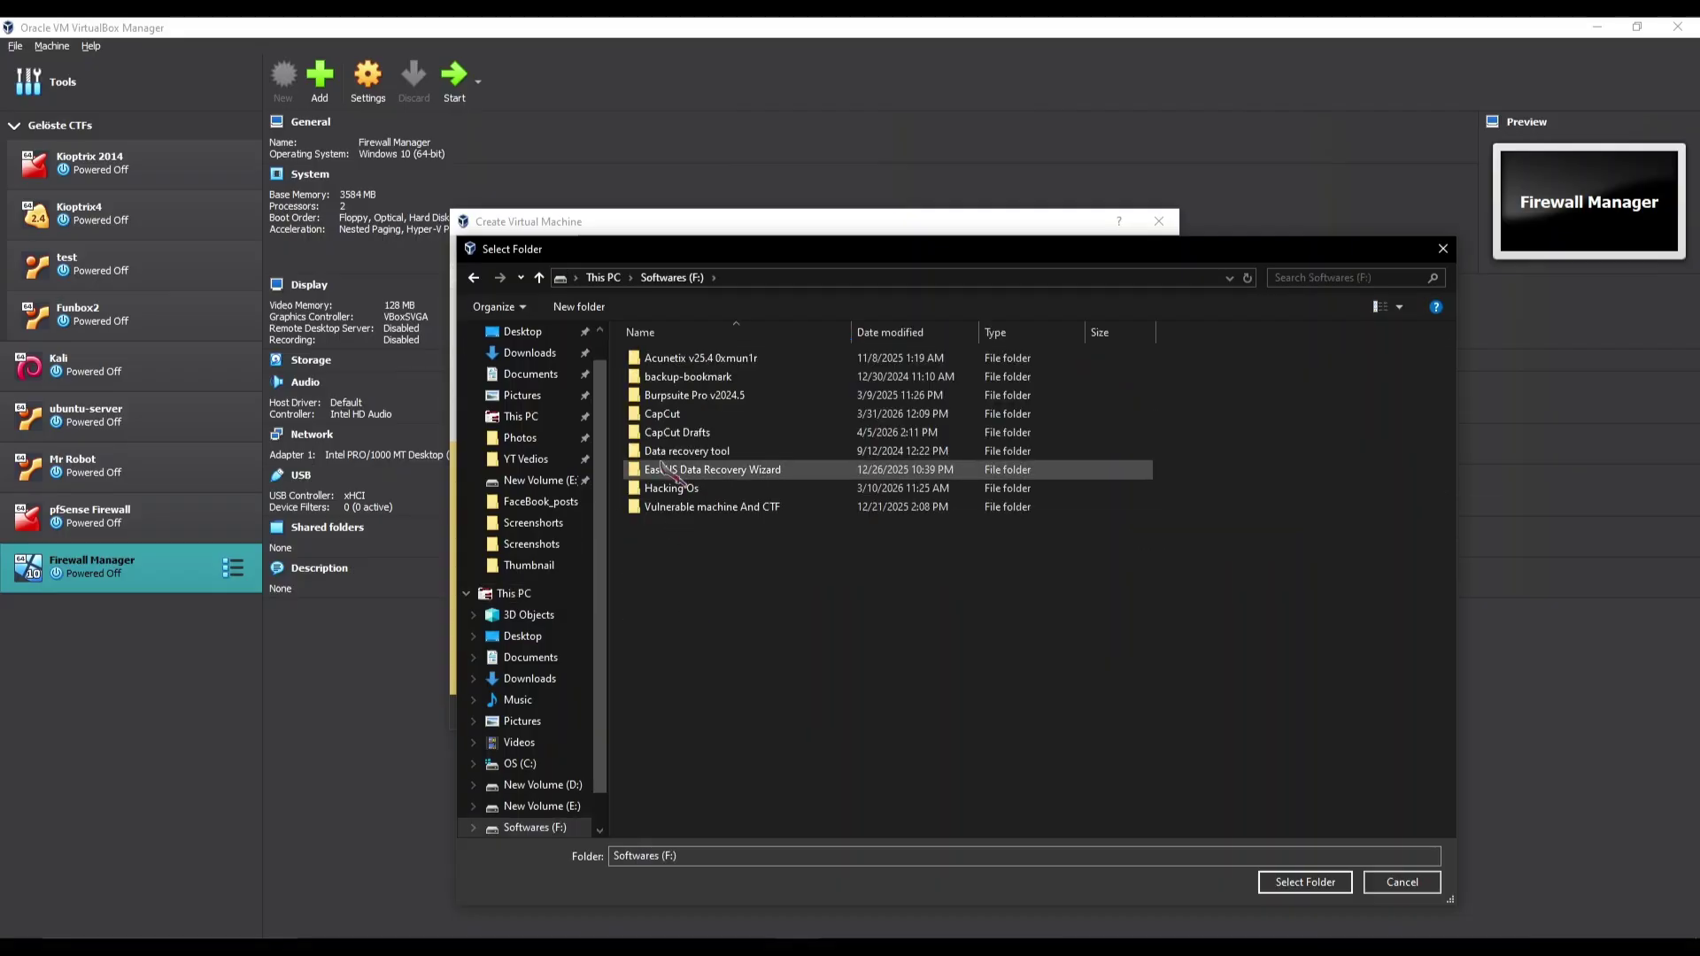
{"action": "left_click", "coordinate": [678, 509]}
{"action": "left_click", "coordinate": [1305, 881]}
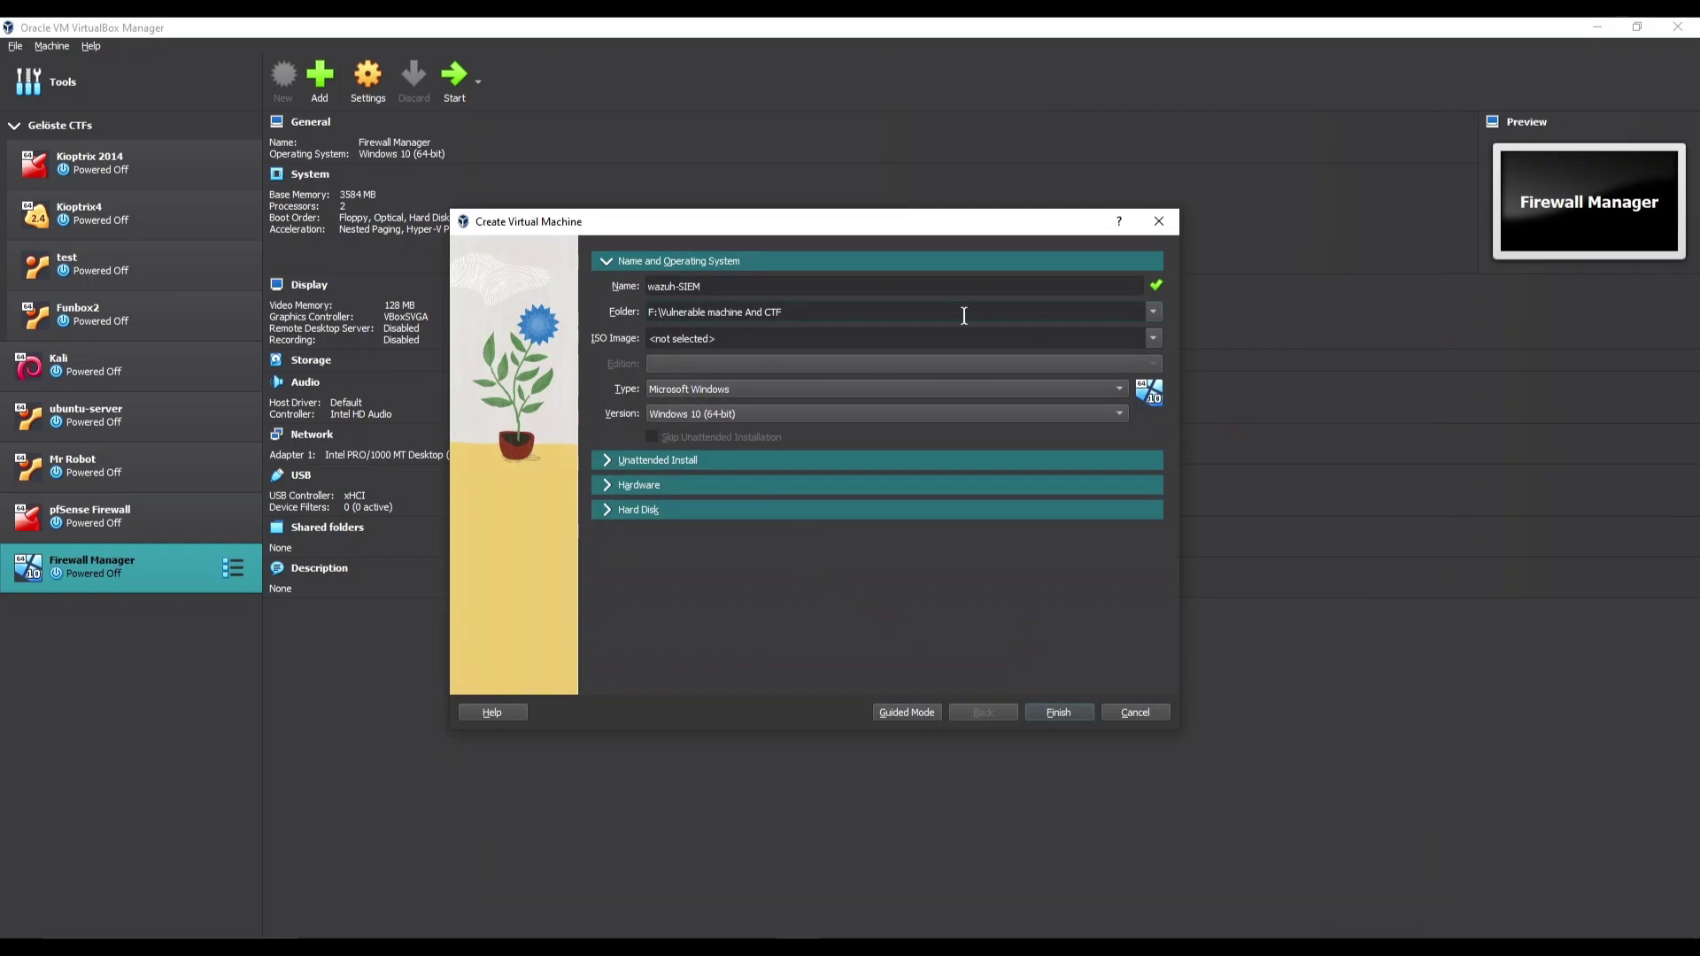
Use ubuntu-24.04.3-live-server-amd64.iso as the ISO image with version Ubuntu (64-bit), skipping unattended installation.
{"action": "left_click", "coordinate": [1154, 340]}
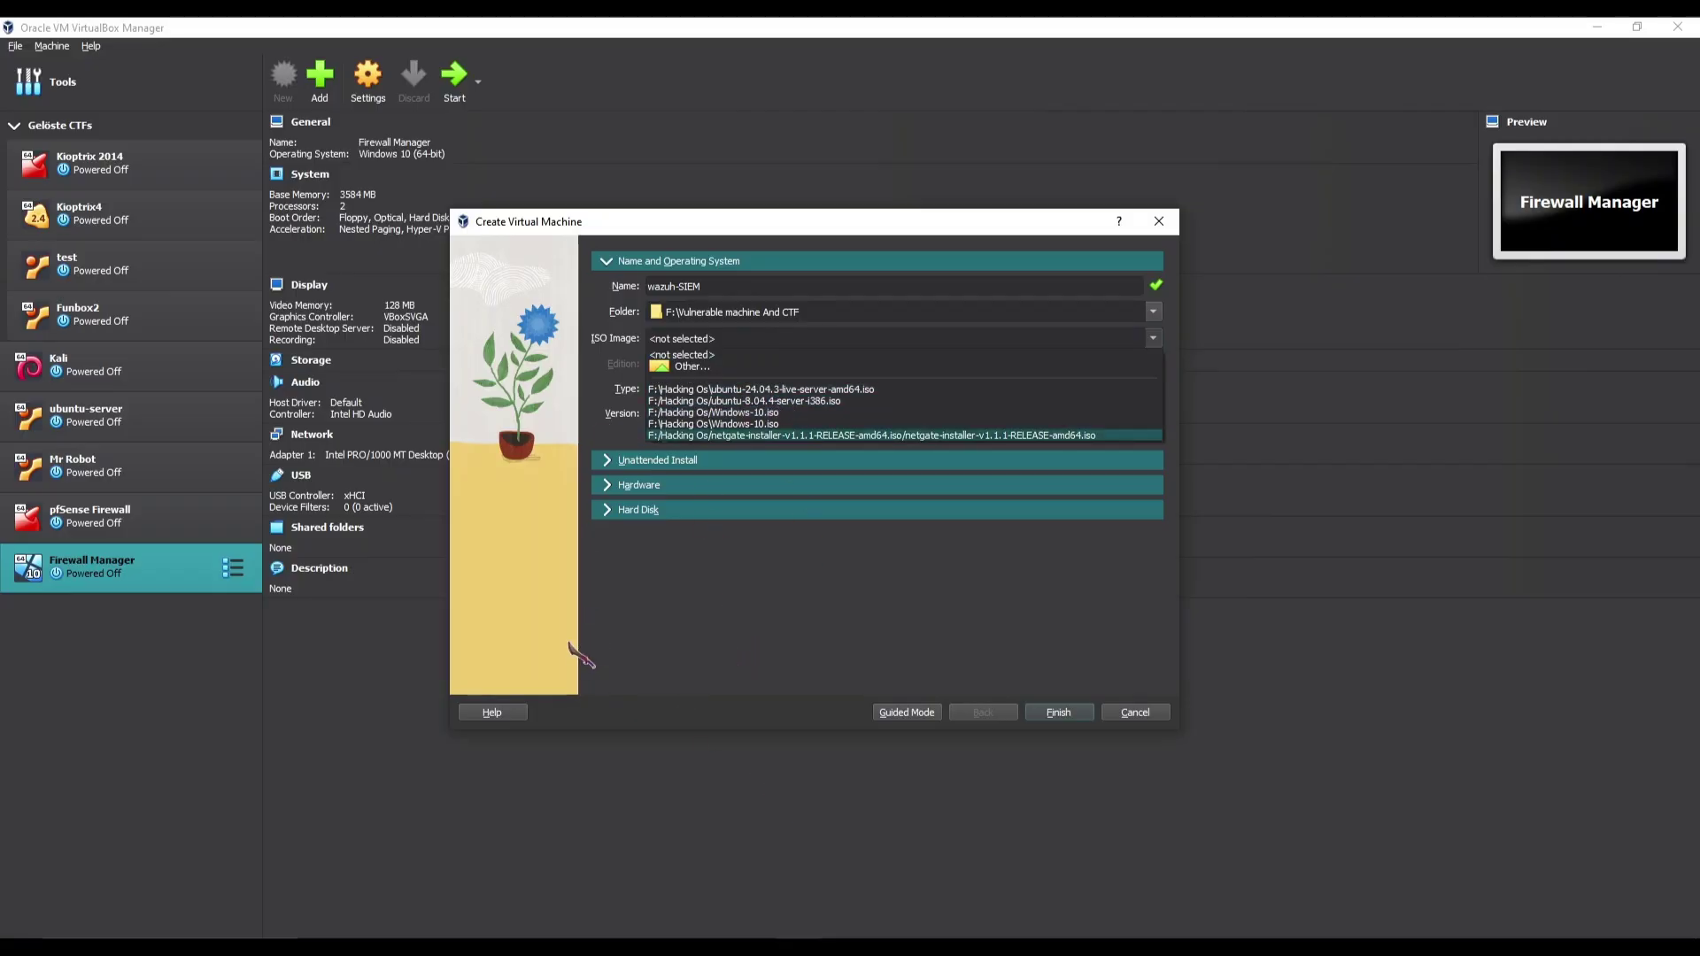
{"action": "left_click", "coordinate": [754, 611]}
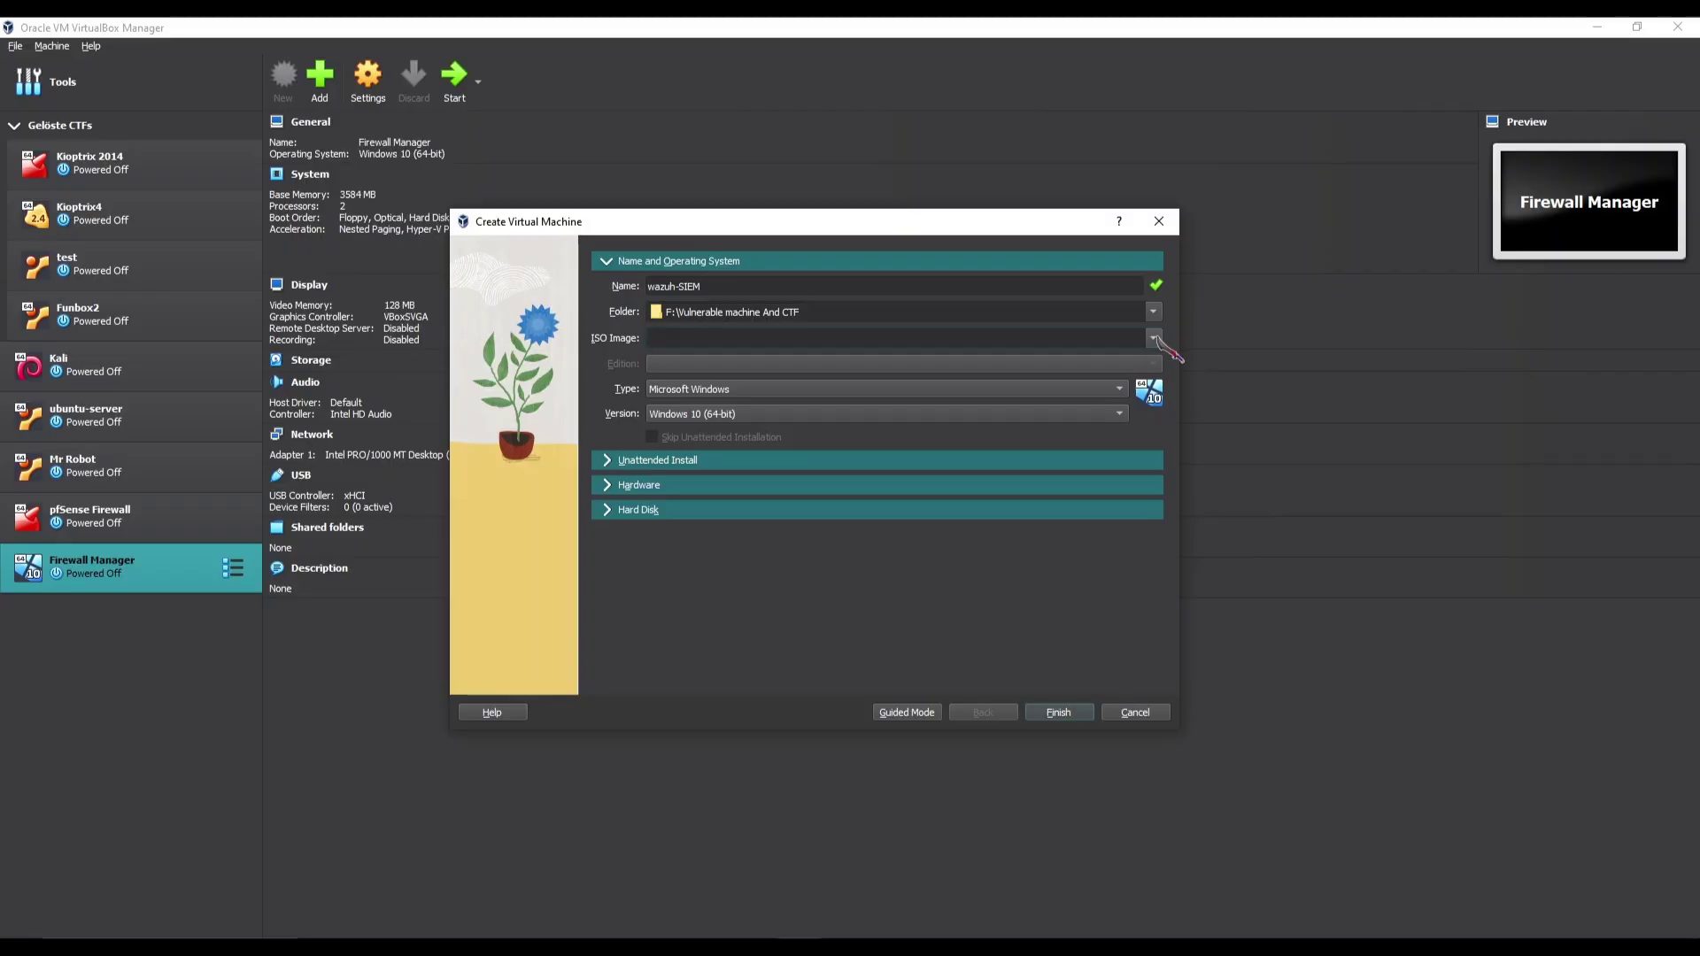
{"action": "left_click", "coordinate": [1153, 338]}
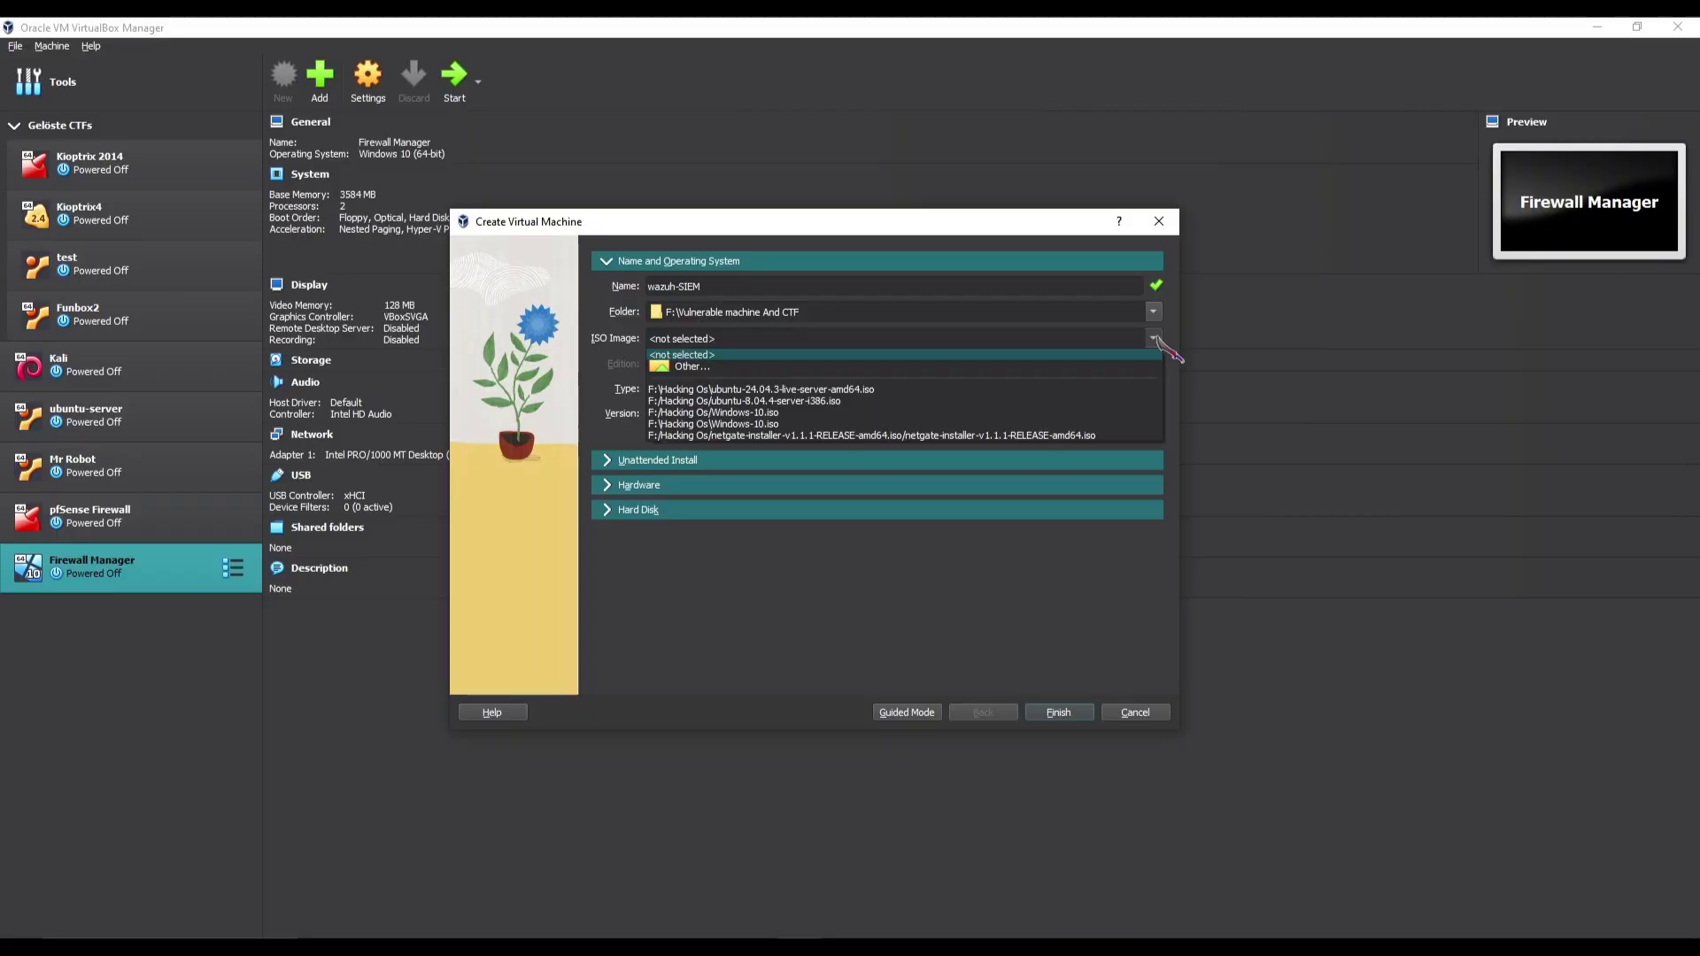
{"action": "left_click", "coordinate": [791, 392]}
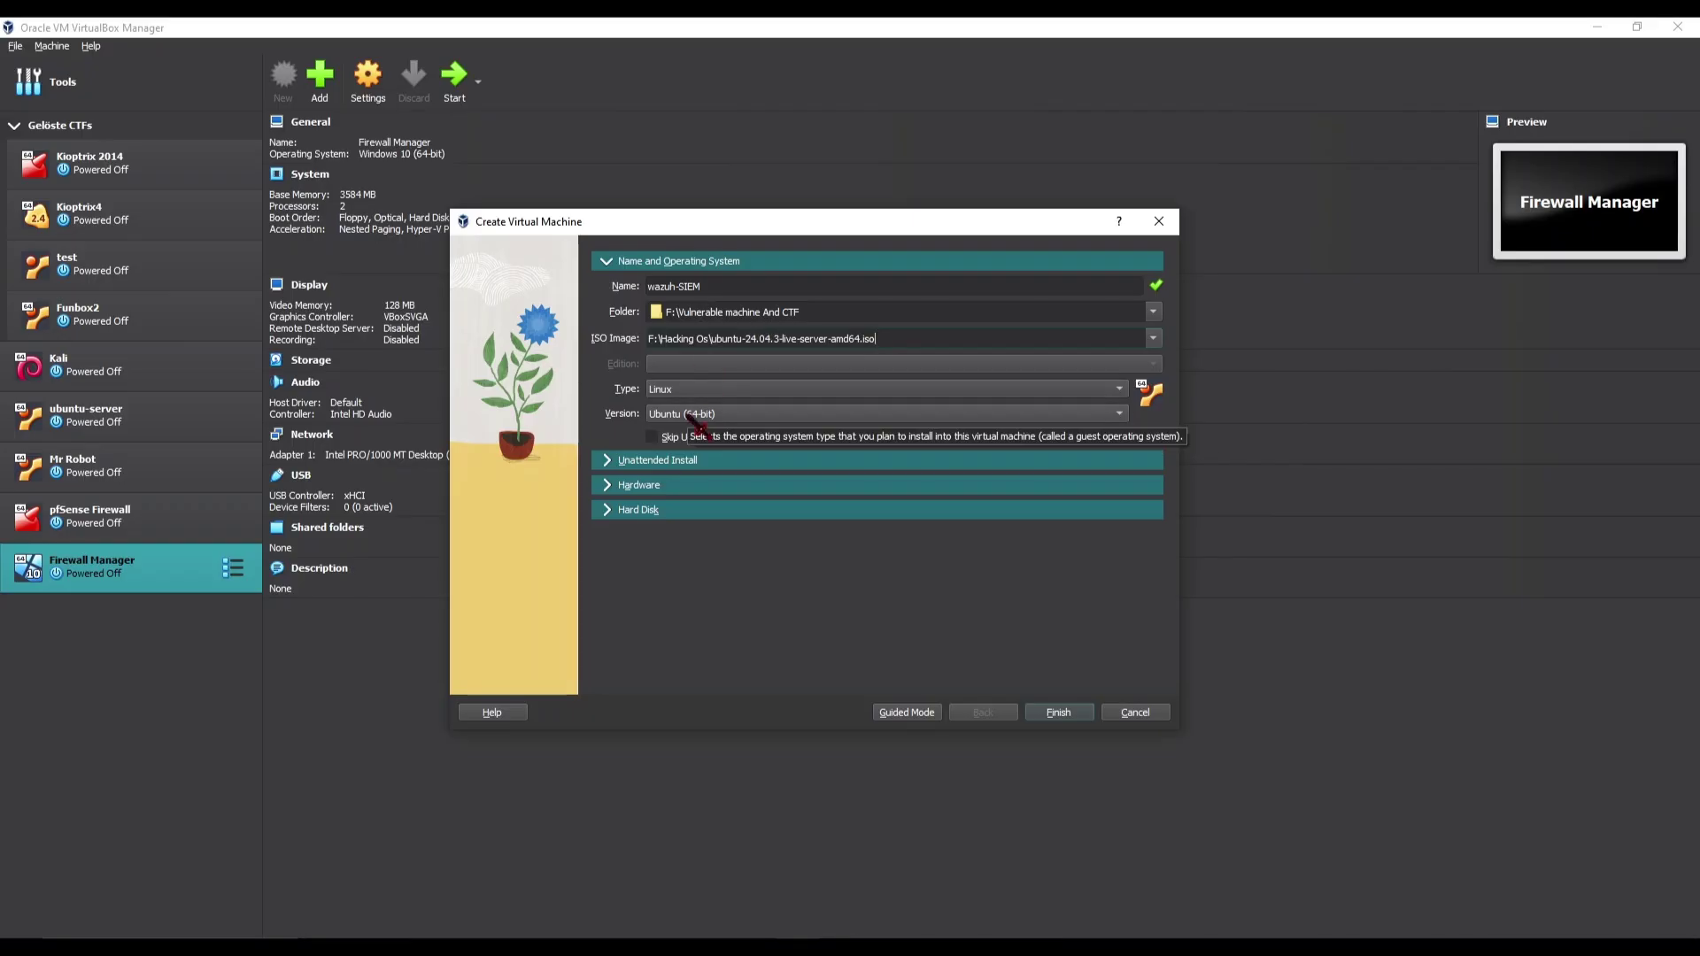
{"action": "left_click", "coordinate": [726, 414]}
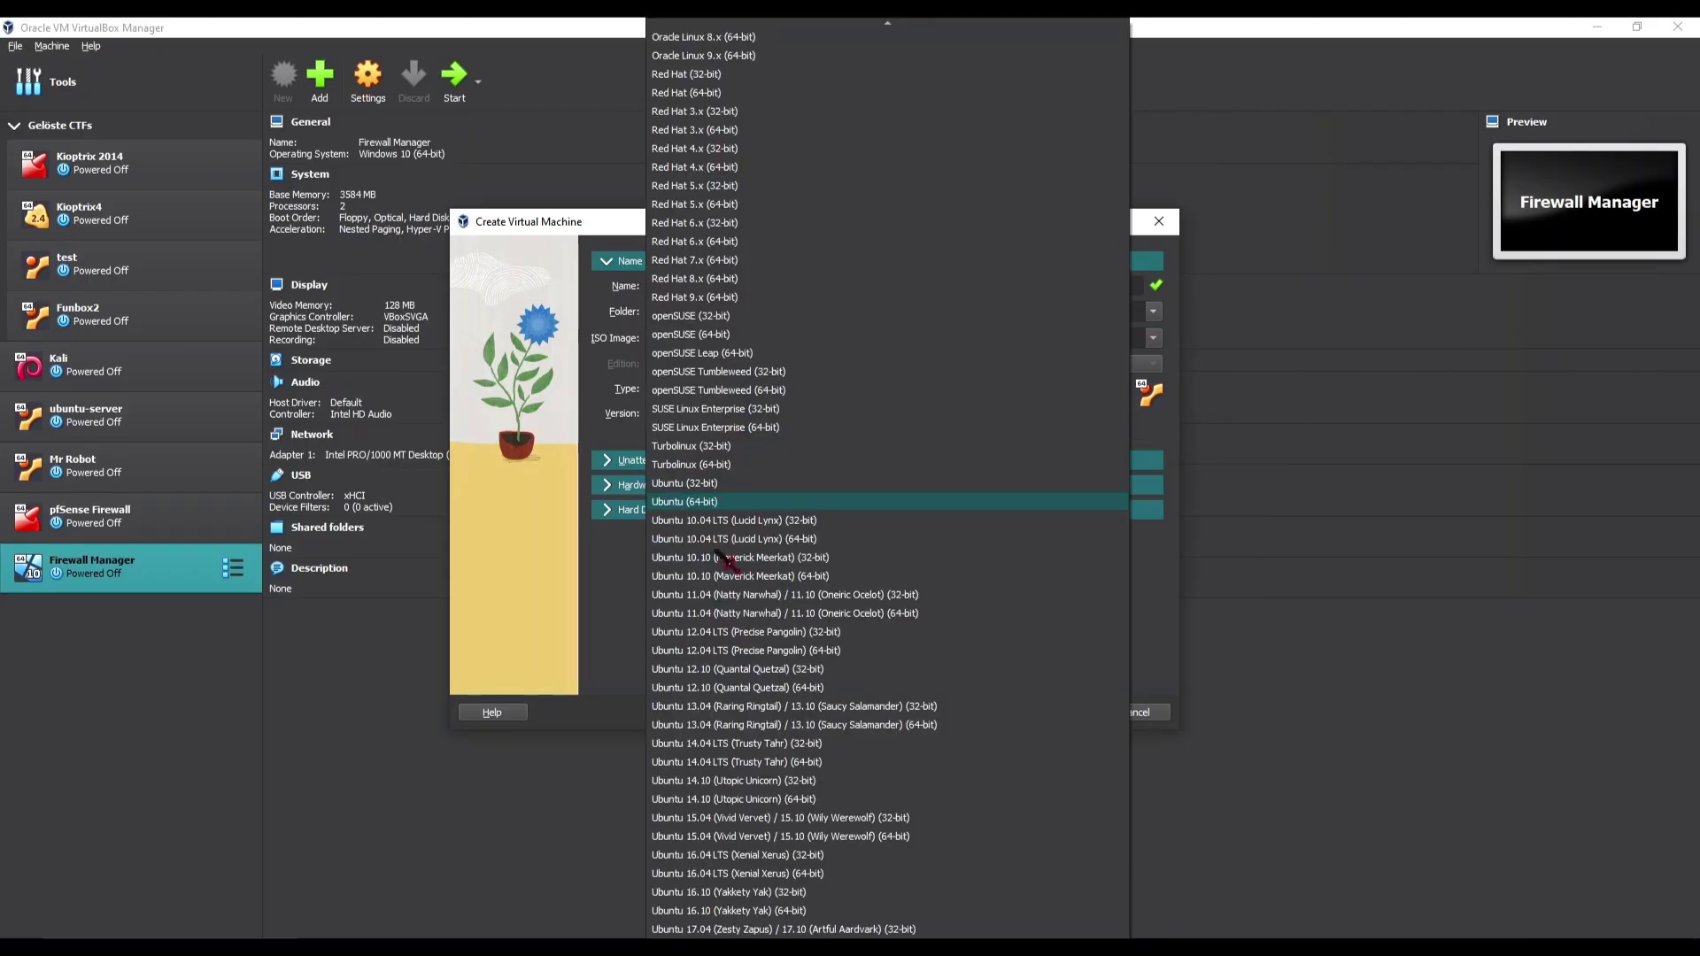
{"action": "left_click", "coordinate": [702, 513]}
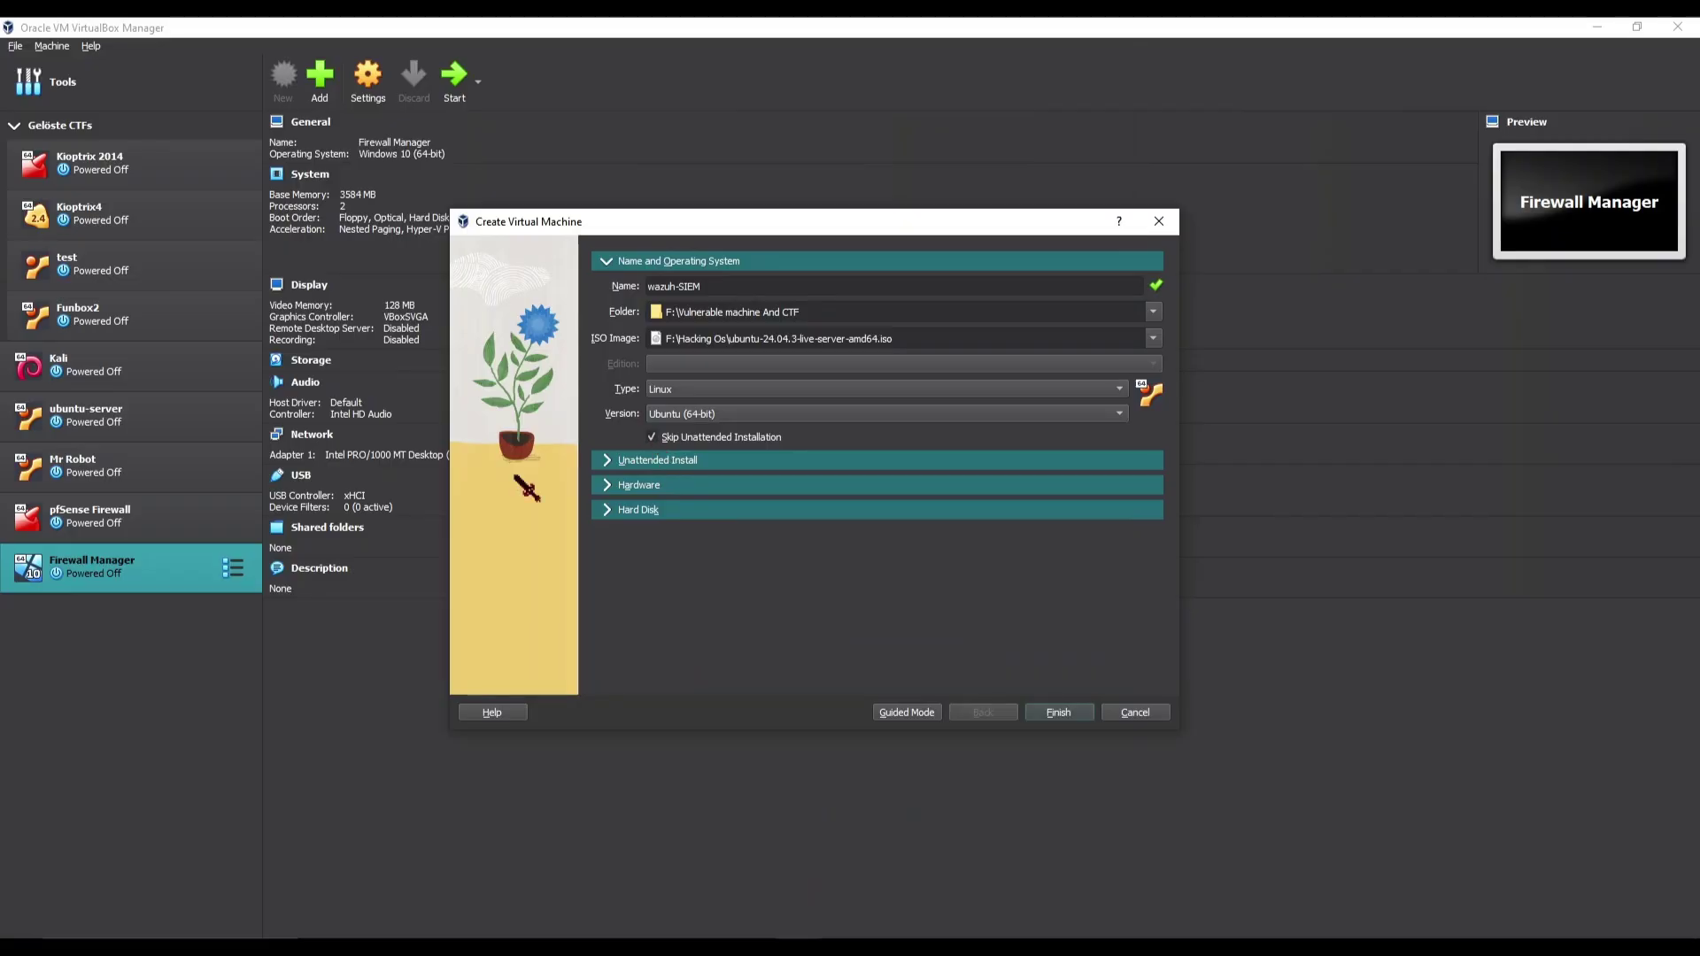
Give the new virtual machine 3060 MB of base memory and 2 processors.
{"action": "left_click", "coordinate": [772, 461]}
{"action": "left_click", "coordinate": [631, 521]}
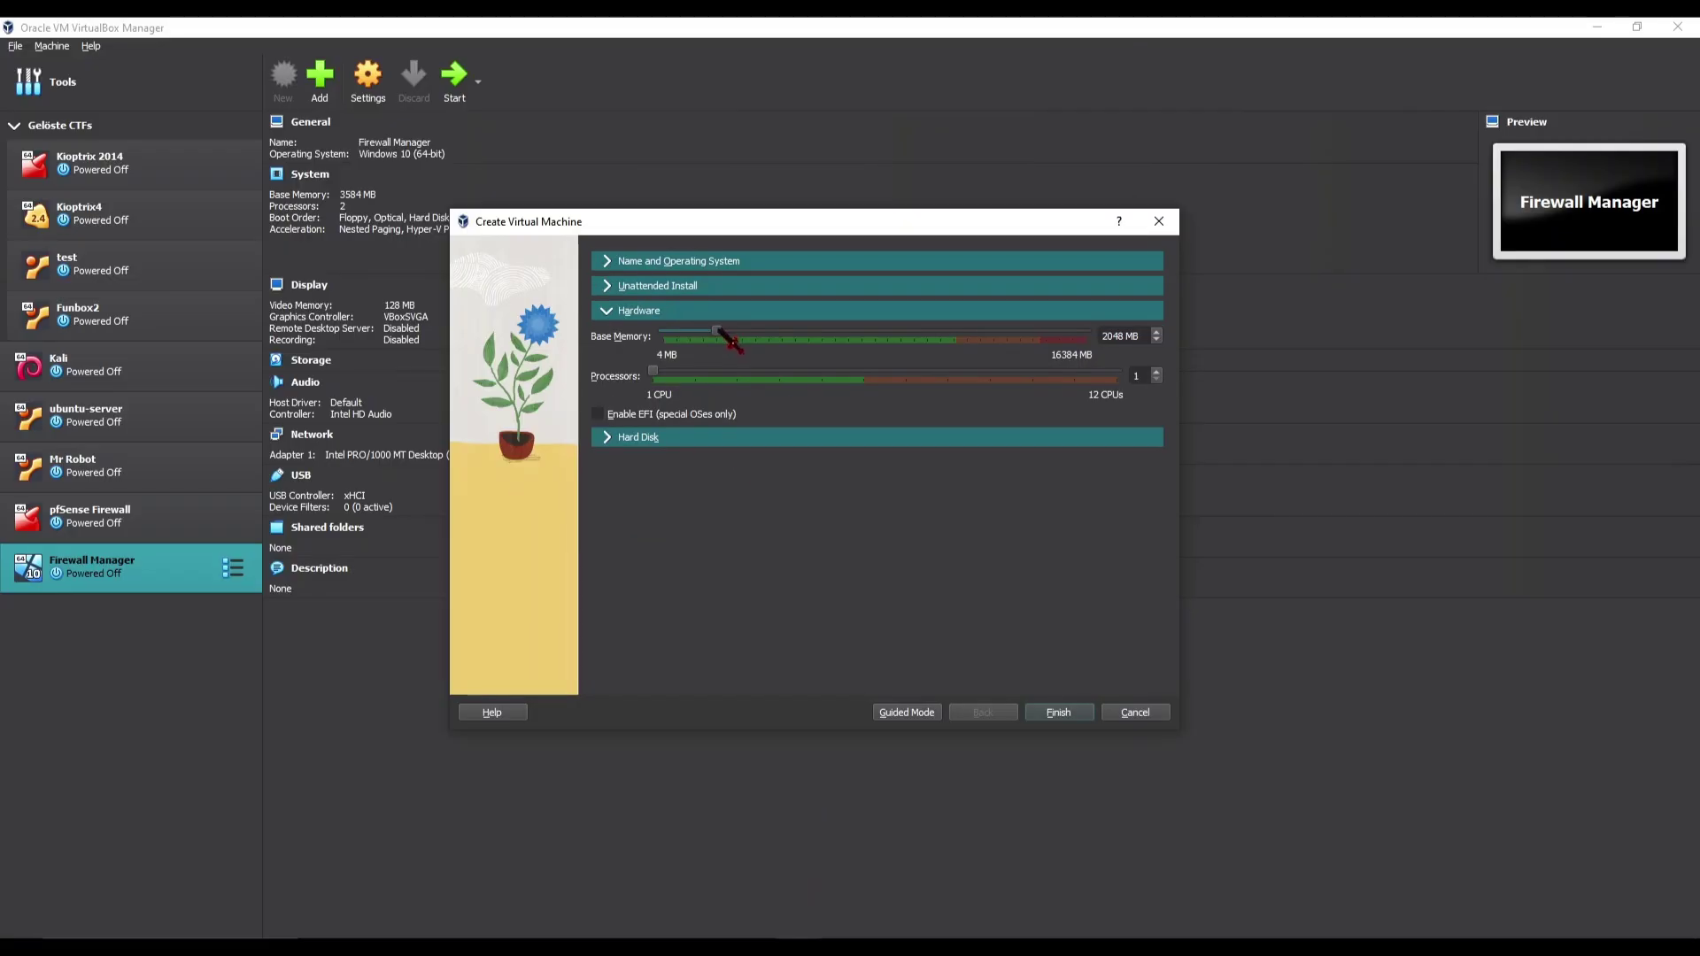
{"action": "left_click_drag", "start_coordinate": [759, 342], "coordinate": [760, 336]}
{"action": "left_click_drag", "start_coordinate": [767, 337], "coordinate": [733, 342]}
{"action": "left_click_drag", "start_coordinate": [654, 371], "coordinate": [710, 371]}
{"action": "left_click_drag", "start_coordinate": [740, 337], "coordinate": [754, 340]}
{"action": "left_click_drag", "start_coordinate": [952, 227], "coordinate": [979, 224]}
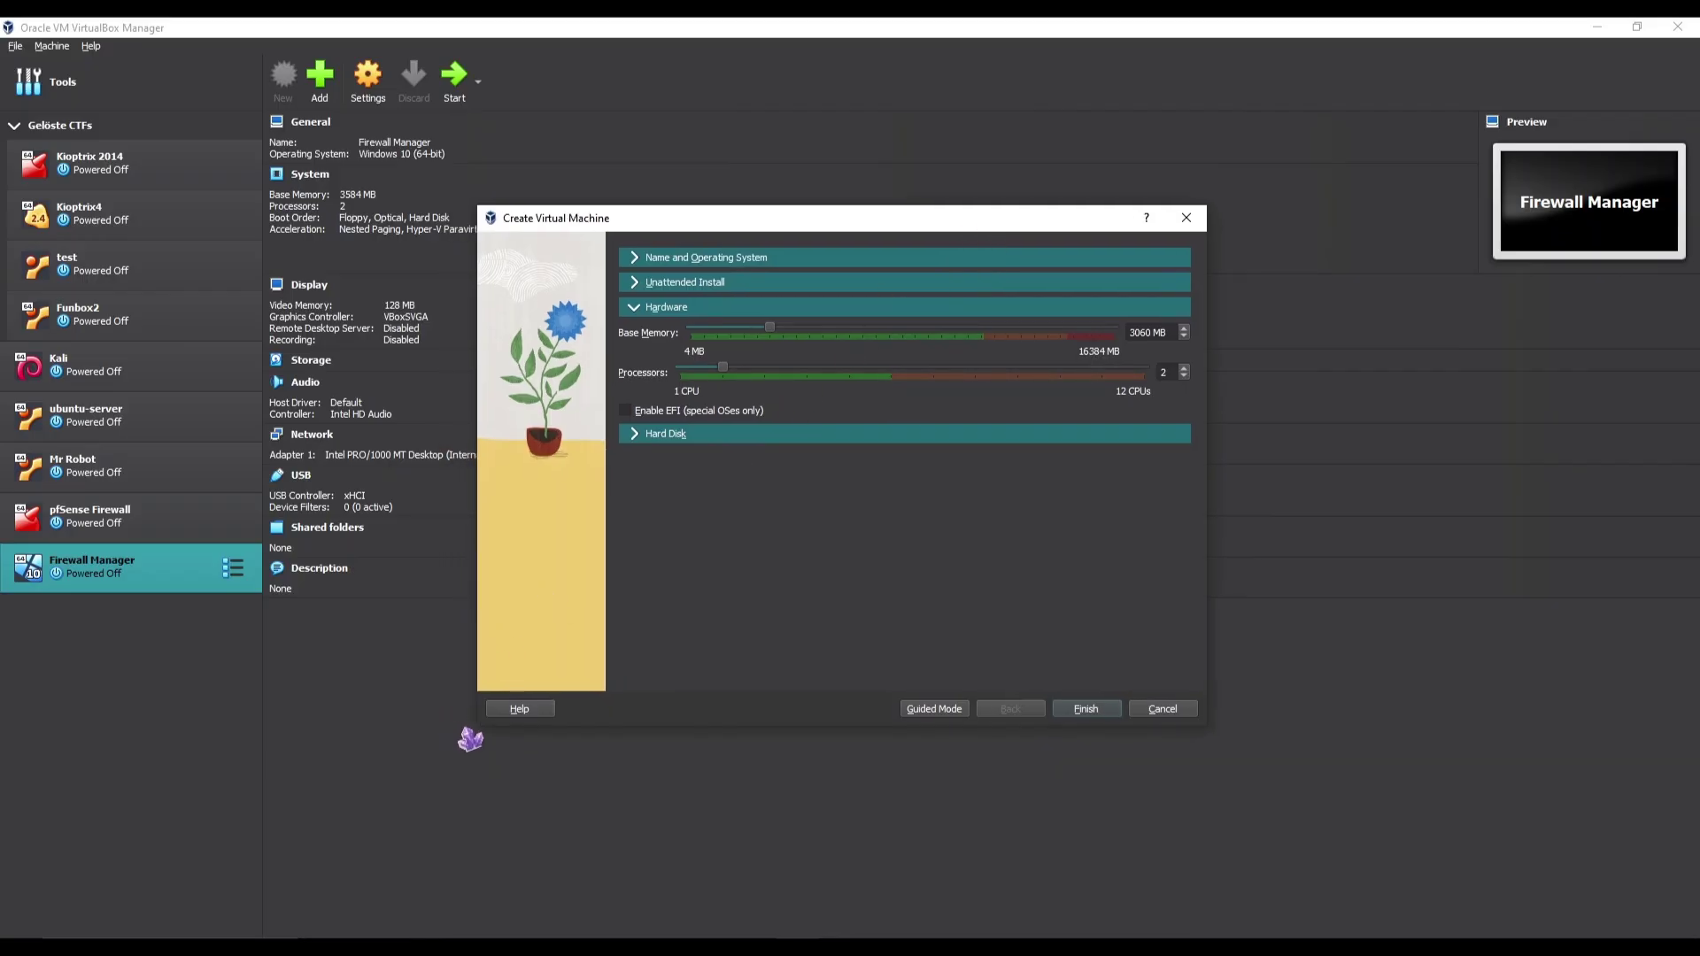
{"action": "left_click_drag", "start_coordinate": [476, 728], "coordinate": [412, 762]}
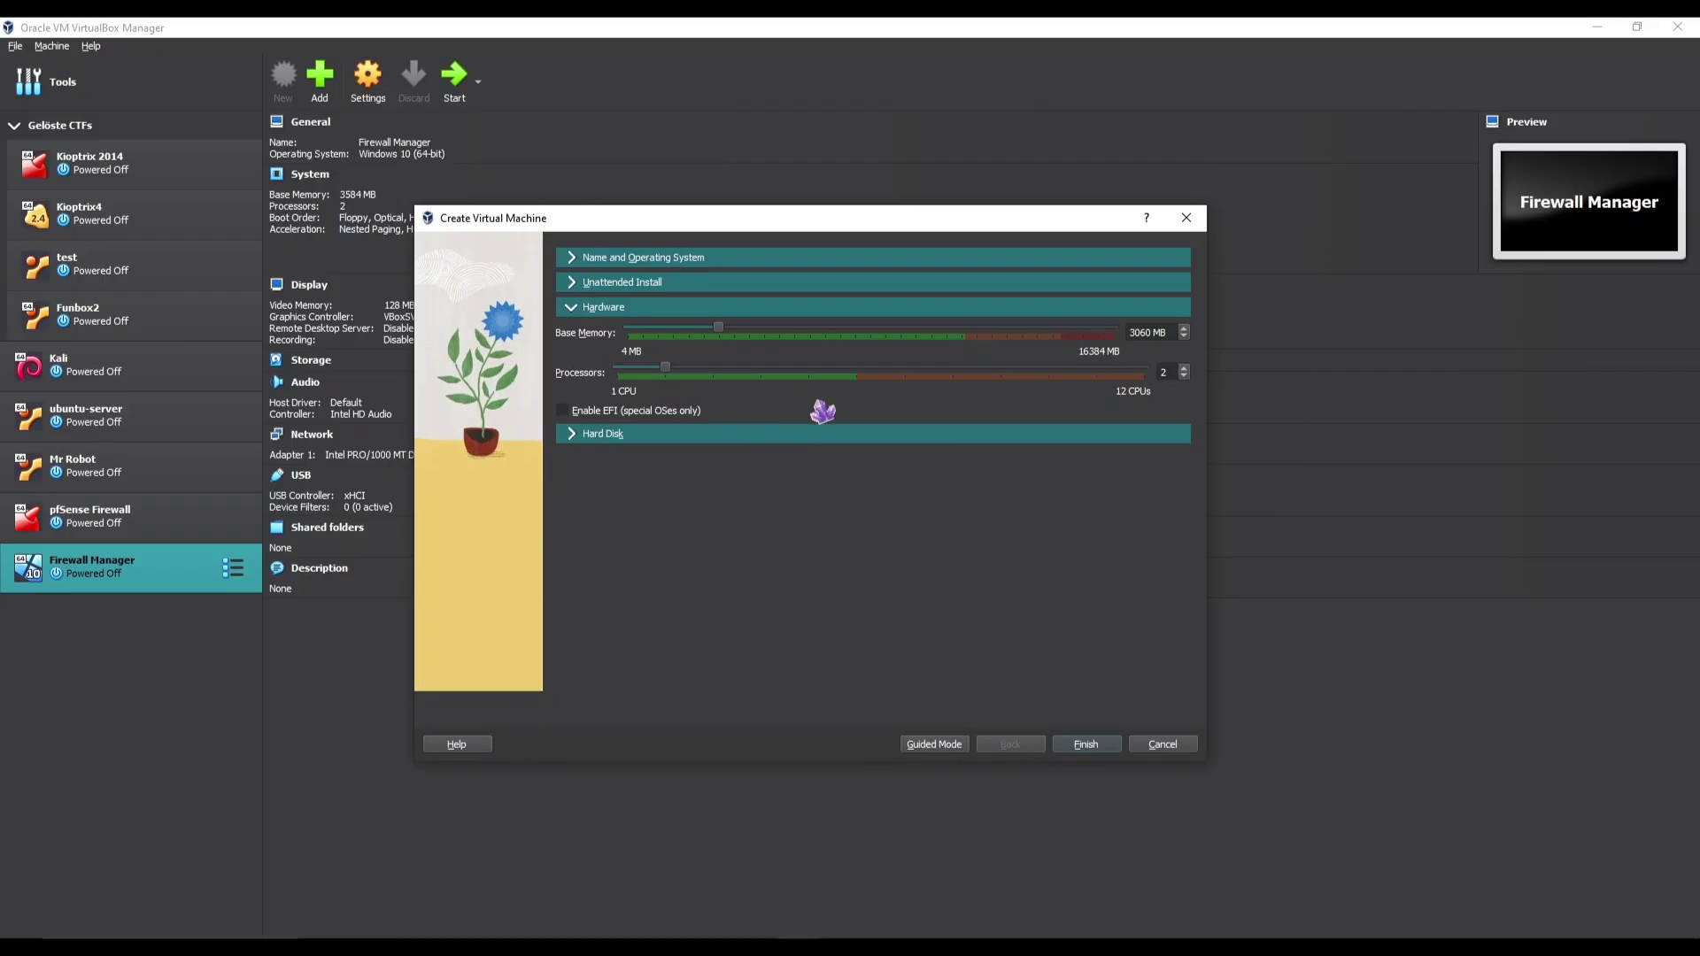
Increase the size of the new VDI virtual hard disk and finish creating the wazuh-SIEM machine.
{"action": "left_click", "coordinate": [615, 435]}
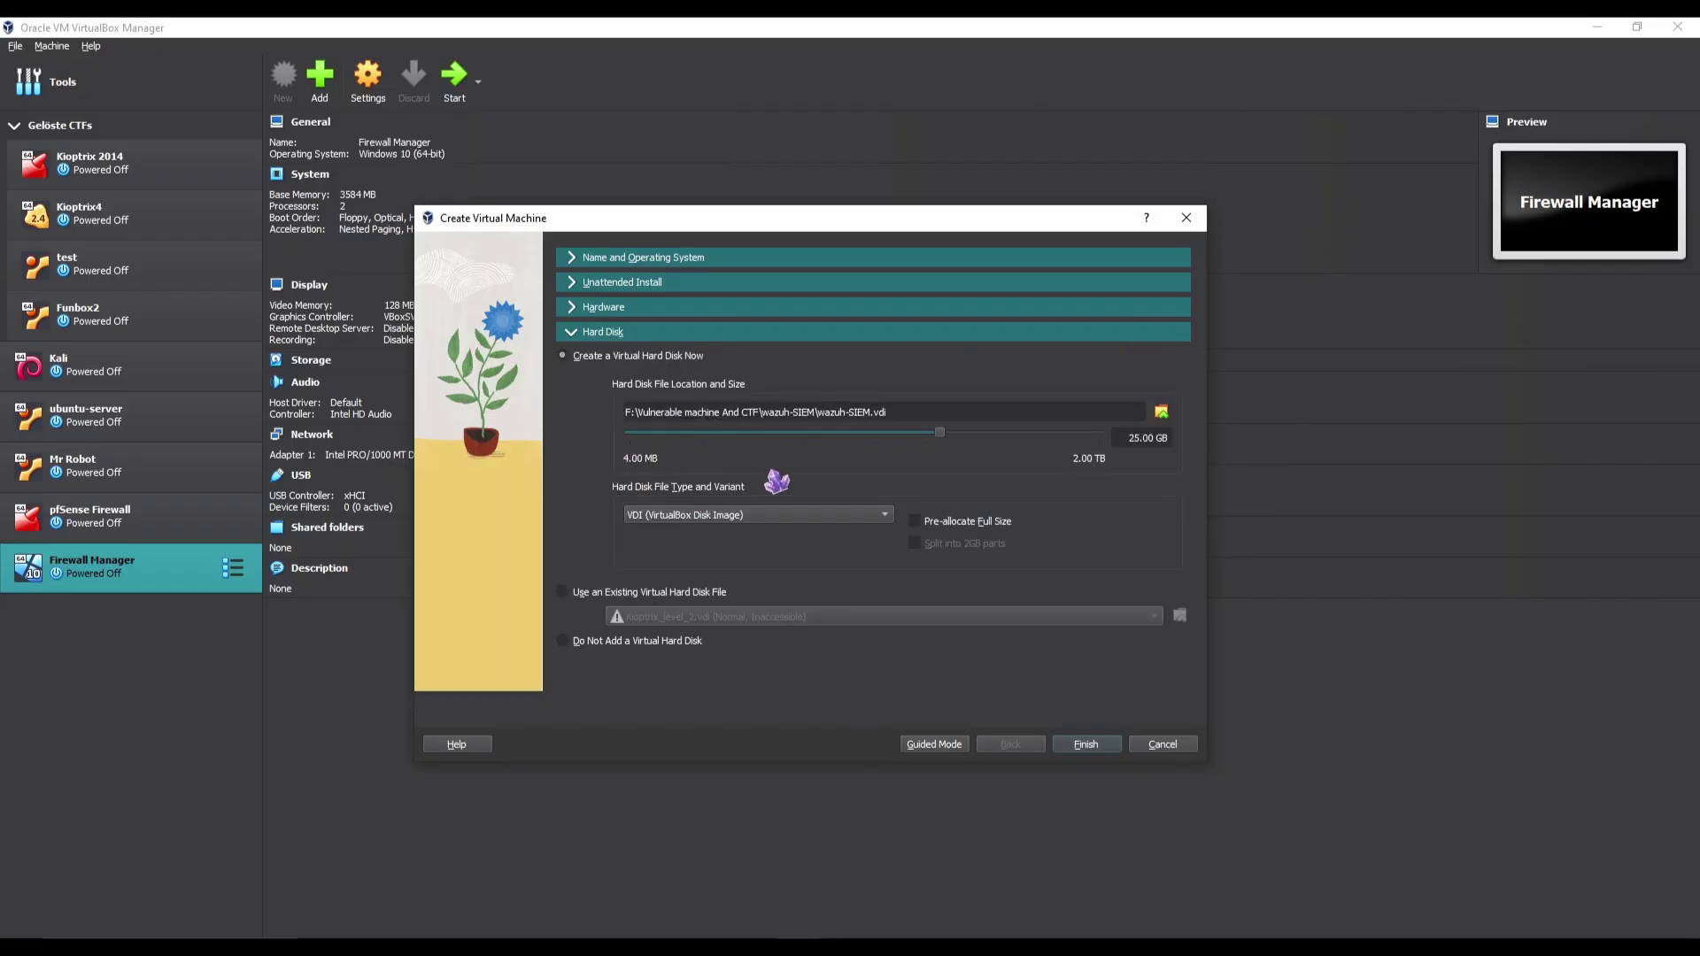
{"action": "left_click_drag", "start_coordinate": [948, 438], "coordinate": [1047, 463]}
{"action": "left_click_drag", "start_coordinate": [1044, 432], "coordinate": [1052, 434]}
{"action": "left_click_drag", "start_coordinate": [1045, 434], "coordinate": [1059, 449]}
{"action": "left_click_drag", "start_coordinate": [1053, 443], "coordinate": [1056, 443]}
{"action": "left_click", "coordinate": [580, 309]}
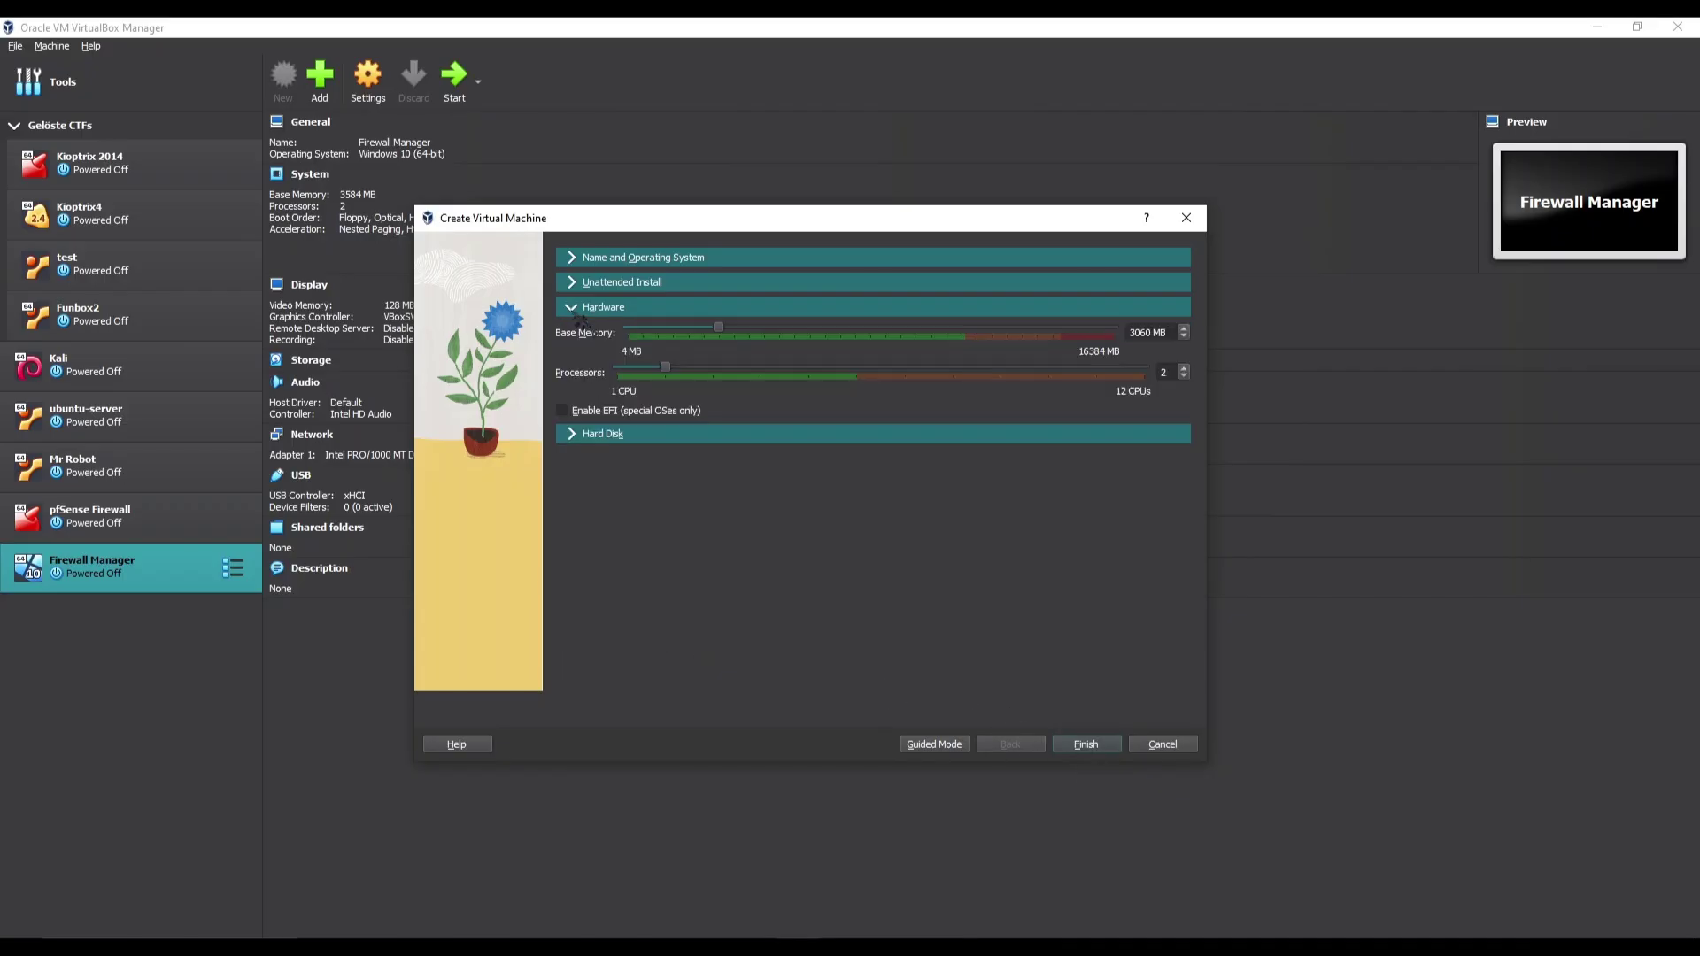
{"action": "left_click", "coordinate": [1098, 742]}
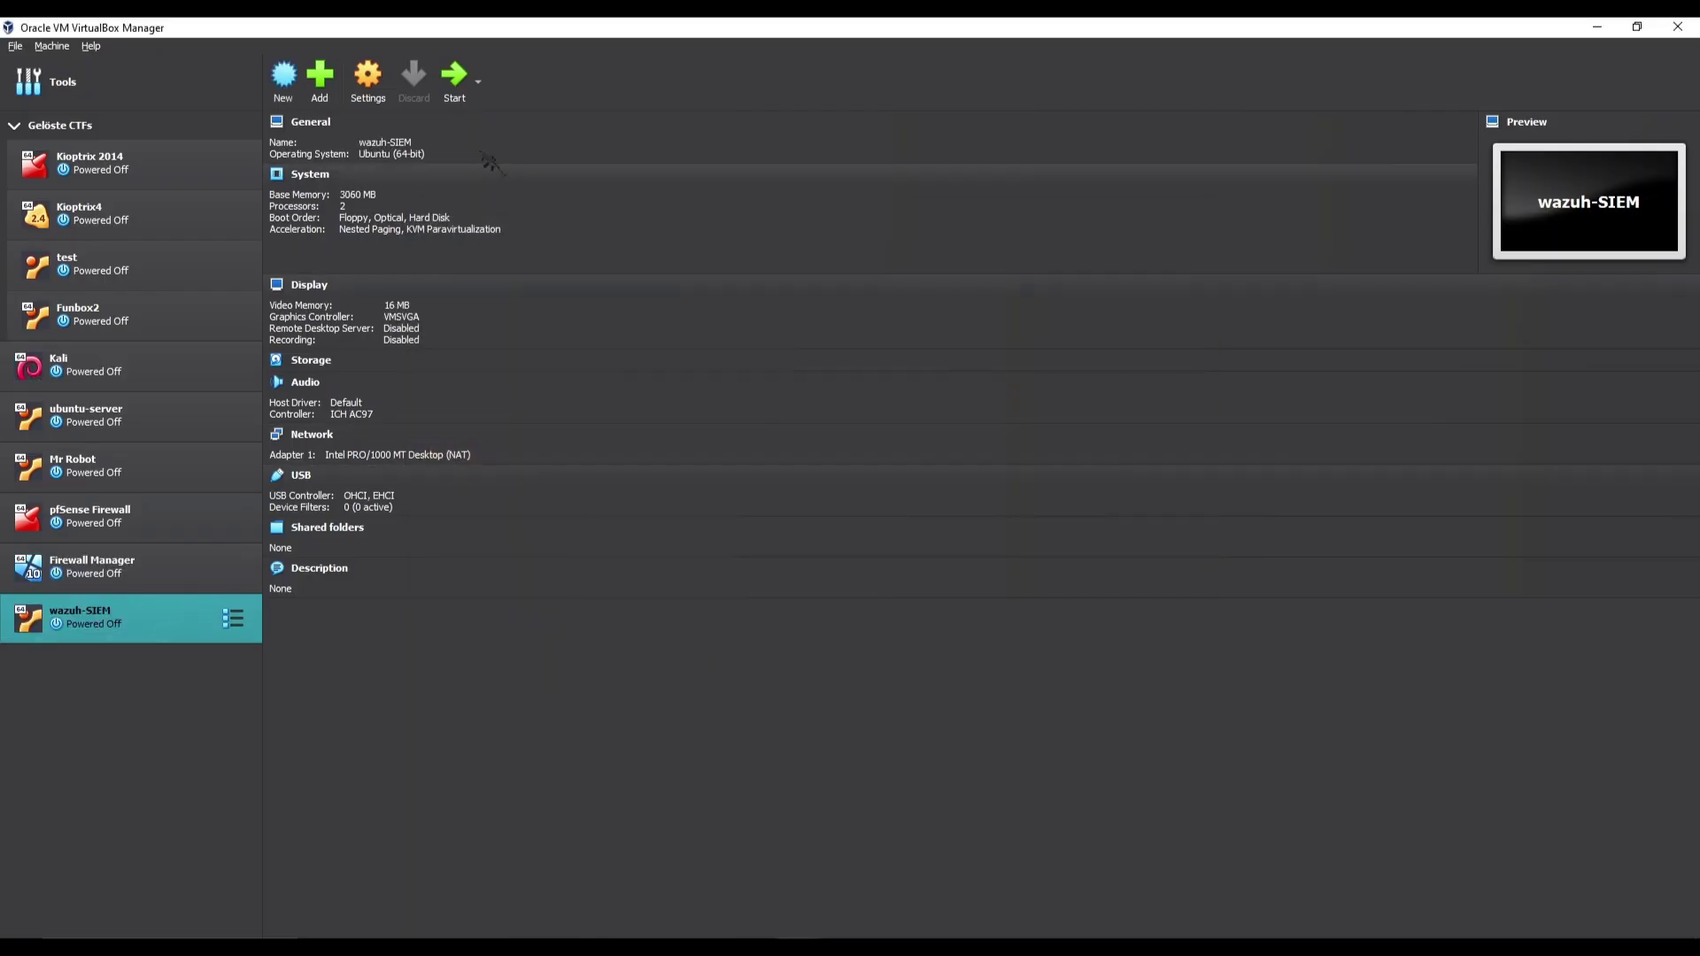
Attach wazuh-SIEM's network Adapter 1 to a Bridged Adapter using the Realtek Gaming GbE Family Controller.
{"action": "left_click", "coordinate": [368, 78]}
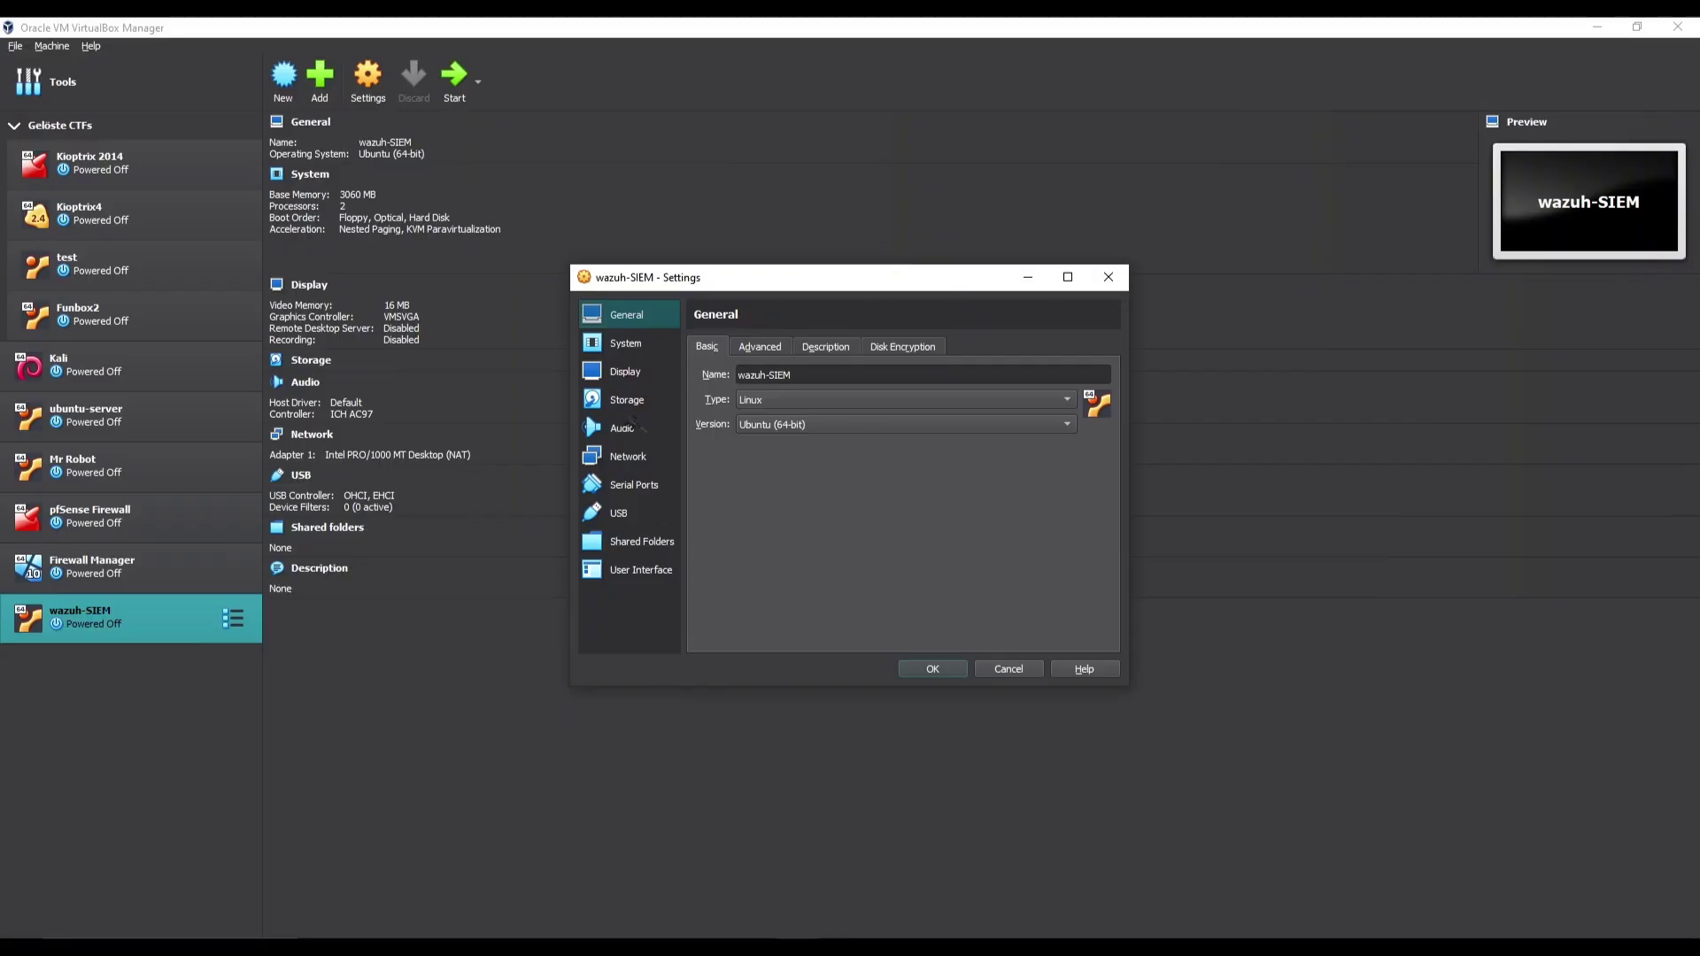
{"action": "left_click", "coordinate": [627, 456]}
{"action": "left_click", "coordinate": [905, 399]}
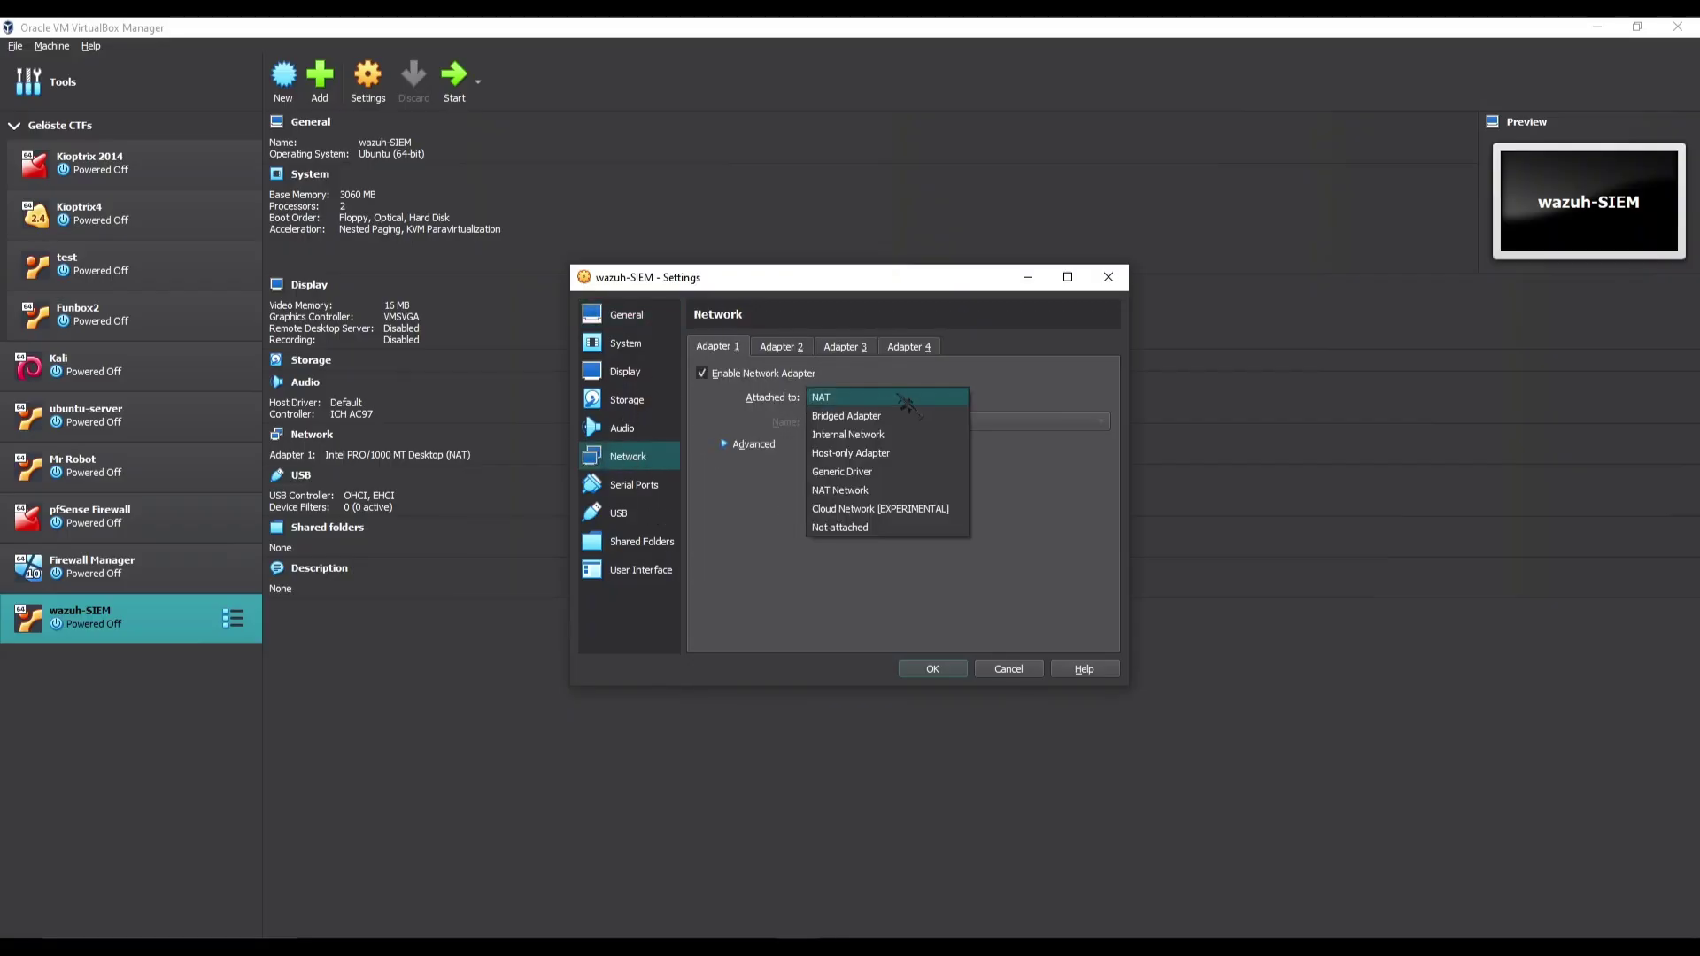
{"action": "left_click", "coordinate": [872, 416]}
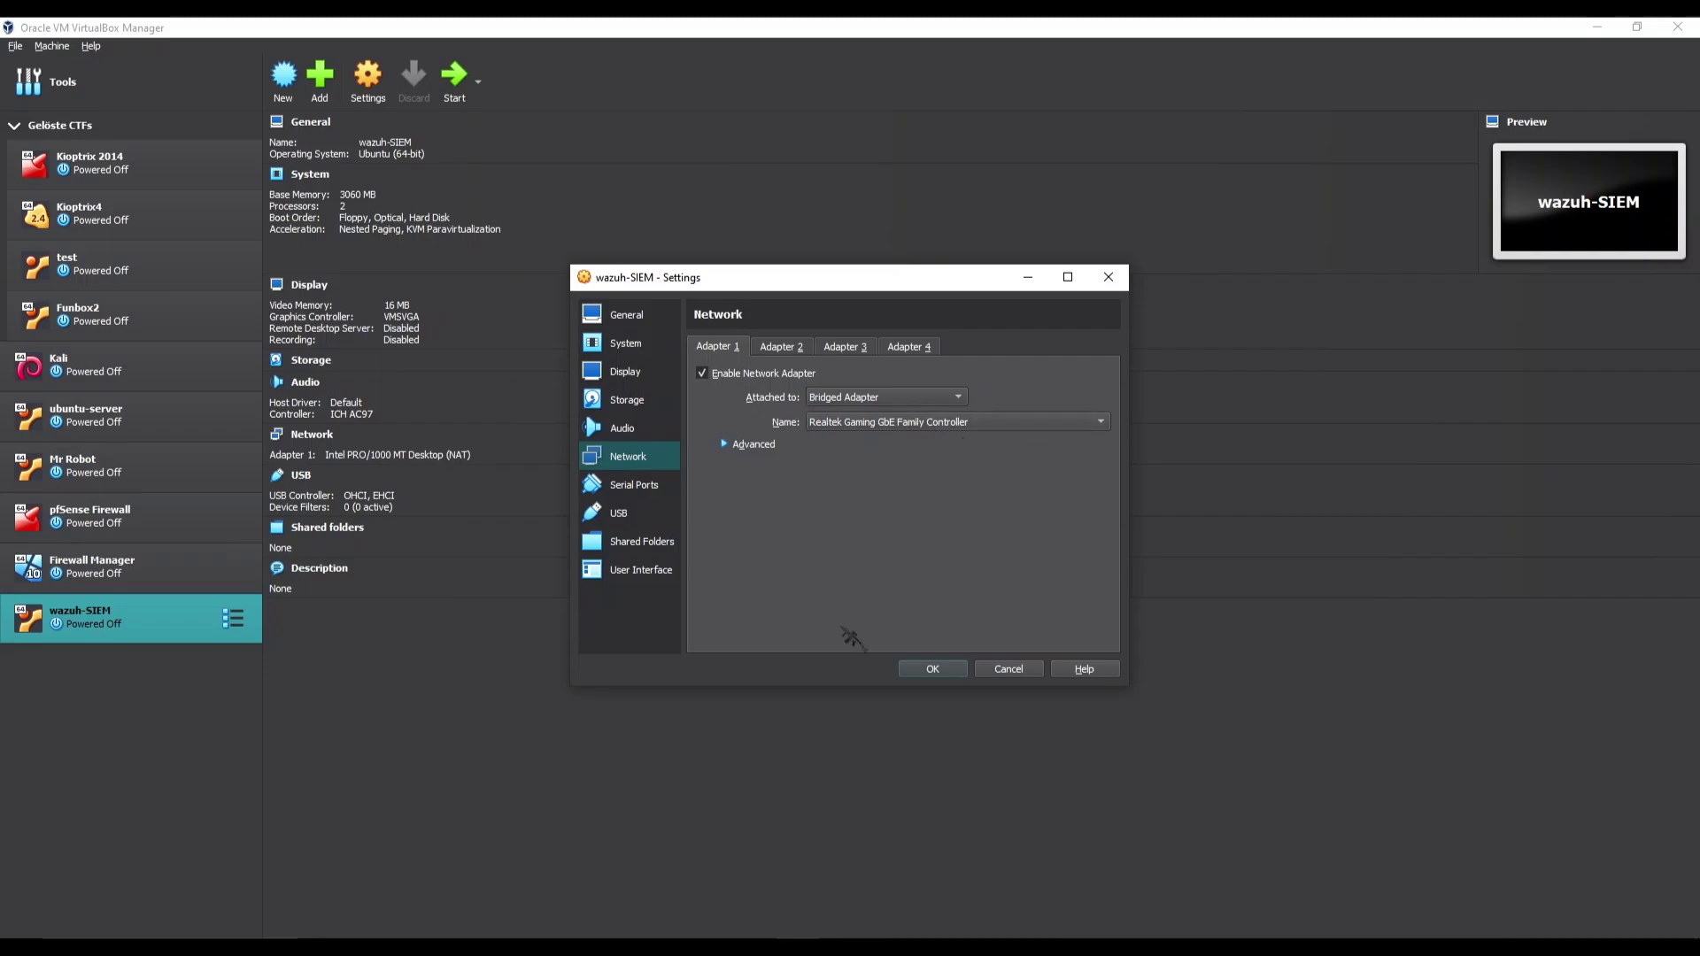
{"action": "left_click", "coordinate": [969, 424]}
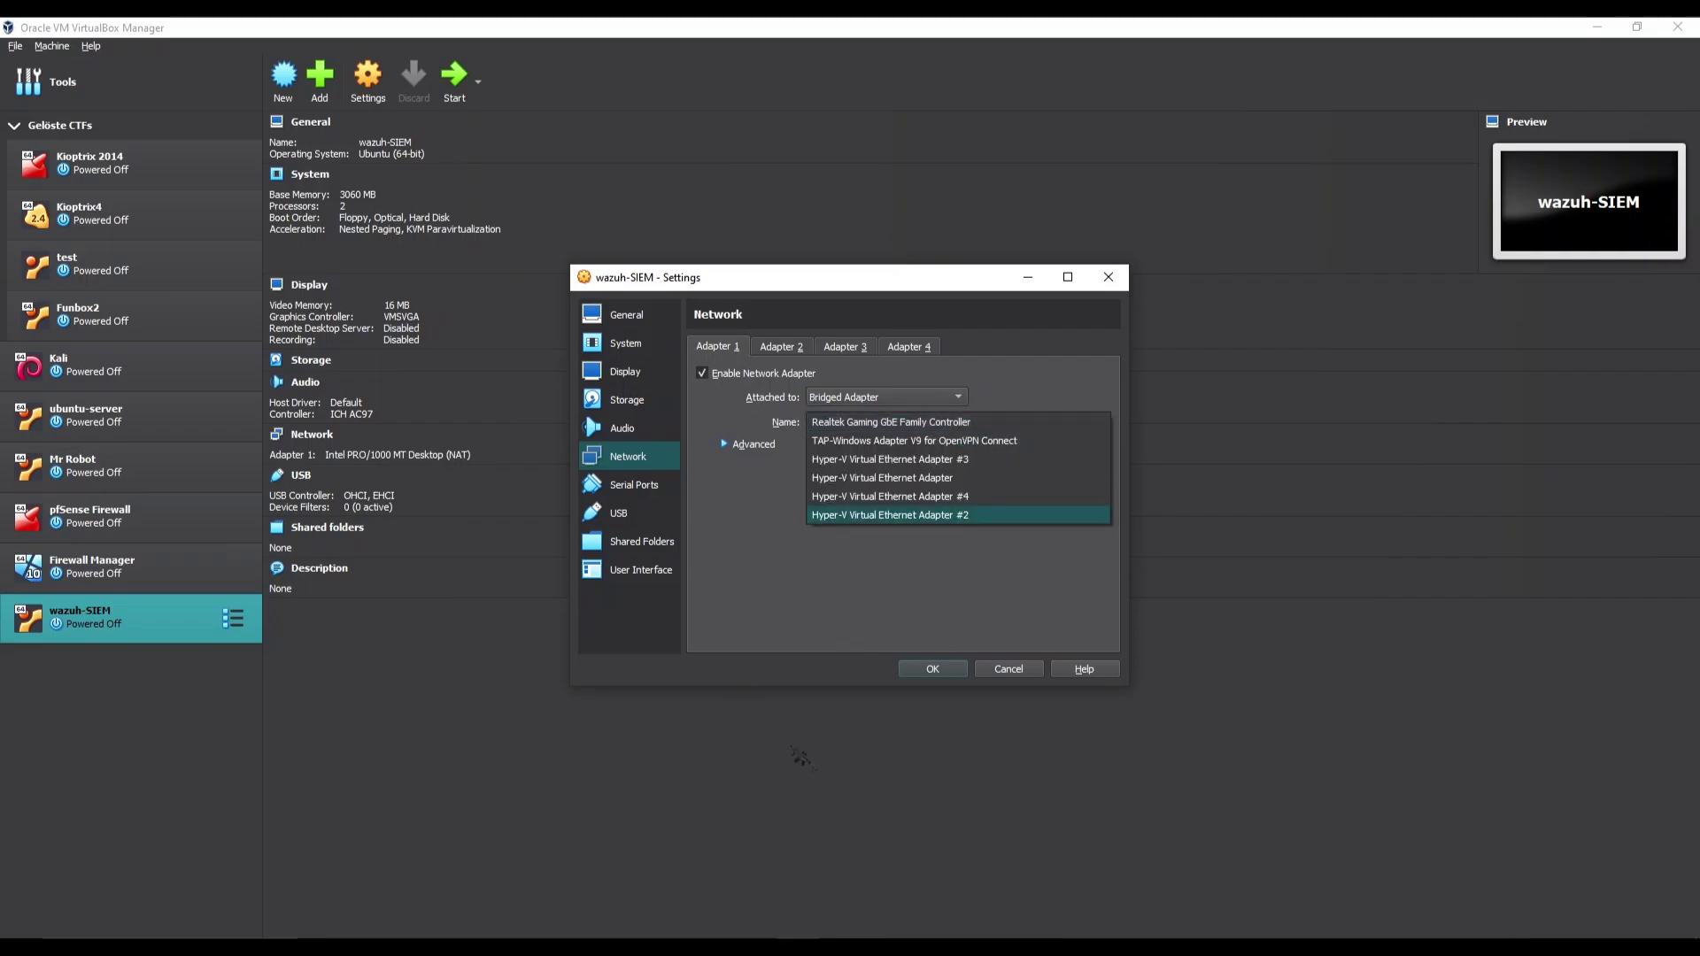
{"action": "left_click", "coordinate": [888, 424]}
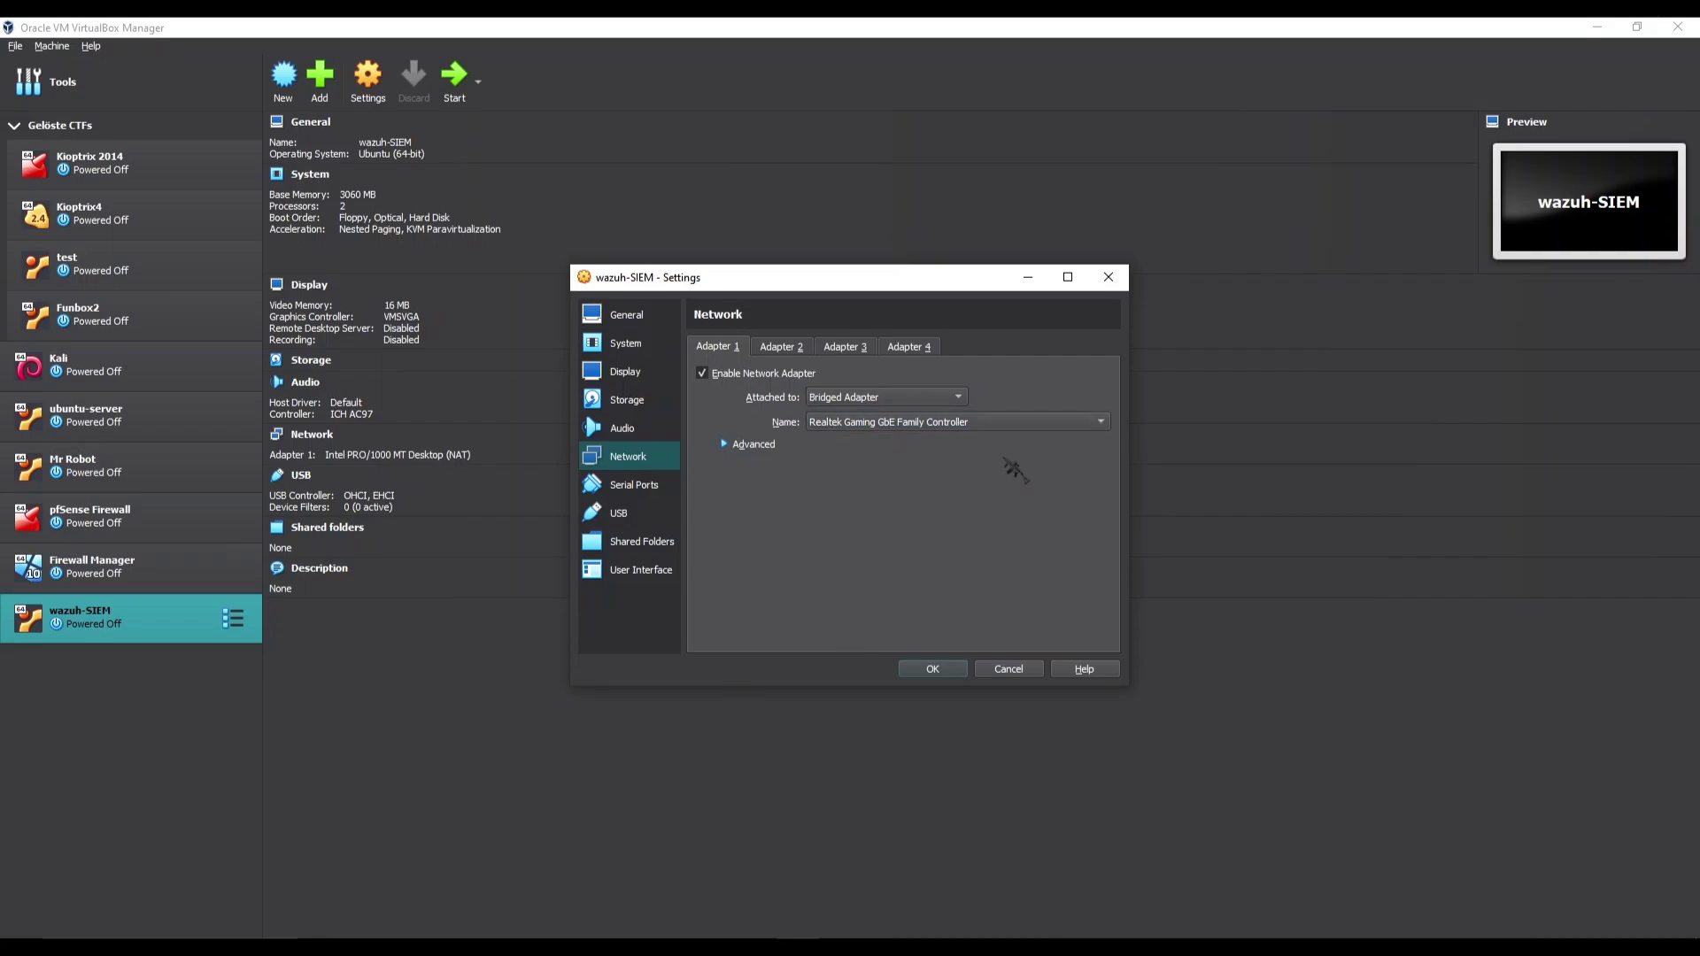
{"action": "left_click", "coordinate": [872, 423]}
{"action": "left_click", "coordinate": [872, 425]}
{"action": "left_click", "coordinate": [931, 675]}
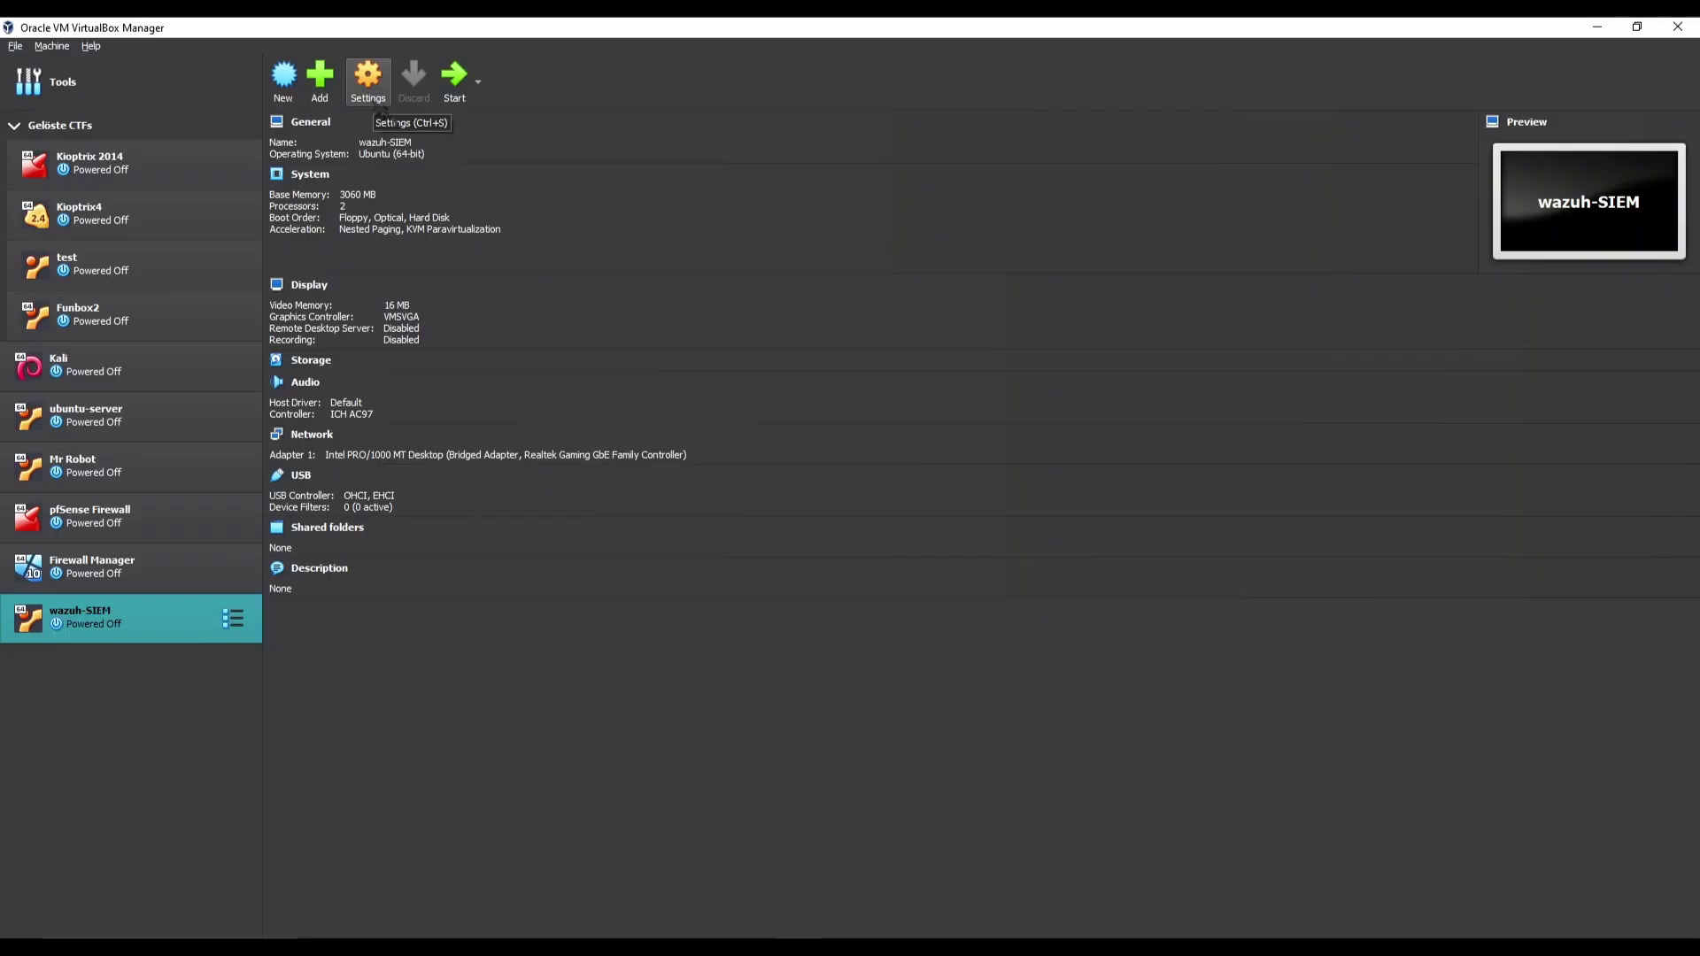
{"action": "left_click", "coordinate": [382, 112]}
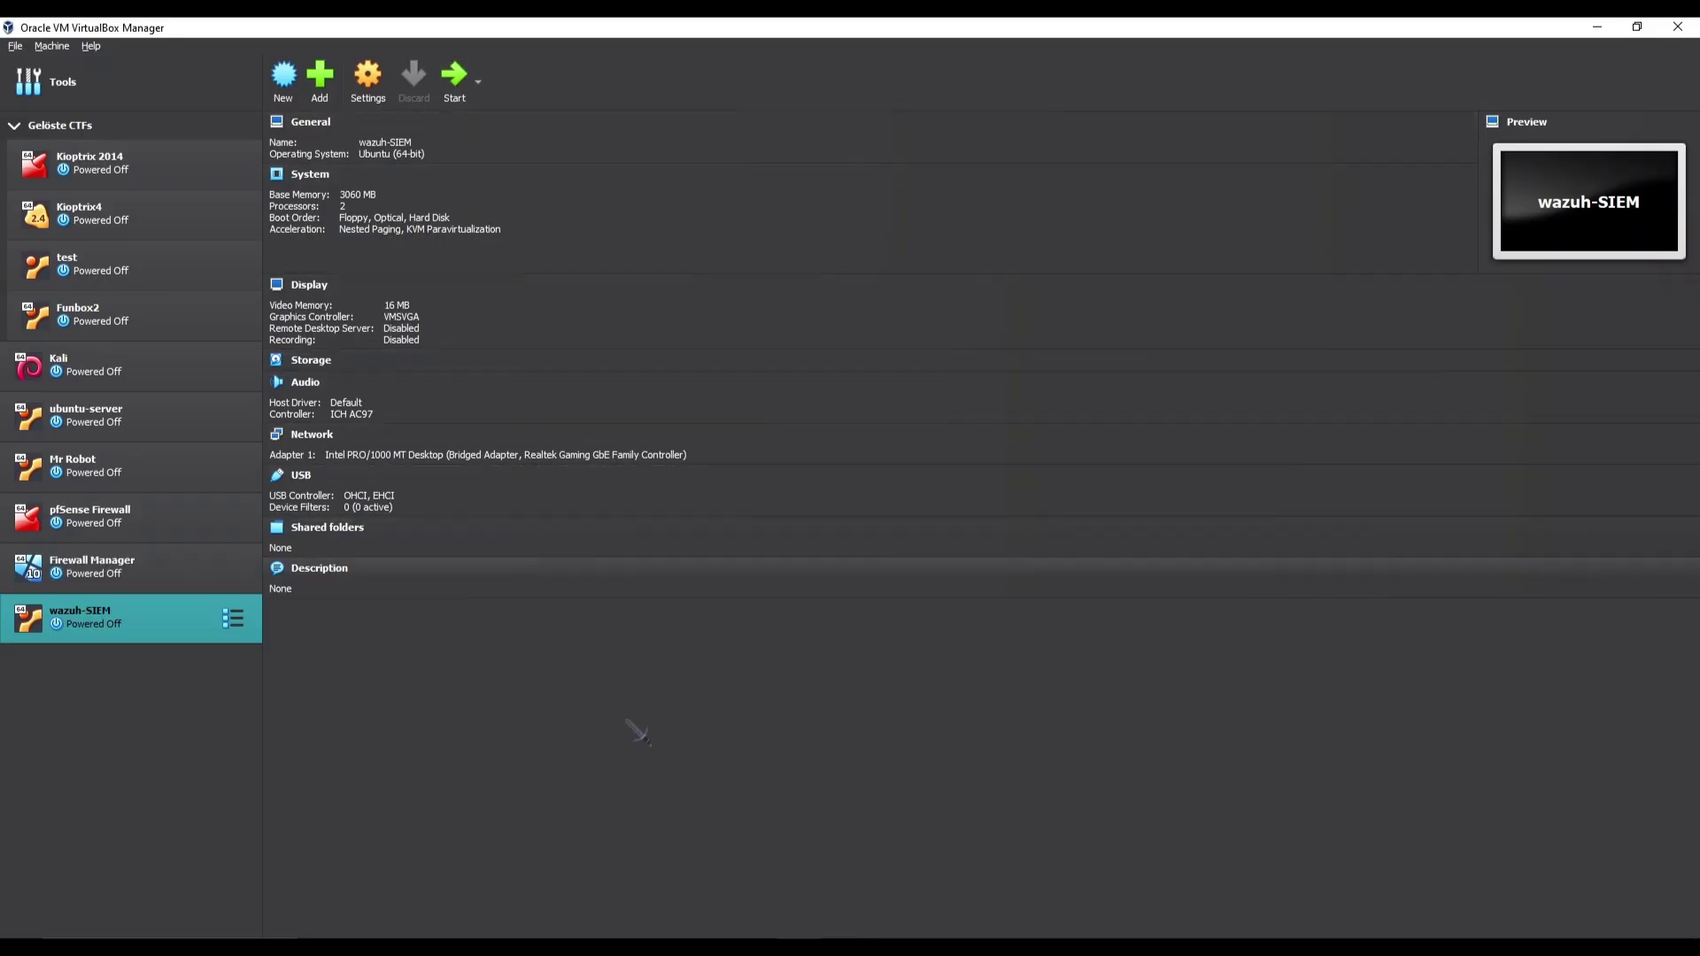
Start the wazuh-SIEM machine with the Try or Install Ubuntu Server boot entry and enlarge its window.
{"action": "left_click", "coordinate": [452, 83]}
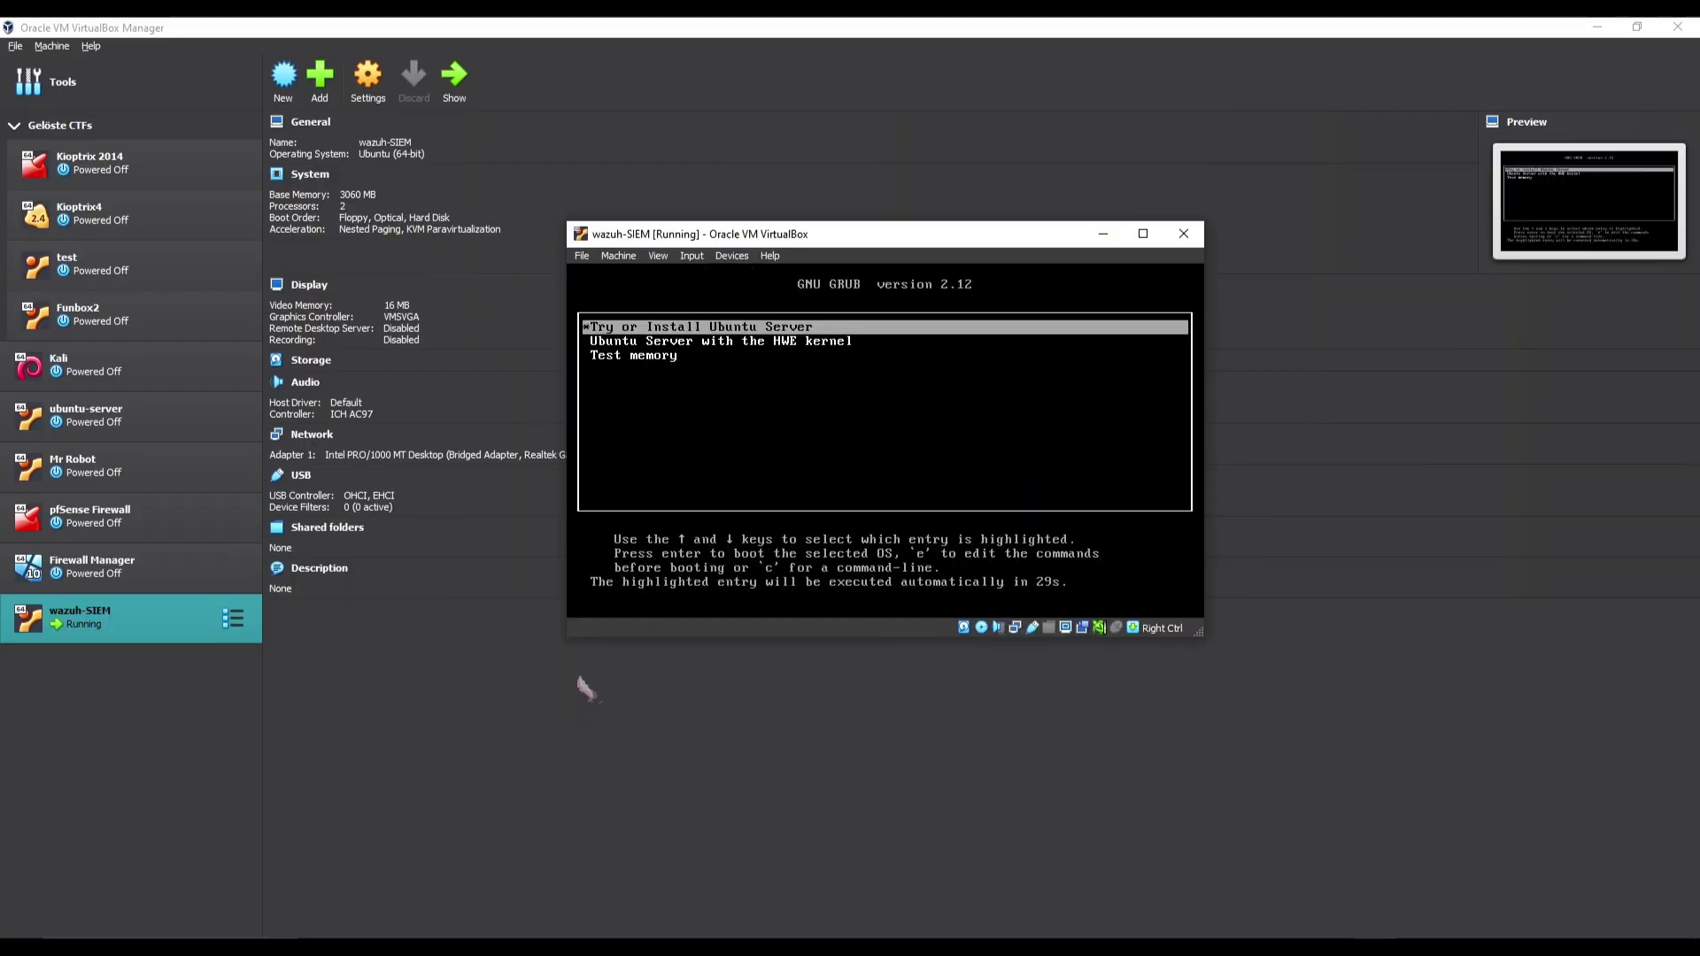
{"action": "key", "text": "Return"}
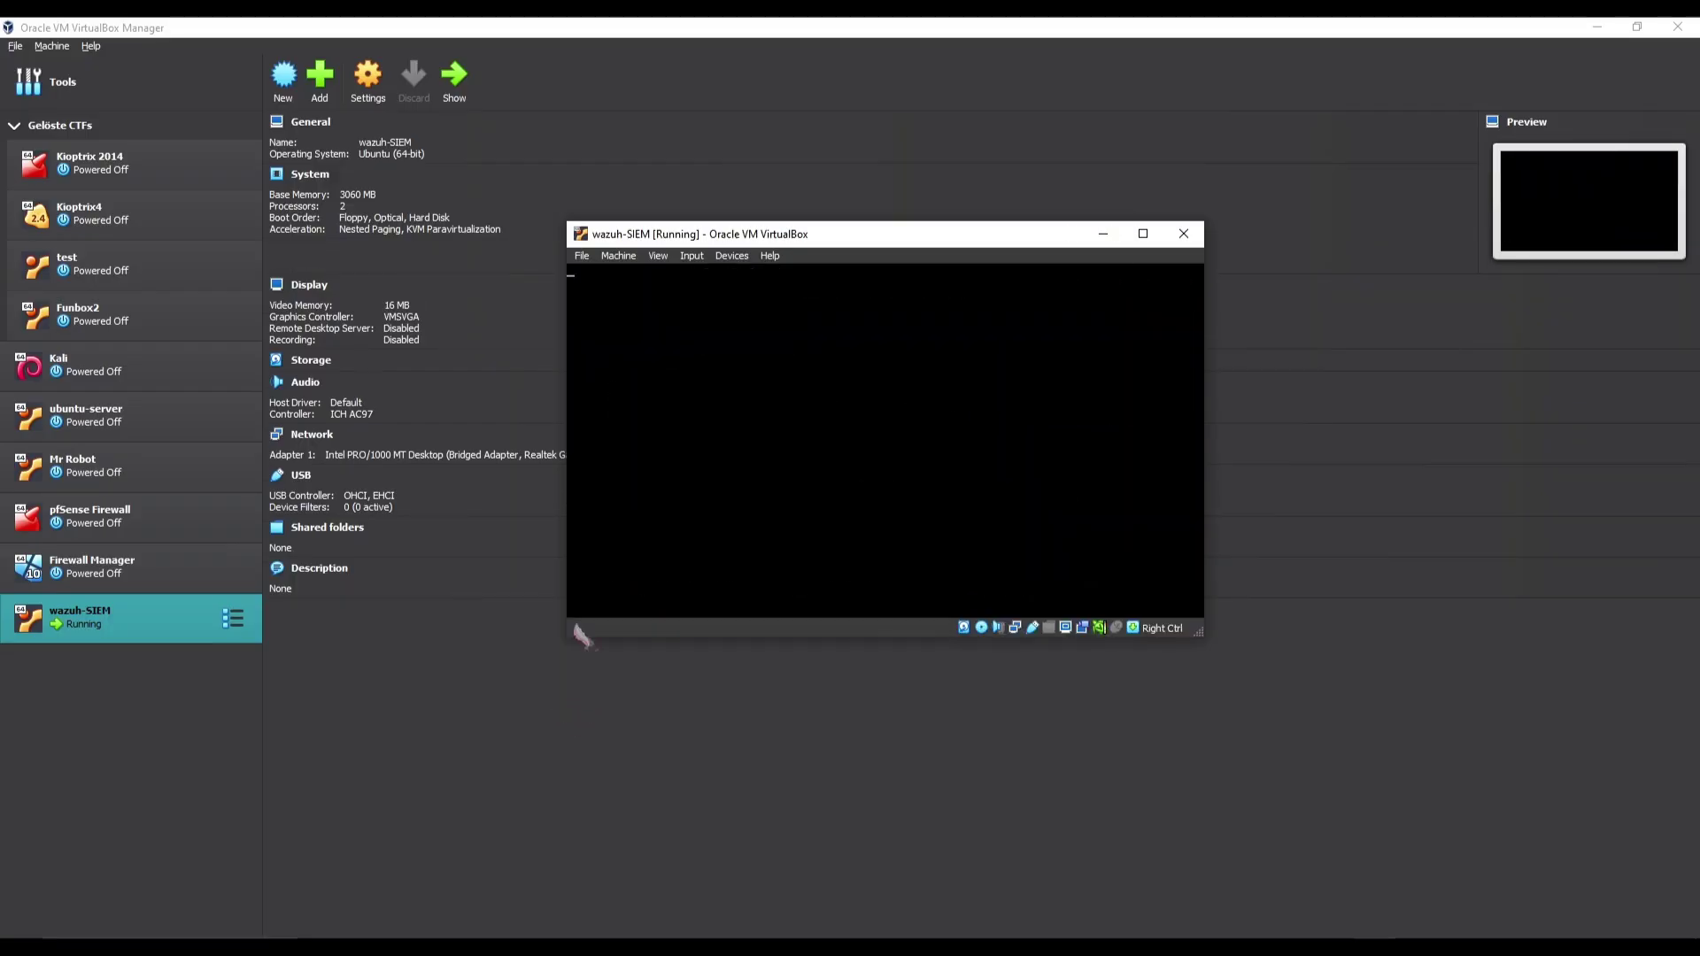
{"action": "left_click_drag", "start_coordinate": [560, 637], "coordinate": [278, 763]}
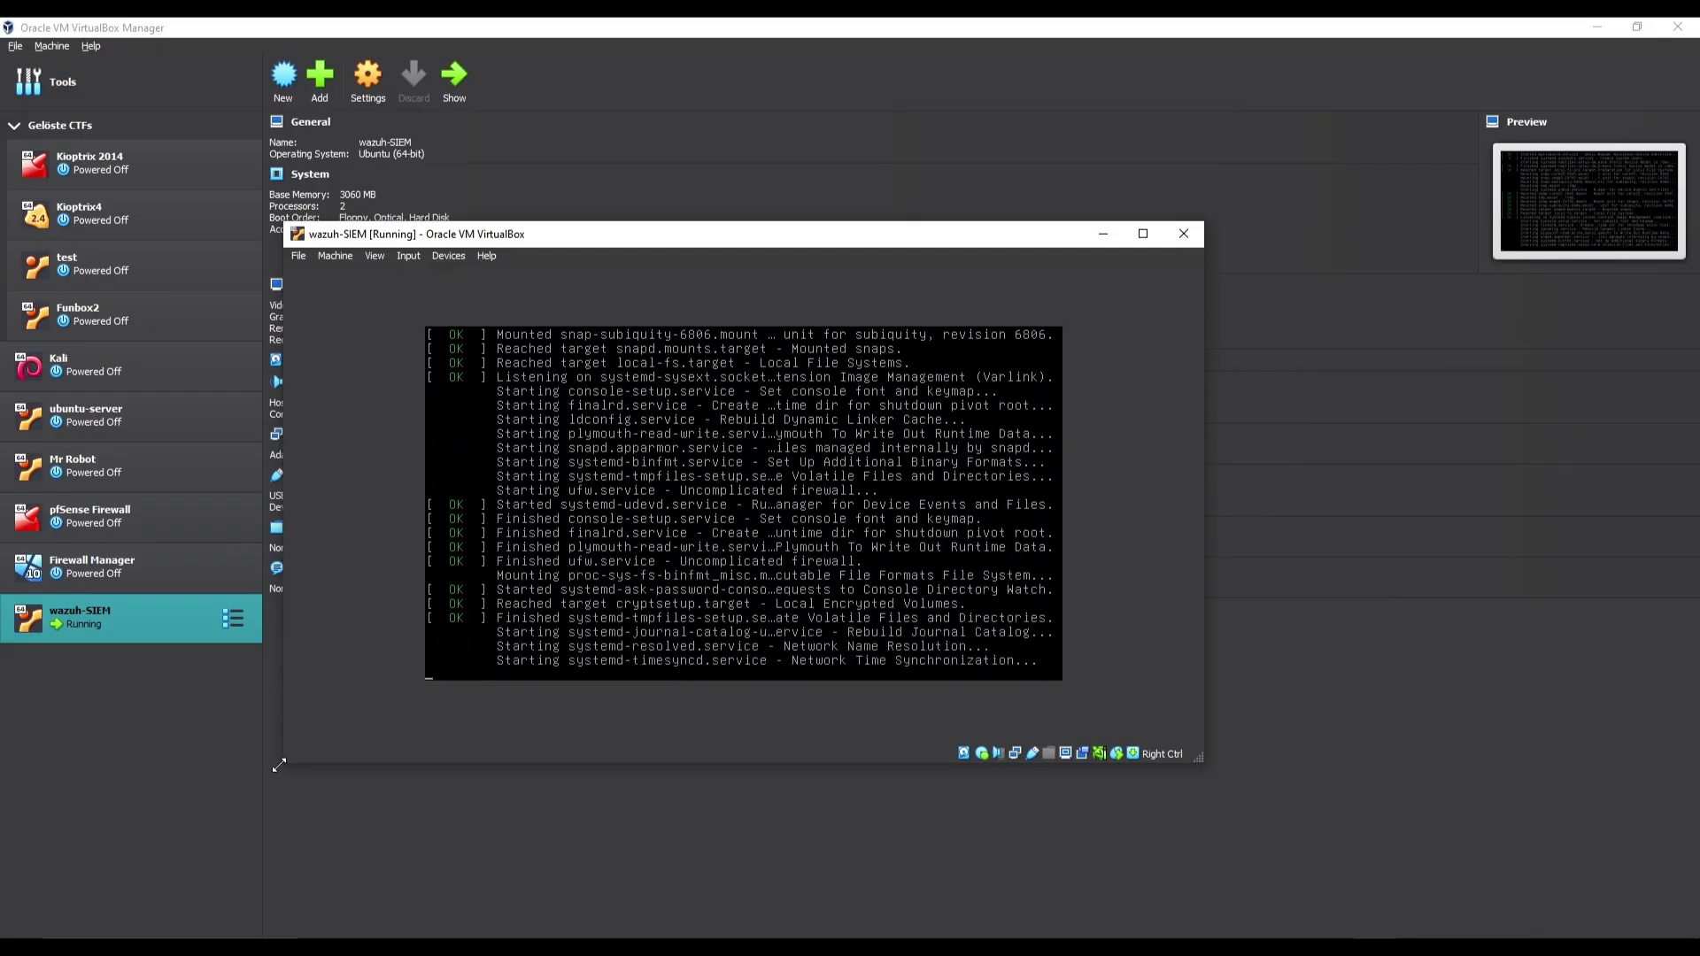
{"action": "left_click_drag", "start_coordinate": [279, 765], "coordinate": [250, 796]}
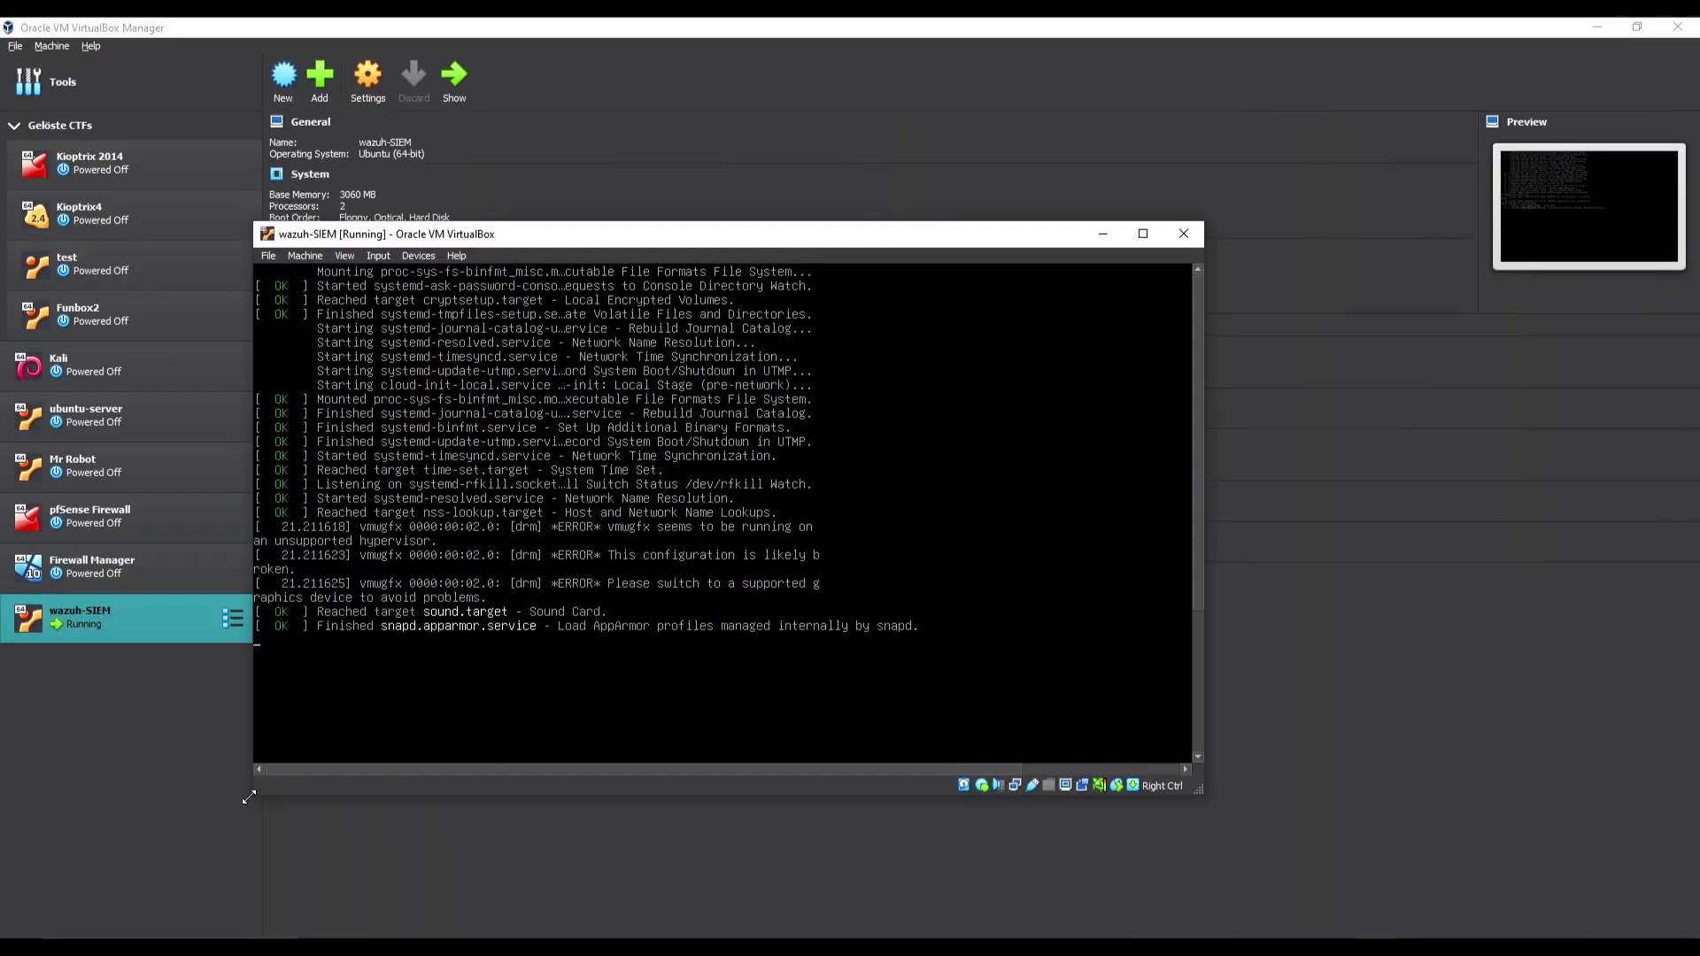
{"action": "left_click_drag", "start_coordinate": [249, 797], "coordinate": [248, 797]}
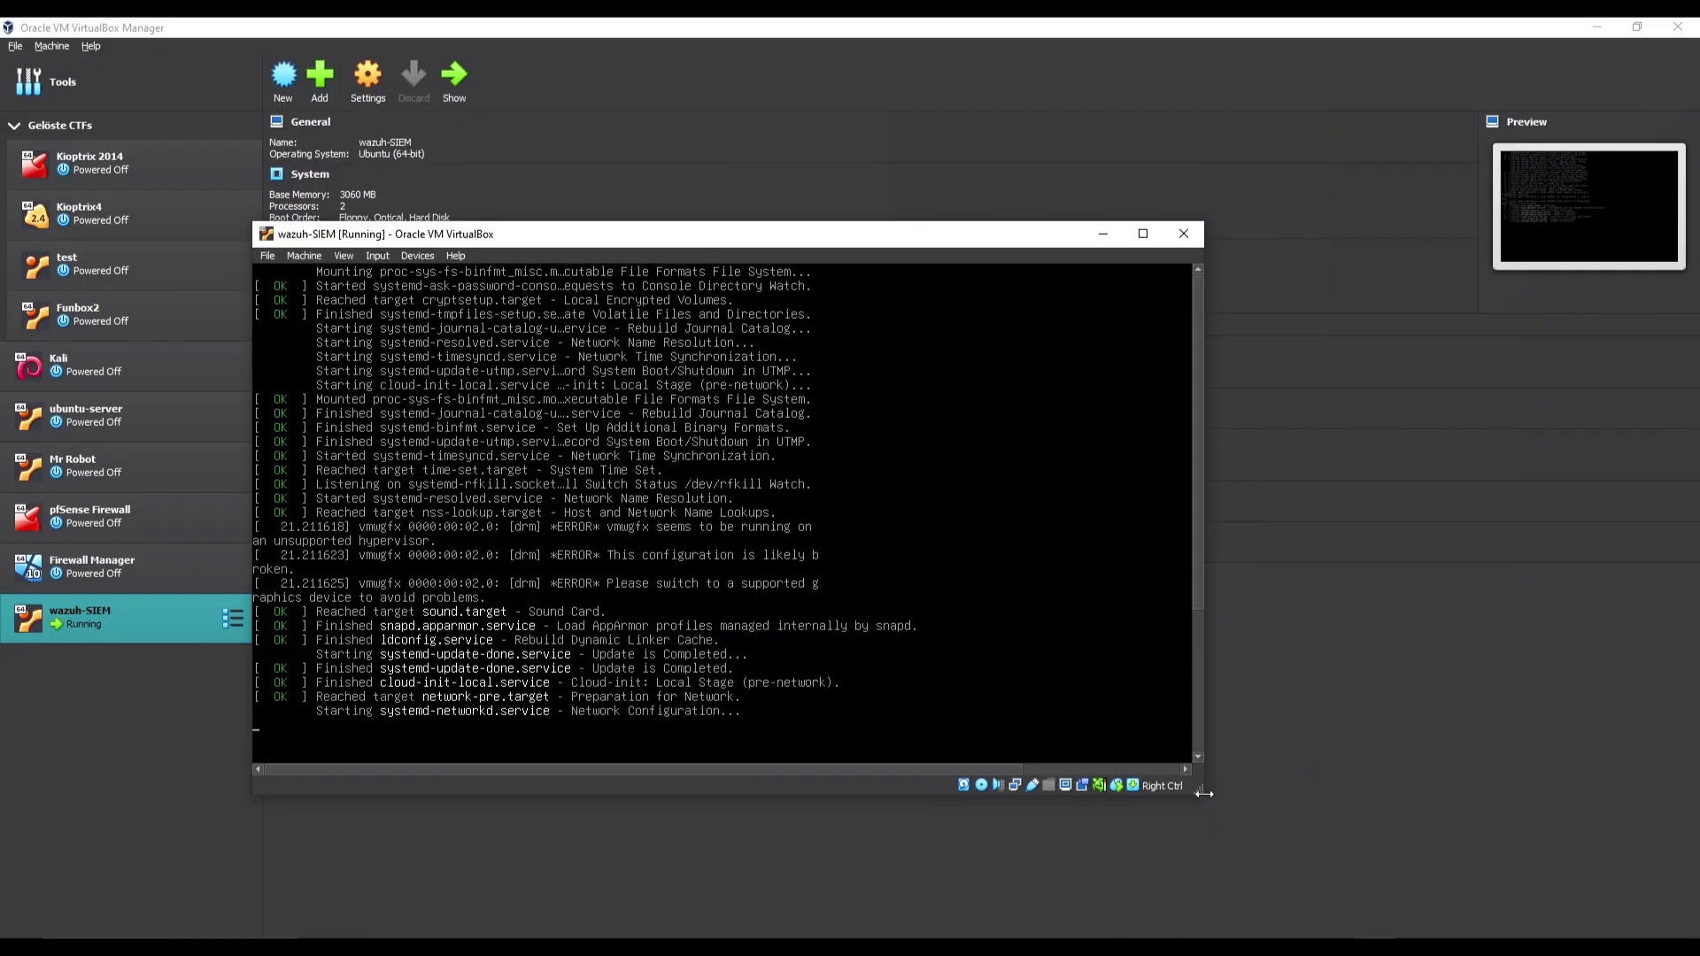
{"action": "left_click_drag", "start_coordinate": [1201, 791], "coordinate": [1452, 874]}
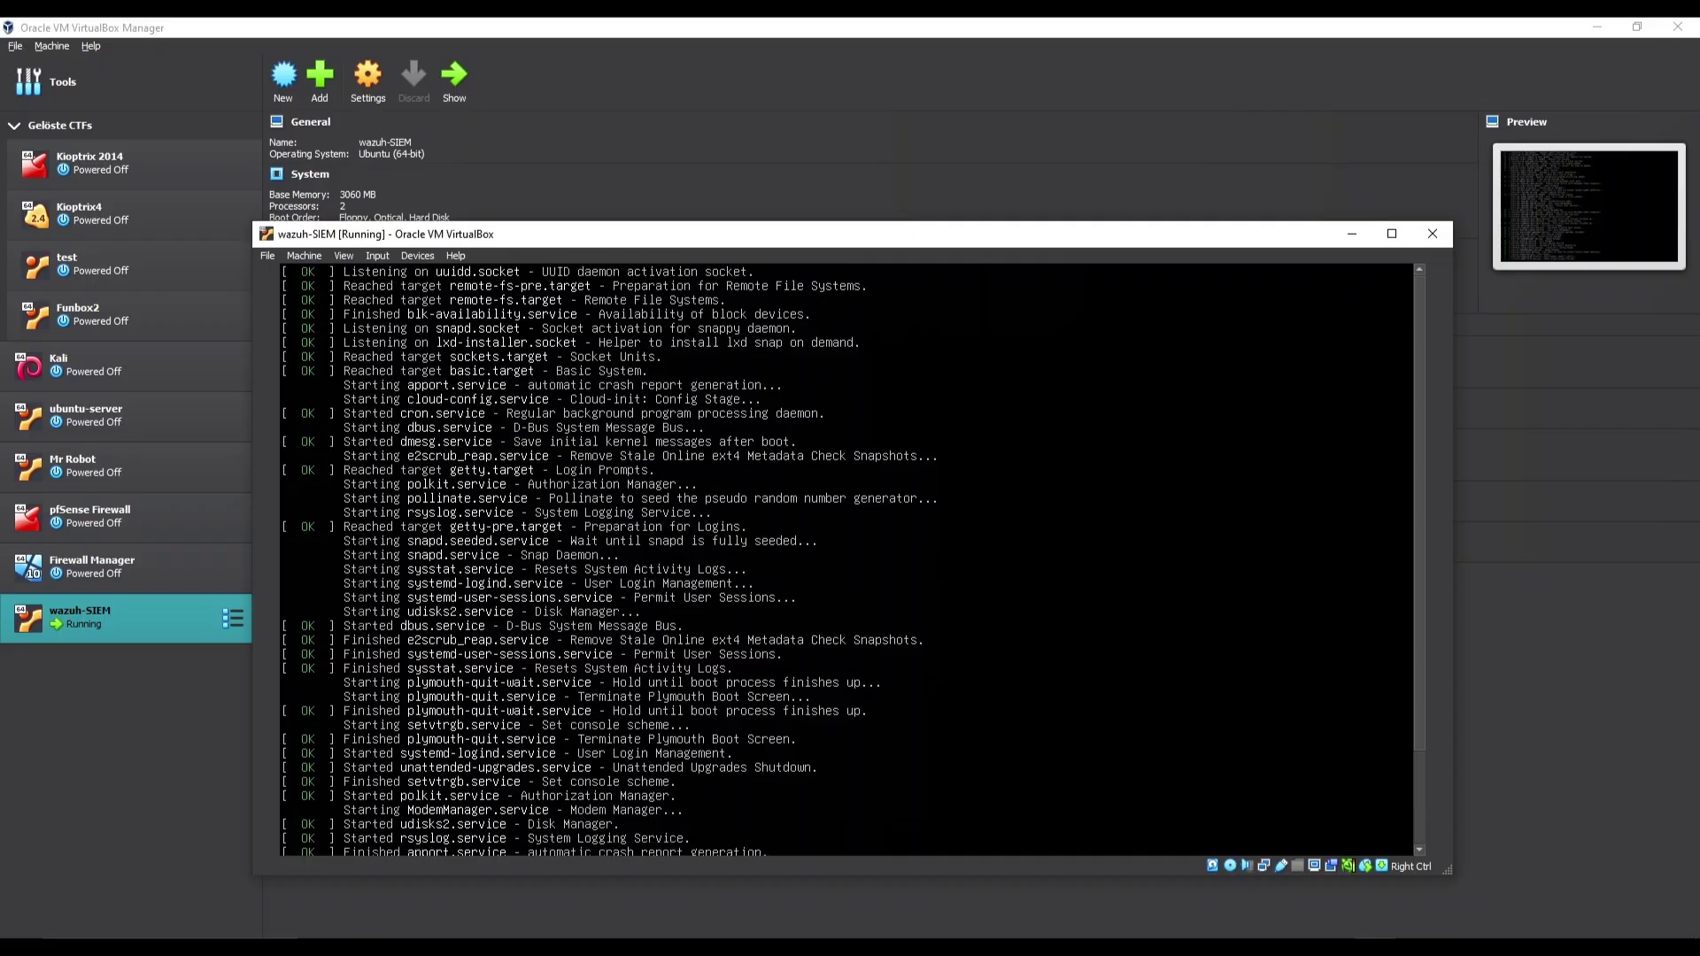
Select English as the installer language, continue past the installer update offer and keep the English (US) keyboard layout.
{"action": "left_click_drag", "start_coordinate": [1300, 240], "coordinate": [1290, 222]}
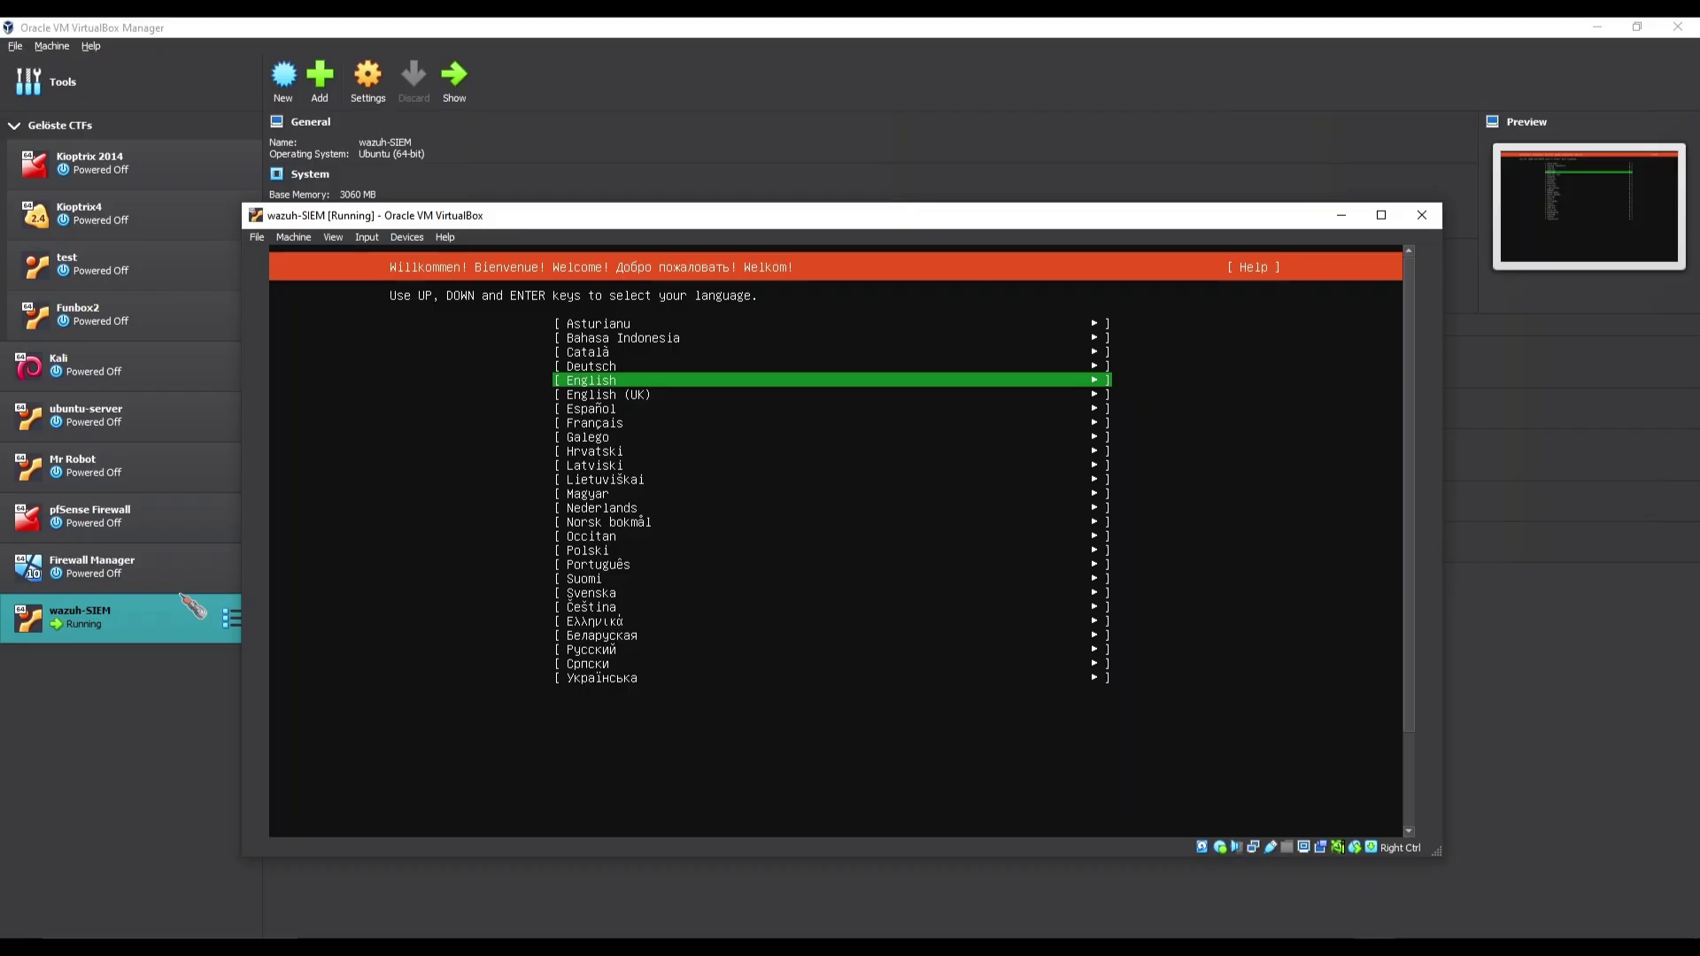
{"action": "key", "text": "Return"}
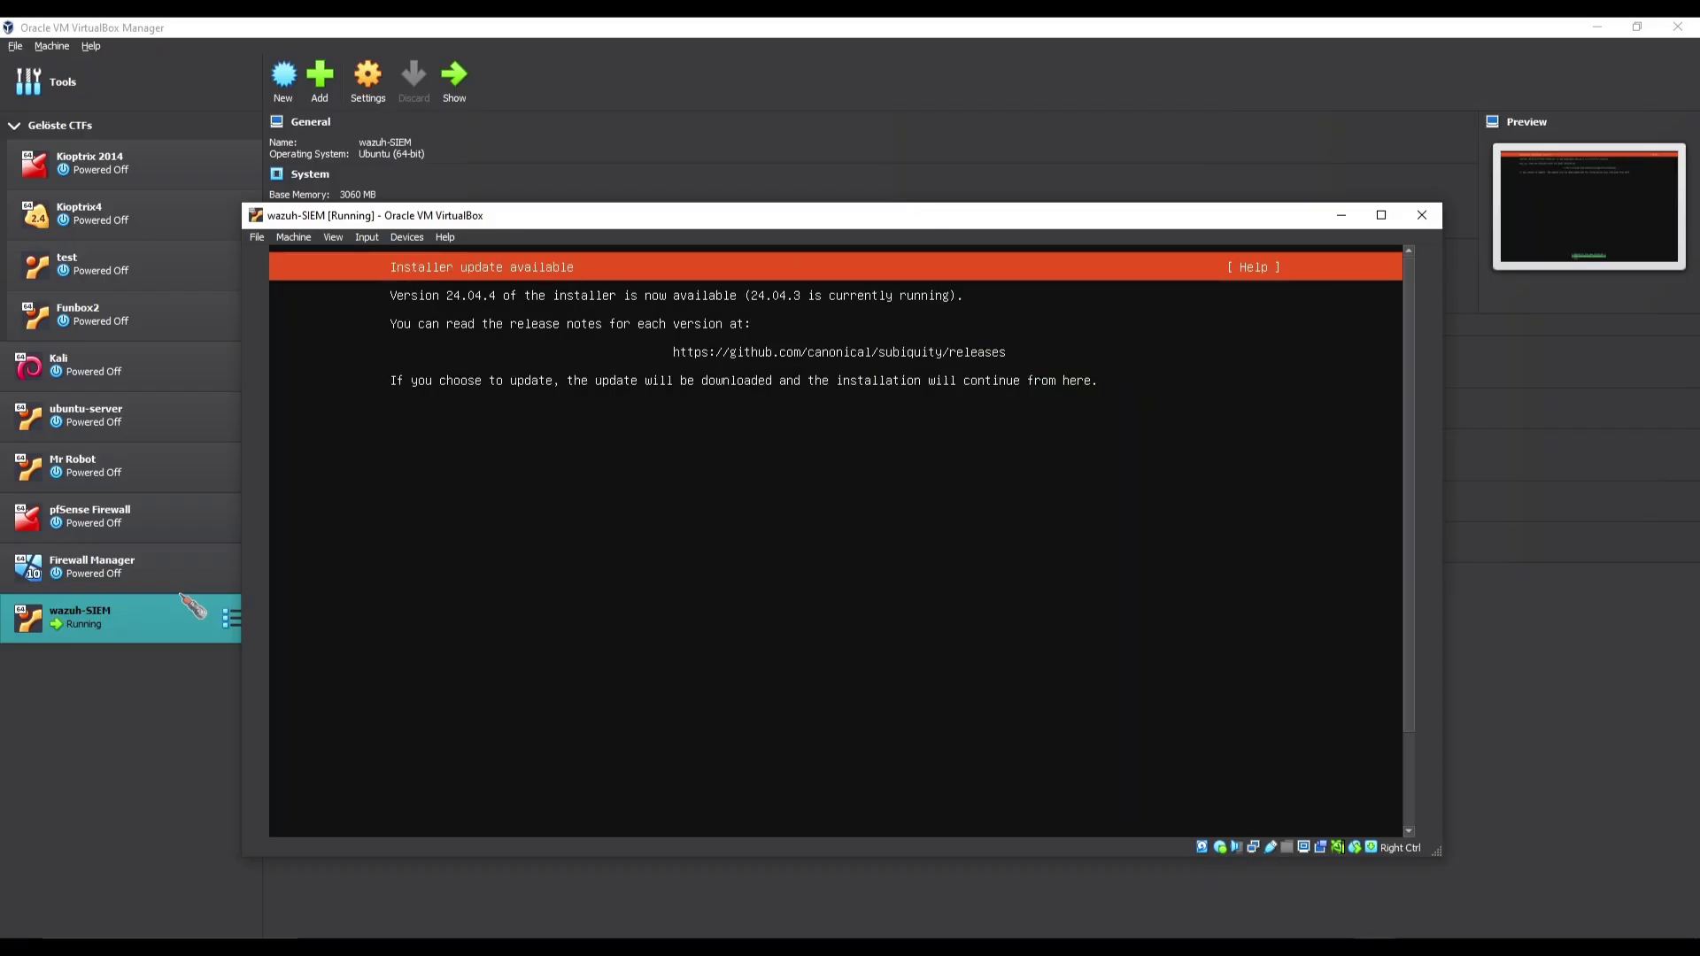
{"action": "key", "text": "Up"}
{"action": "key", "text": "Up"}
{"action": "key", "text": "Down"}
{"action": "key", "text": "Return"}
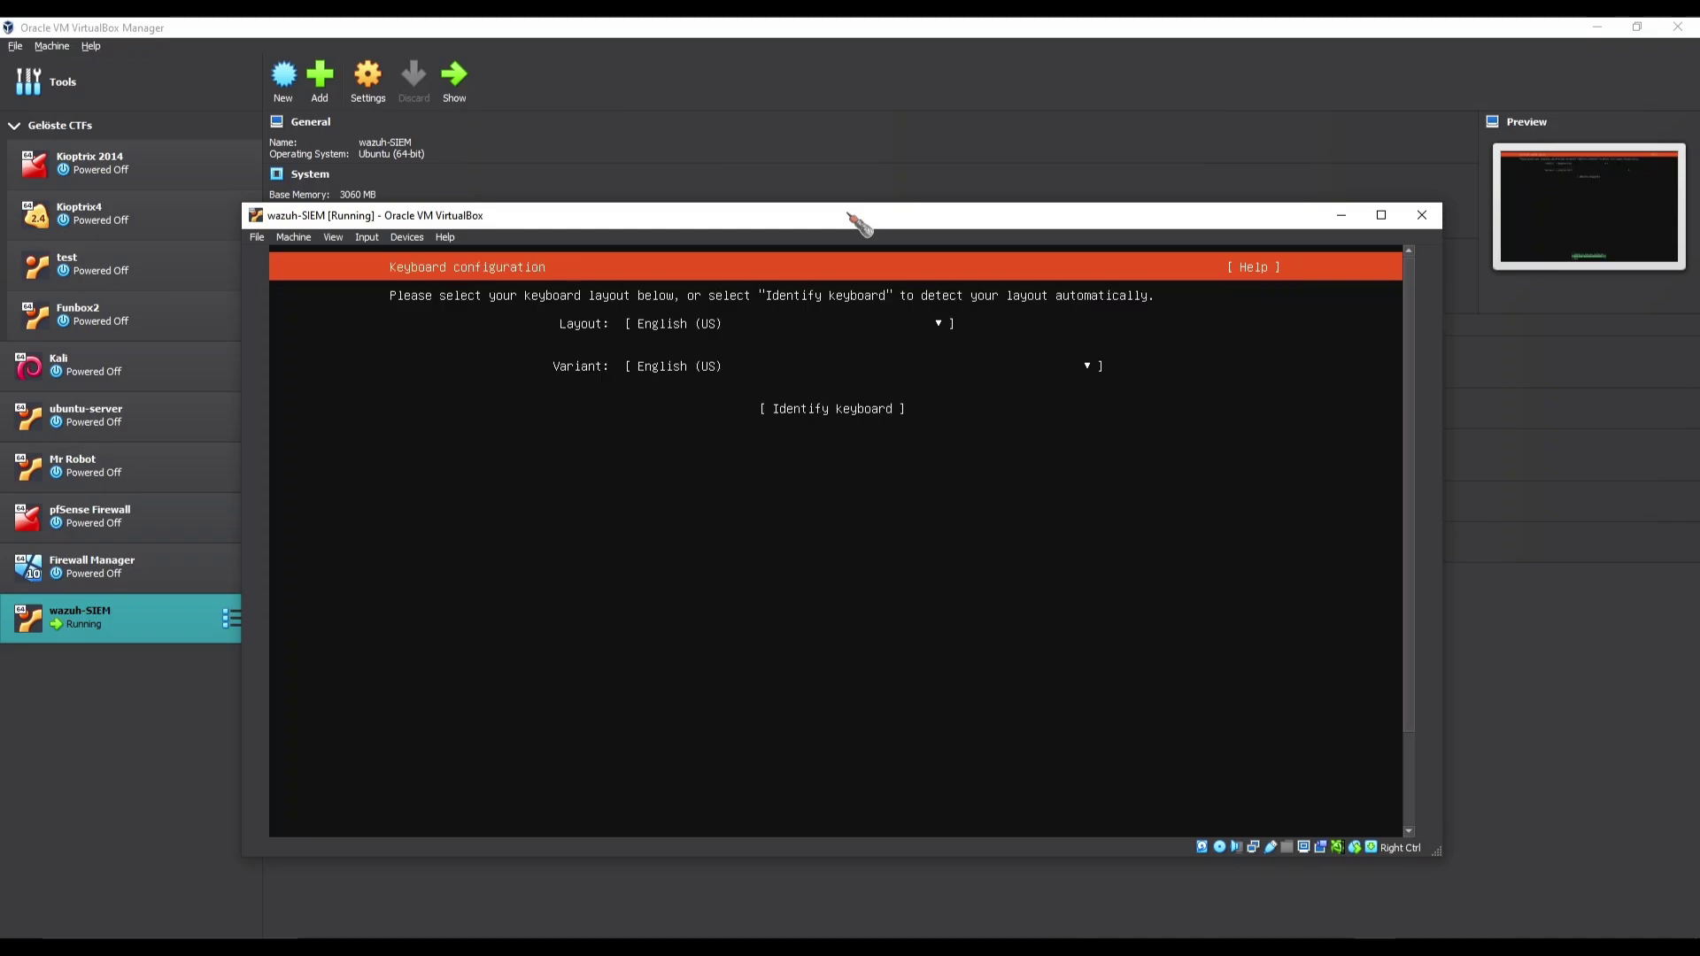
{"action": "key", "text": "Return"}
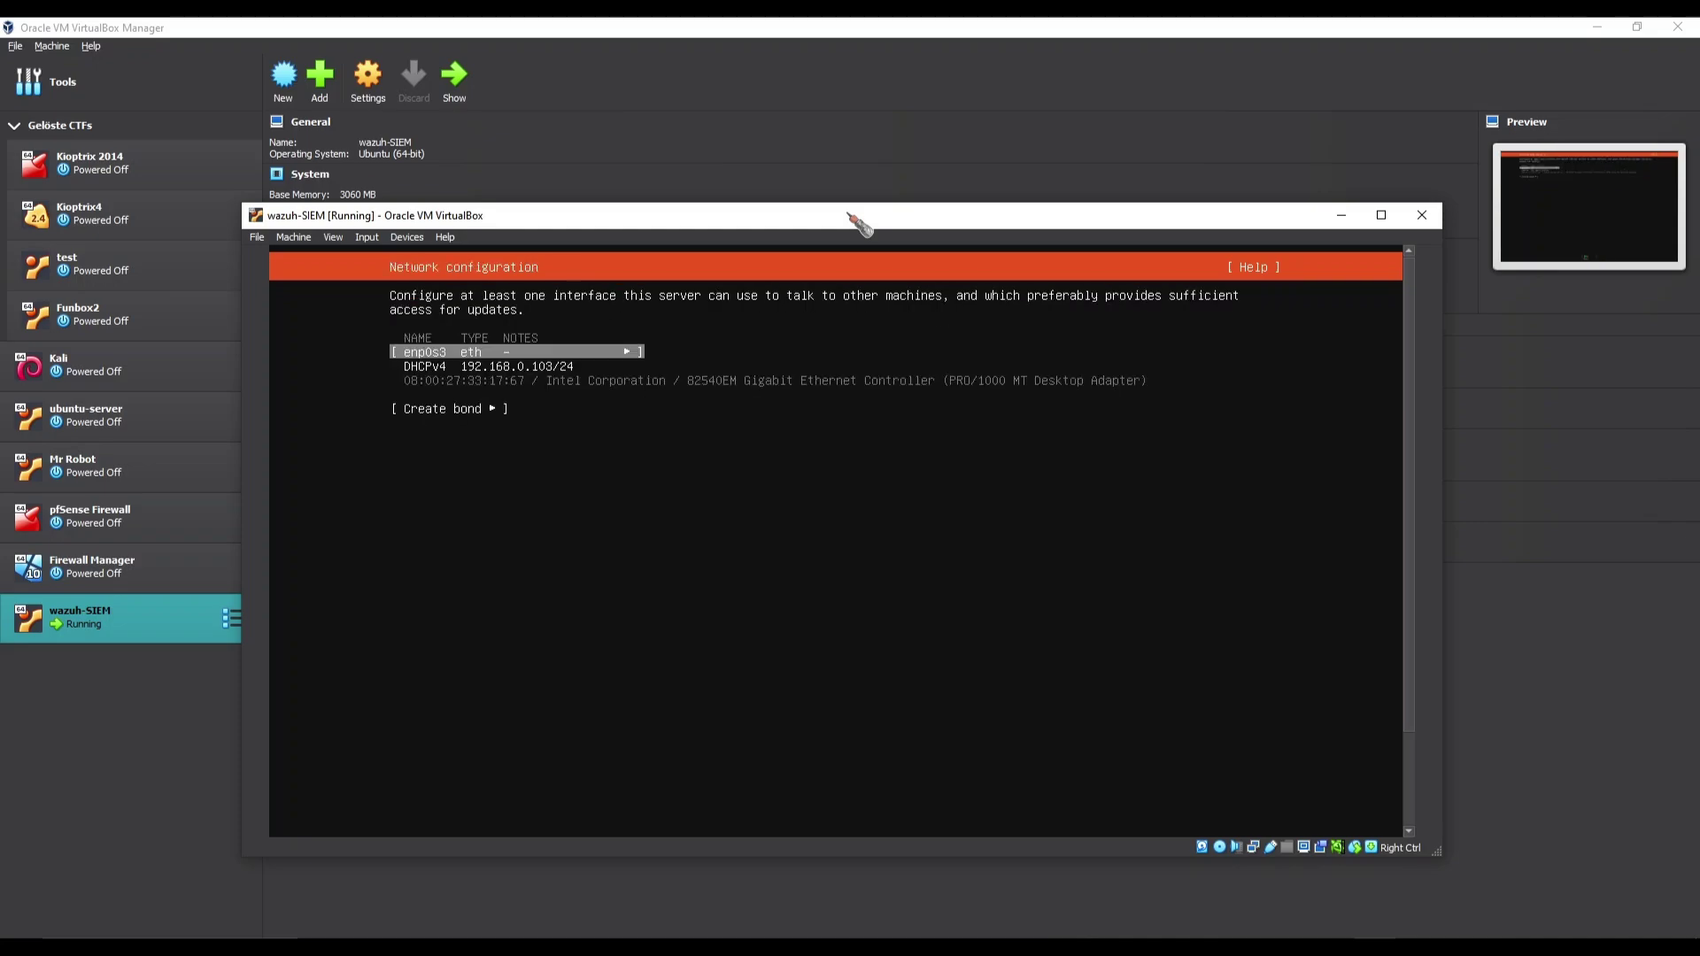
Open the IPv4 configuration of the enp0s3 network interface.
{"action": "key", "text": "Down"}
{"action": "key", "text": "Up"}
{"action": "key", "text": "Down"}
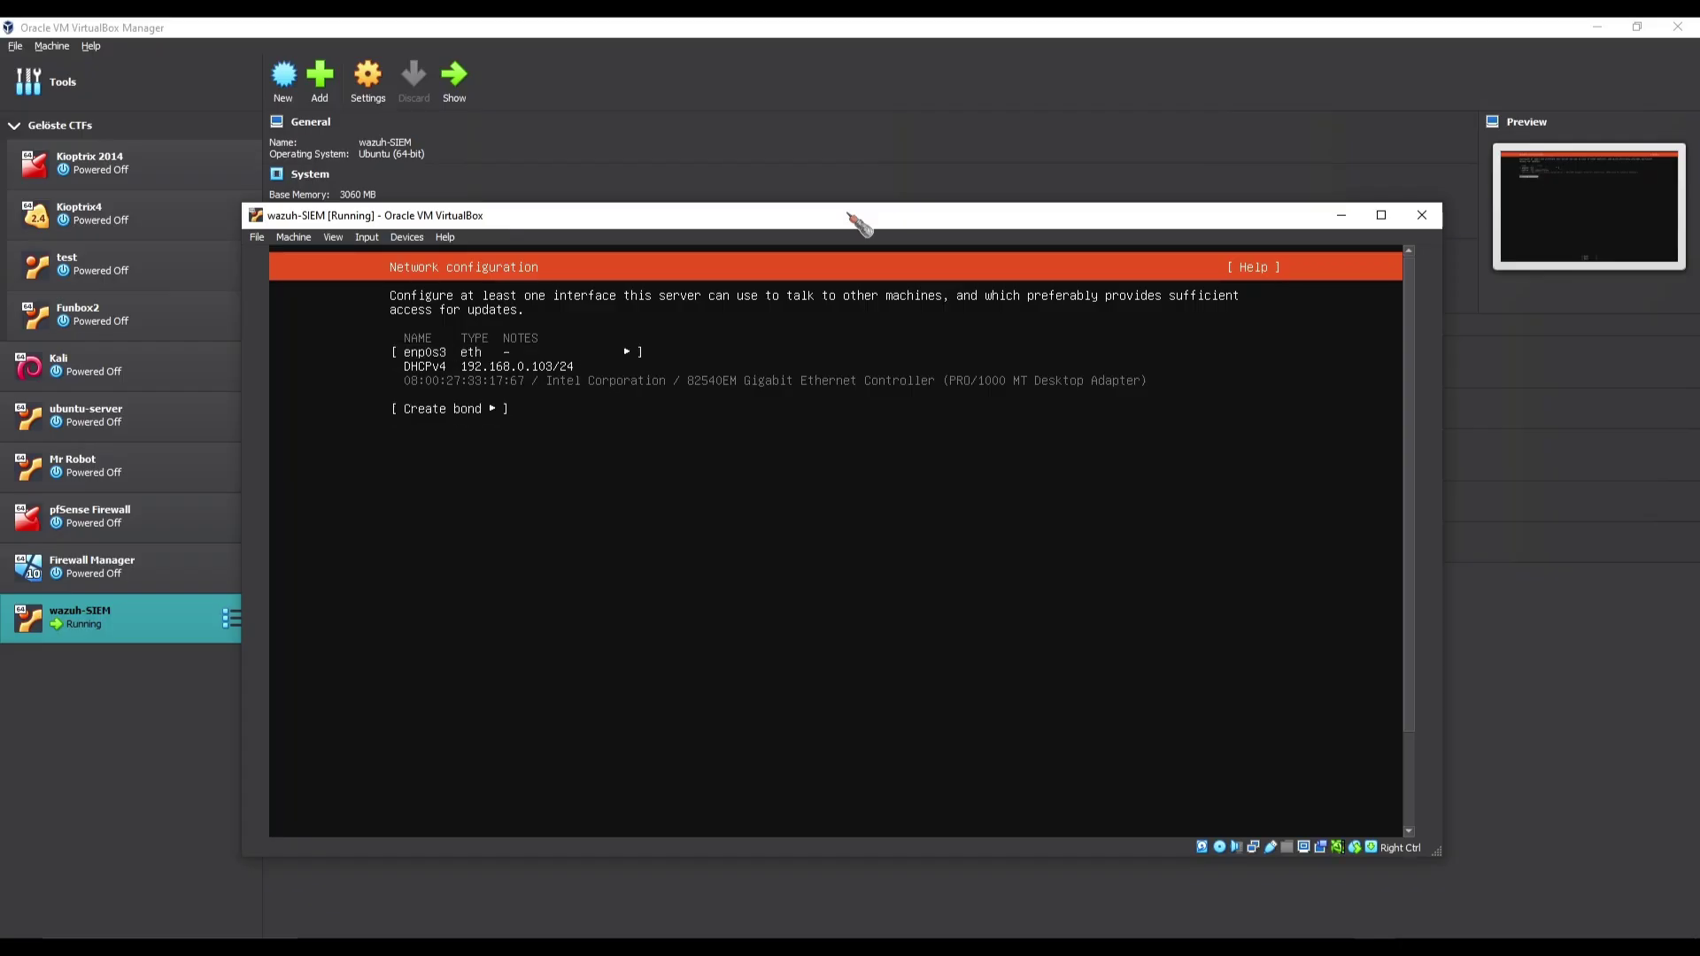
{"action": "key", "text": "Up"}
{"action": "key", "text": "Up"}
{"action": "key", "text": "Down"}
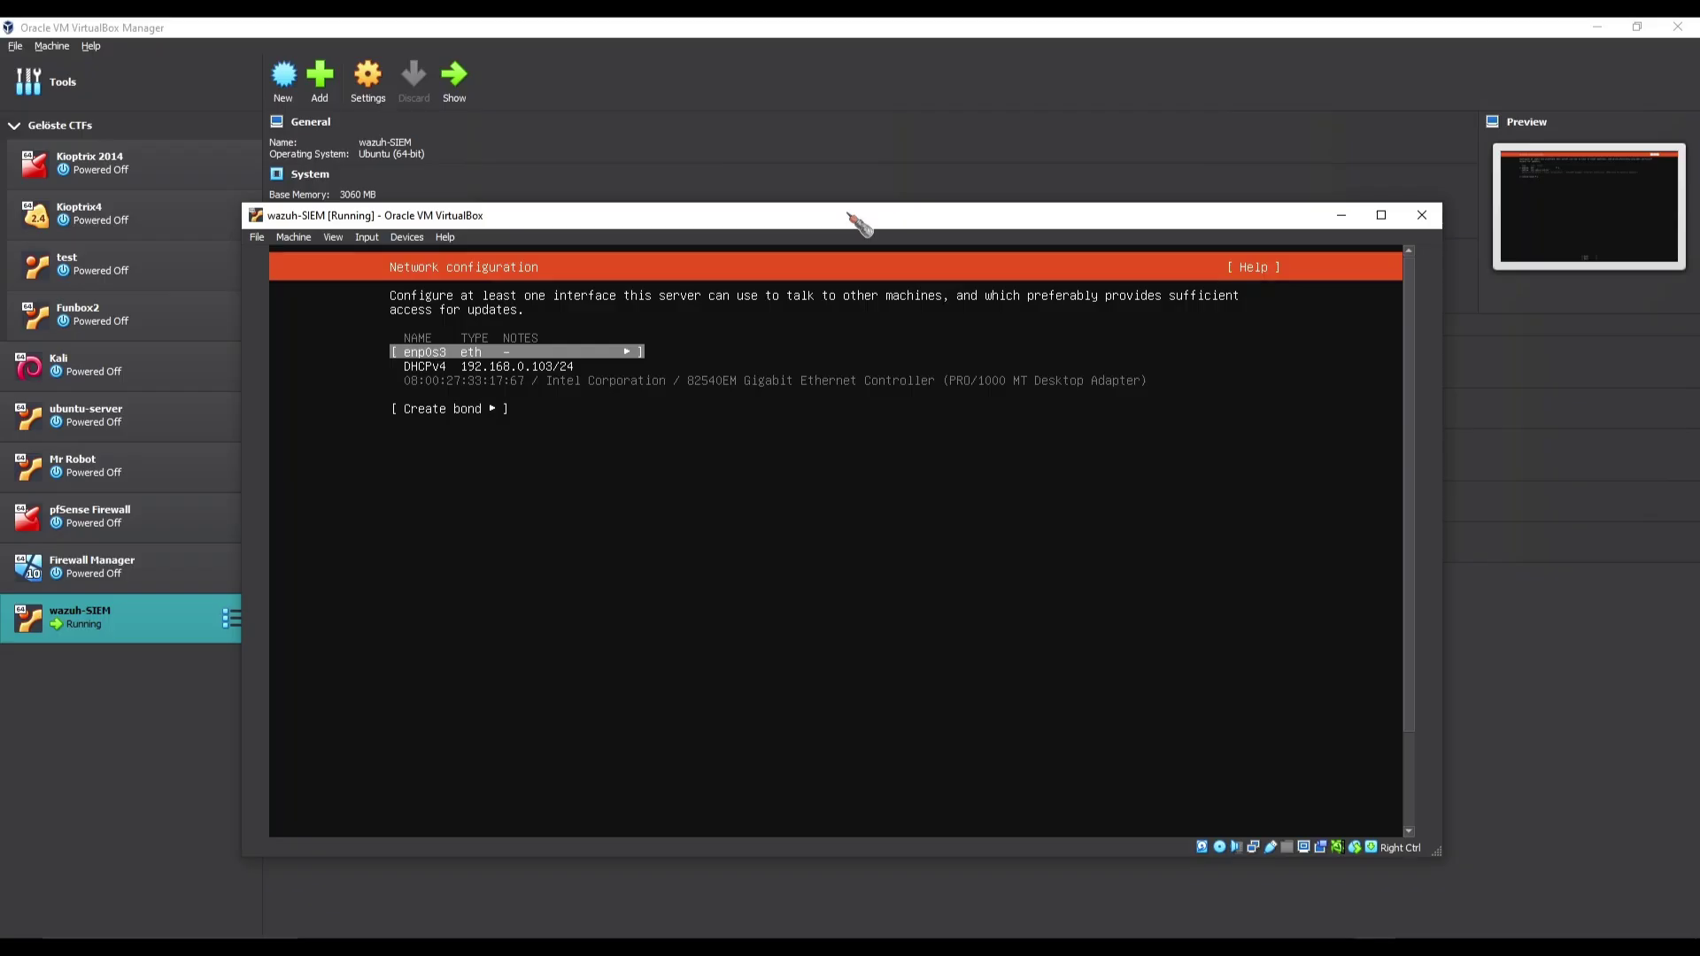
{"action": "key", "text": "Return"}
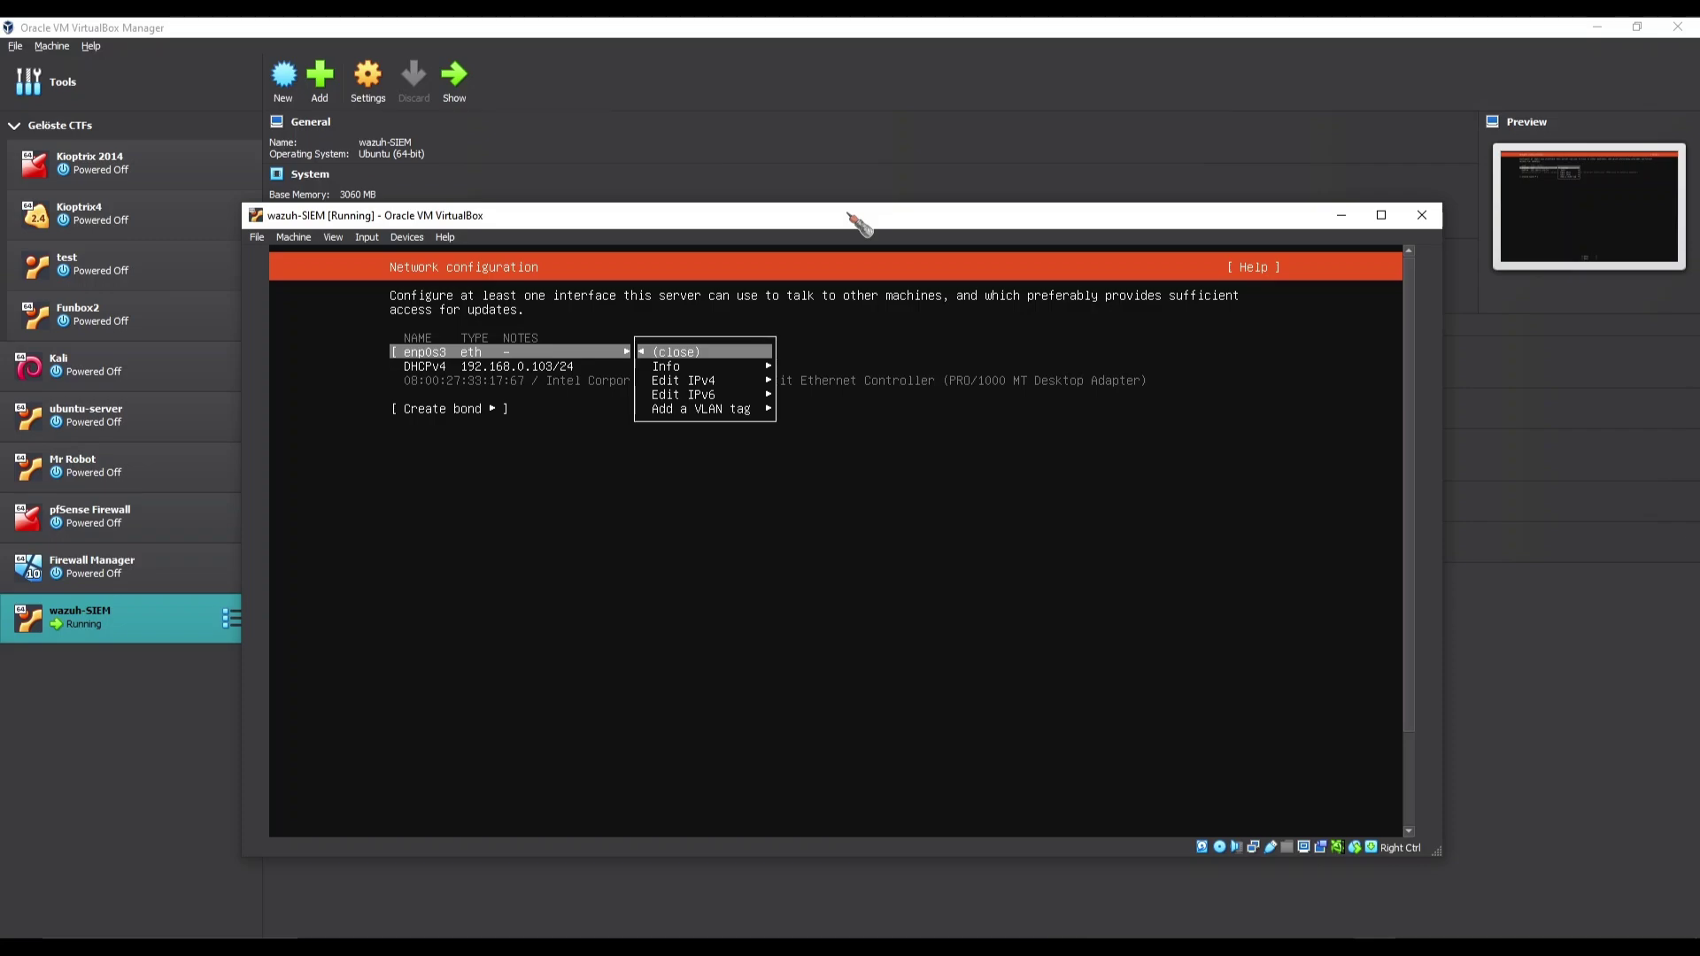
{"action": "key", "text": "Down"}
{"action": "key", "text": "Down"}
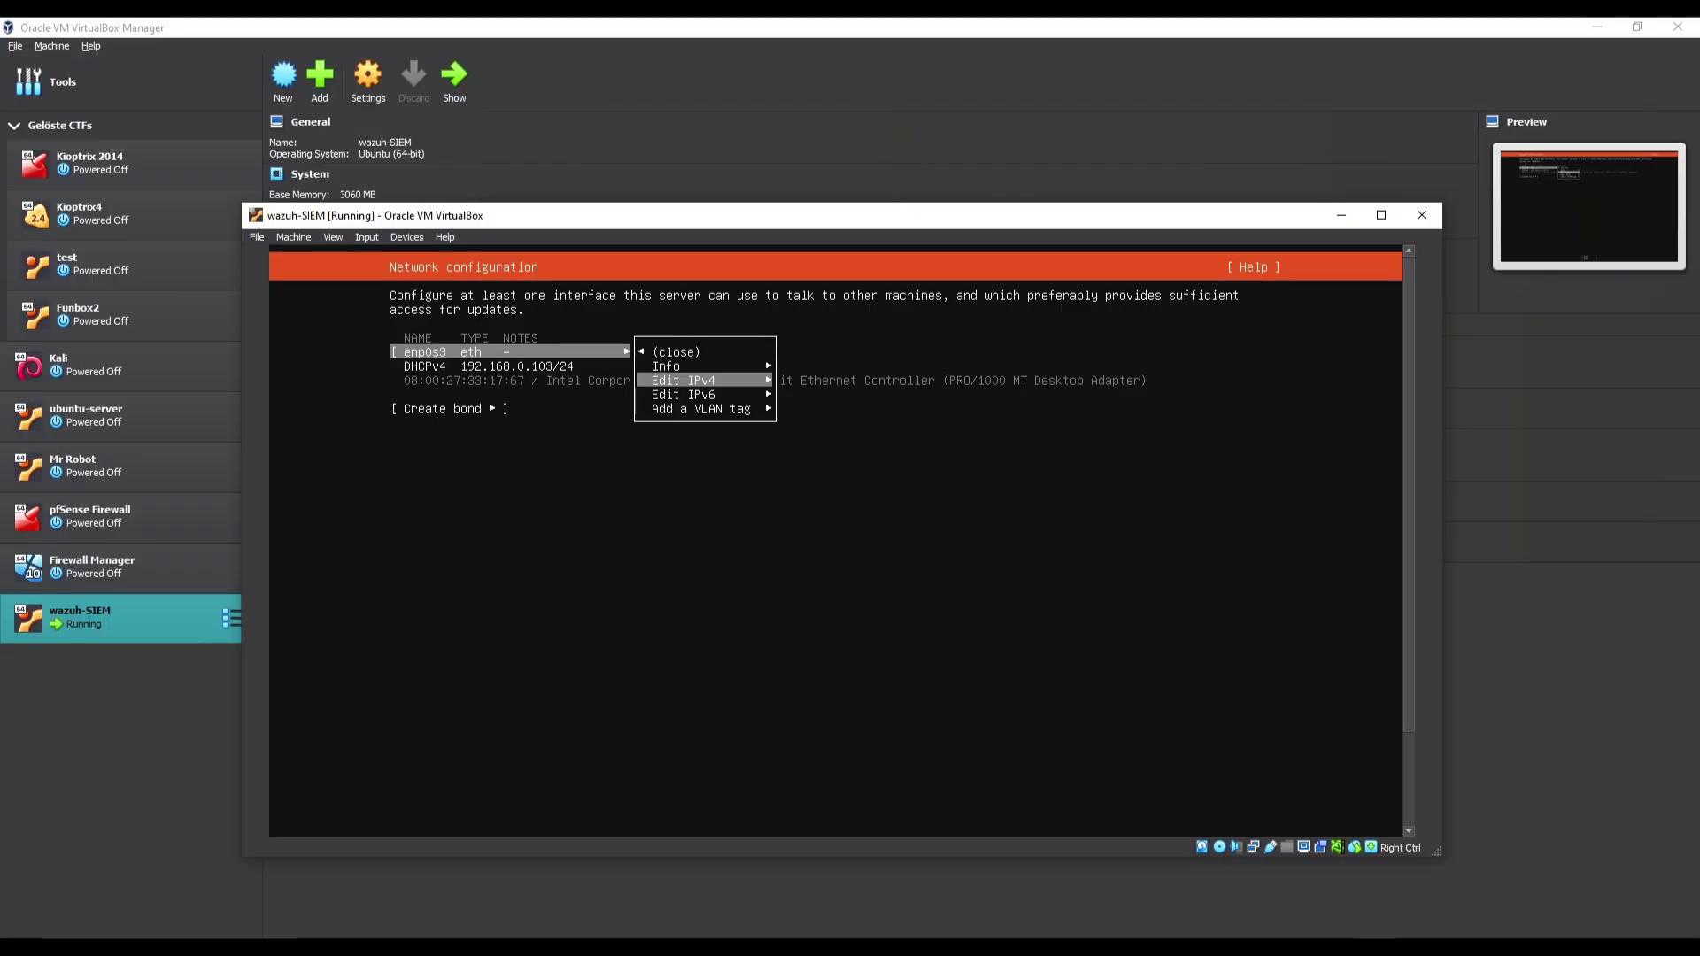
{"action": "key", "text": "Down"}
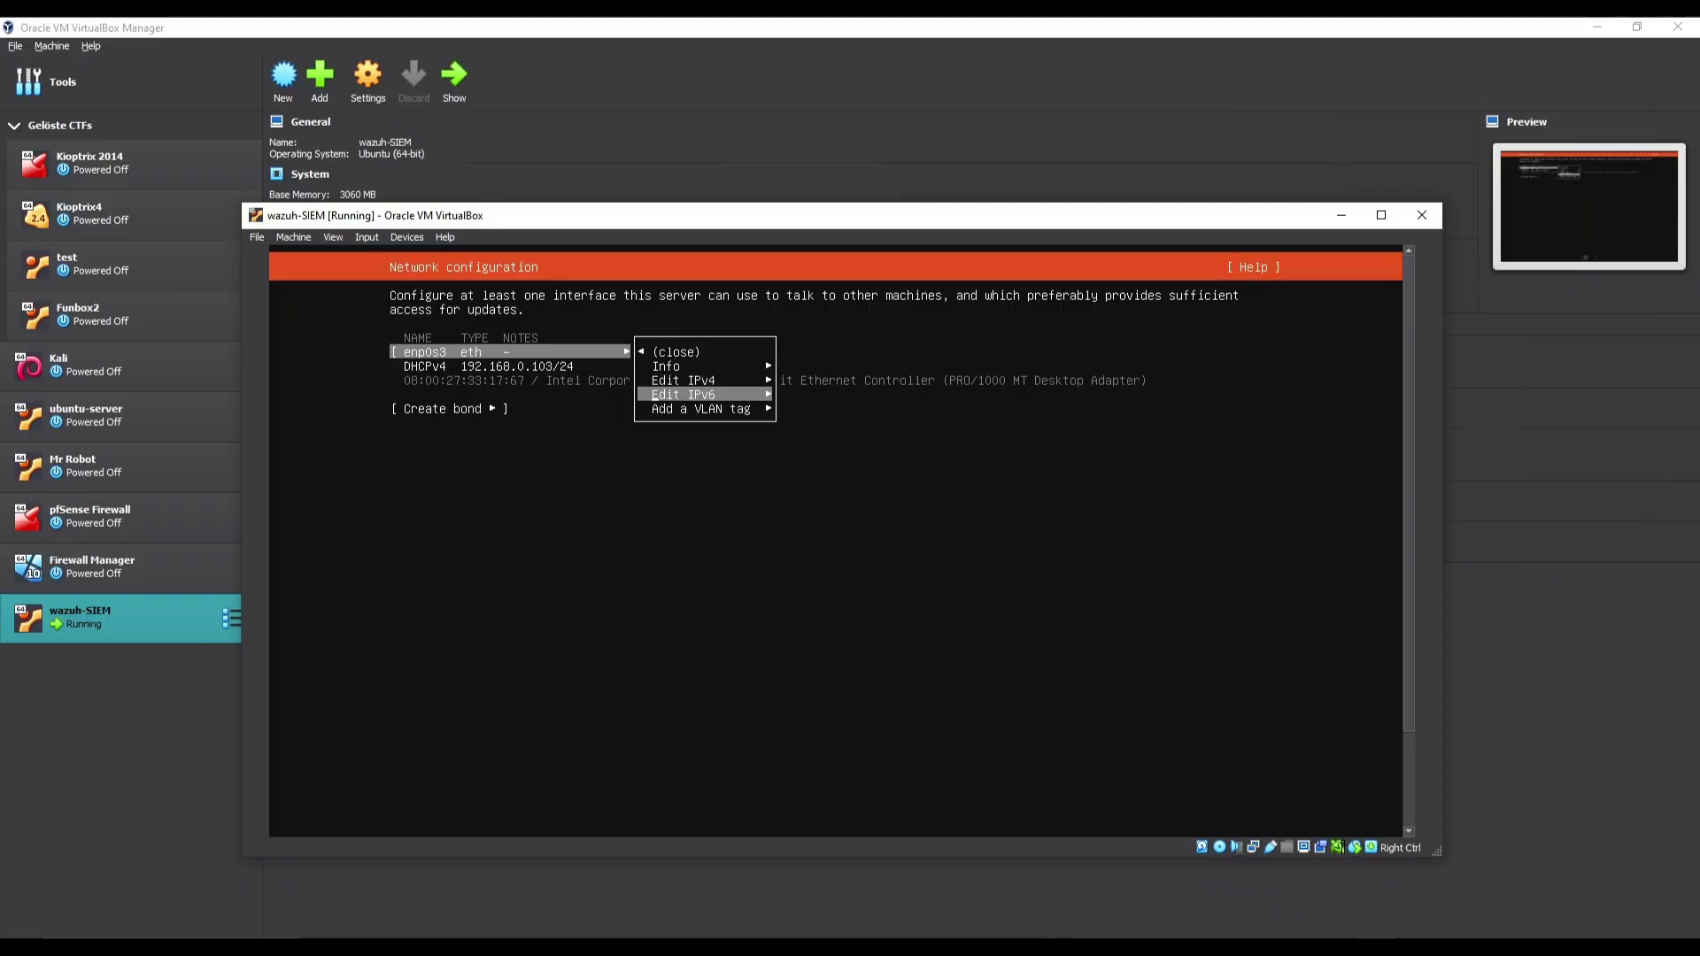
{"action": "key", "text": "Up"}
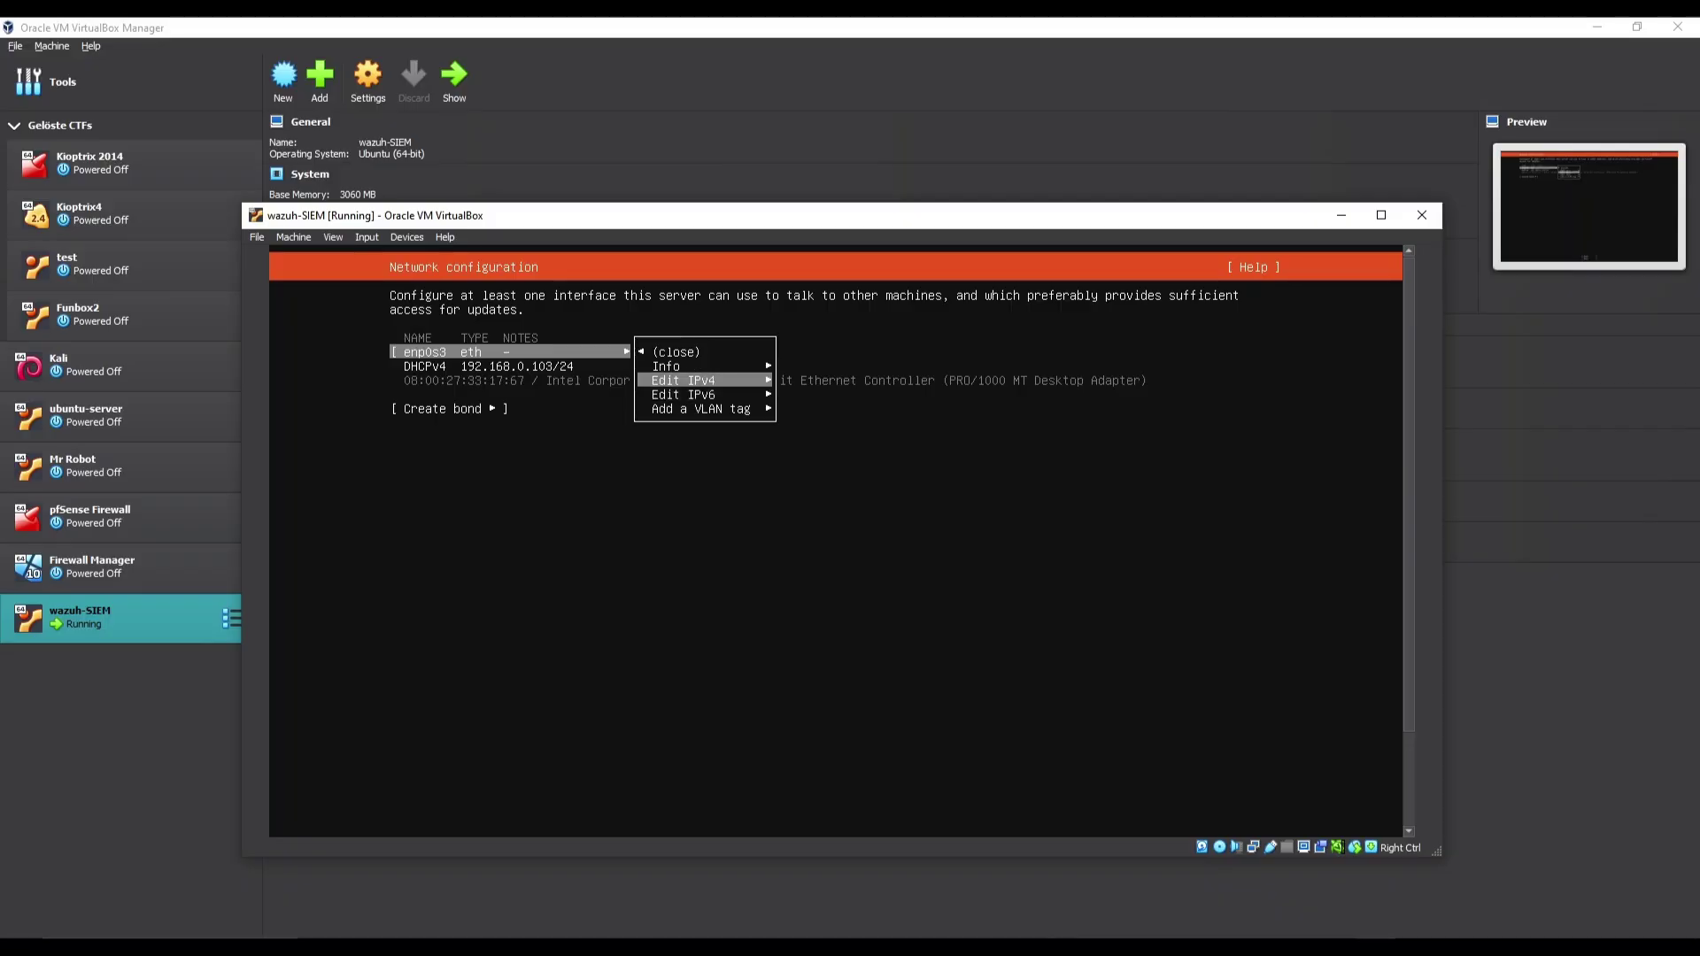
{"action": "key", "text": "Return"}
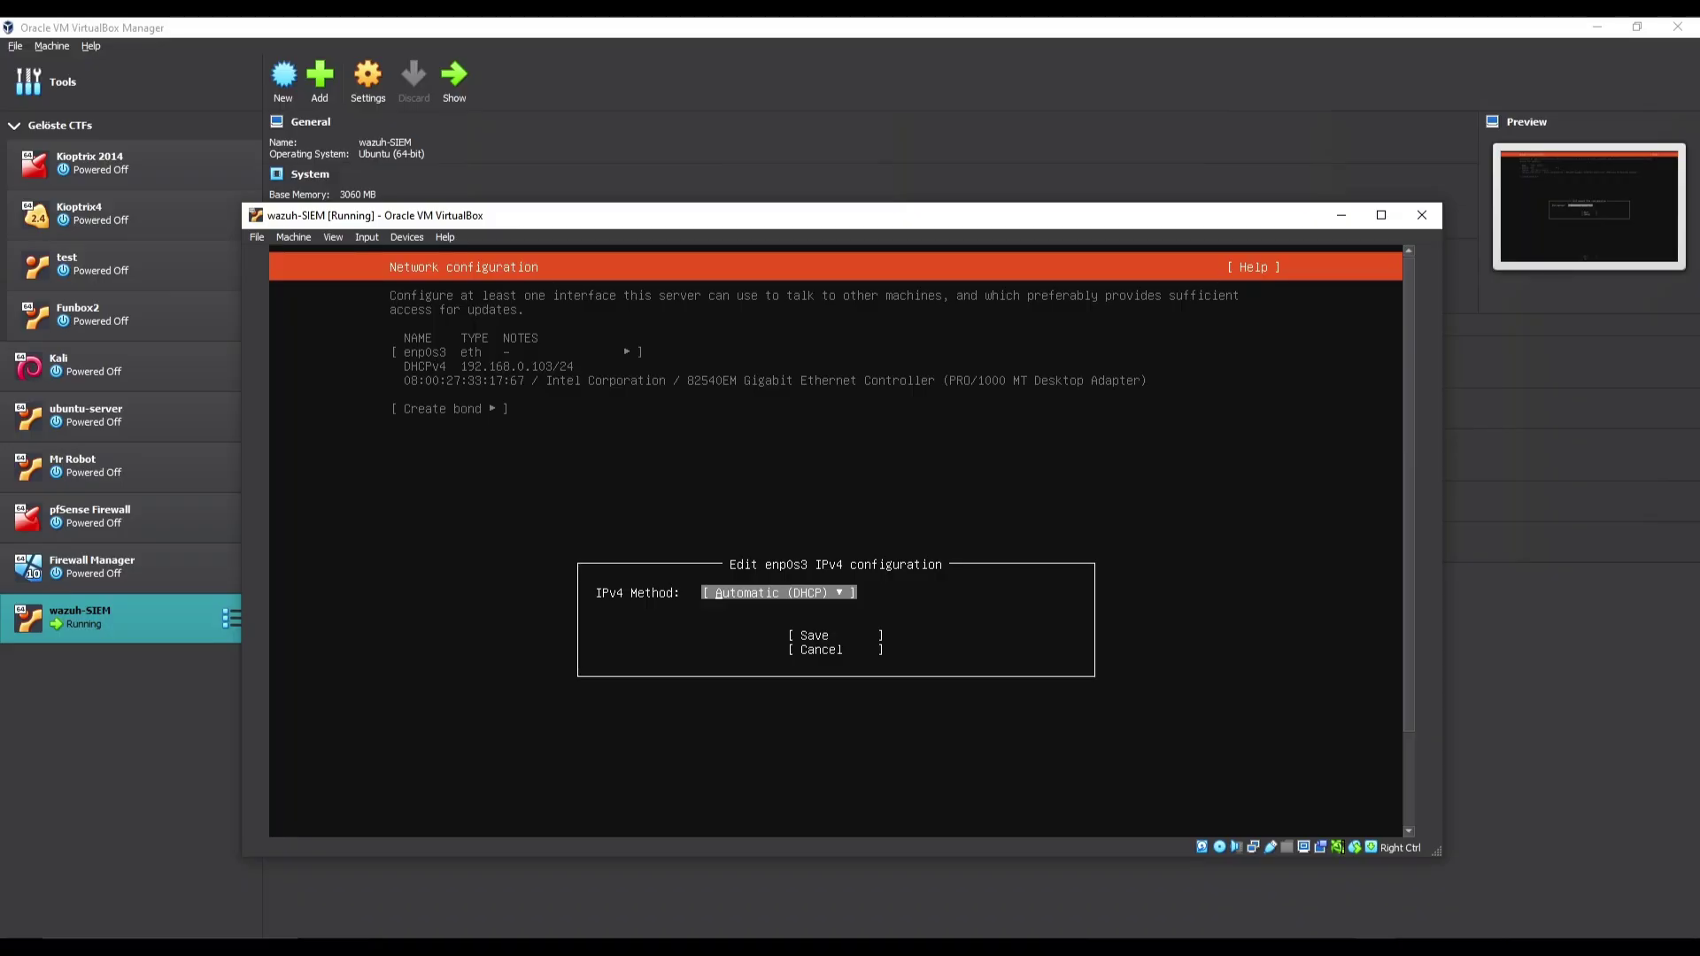
Switch the IPv4 method of enp0s3 to Manual.
{"action": "key", "text": "Tab"}
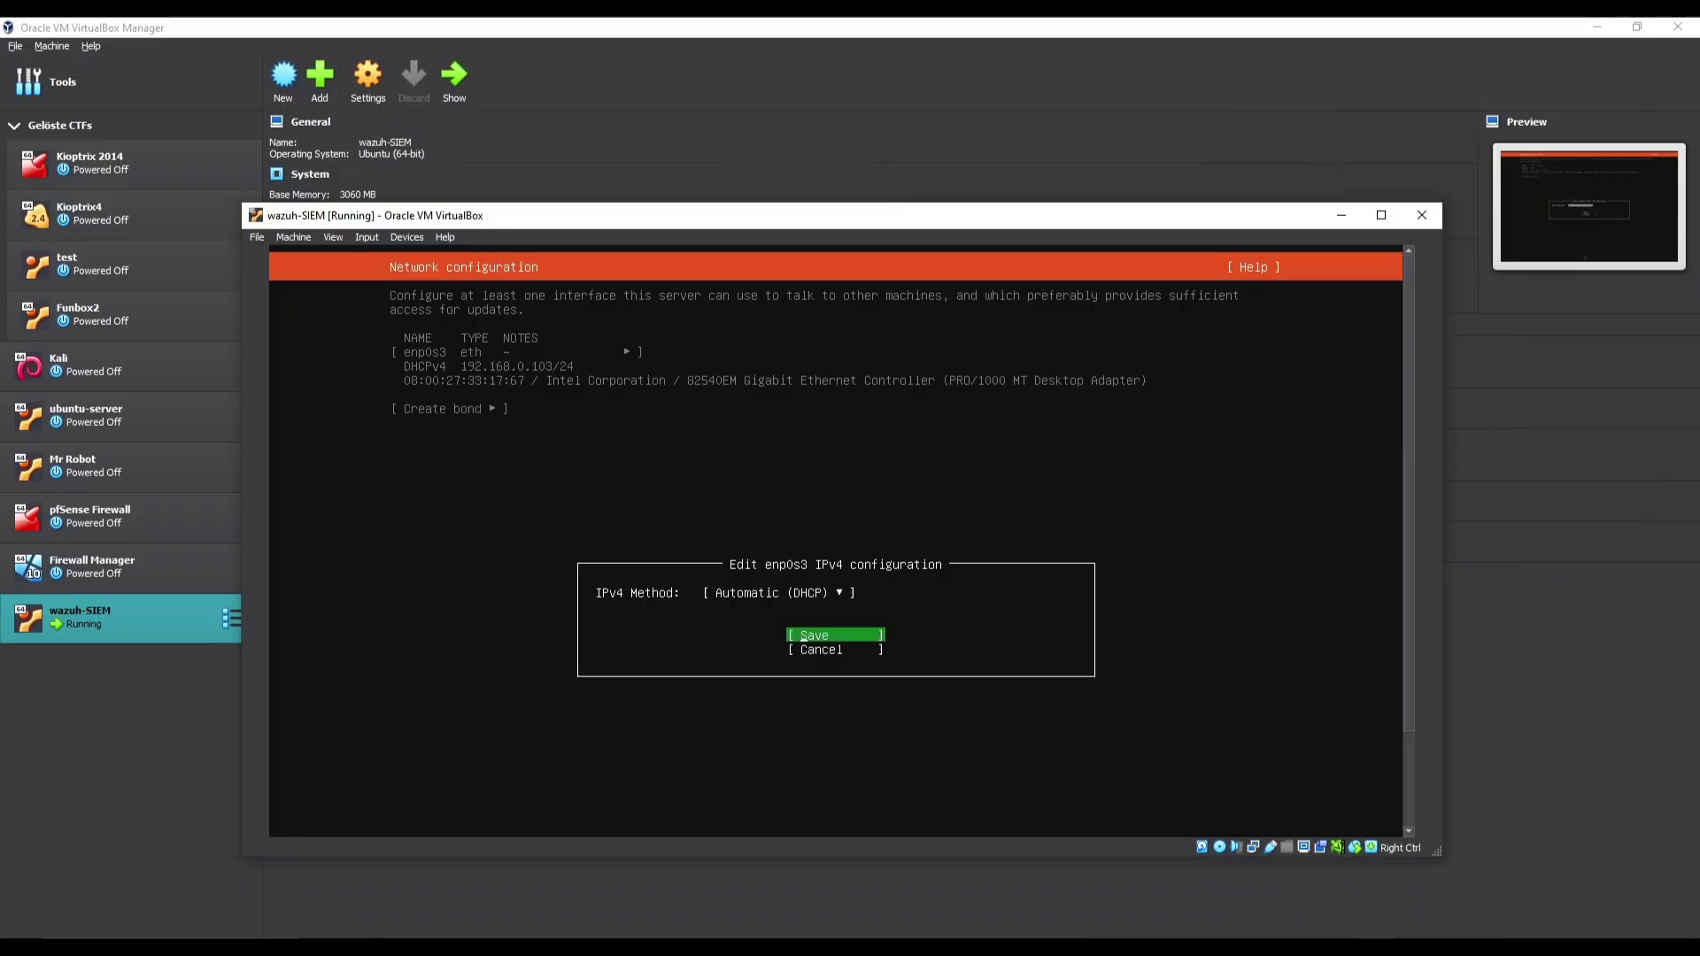
{"action": "key", "text": "Tab"}
{"action": "key", "text": "shift+Tab"}
{"action": "key", "text": "shift+Tab"}
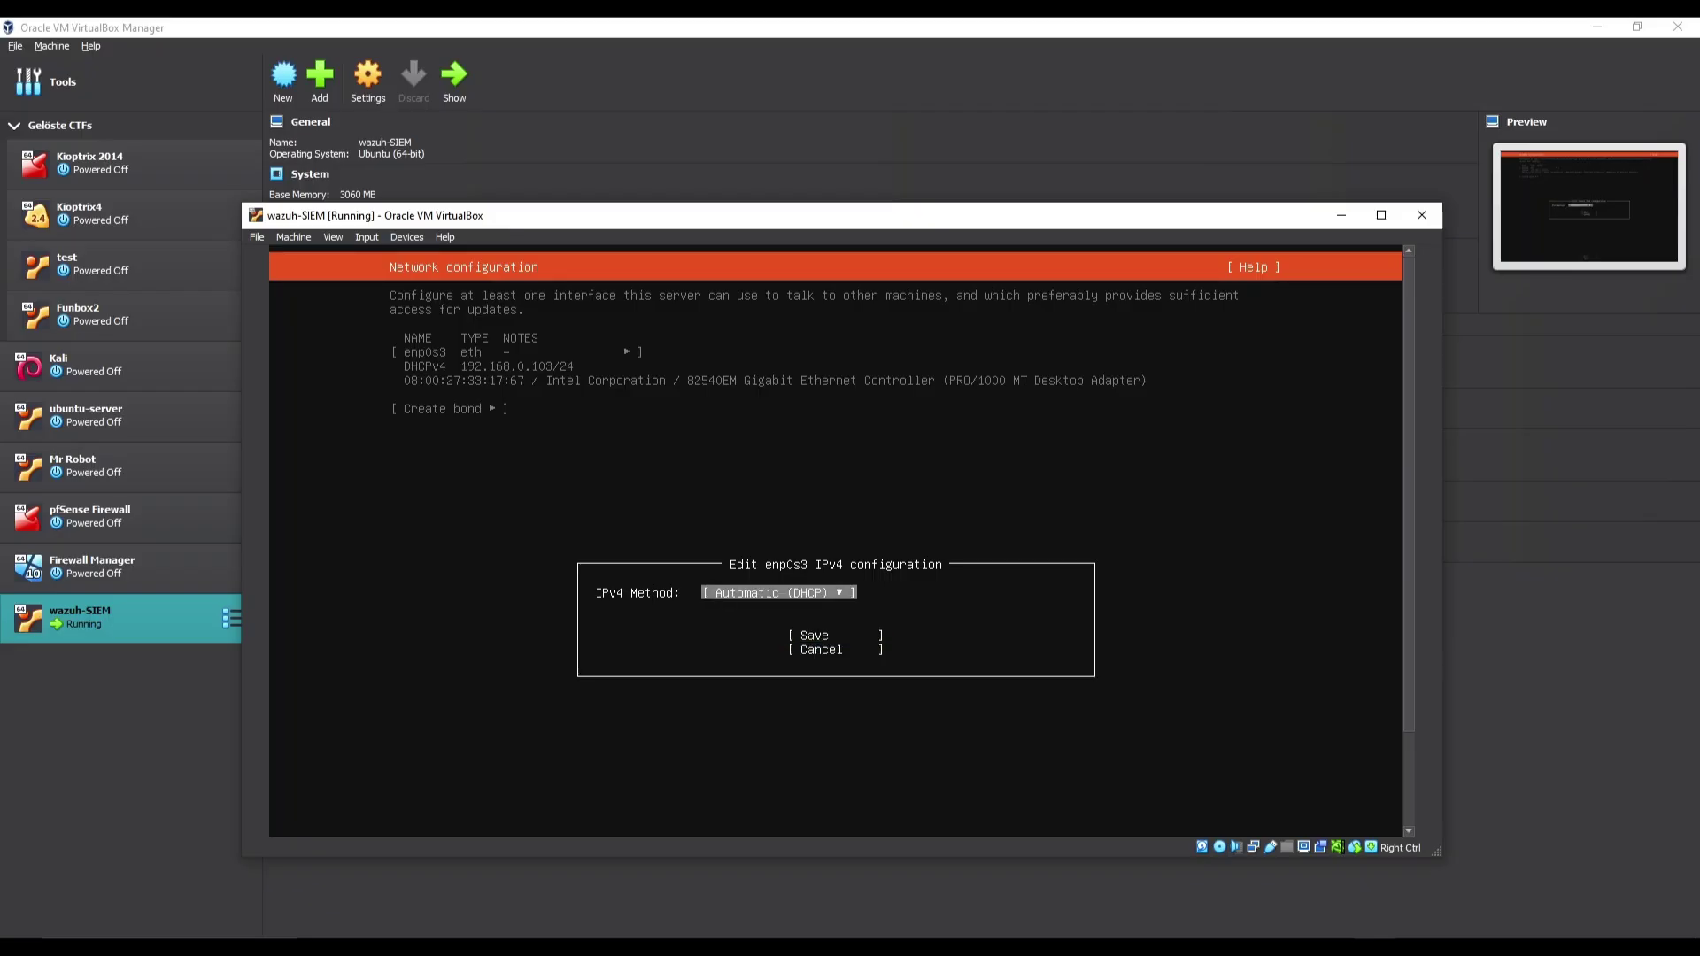
{"action": "key", "text": "Down"}
{"action": "key", "text": "Down"}
{"action": "key", "text": "Up"}
{"action": "key", "text": "Up"}
{"action": "key", "text": "Up"}
{"action": "key", "text": "Down"}
{"action": "key", "text": "Down"}
{"action": "key", "text": "Up"}
{"action": "key", "text": "Return"}
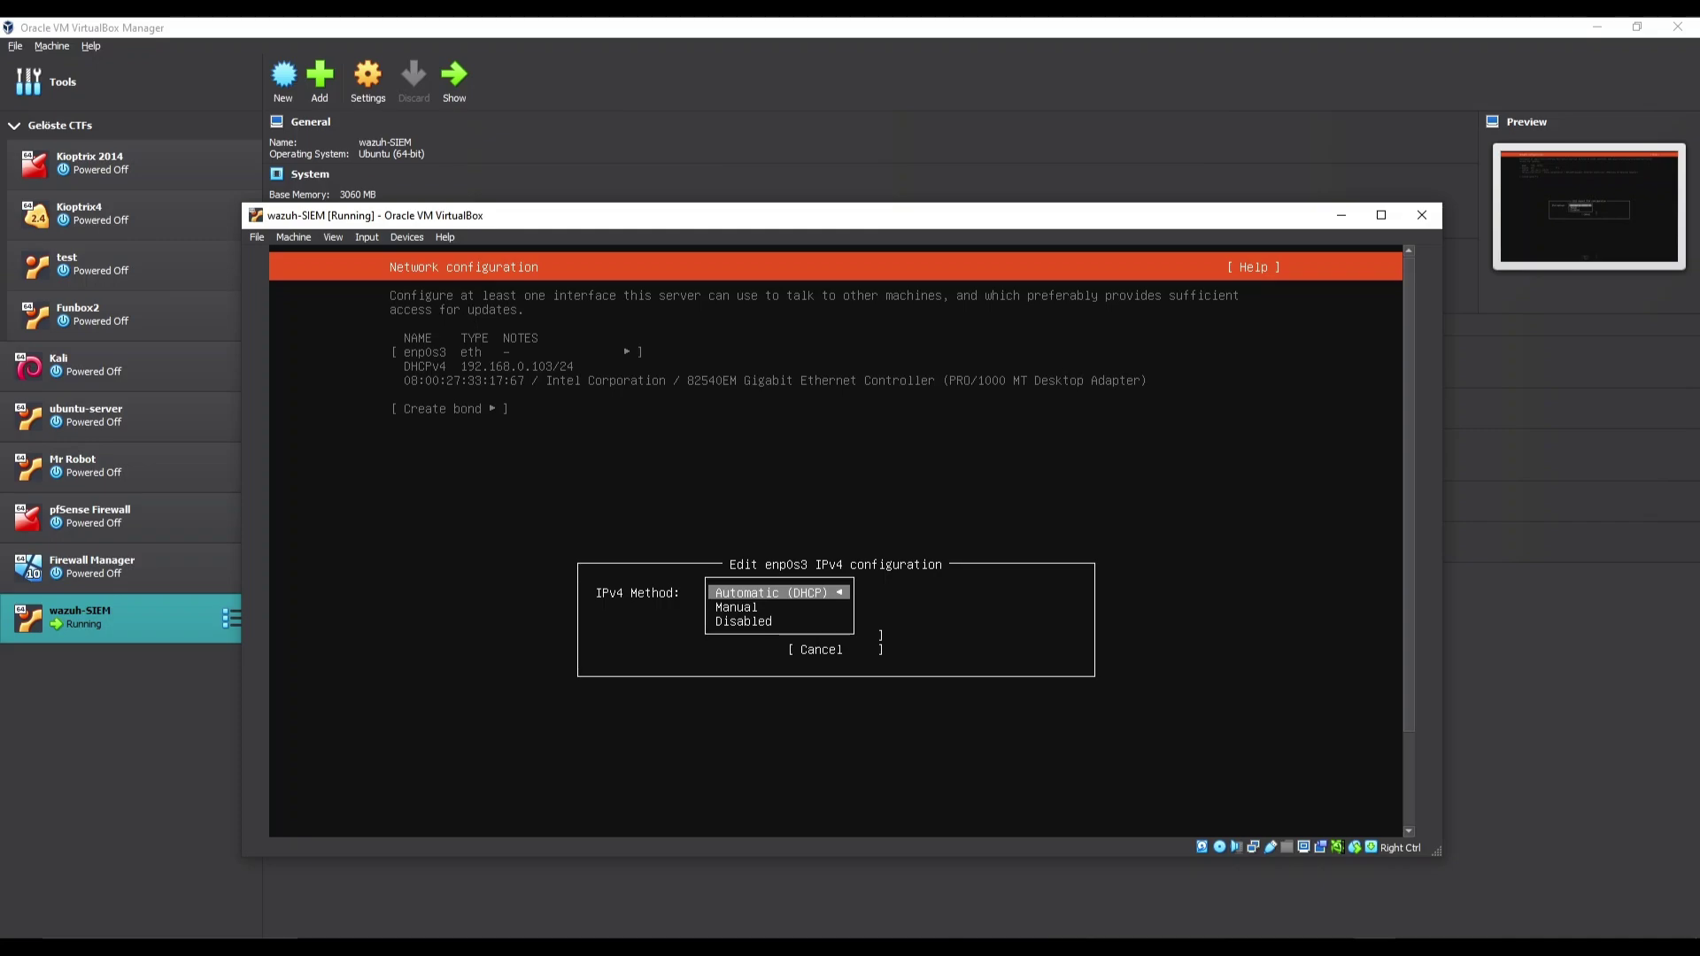
{"action": "key", "text": "Down"}
{"action": "key", "text": "Return"}
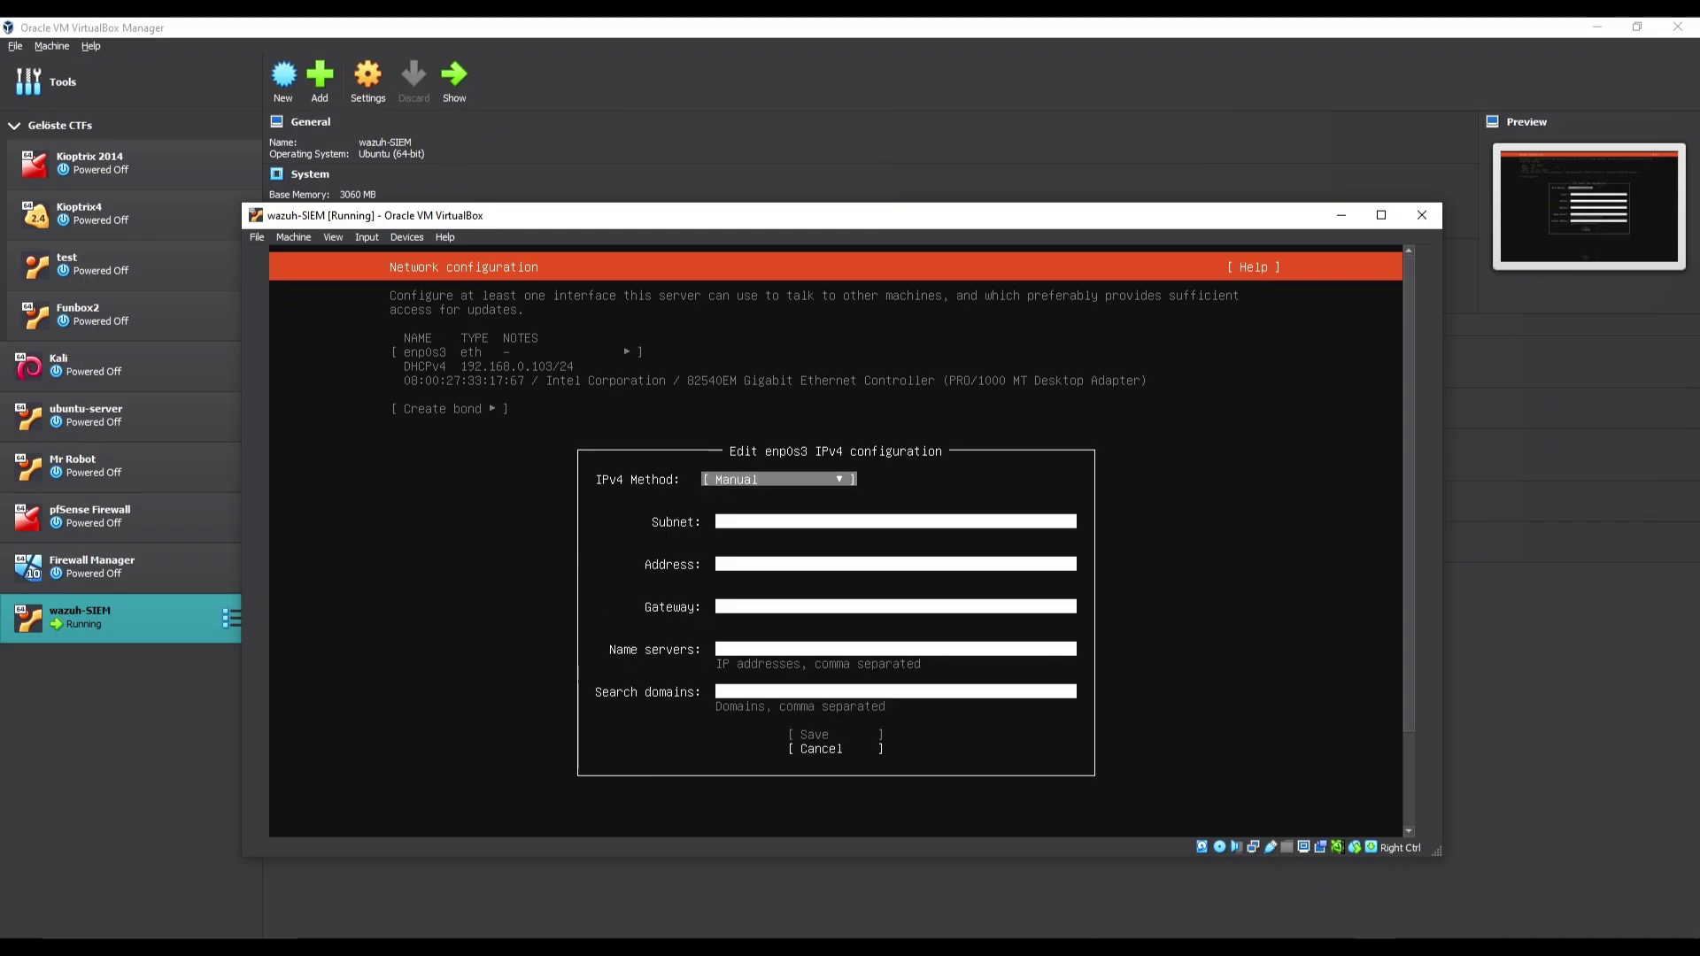
Set the enp0s3 subnet to 192.168.0.0/24 and its static address to 192.168.0.103.
{"action": "key", "text": "Down"}
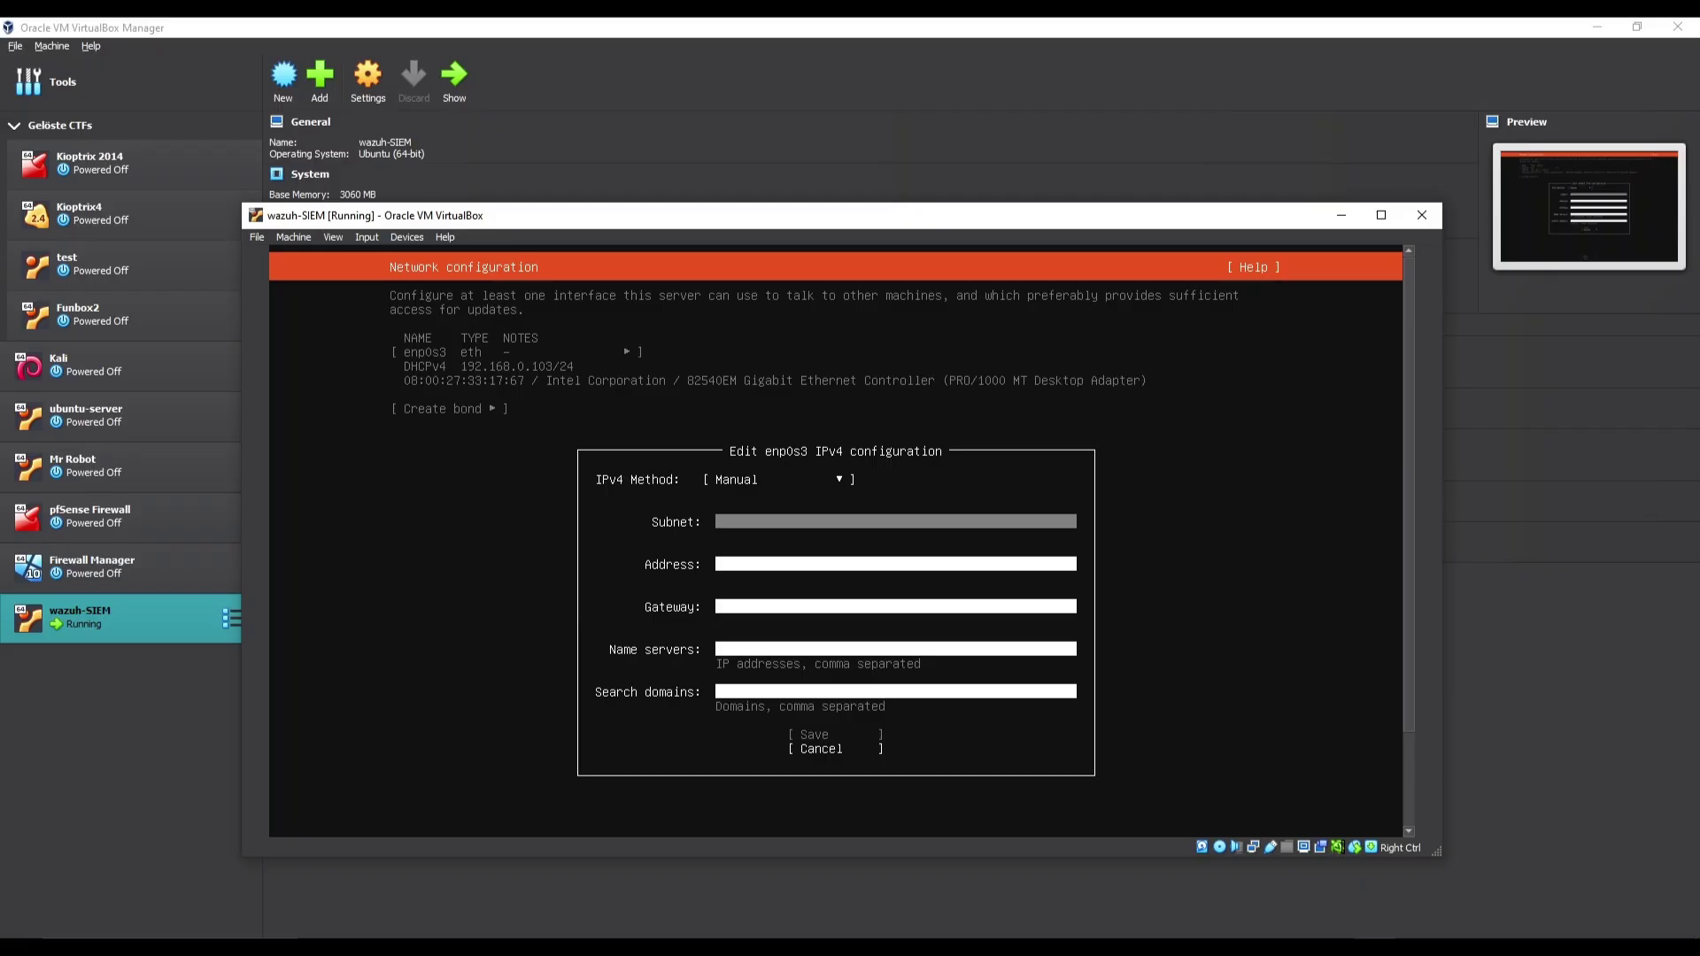
{"action": "key", "text": "Return"}
{"action": "type", "text": "192.168.0.0"}
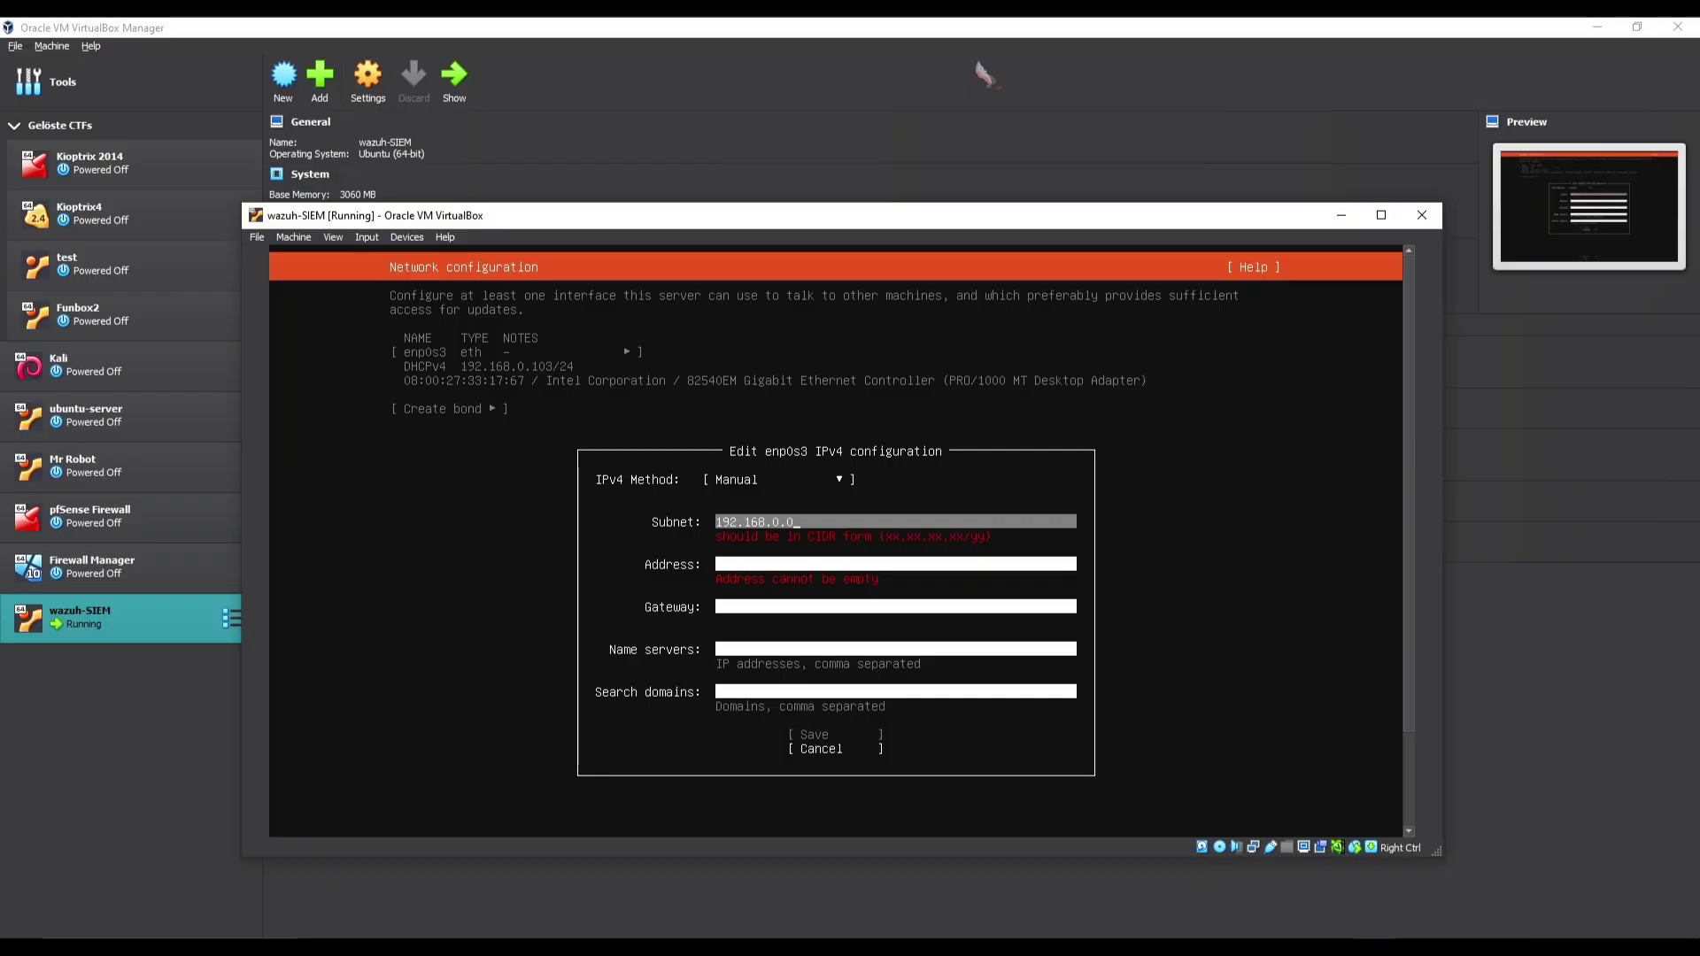
{"action": "type", "text": "/24"}
{"action": "key", "text": "Tab"}
{"action": "type", "text": "1952"}
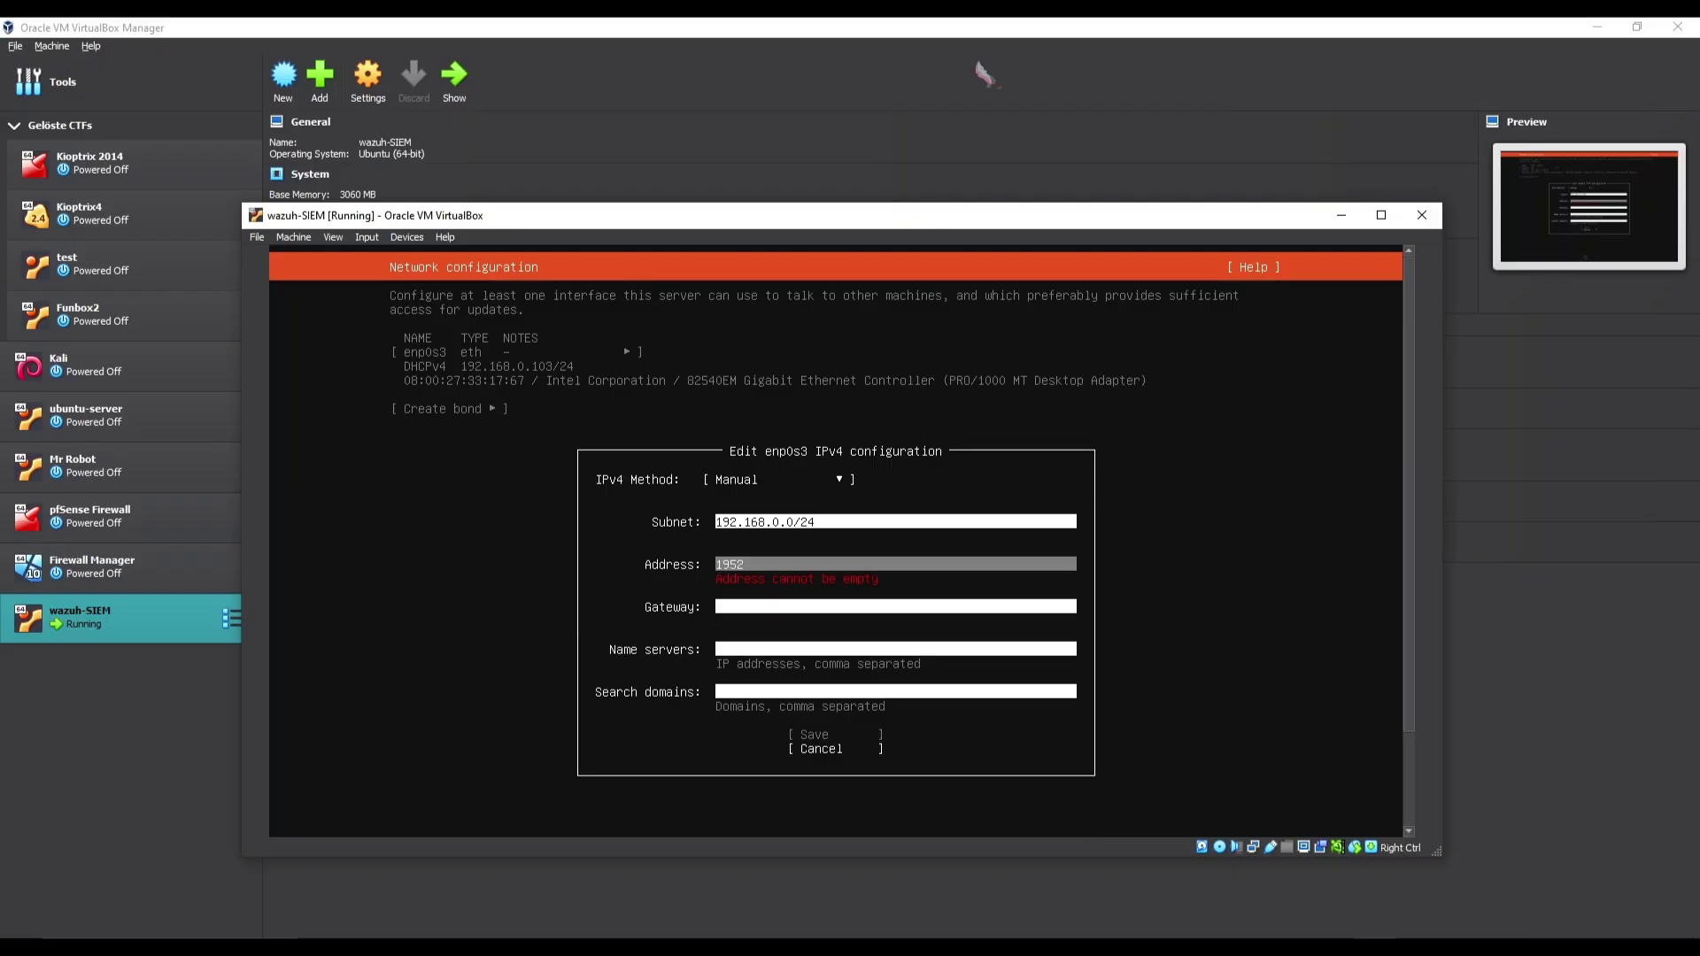
{"action": "key", "text": "BackSpace"}
{"action": "key", "text": "BackSpace"}
{"action": "type", "text": "2.168.0.10"}
{"action": "key", "text": "Tab"}
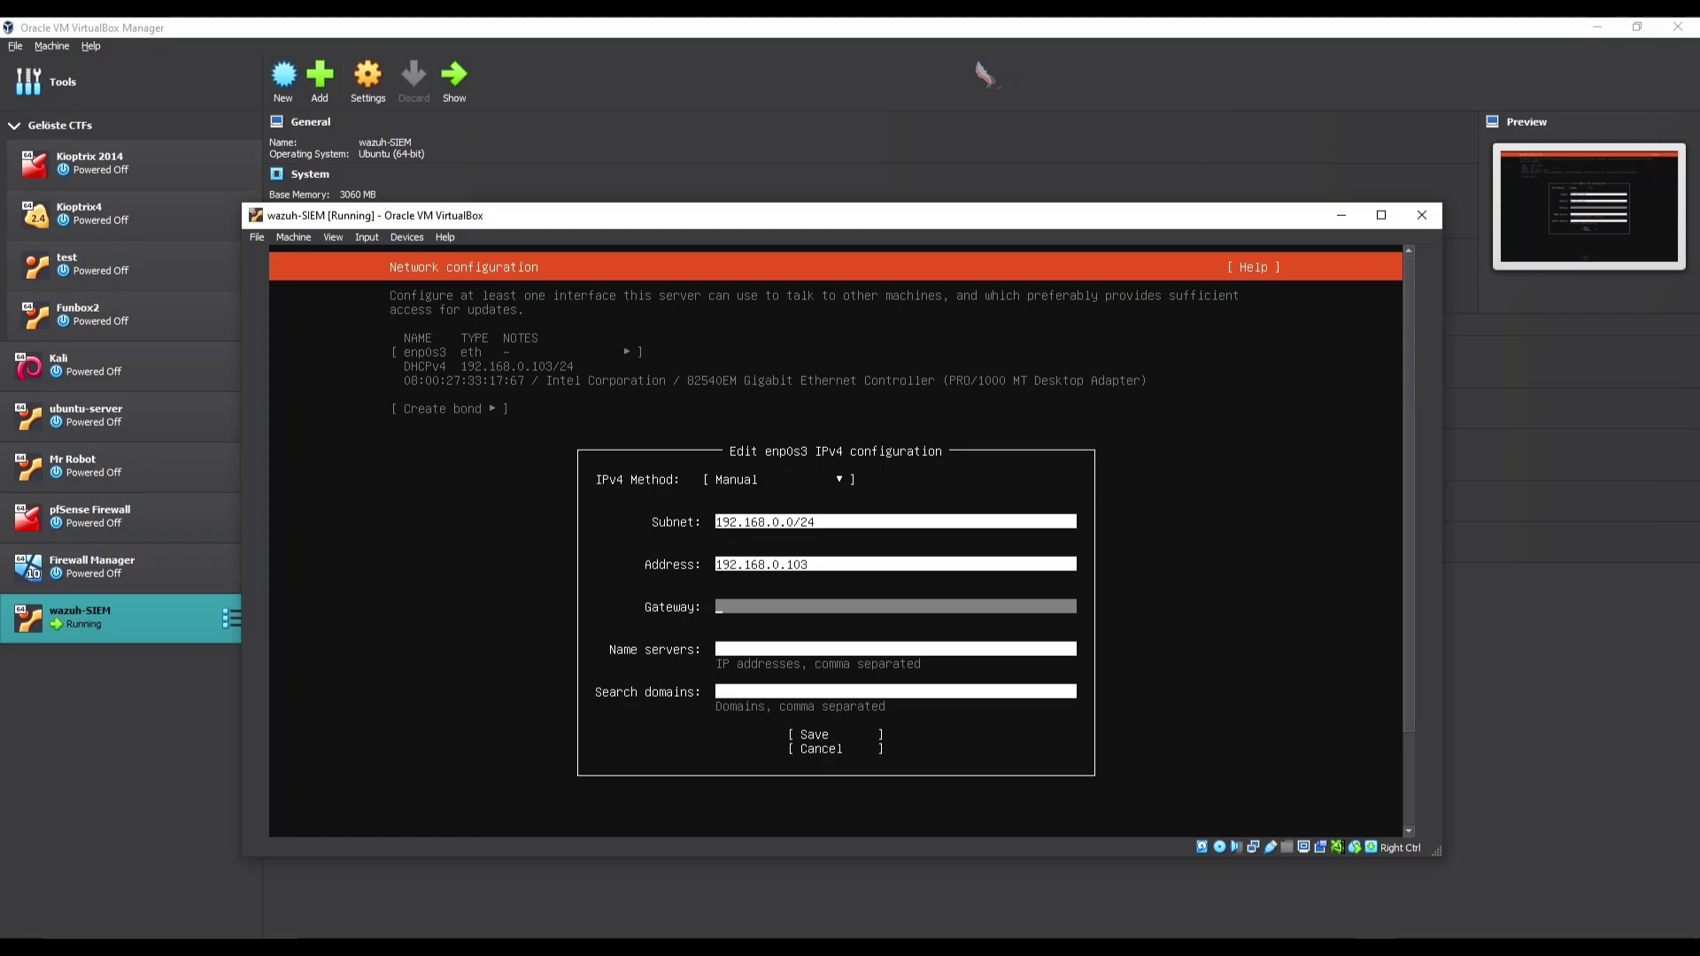
Set the gateway to 192.168.0.1 and the name servers to 8.8.8.8, 1.1.1.1, and save the IPv4 configuration.
{"action": "type", "text": "192.168.0.1"}
{"action": "key", "text": "Tab"}
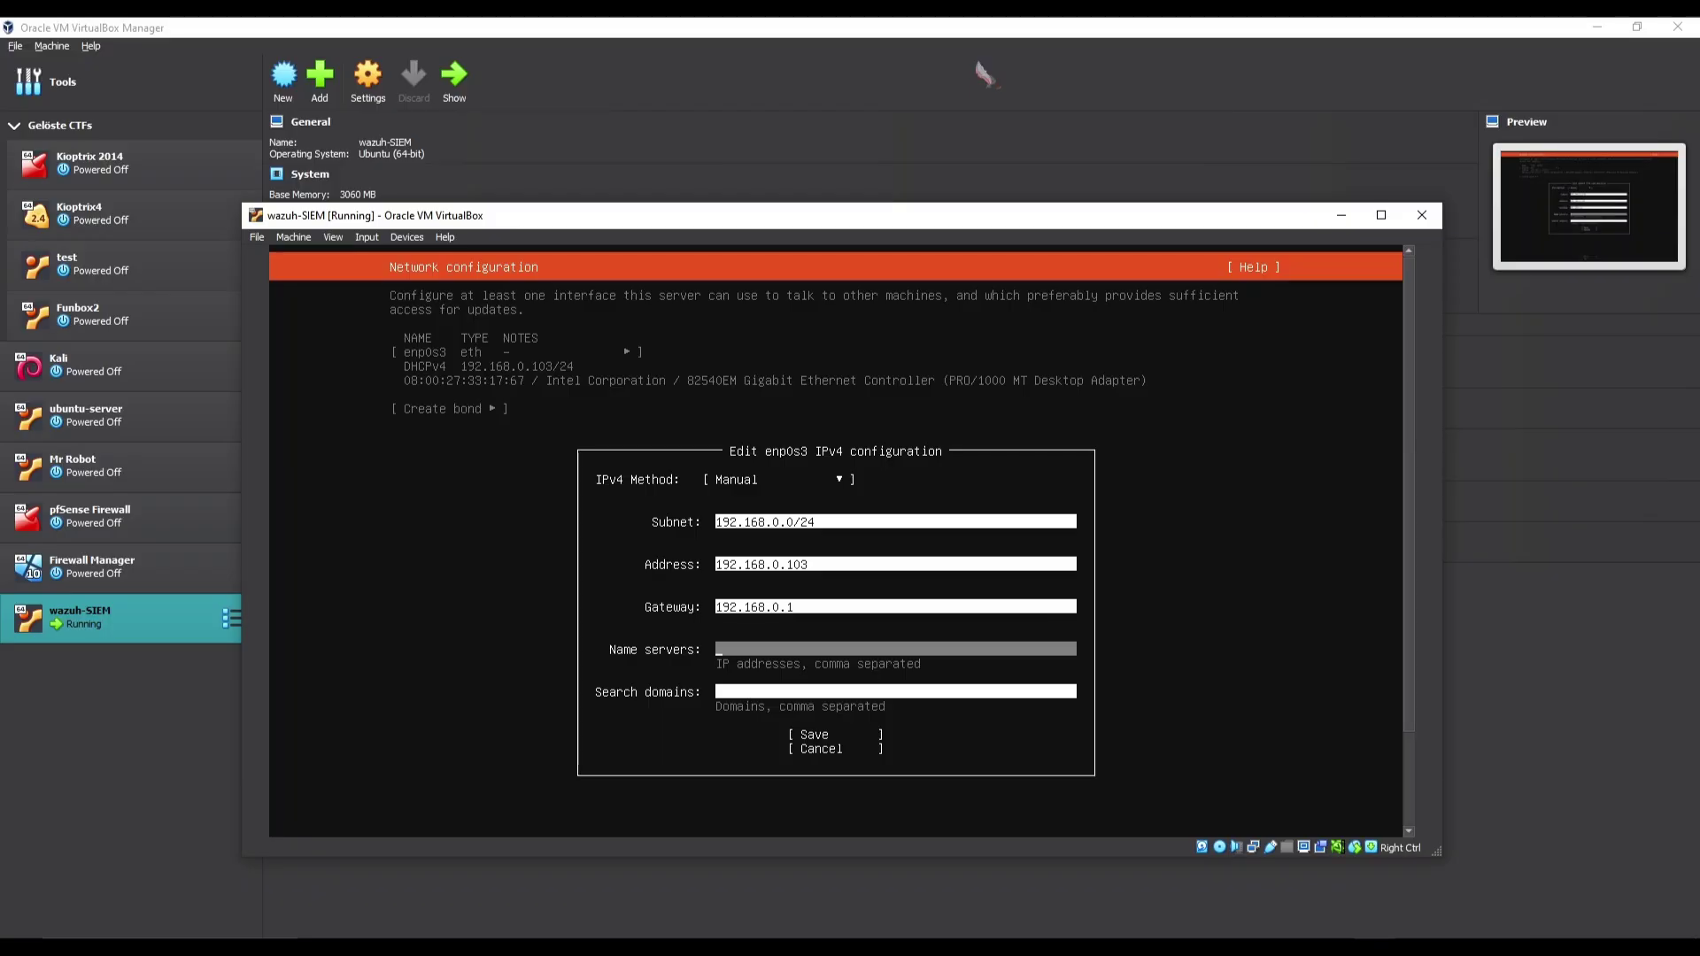
{"action": "type", "text": "8.8."}
{"action": "type", "text": ".8"}
{"action": "key", "text": "BackSpace"}
{"action": "key", "text": "BackSpace"}
{"action": "key", "text": "BackSpace"}
{"action": "type", "text": ".8.8, "}
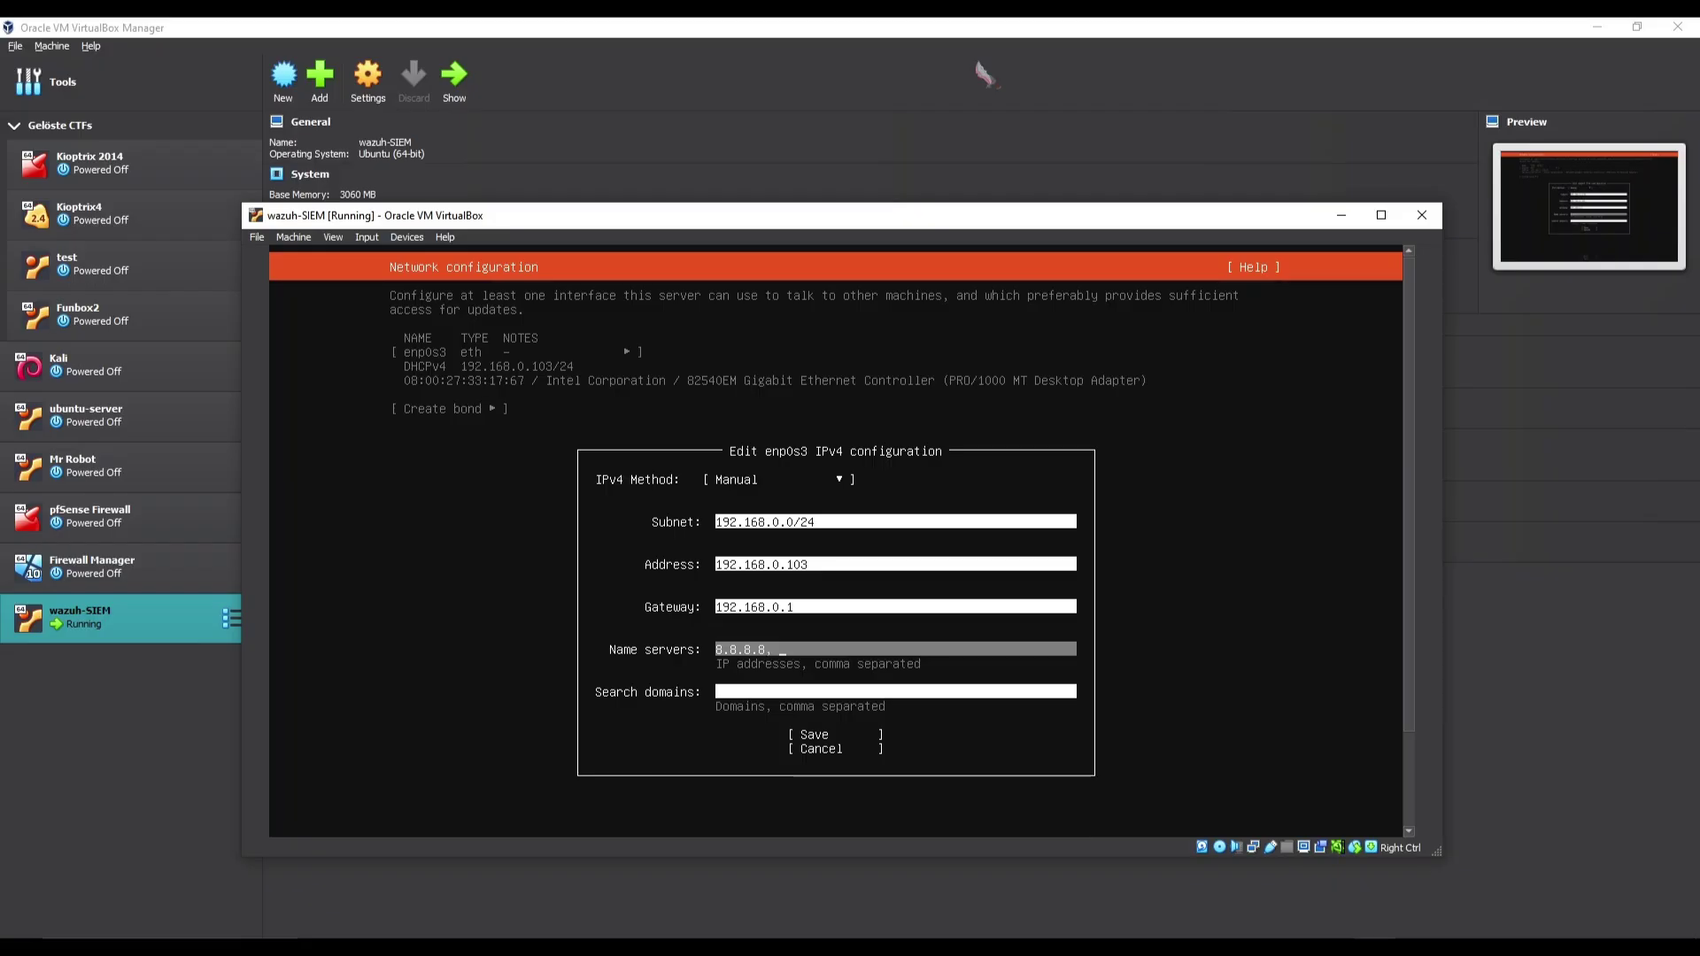
{"action": "type", "text": "1.1.1."}
{"action": "key", "text": "Tab"}
{"action": "key", "text": "Tab"}
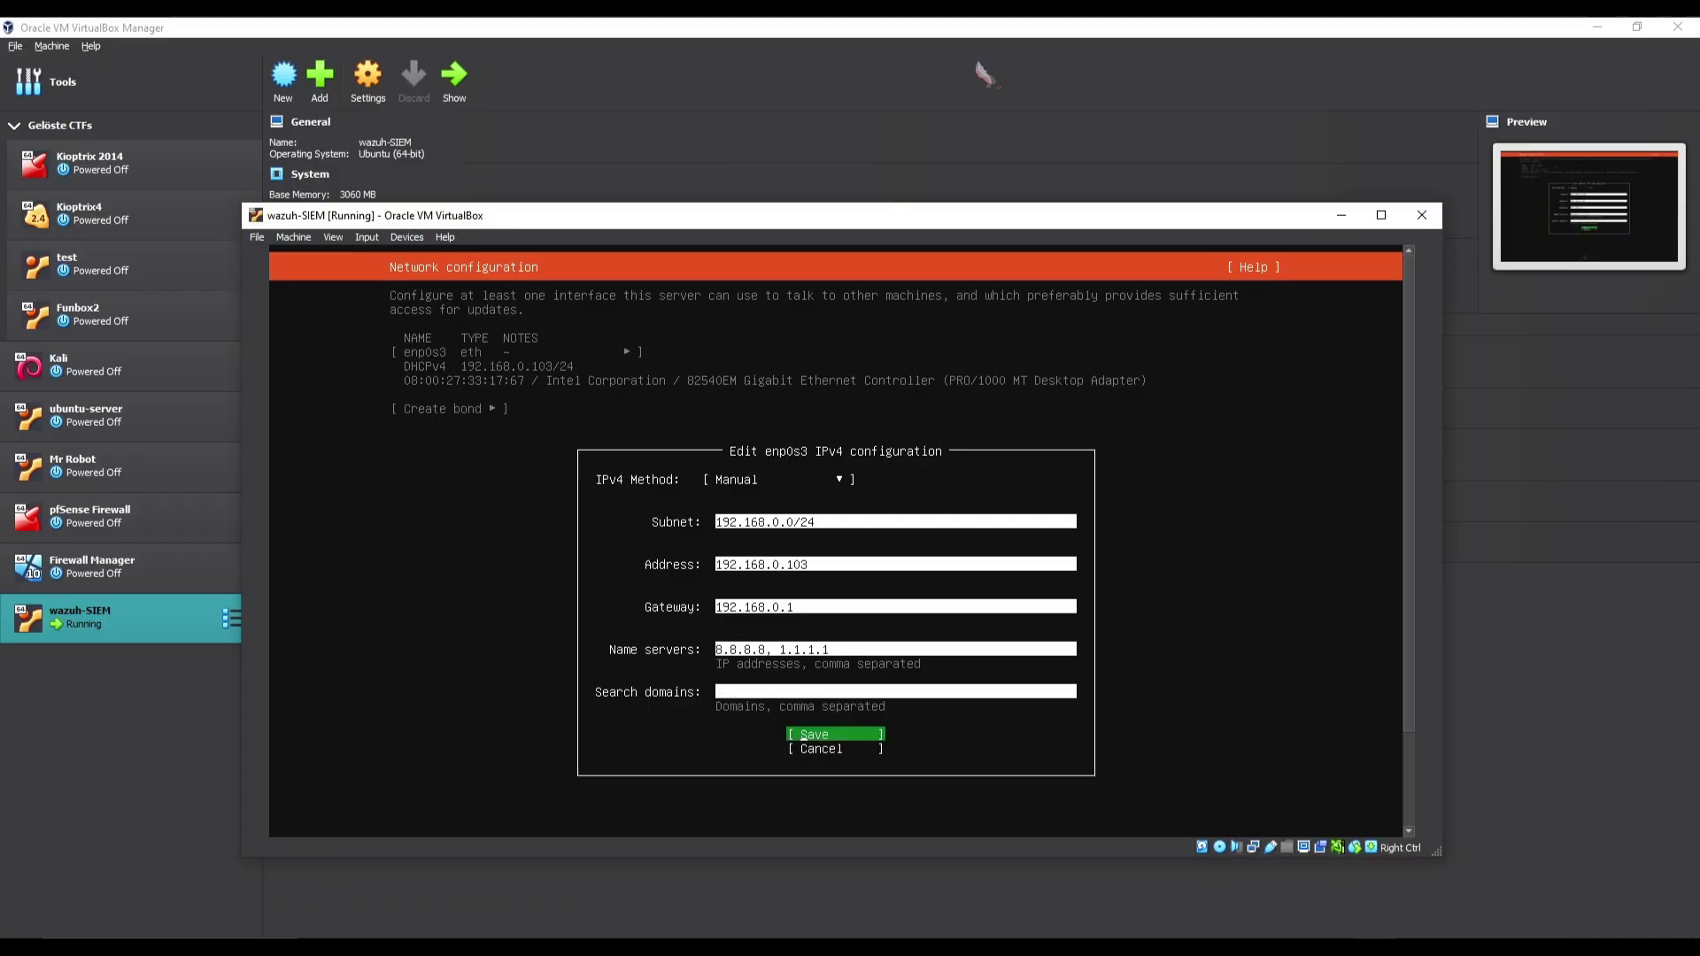
{"action": "key", "text": "shift+Tab"}
{"action": "key", "text": "Tab"}
{"action": "key", "text": "Return"}
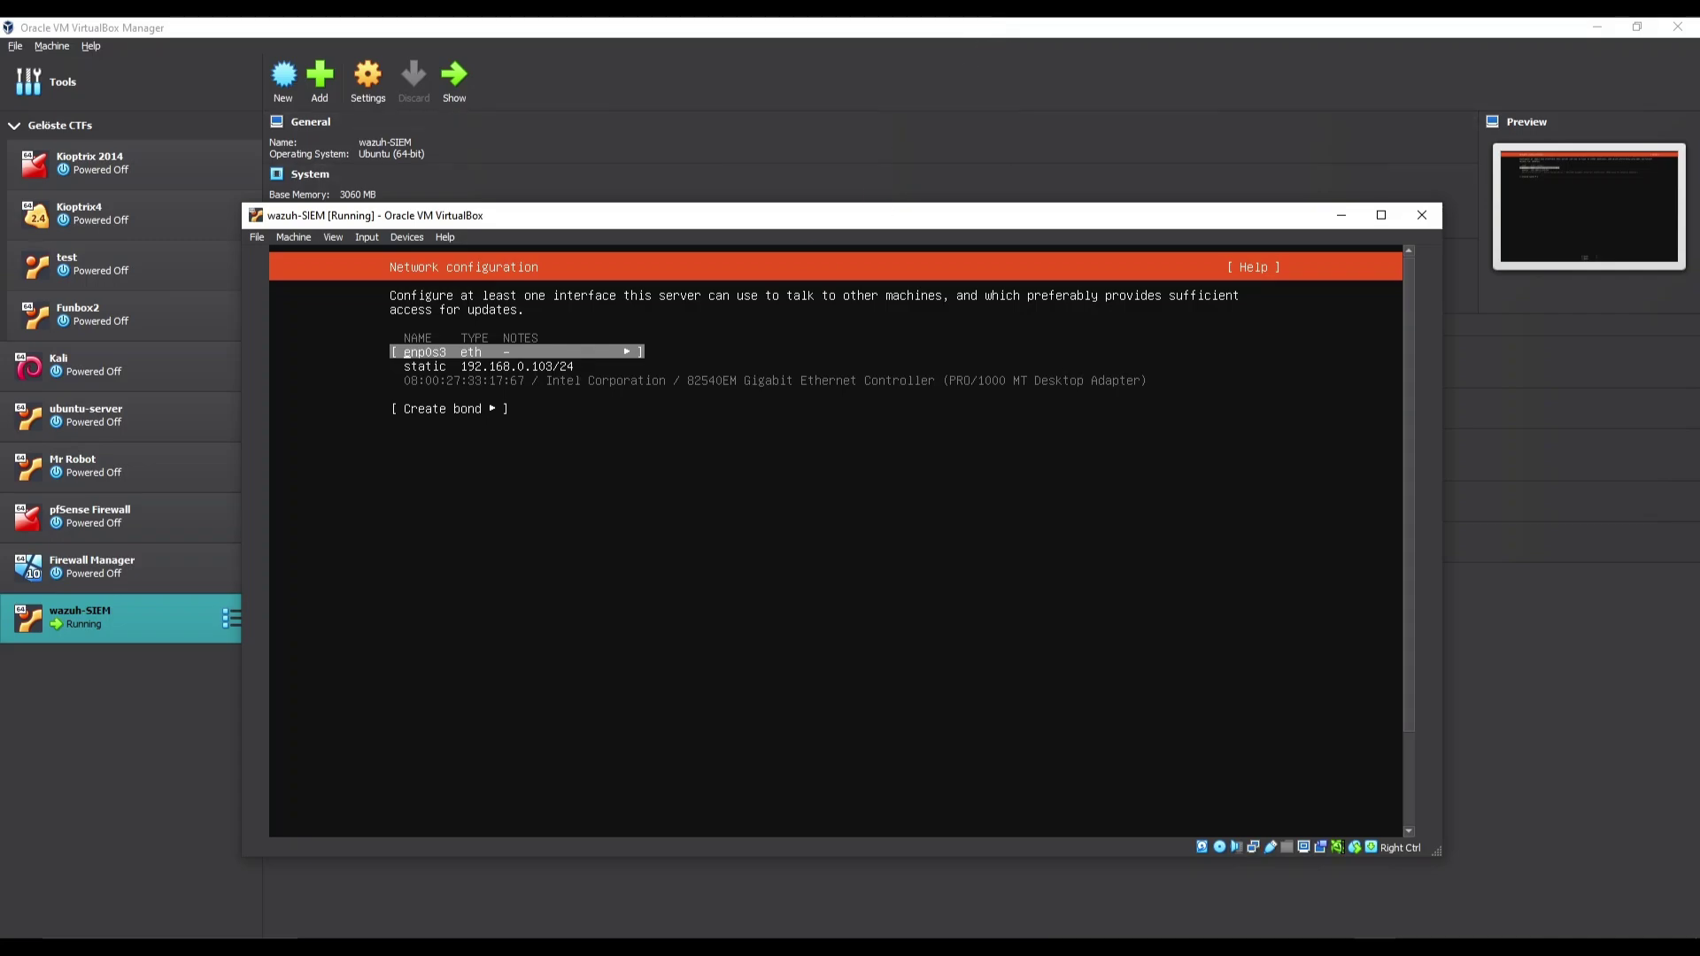
{"action": "key", "text": "Down"}
{"action": "key", "text": "Up"}
{"action": "key", "text": "Down"}
{"action": "key", "text": "Up"}
{"action": "key", "text": "Down"}
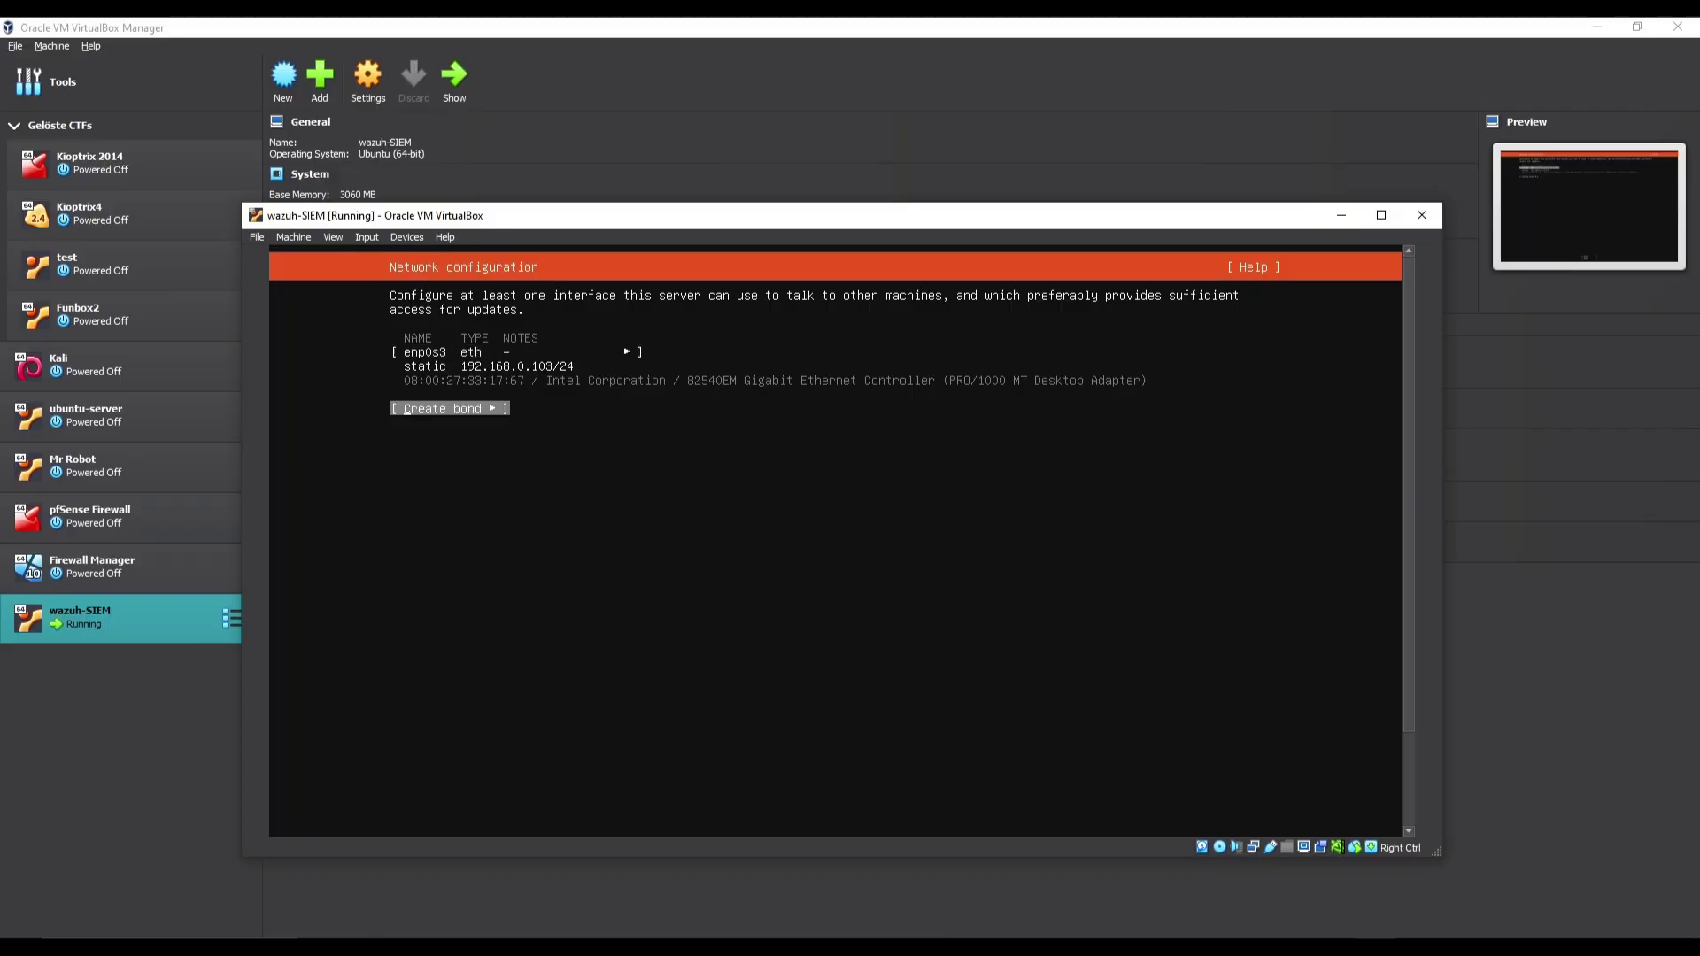
{"action": "key", "text": "Up"}
{"action": "key", "text": "Down"}
{"action": "key", "text": "Up"}
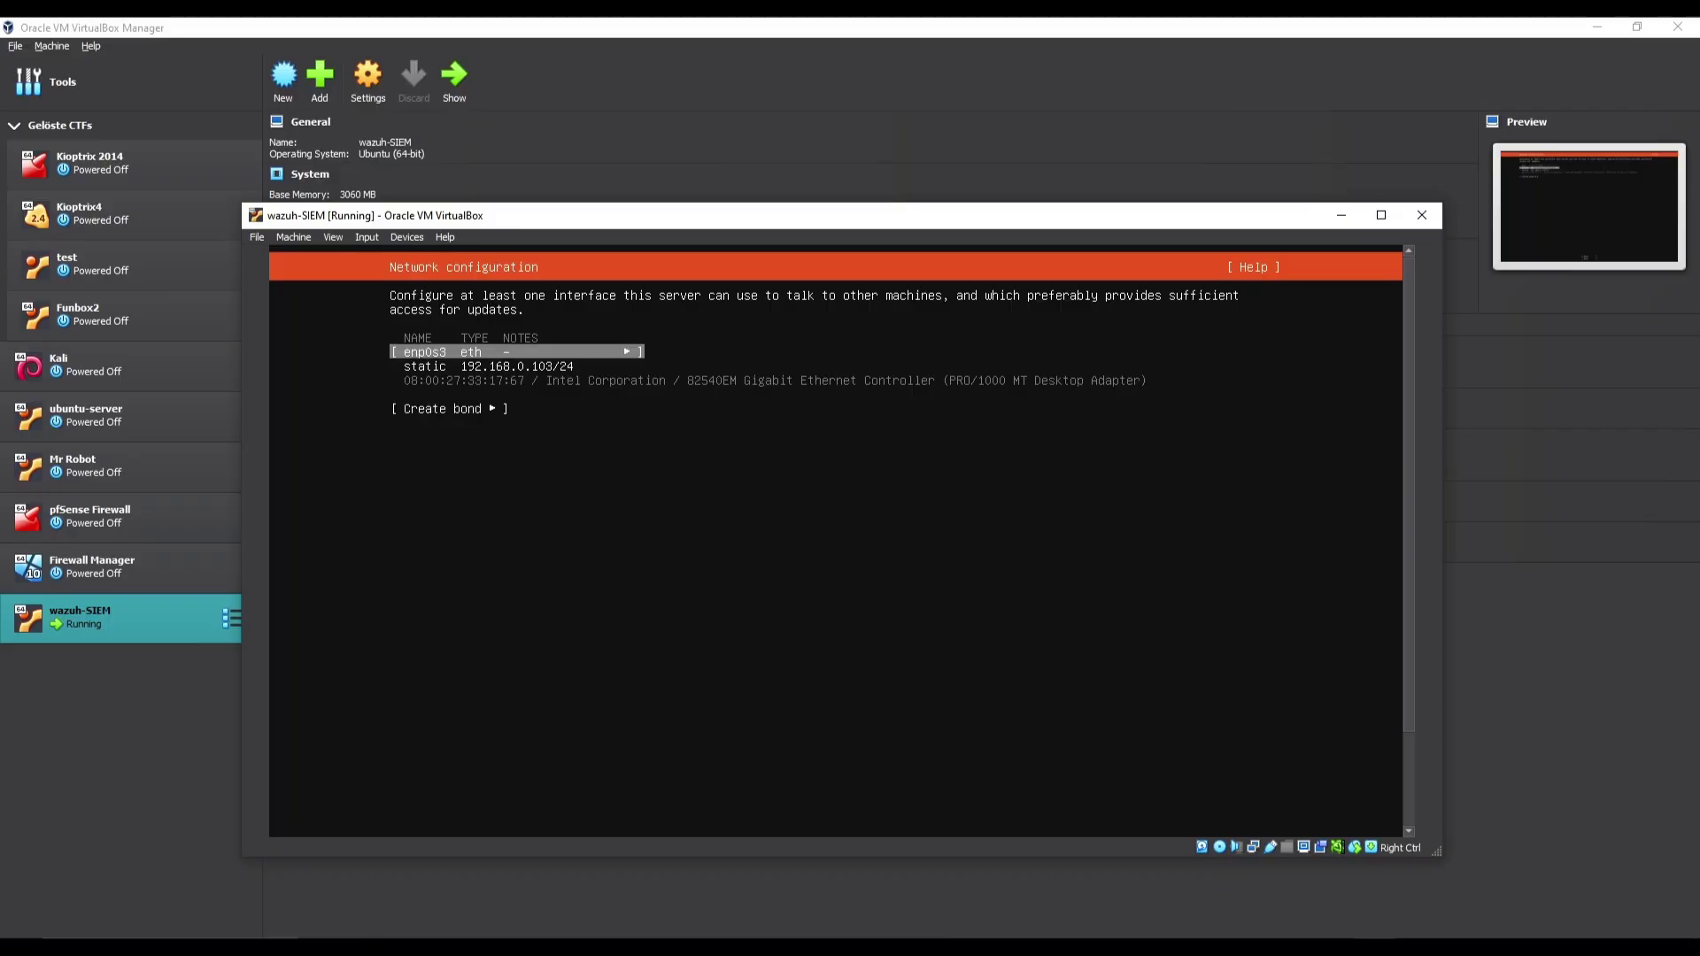
{"action": "key", "text": "Down"}
{"action": "key", "text": "Up"}
{"action": "key", "text": "Down"}
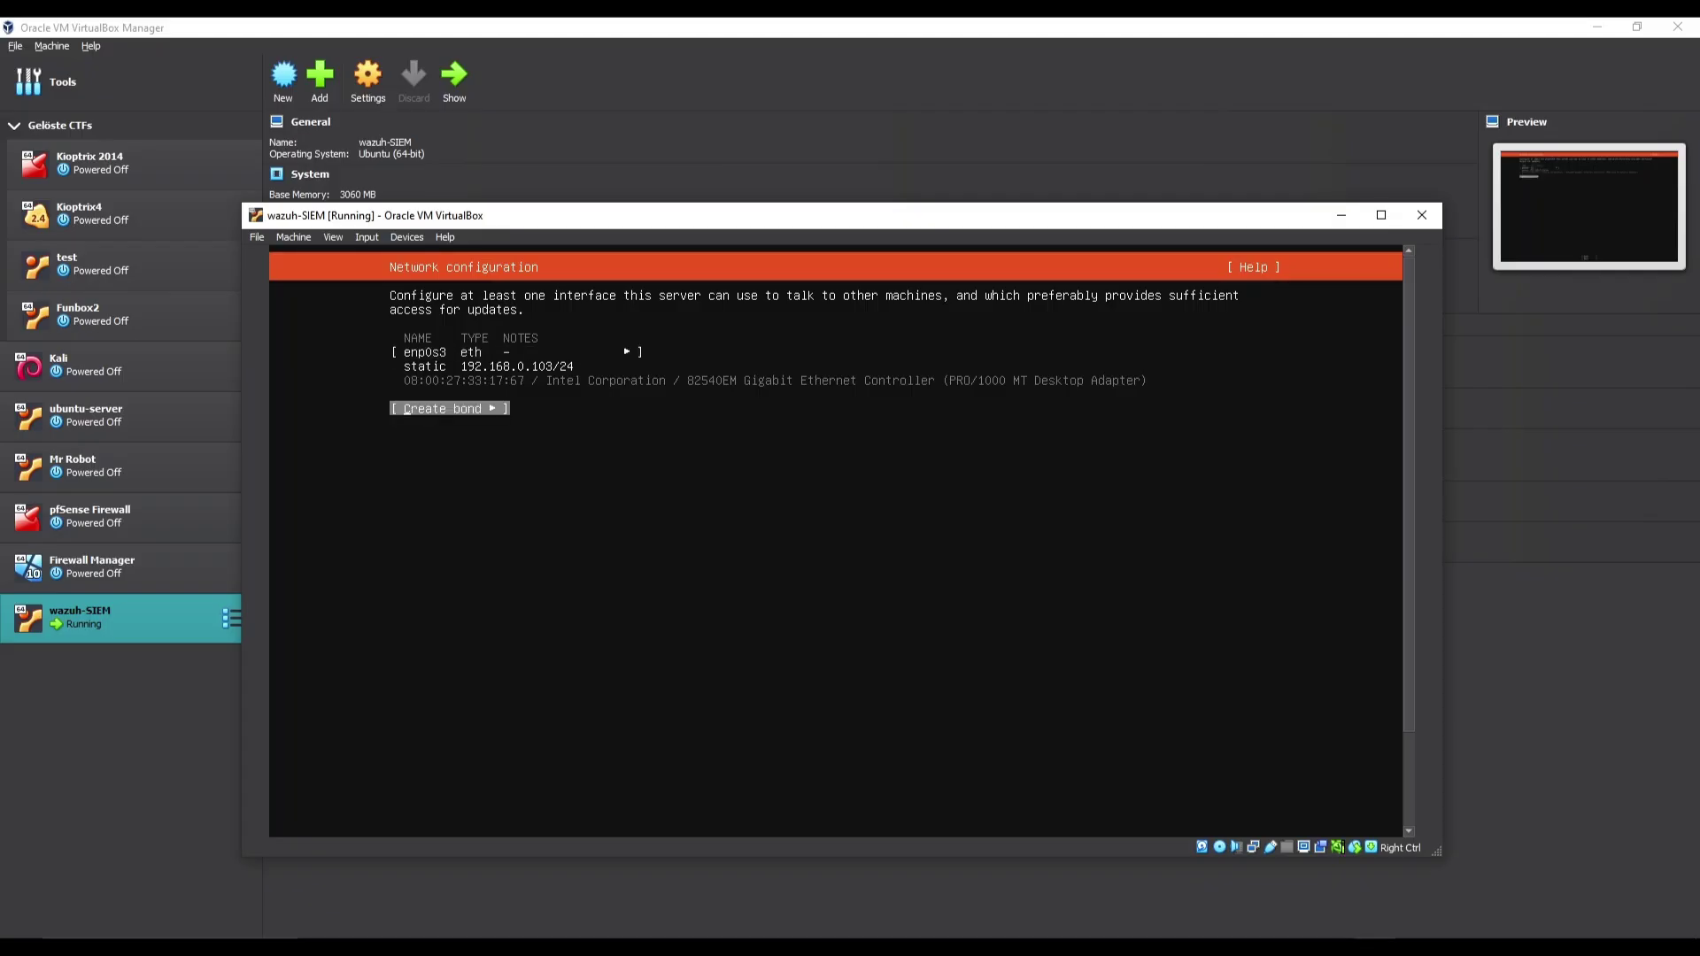
{"action": "key", "text": "Up"}
{"action": "key", "text": "Up"}
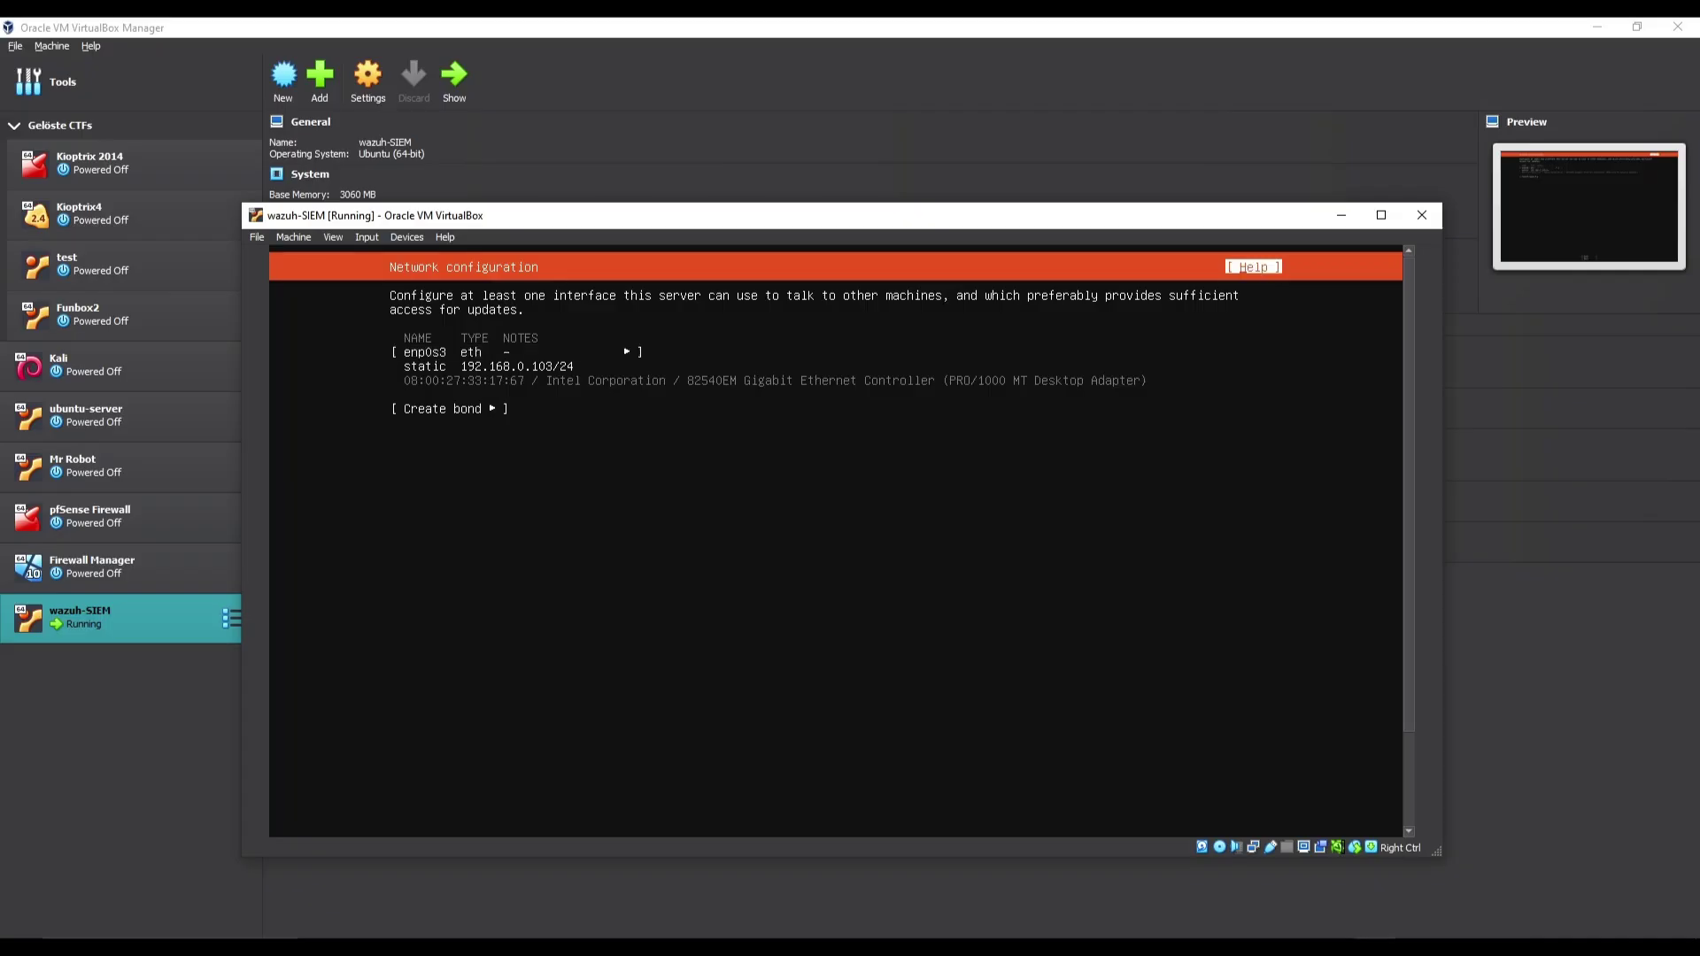
Accept the network configuration and continue to the proxy configuration.
{"action": "key", "text": "Down"}
{"action": "key", "text": "Down"}
{"action": "key", "text": "Down"}
{"action": "key", "text": "Return"}
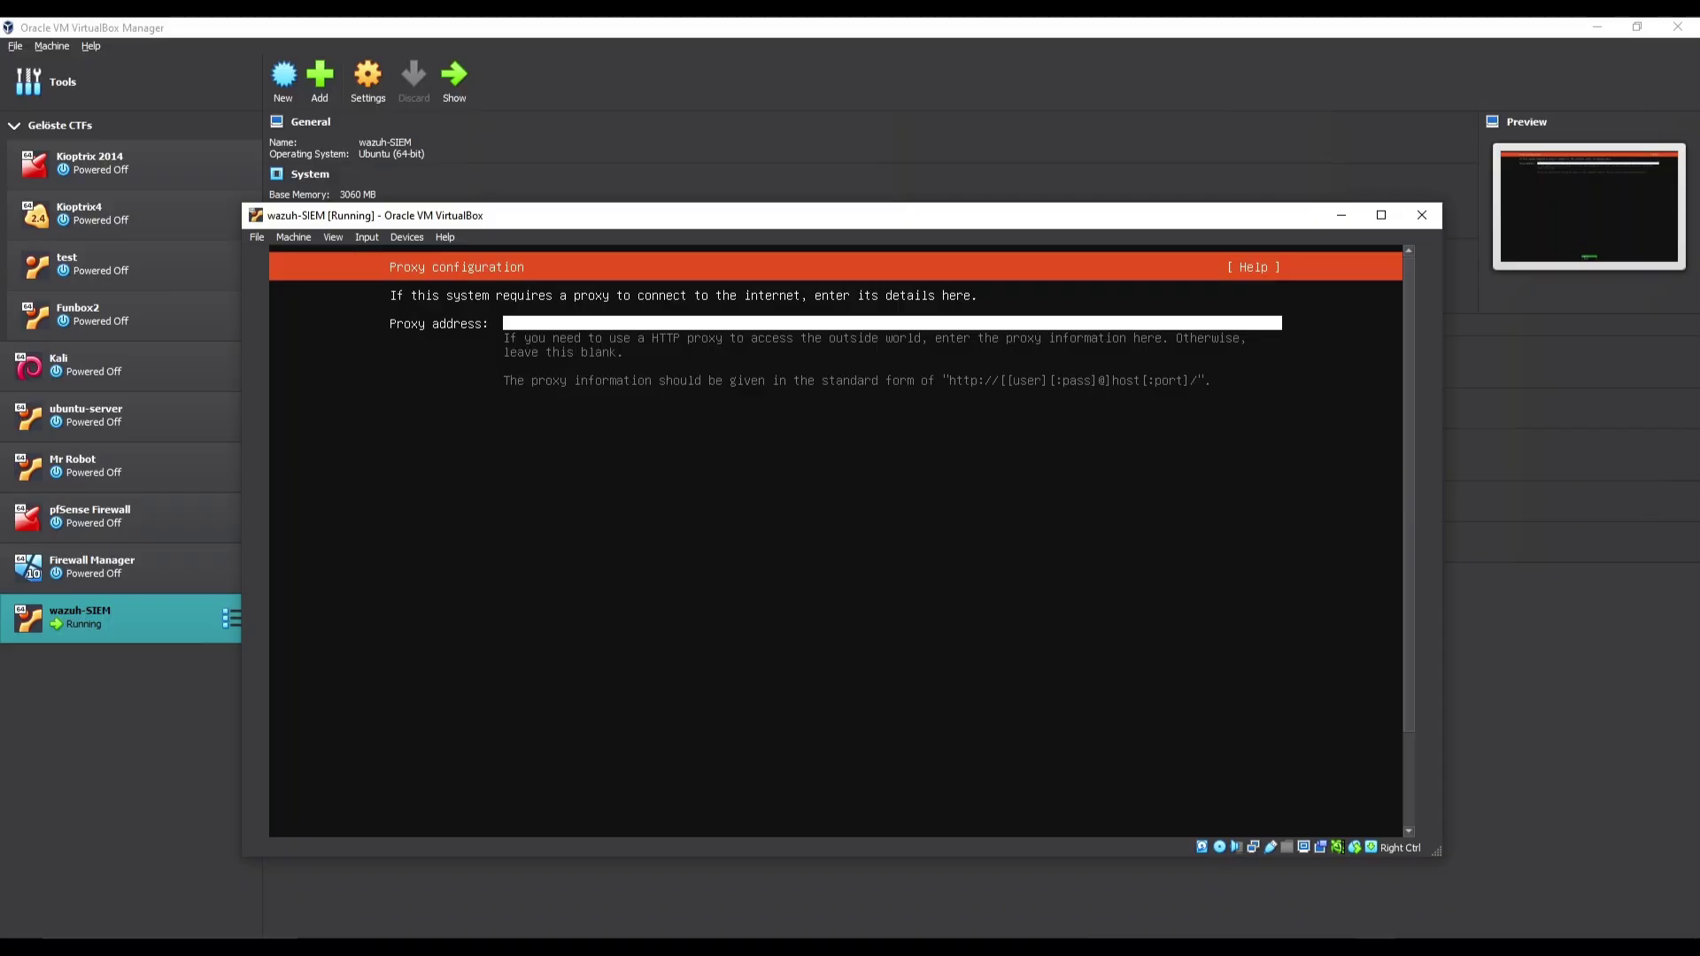
Leave the proxy address blank and accept the default Ubuntu archive mirror once its test finishes.
{"action": "key", "text": "Return"}
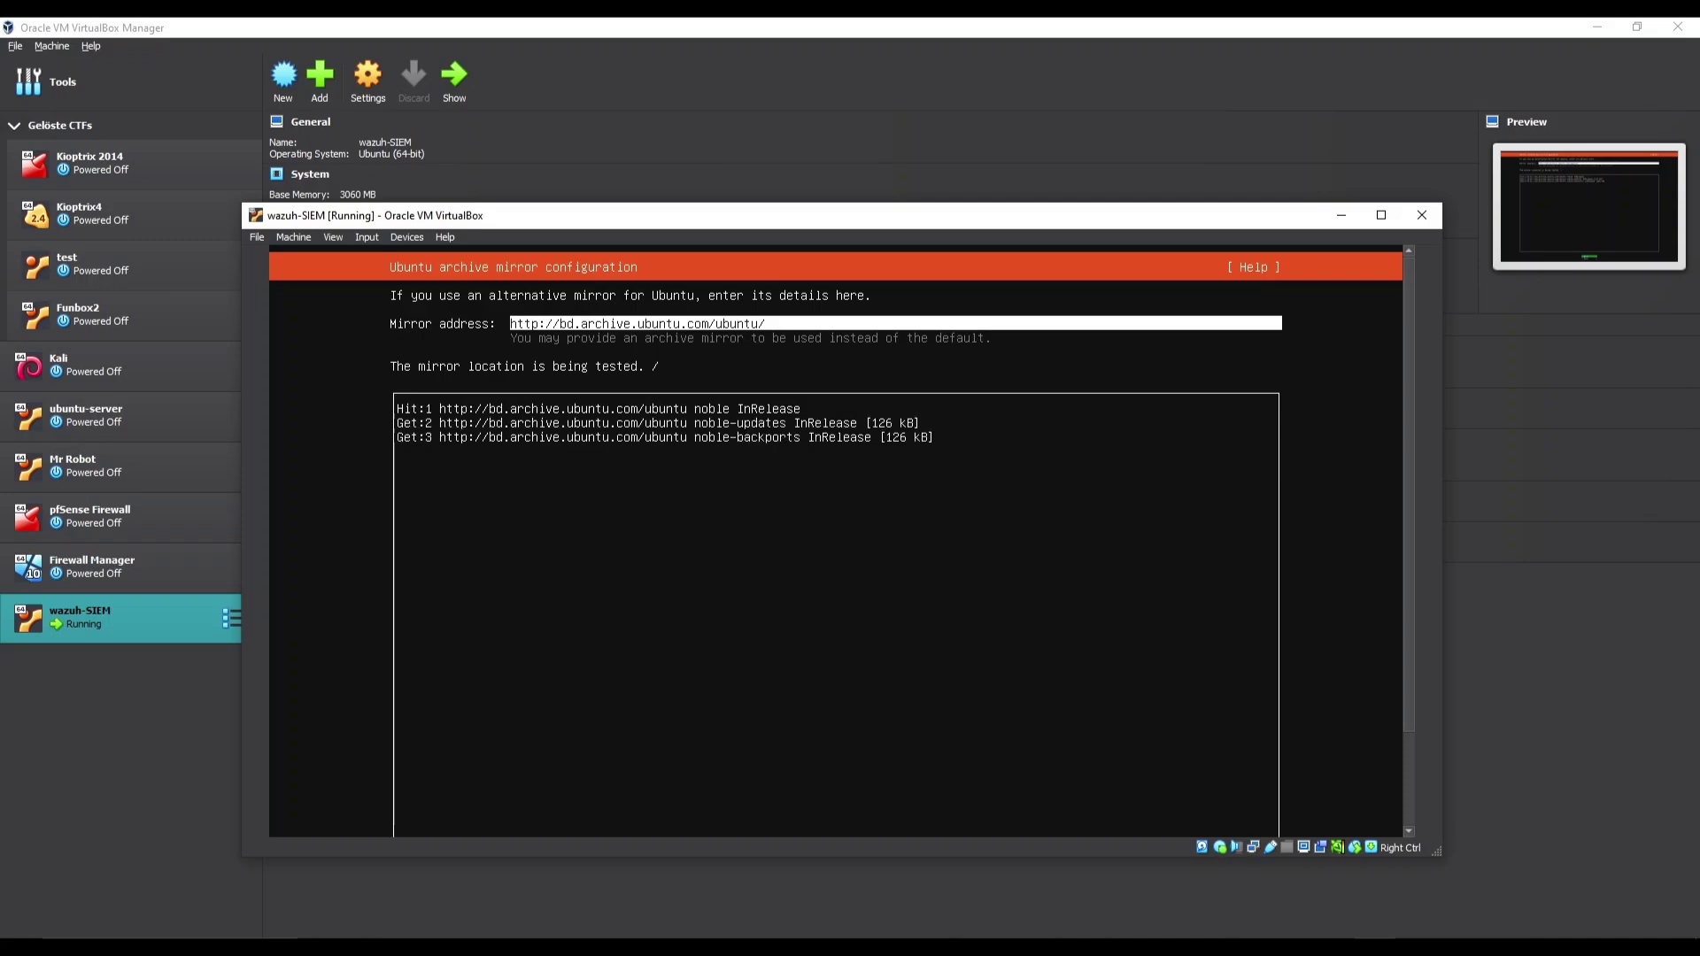
{"action": "left_click_drag", "start_coordinate": [788, 203], "coordinate": [789, 148]}
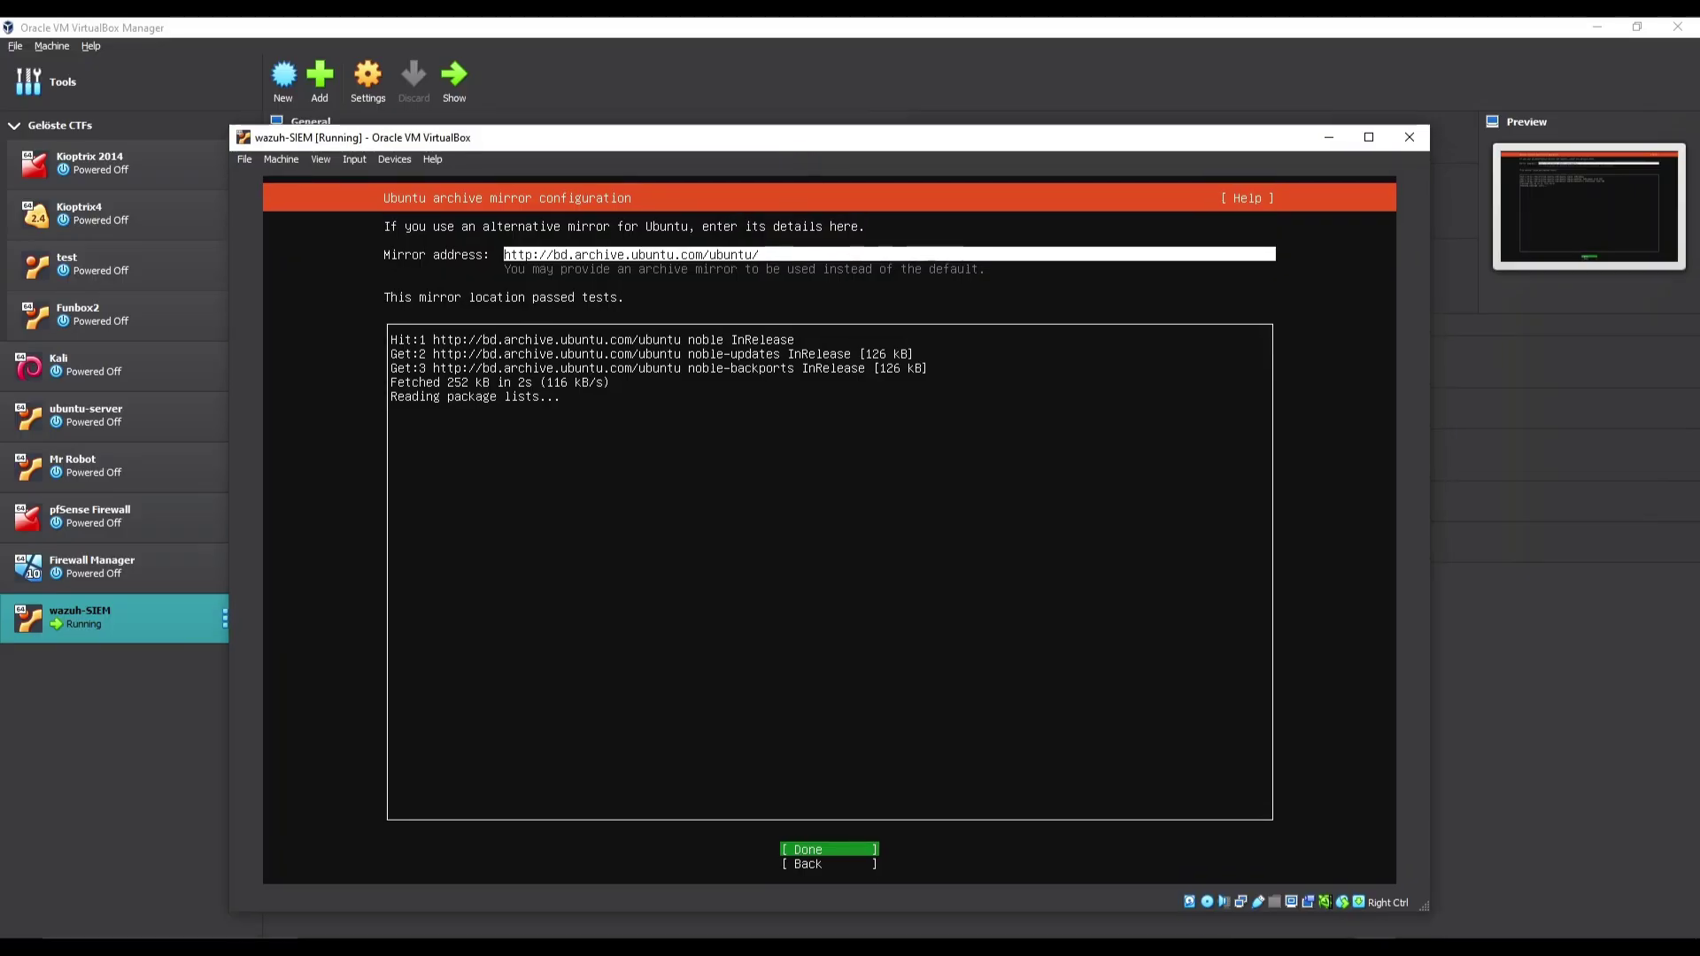
{"action": "key", "text": "Return"}
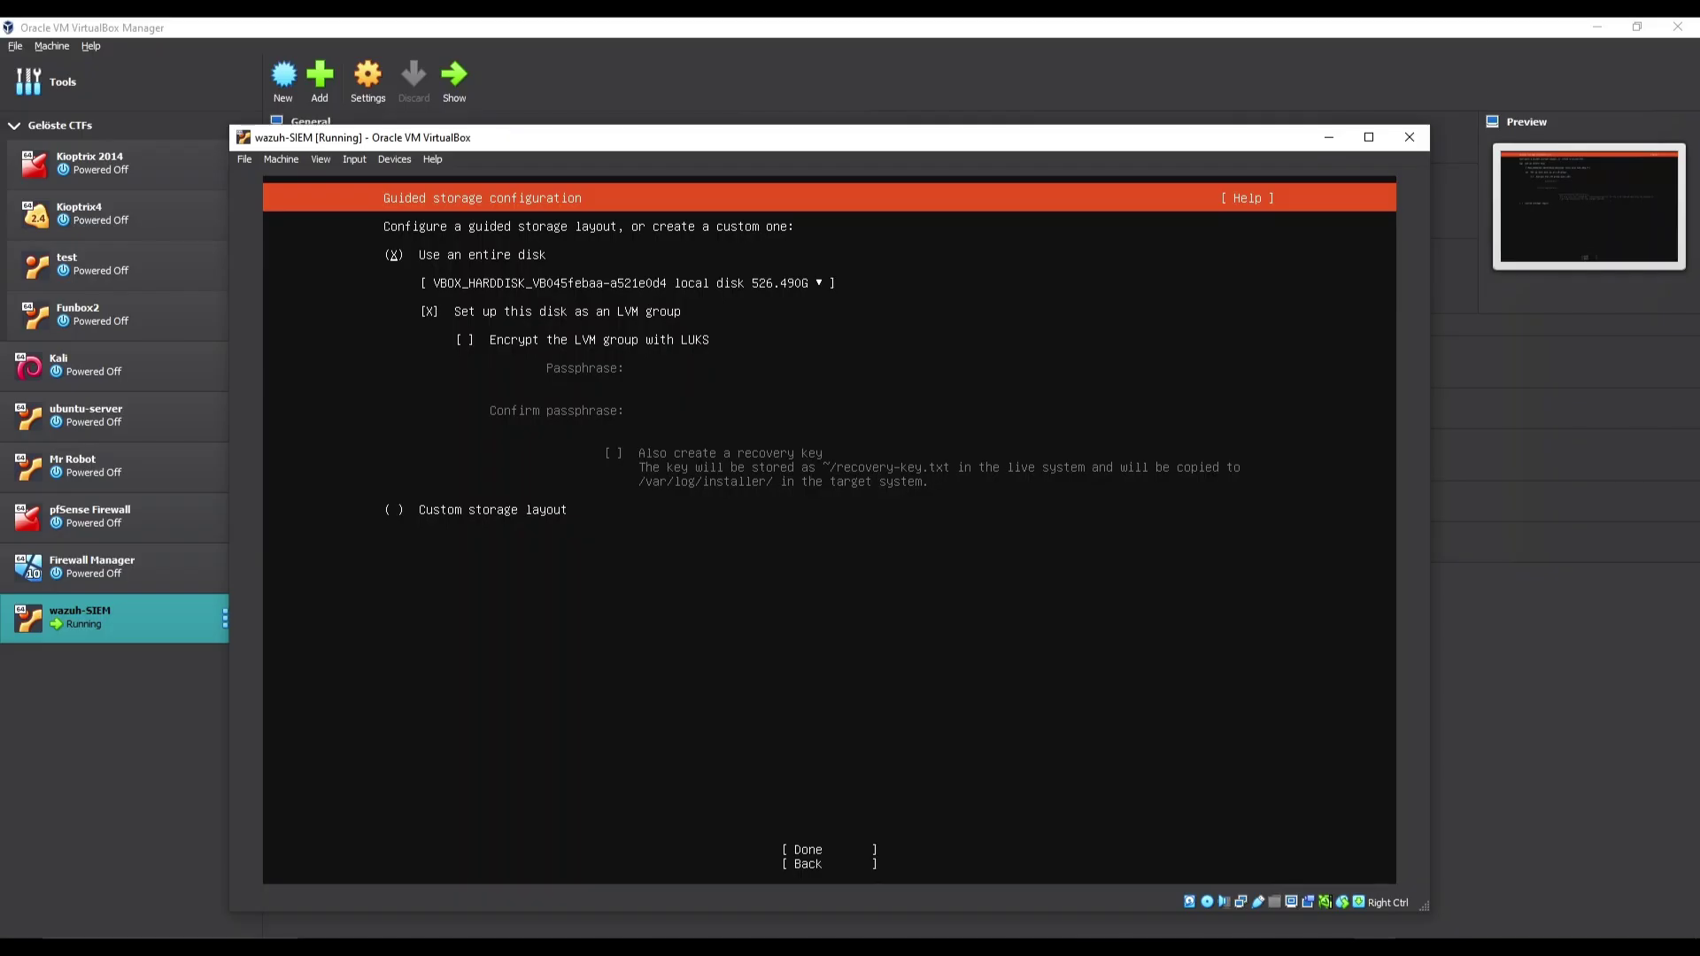
Accept the guided storage layout using the entire disk as an unencrypted LVM group.
{"action": "key", "text": "Down"}
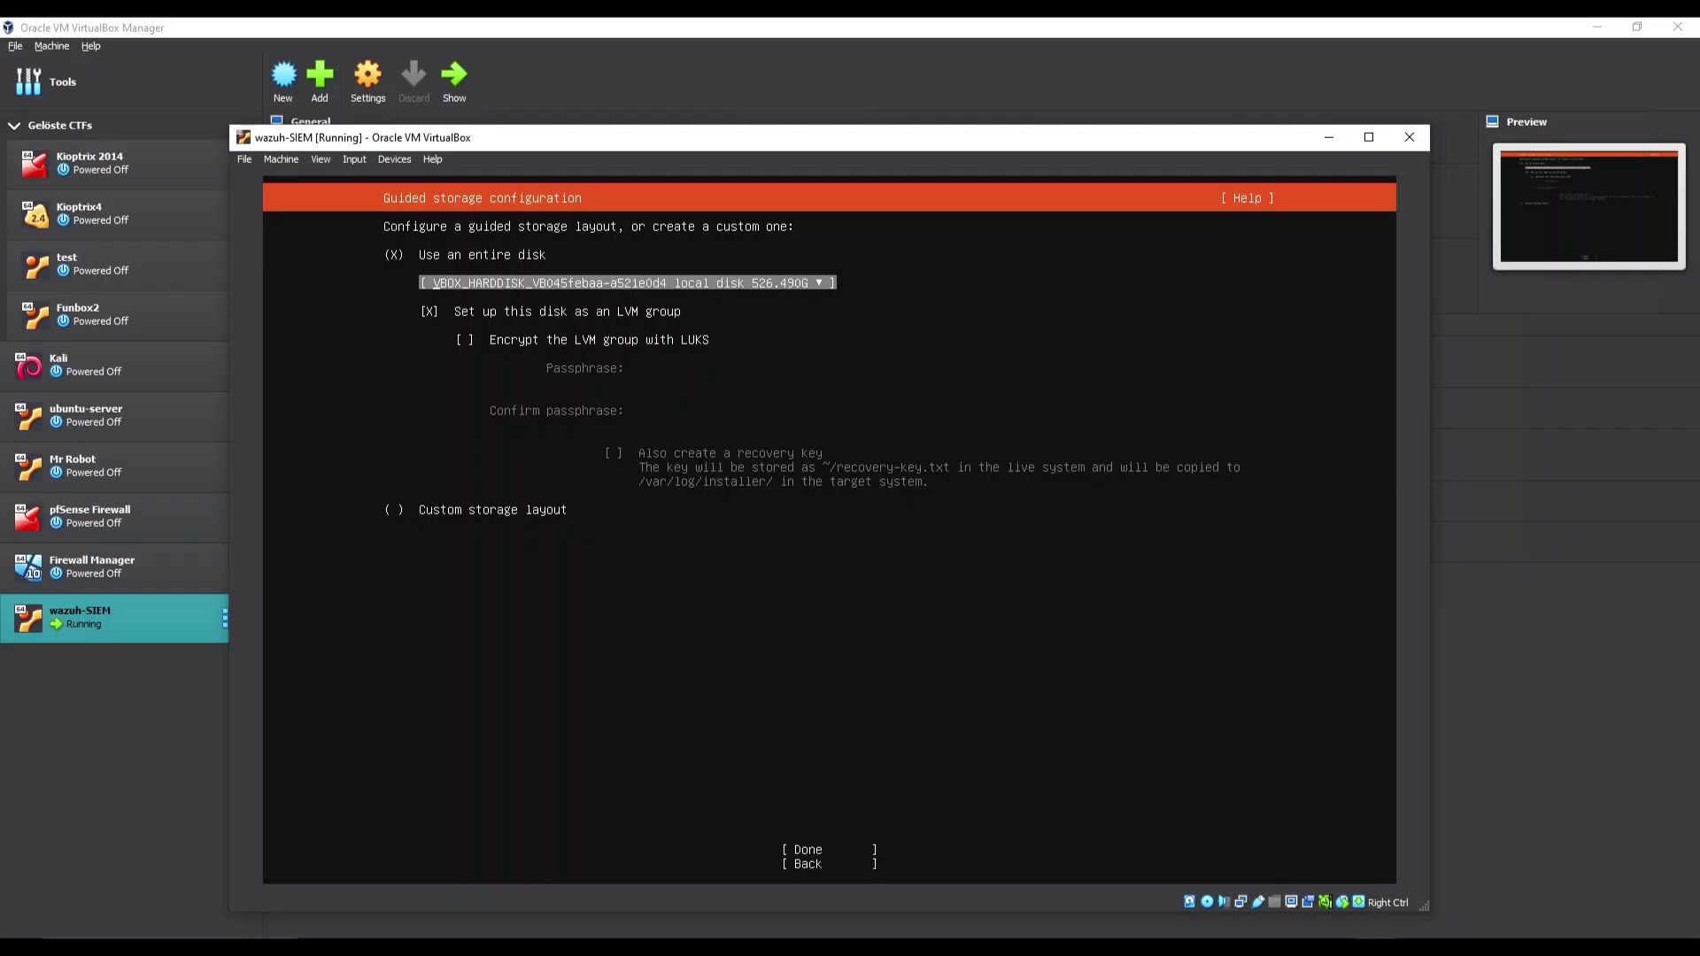
{"action": "key", "text": "Down"}
{"action": "key", "text": "Down"}
{"action": "key", "text": "Down"}
{"action": "key", "text": "Down"}
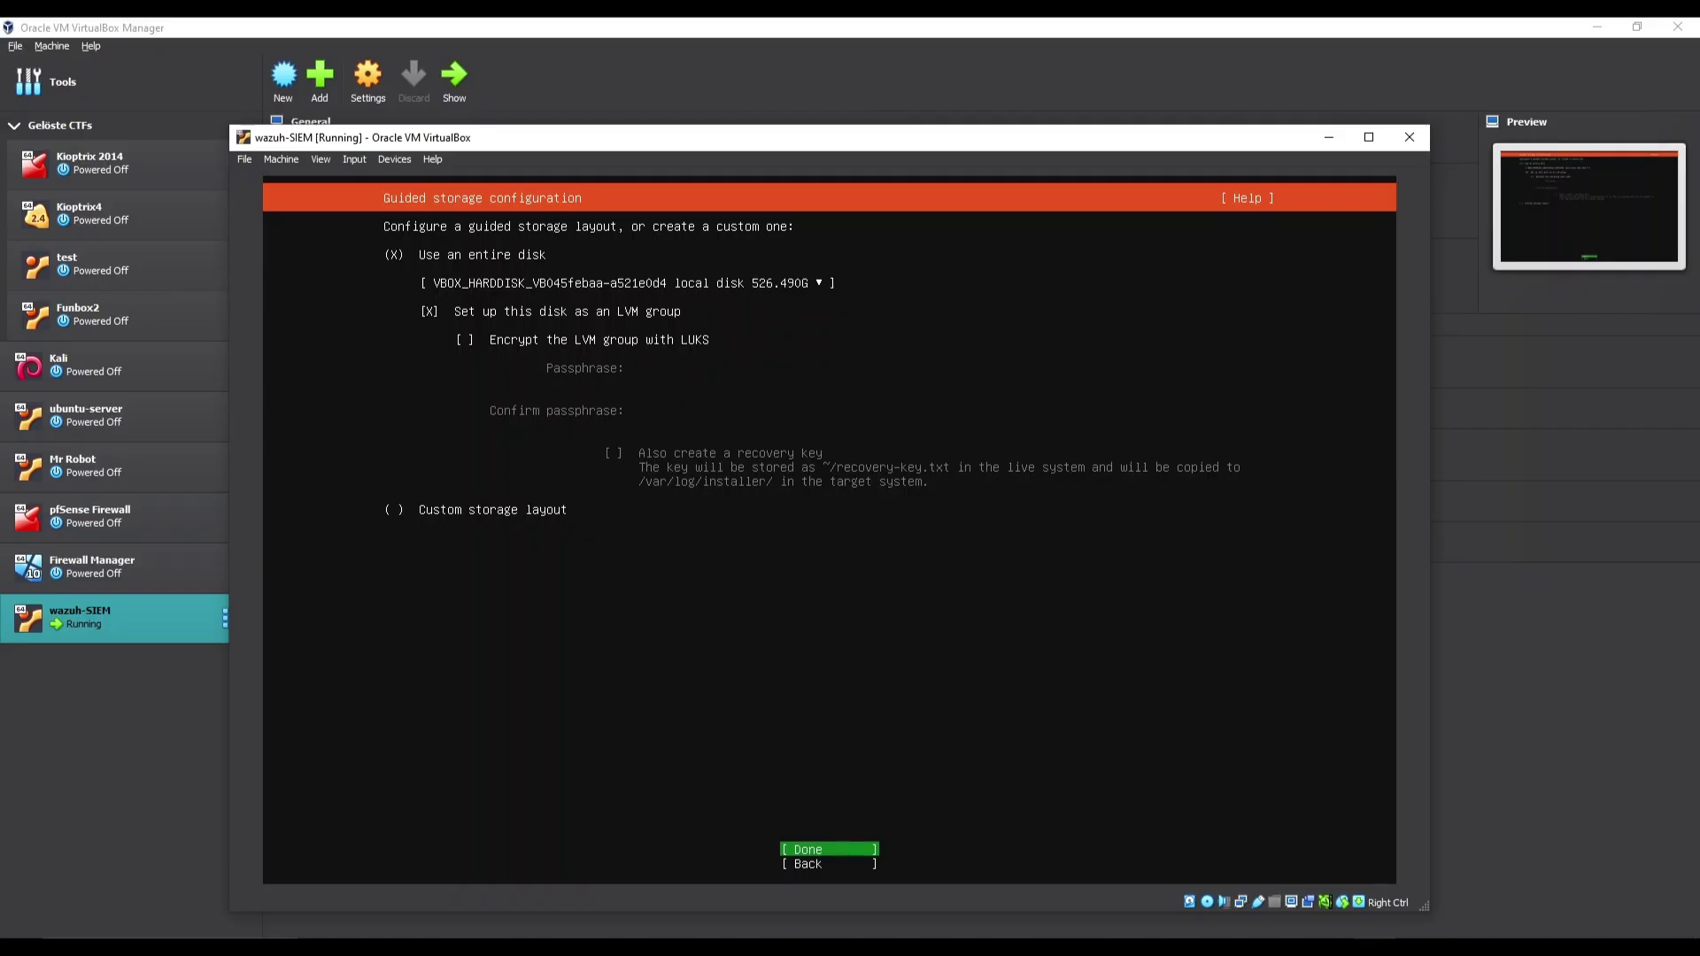
{"action": "key", "text": "Return"}
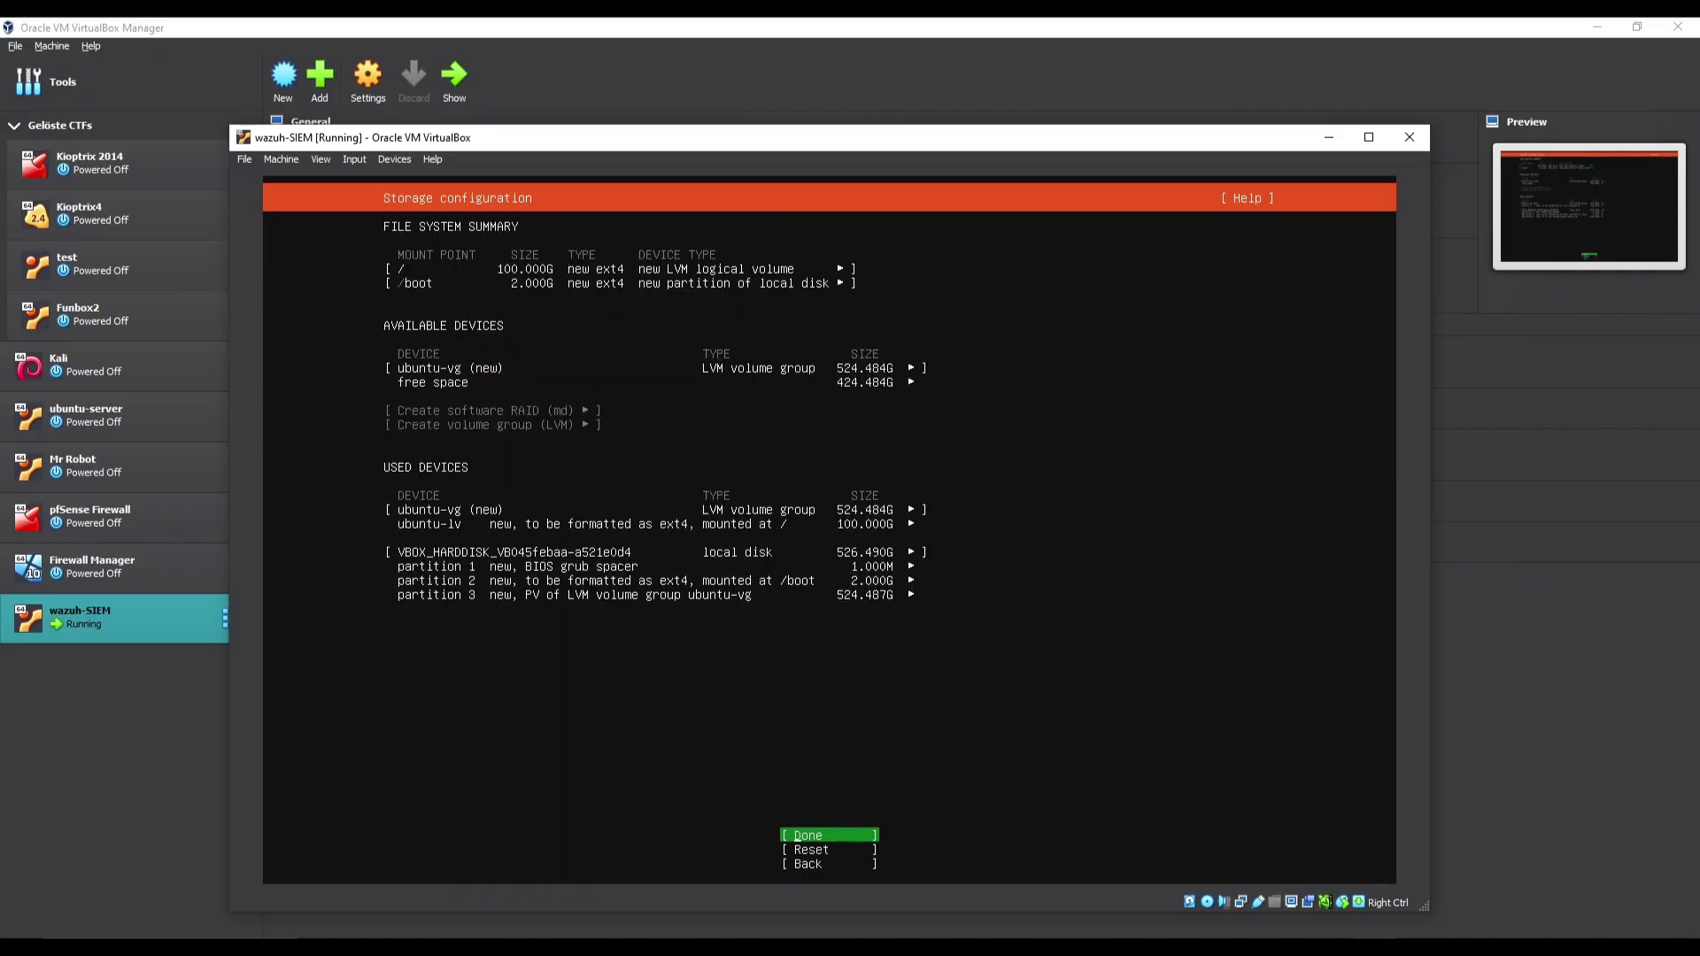
Accept the storage configuration summary and confirm the destructive action to begin the installation.
{"action": "key", "text": "Return"}
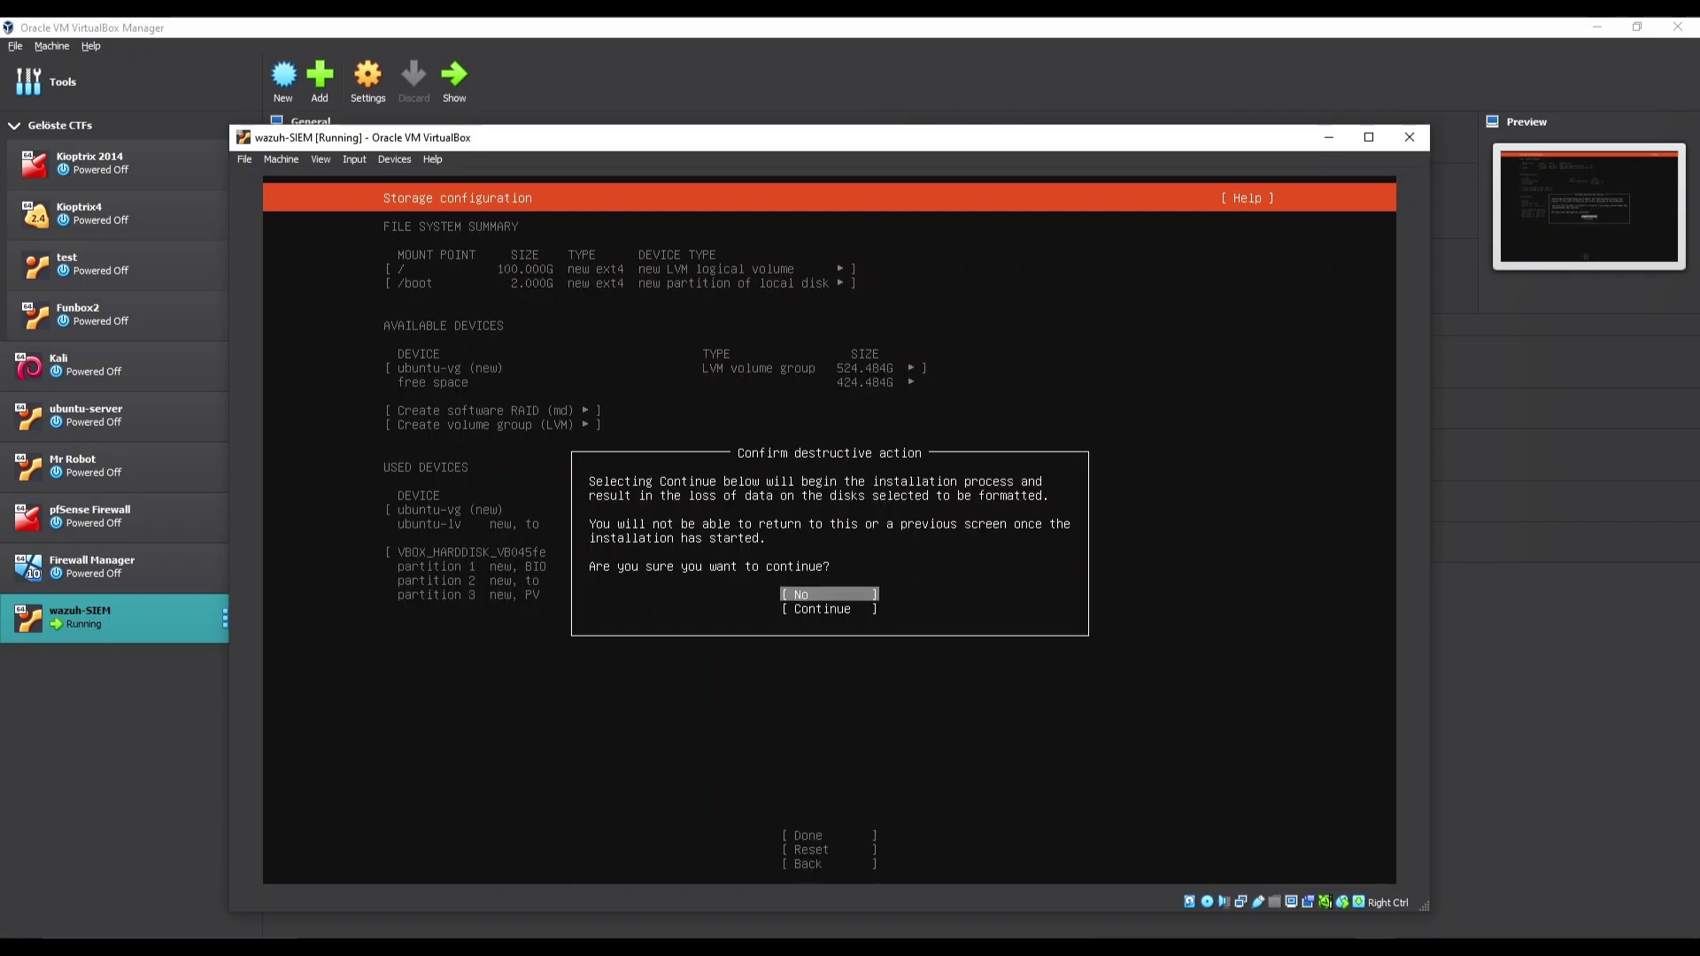
{"action": "key", "text": "Down"}
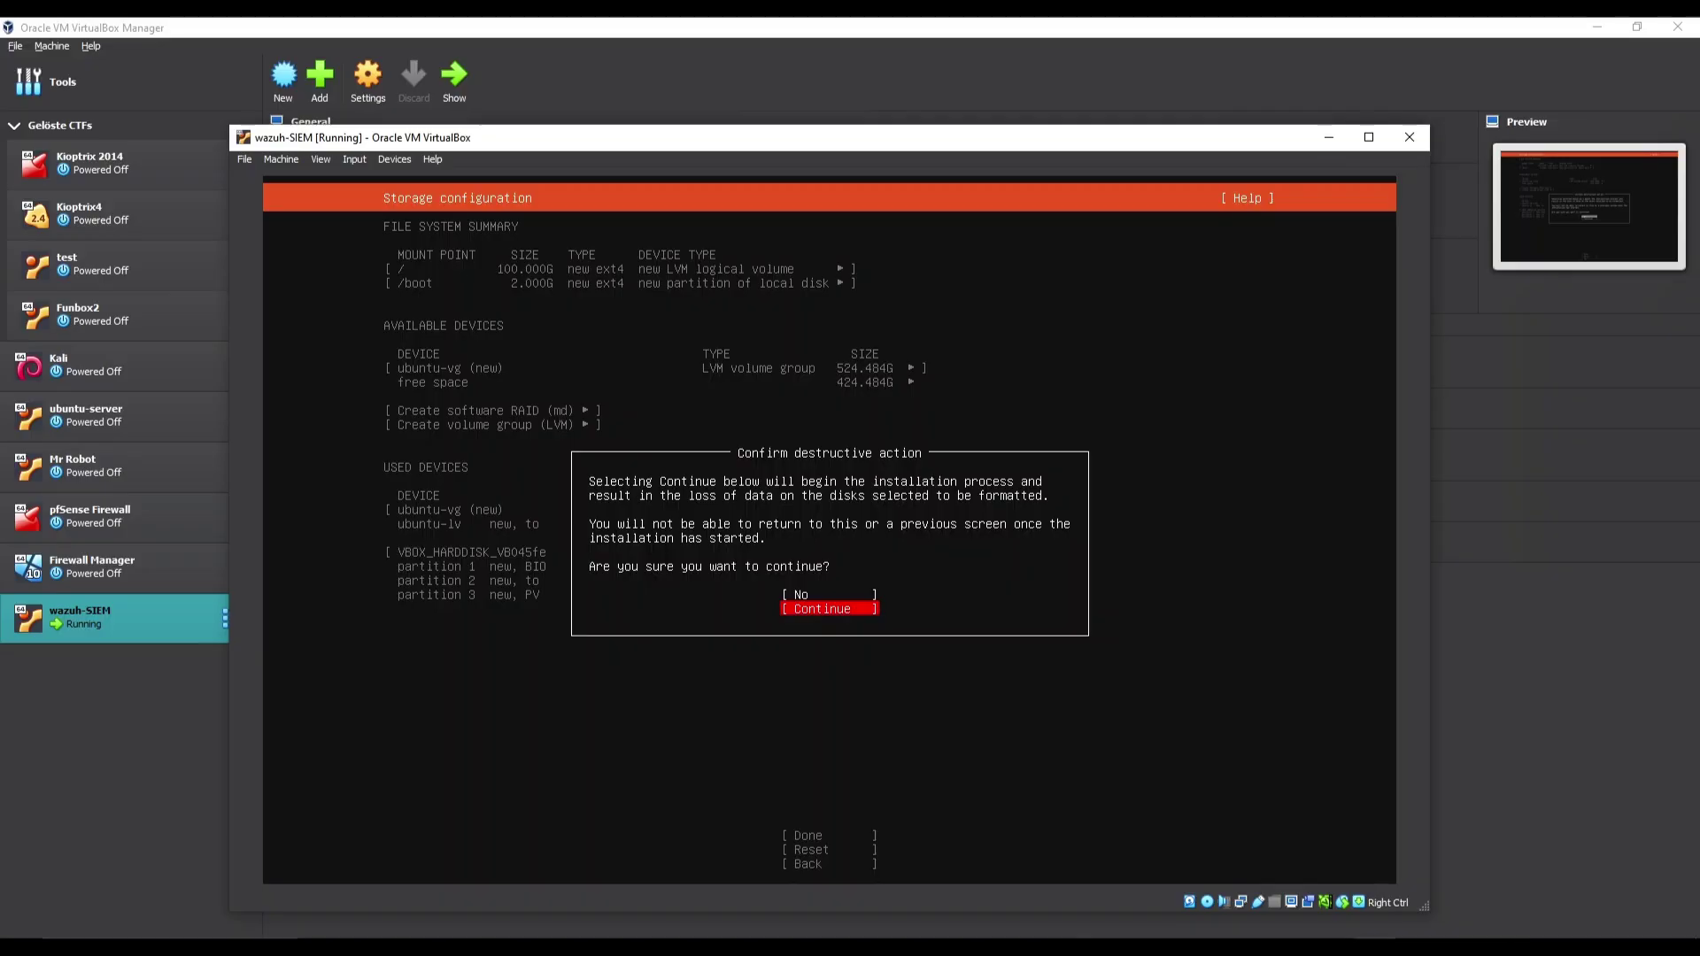
{"action": "key", "text": "Return"}
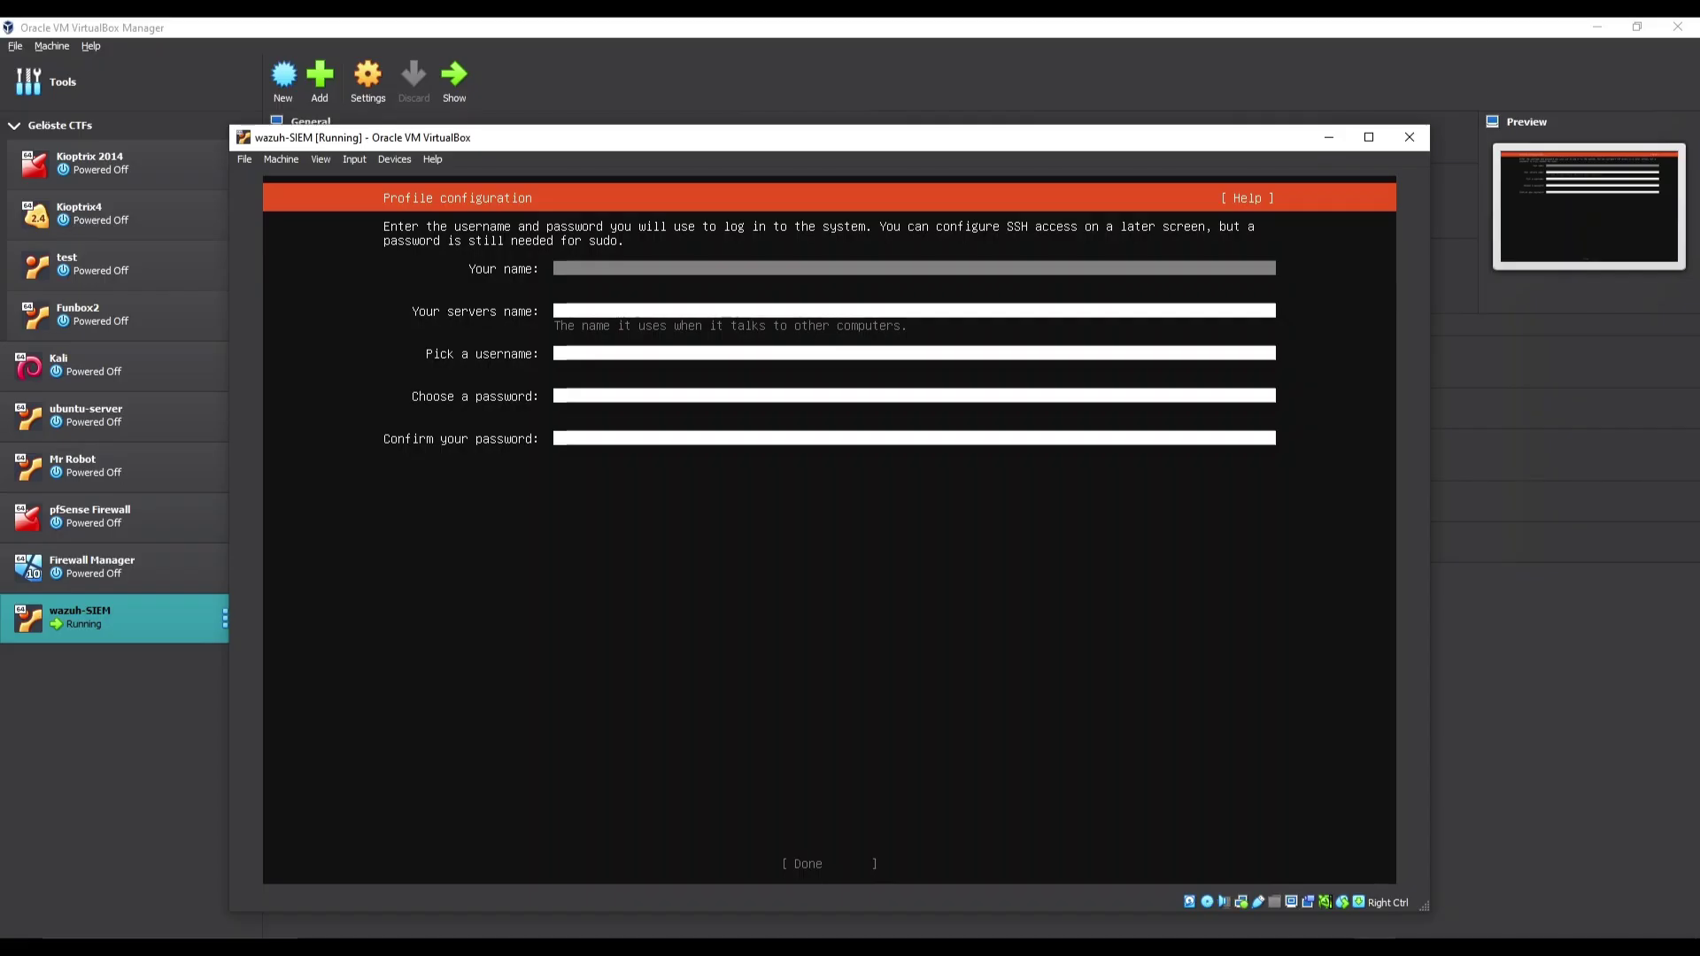
Enter wazuh as both the profile name and the server's name.
{"action": "type", "text": "wazuh"}
{"action": "key", "text": "Tab"}
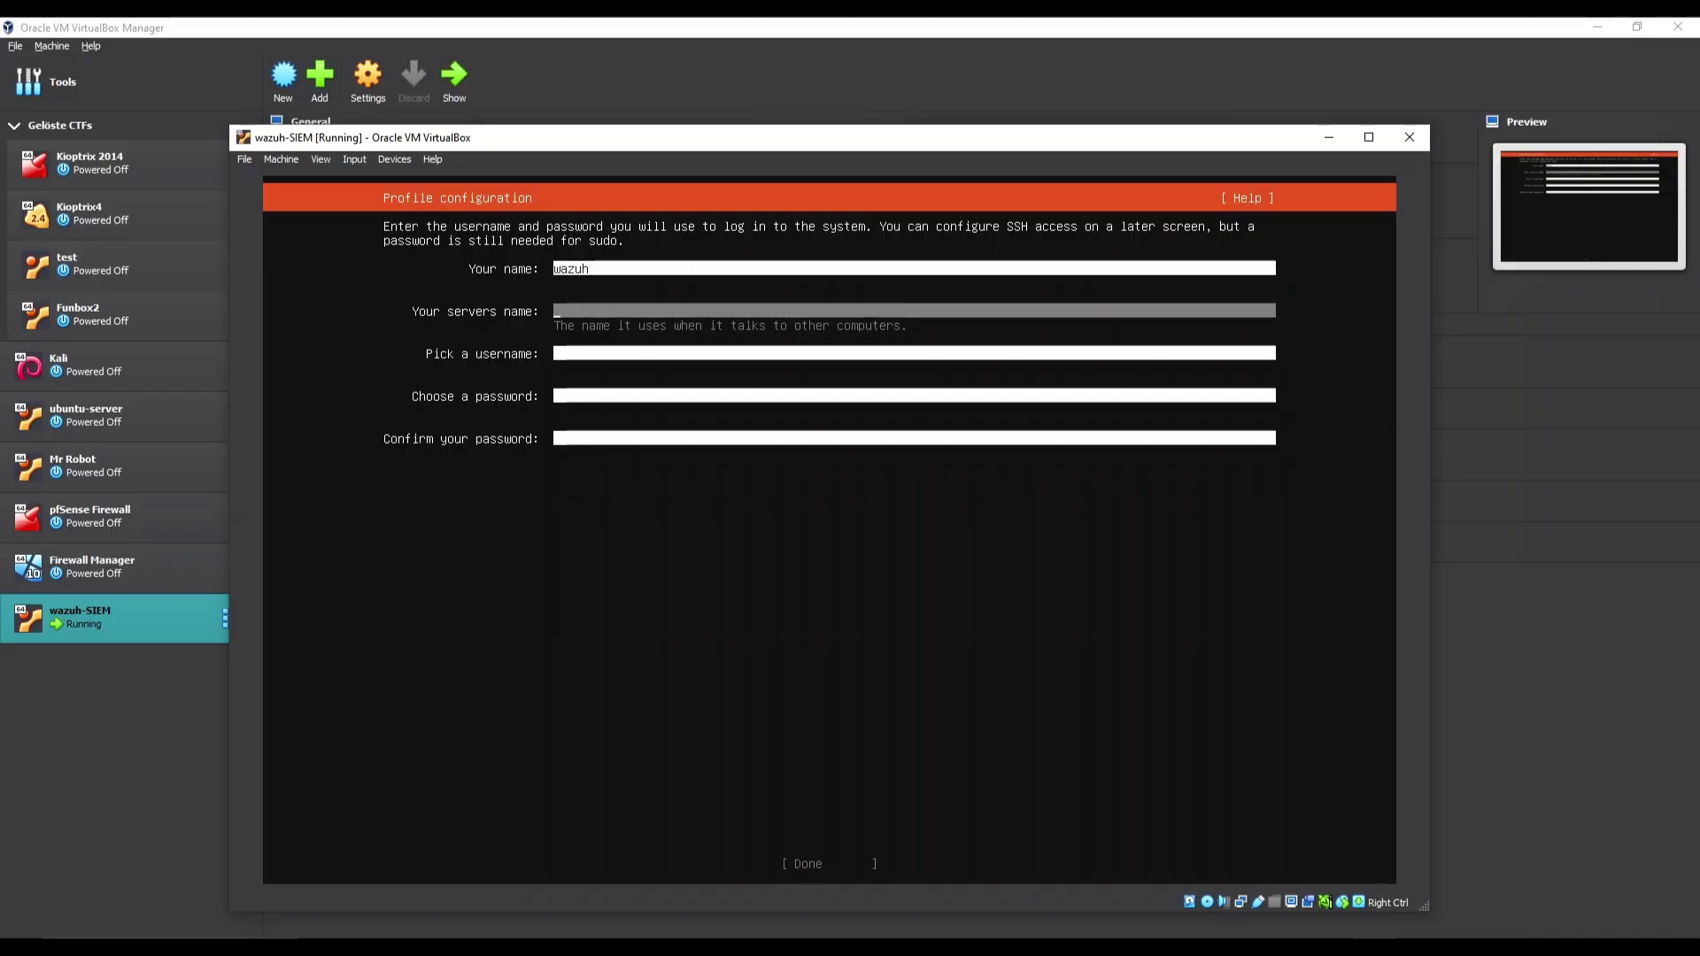
{"action": "type", "text": "wazuh"}
{"action": "key", "text": "Tab"}
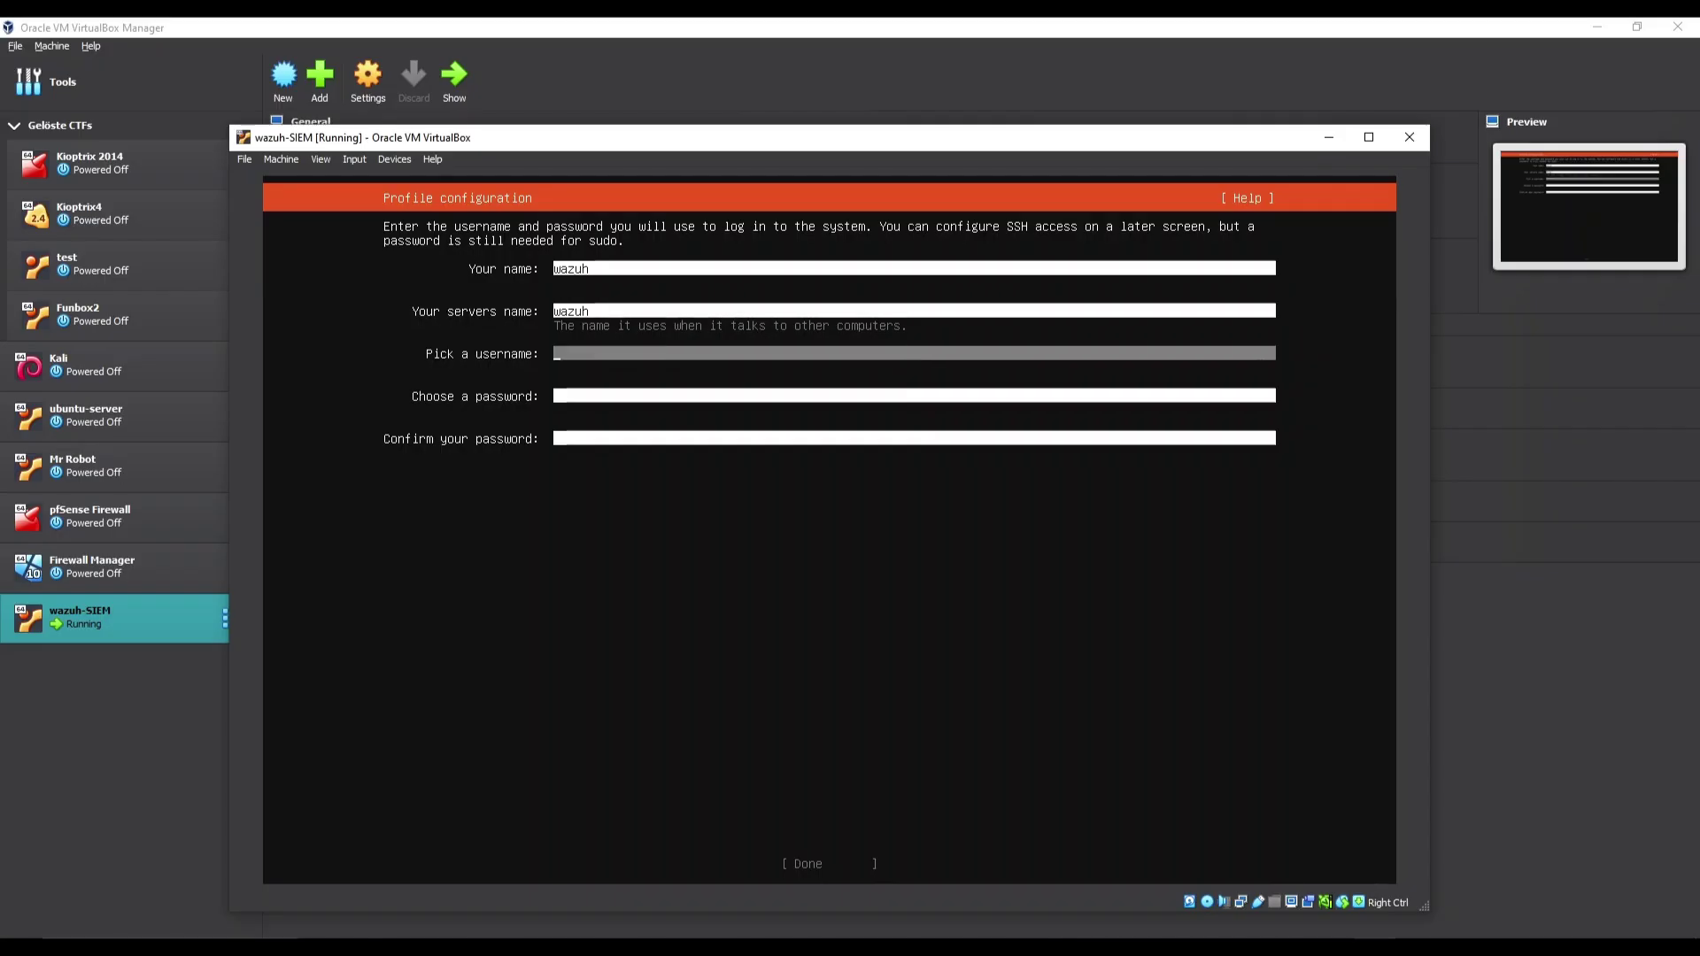
{"action": "key", "text": "shift+Tab"}
{"action": "key", "text": "shift+Tab"}
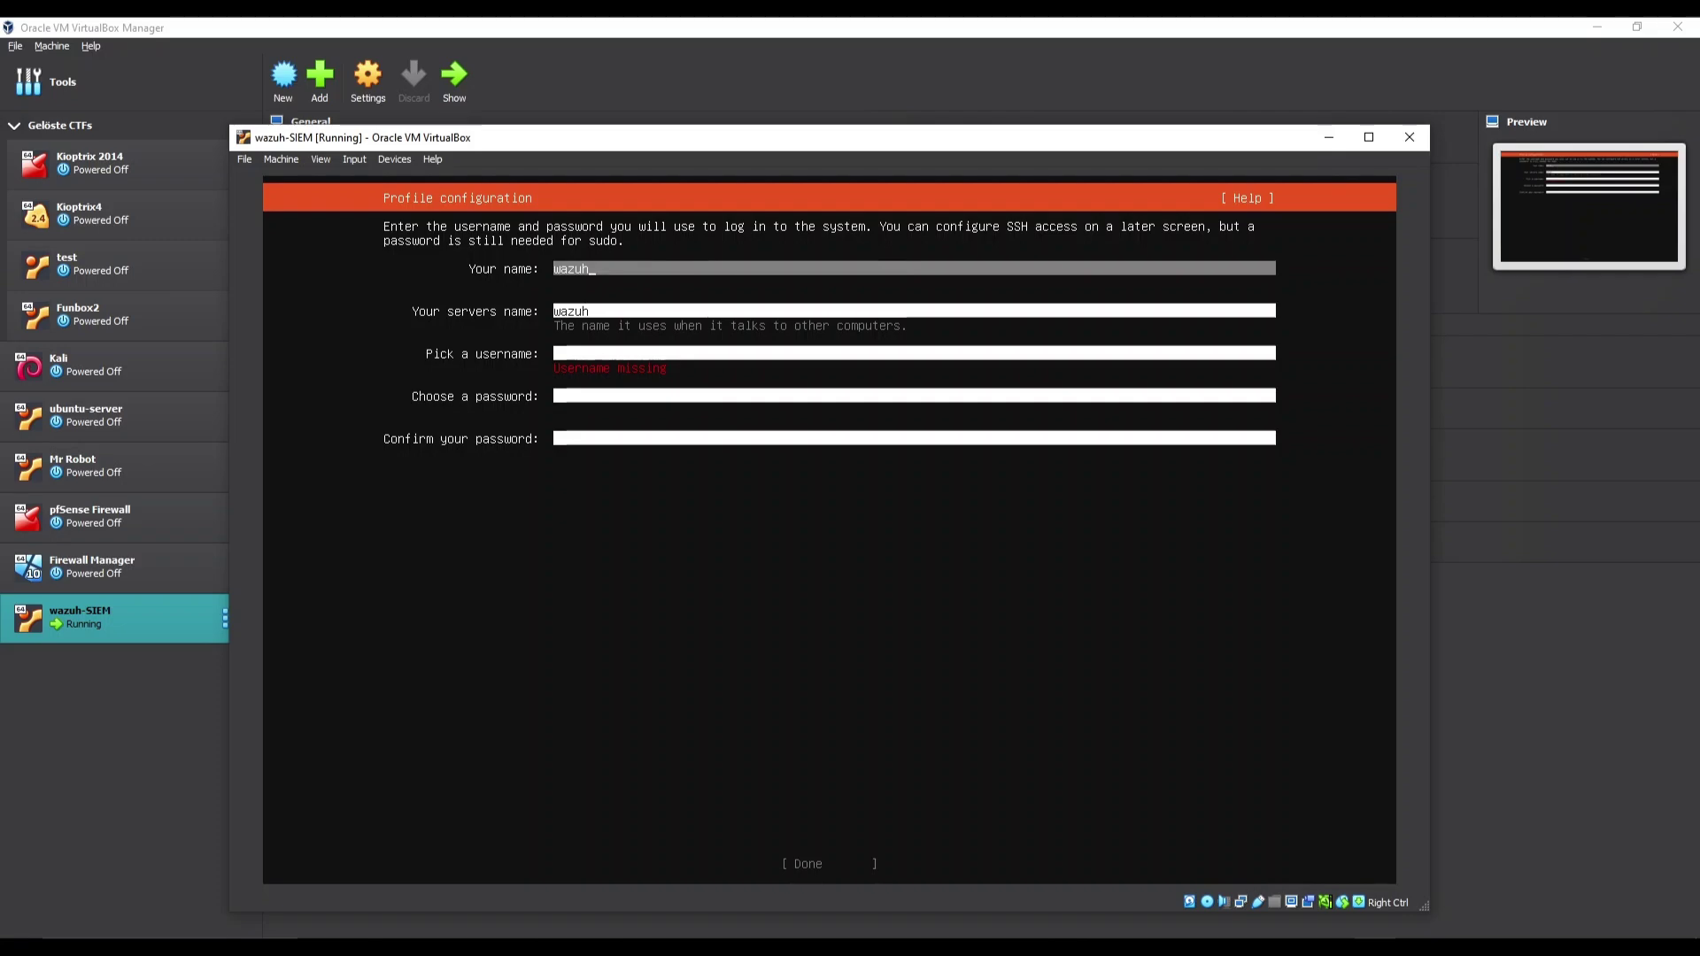
{"action": "key", "text": "Tab"}
{"action": "key", "text": "Tab"}
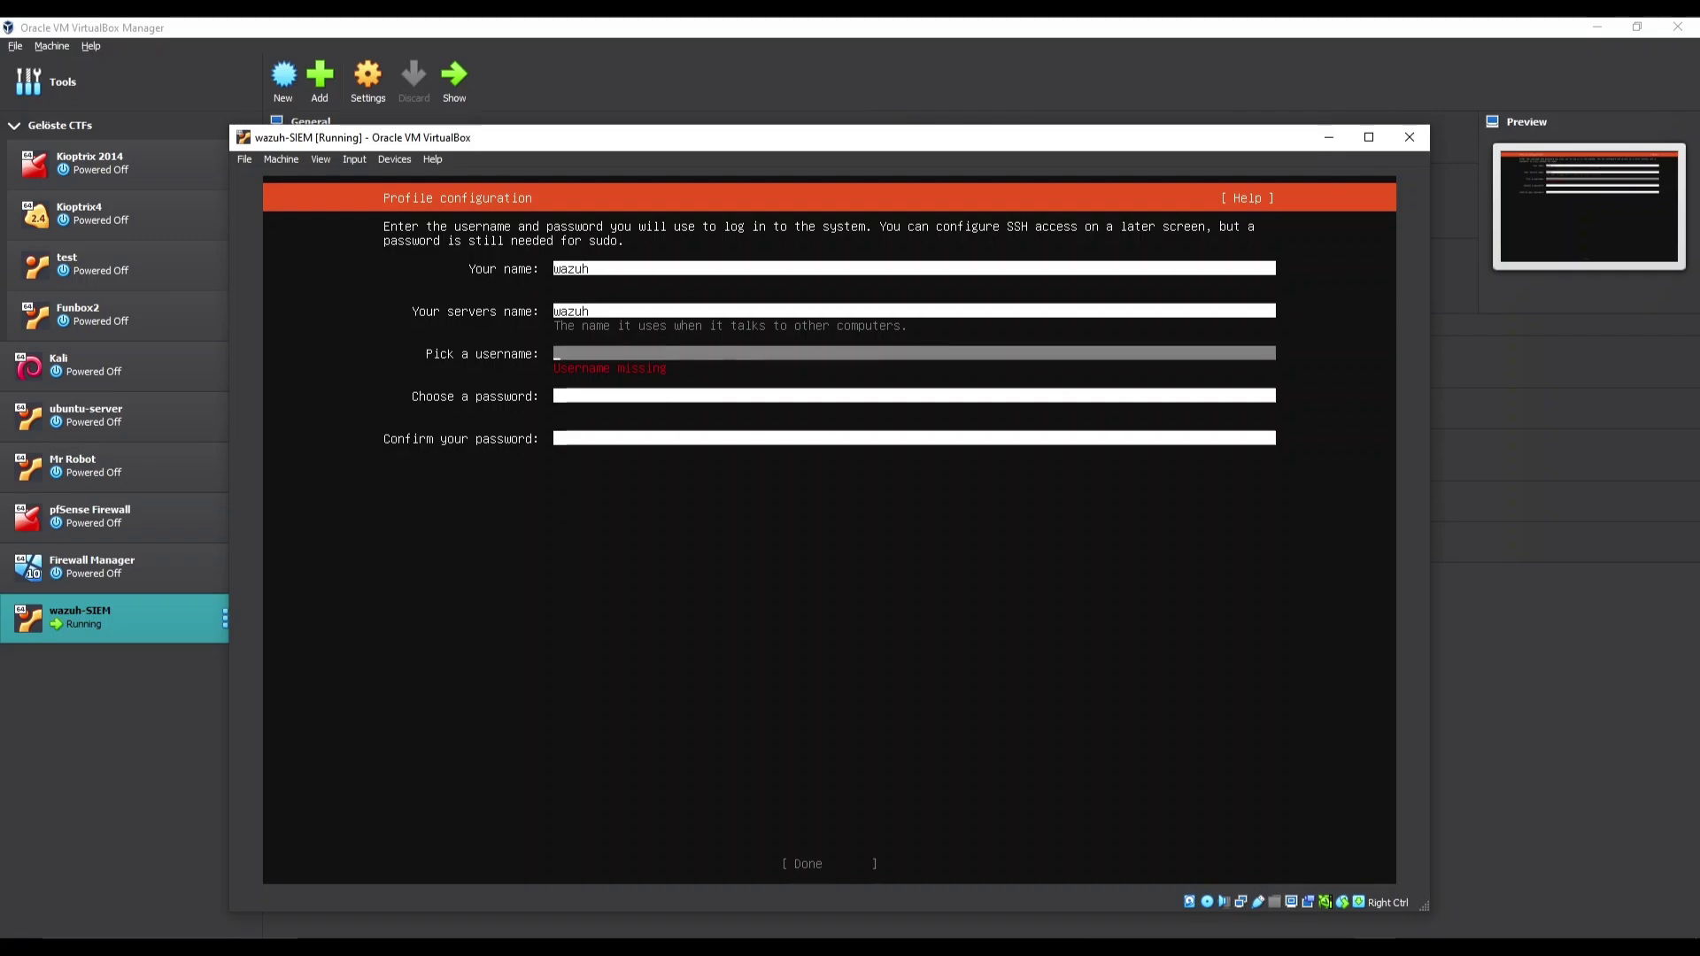
{"action": "key", "text": "shift+Tab"}
{"action": "key", "text": "shift+Tab"}
{"action": "key", "text": "shift+Tab"}
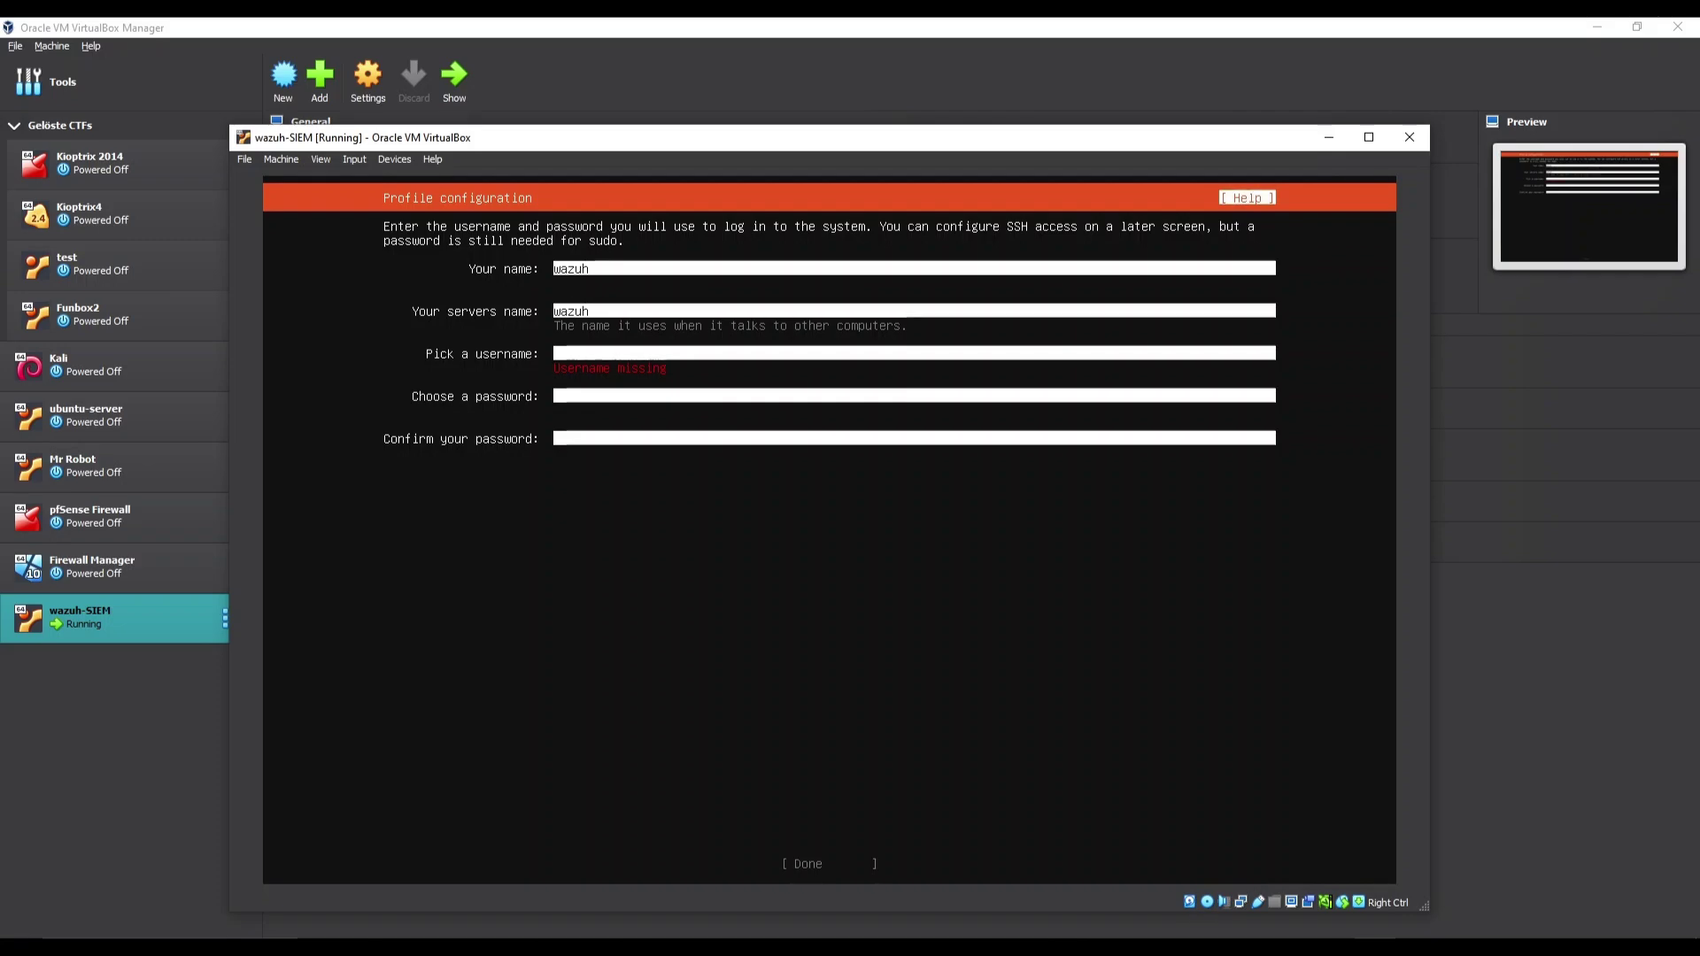
{"action": "key", "text": "Tab"}
{"action": "key", "text": "Tab"}
{"action": "key", "text": "Tab"}
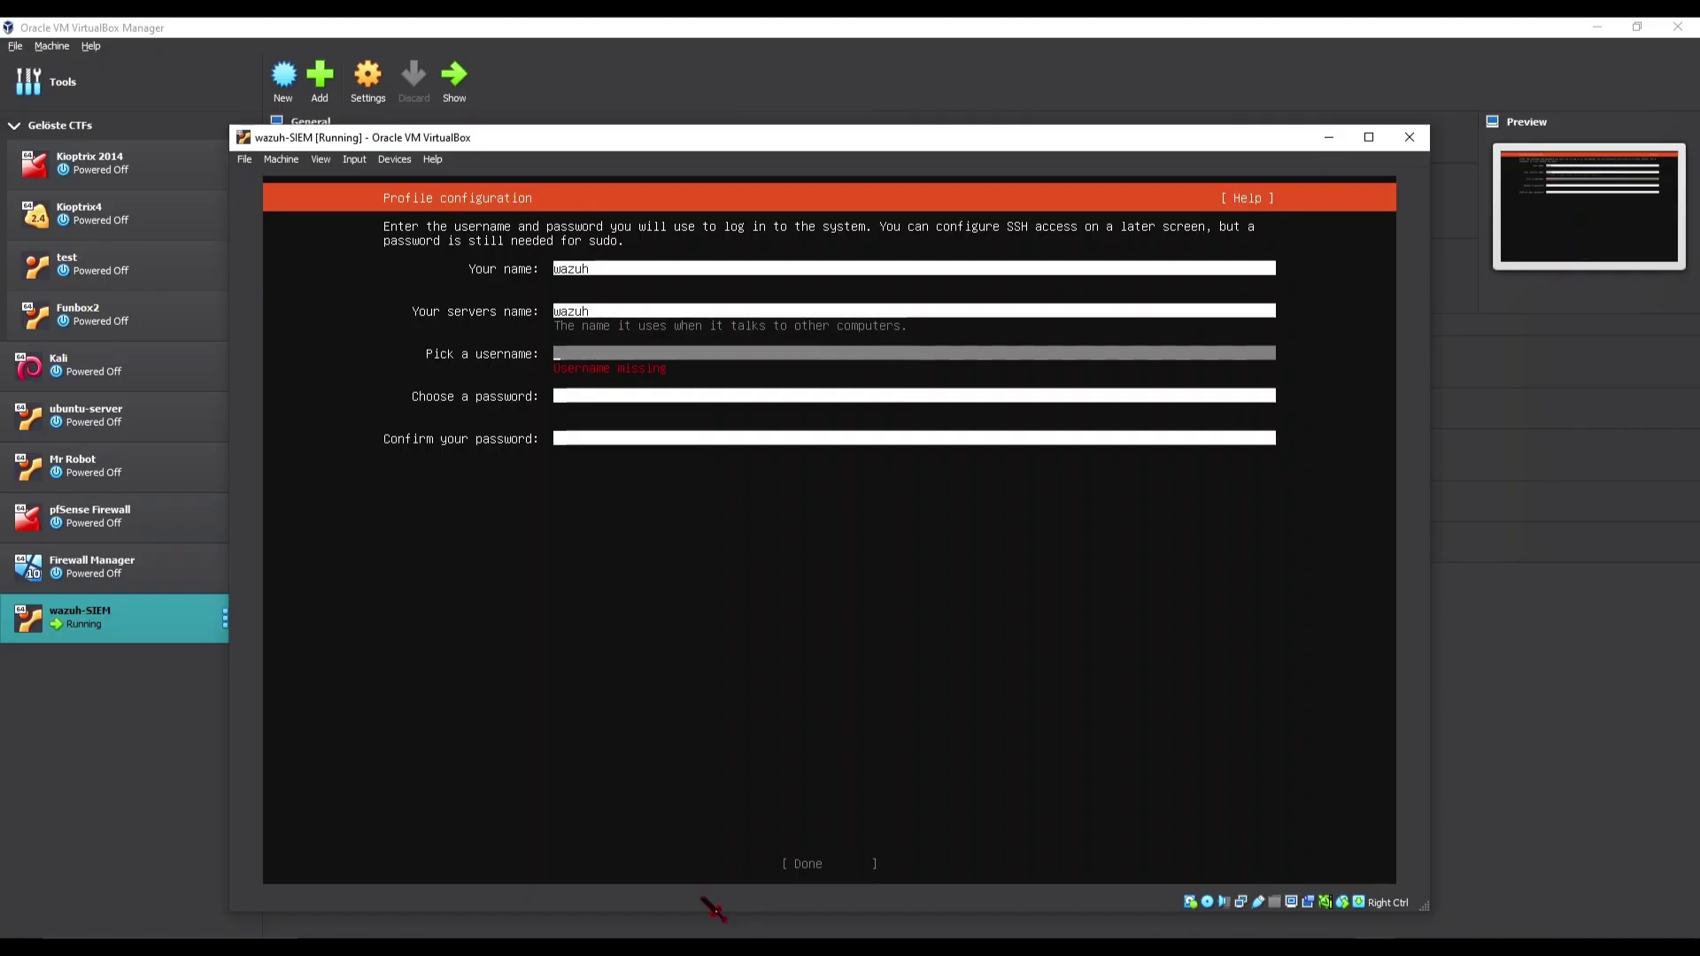
Set the username to wazuh, enter and confirm the account password, and submit the profile configuration.
{"action": "type", "text": "wazuh"}
{"action": "key", "text": "Tab"}
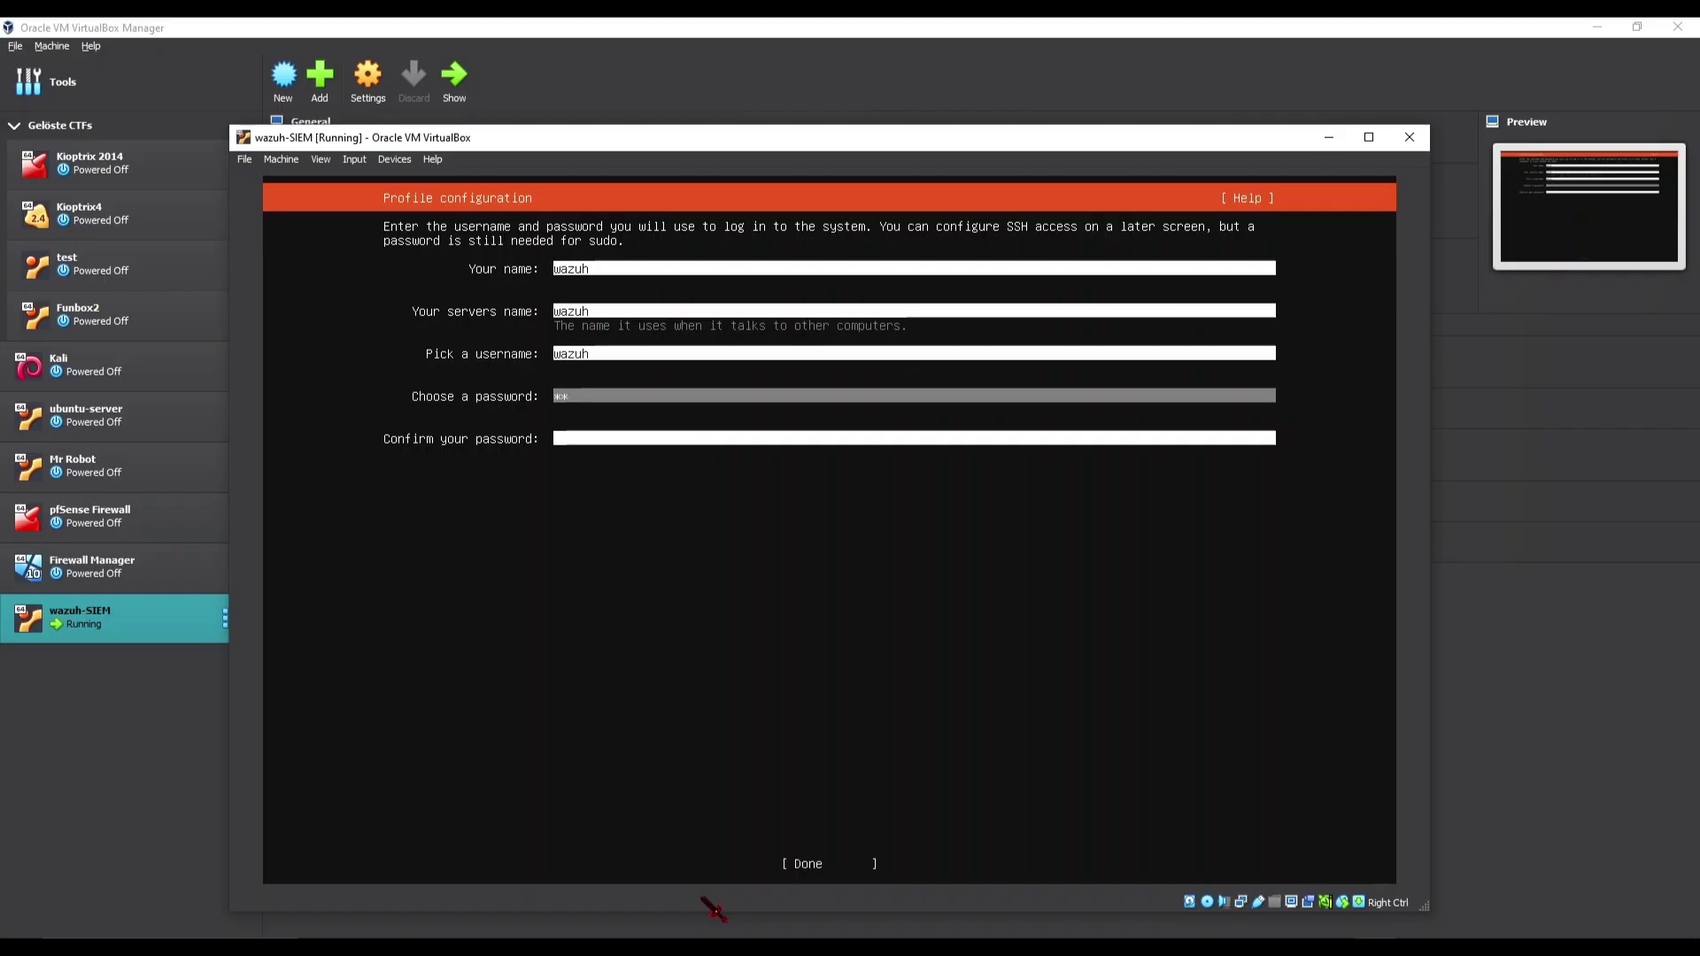
{"action": "type", "text": "******"}
{"action": "key", "text": "Tab"}
{"action": "type", "text": "*****"}
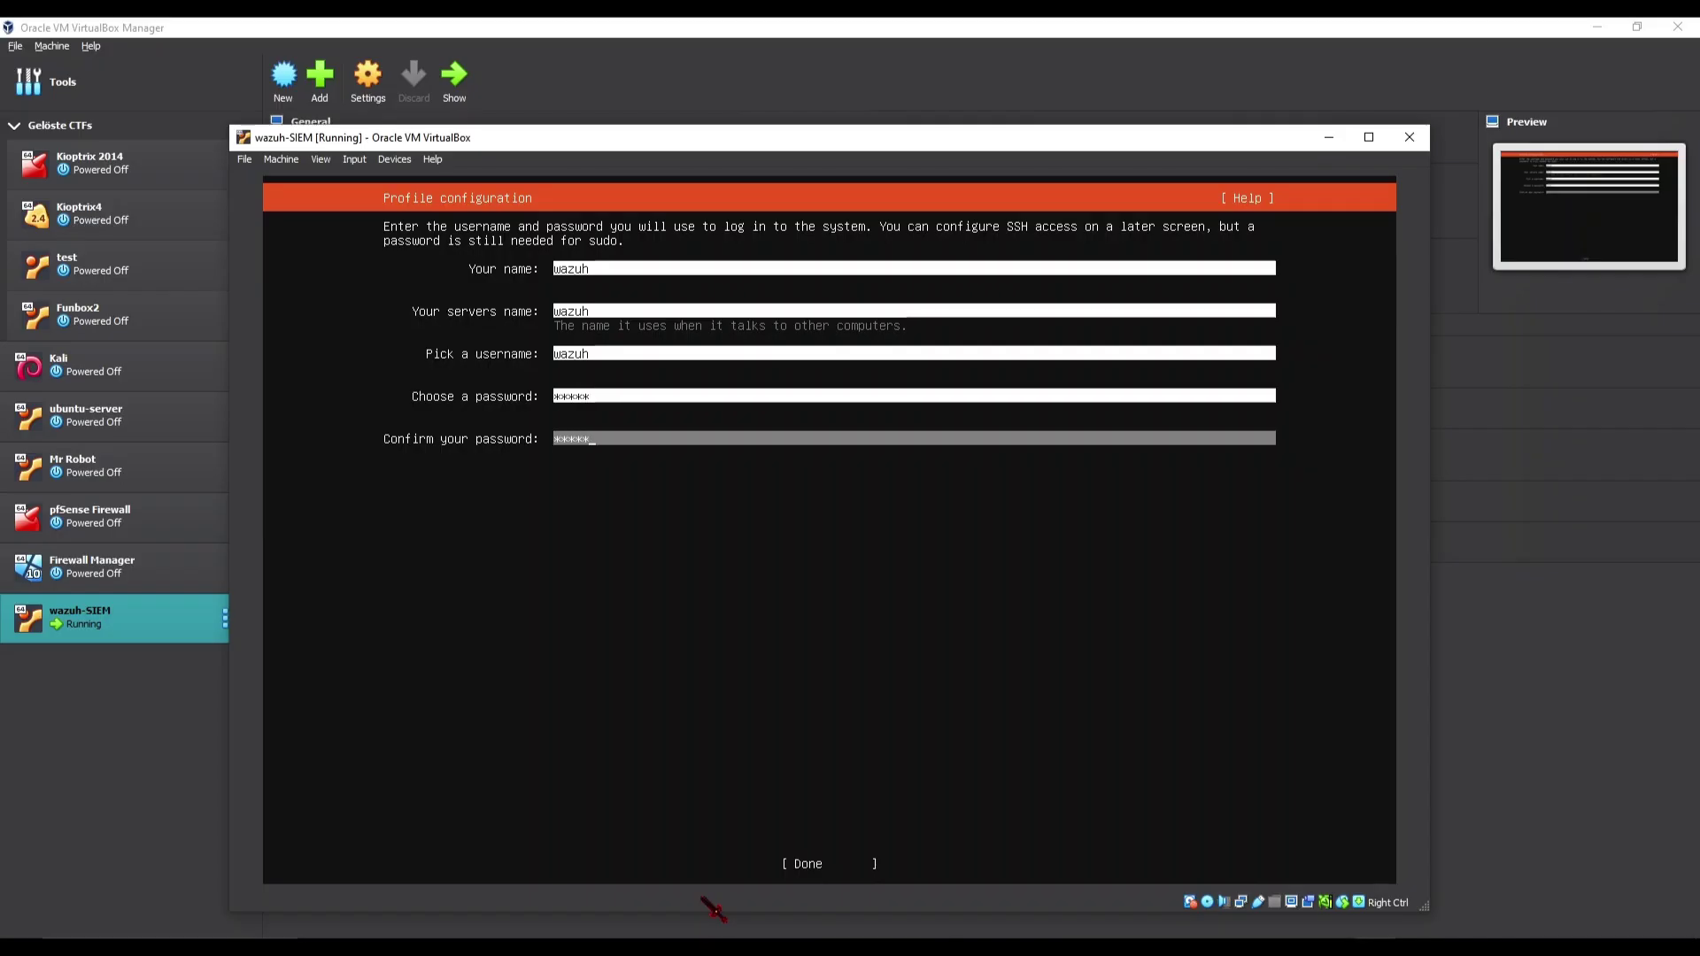
{"action": "key", "text": "Tab"}
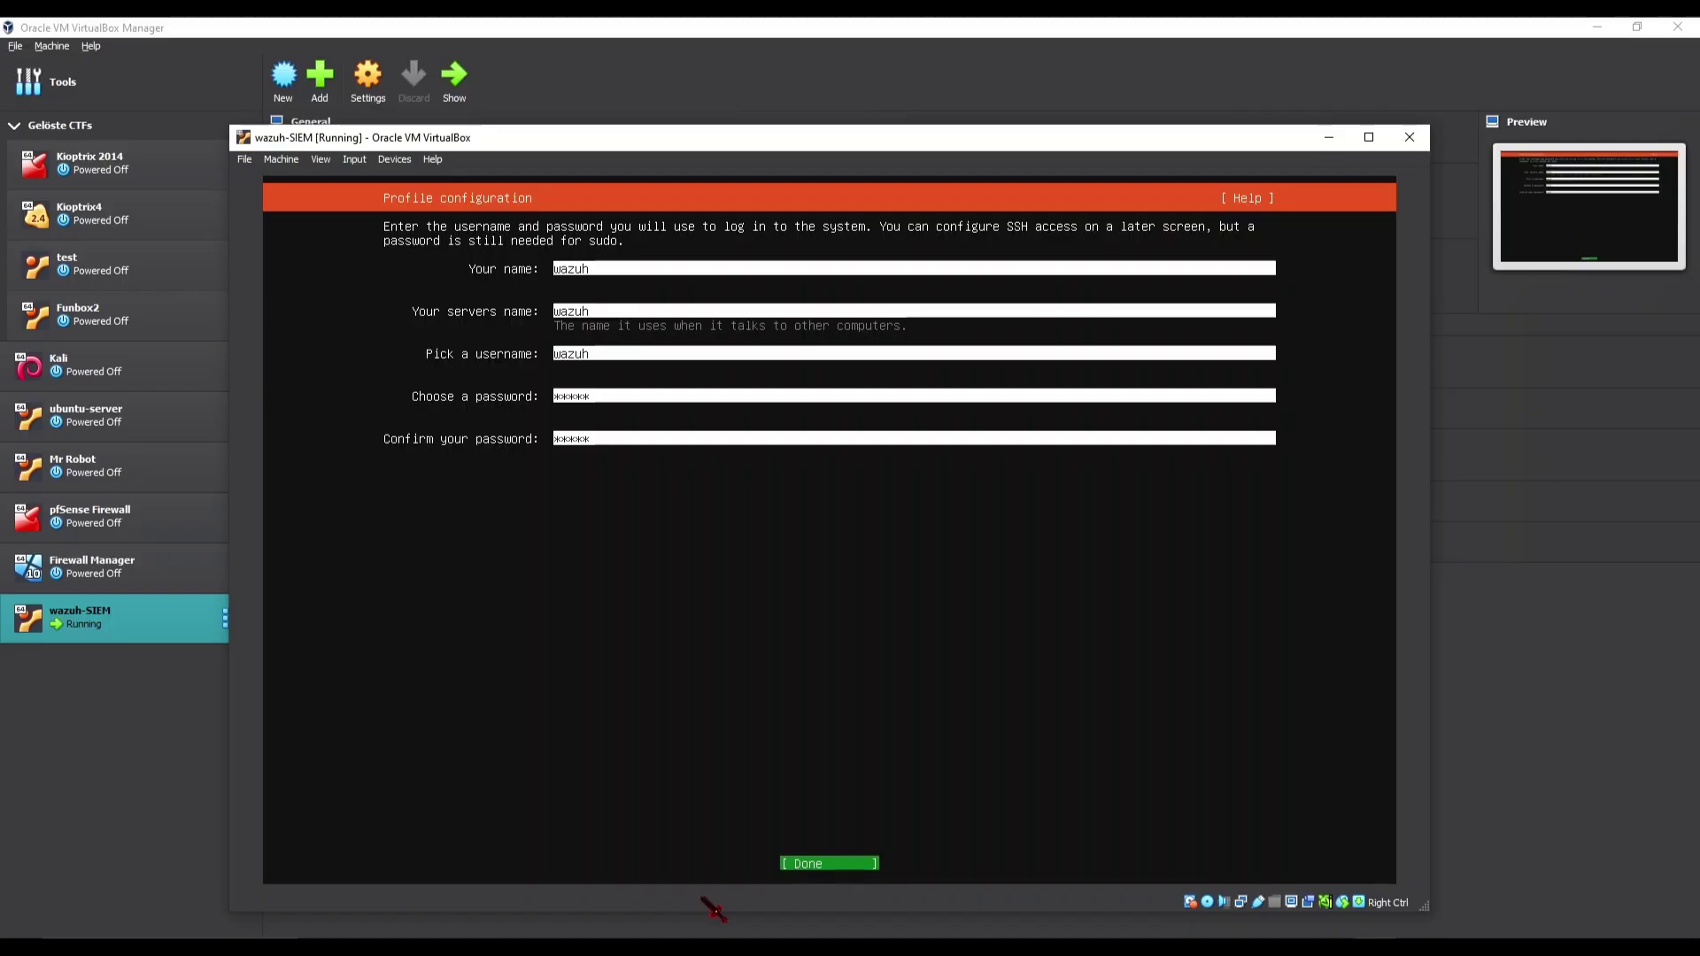
{"action": "key", "text": "Return"}
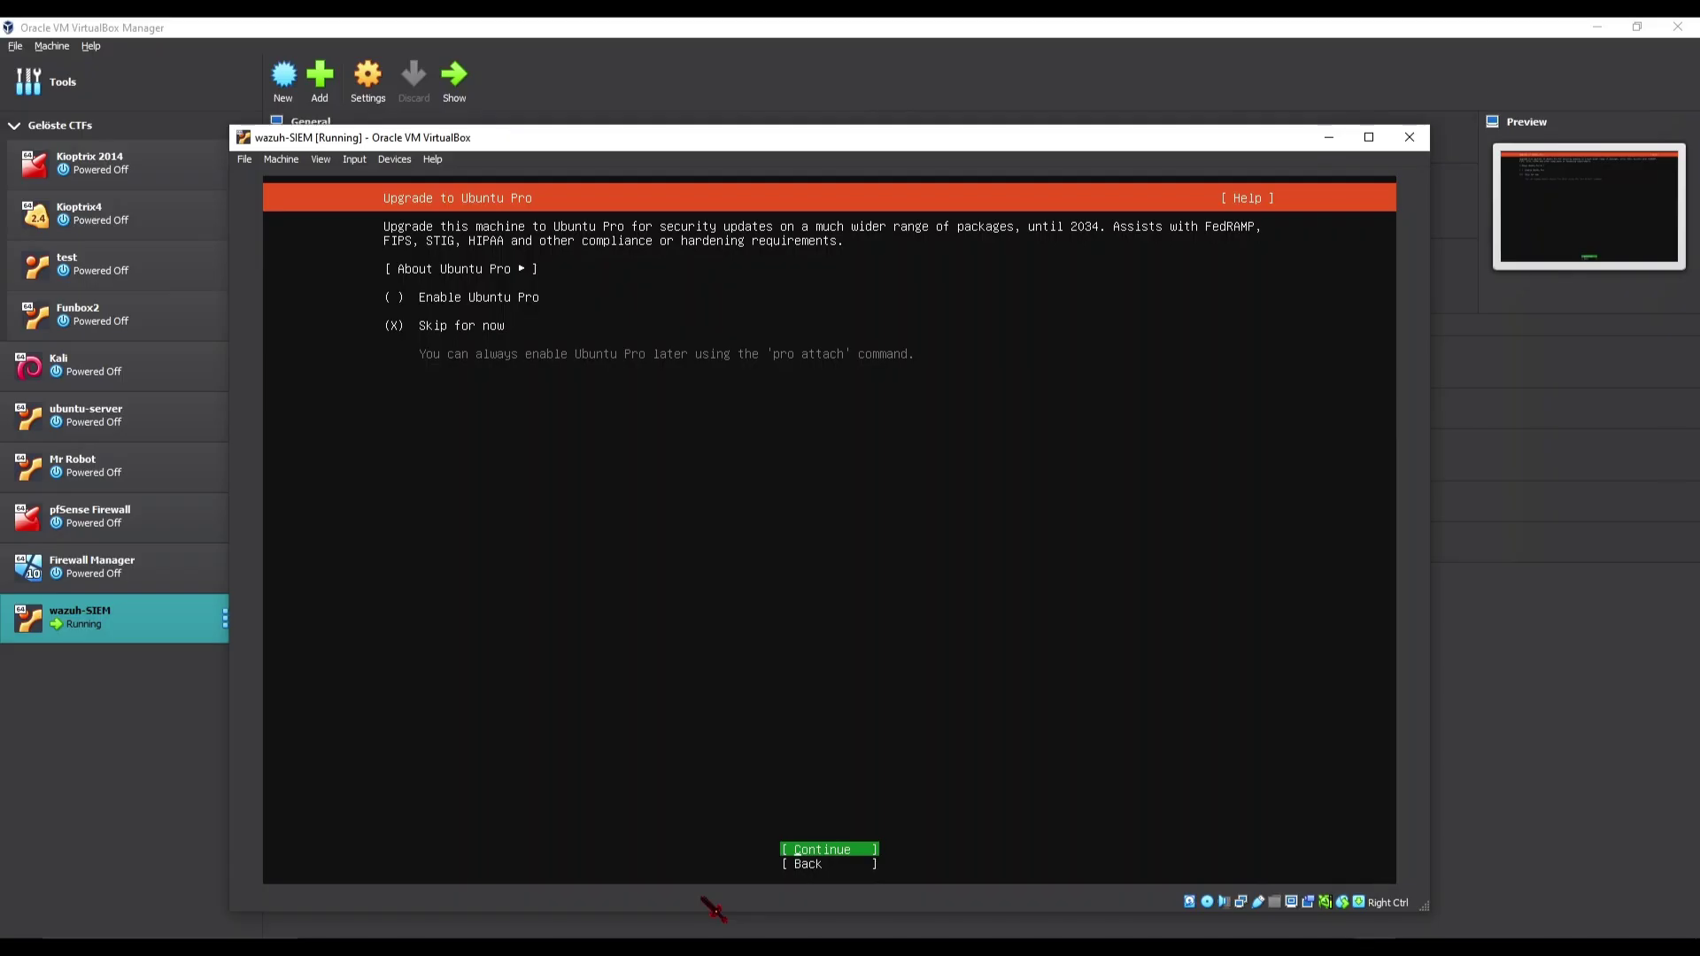
Skip the Ubuntu Pro upgrade for now and continue to the SSH configuration.
{"action": "key", "text": "Return"}
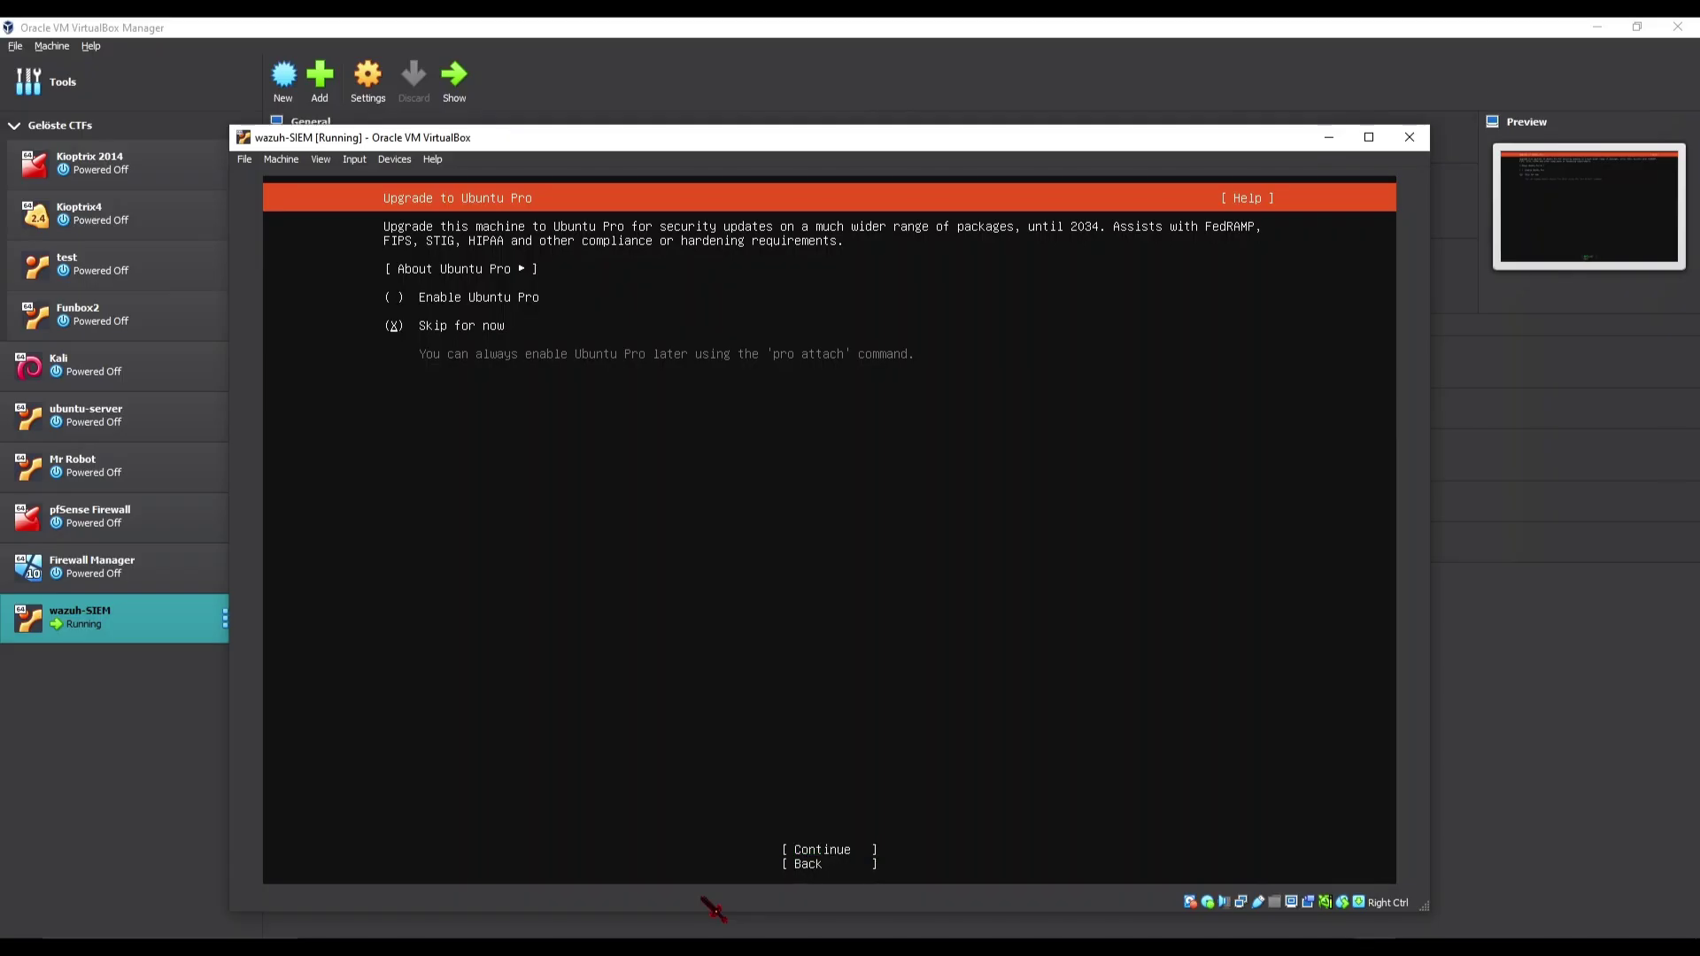
{"action": "key", "text": "Tab"}
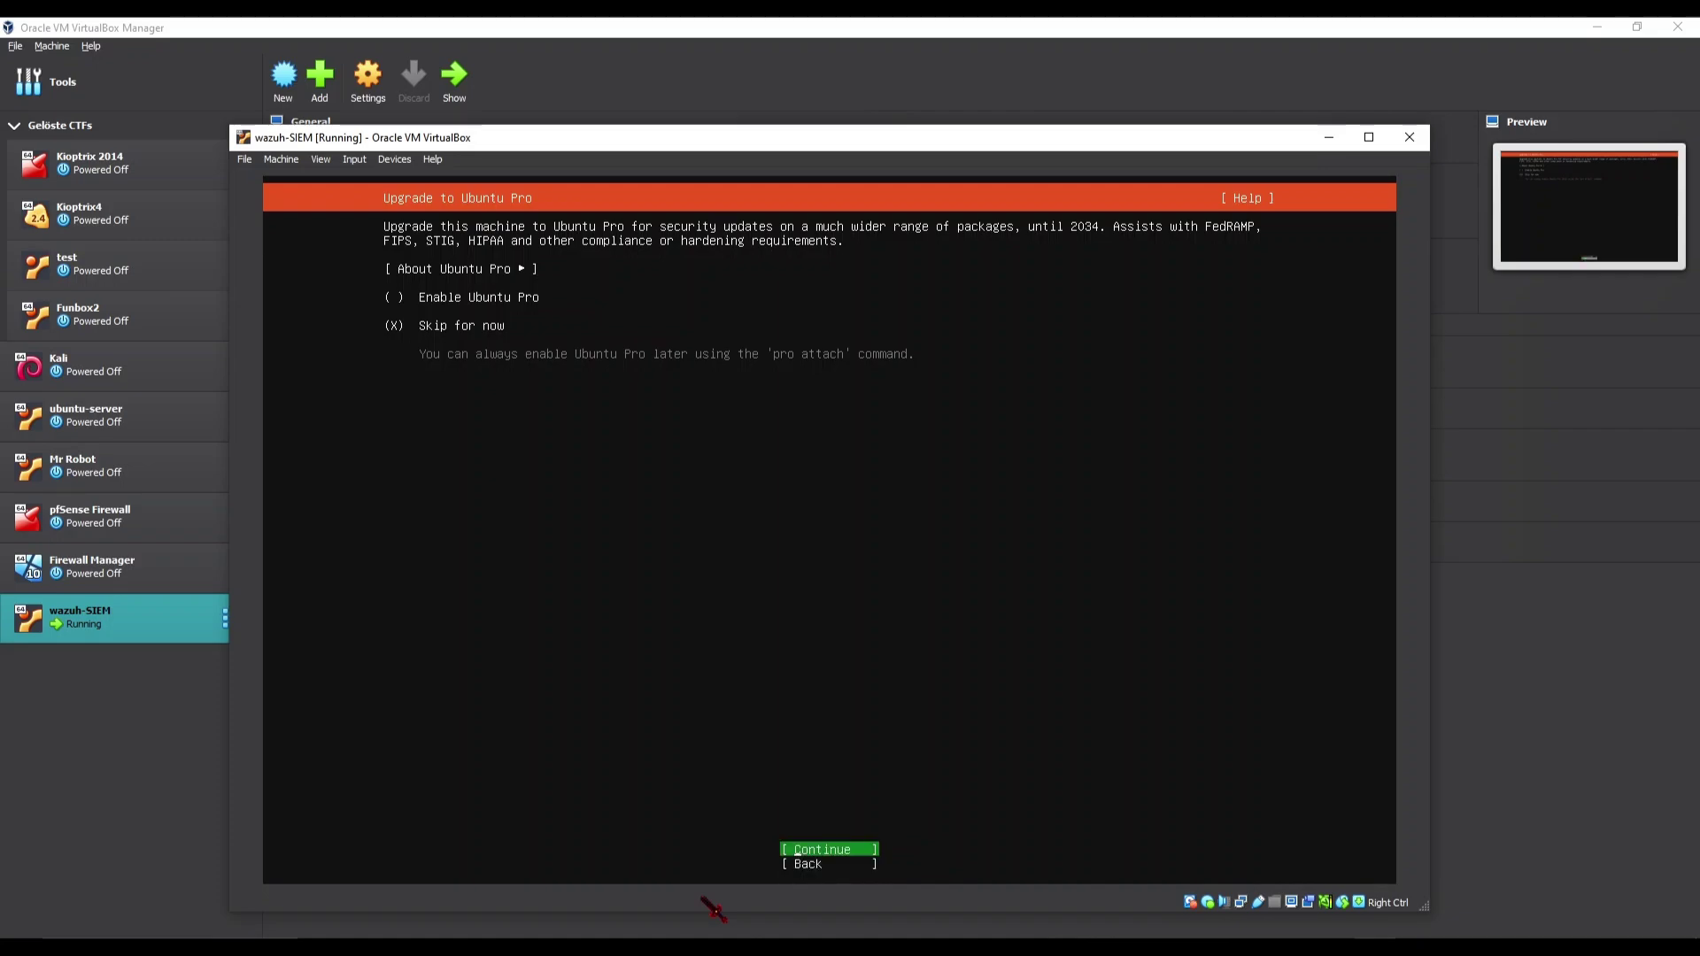
{"action": "key", "text": "Return"}
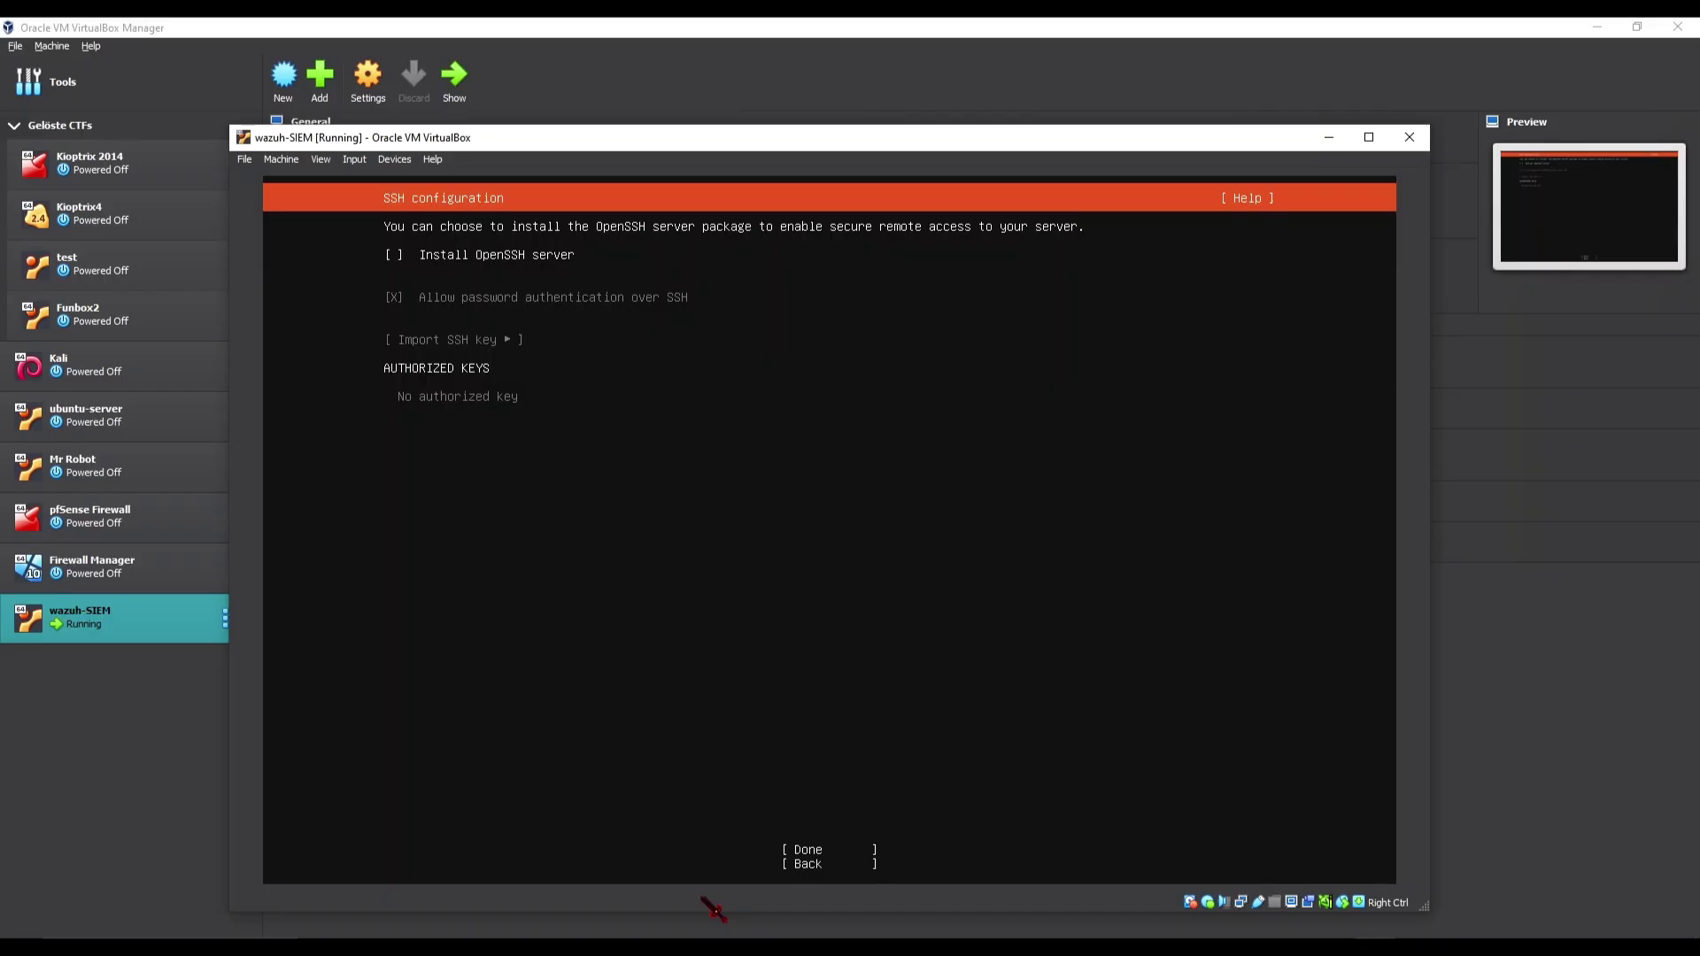
Enable installation of the OpenSSH server without importing an SSH key, and continue to the featured snaps.
{"action": "key", "text": "Down"}
{"action": "key", "text": "Up"}
{"action": "key", "text": "Up"}
{"action": "key", "text": "Down"}
{"action": "key", "text": "space"}
{"action": "key", "text": "space"}
{"action": "key", "text": "space"}
{"action": "key", "text": "space"}
{"action": "key", "text": "space"}
{"action": "key", "text": "space"}
{"action": "key", "text": "space"}
{"action": "key", "text": "Tab"}
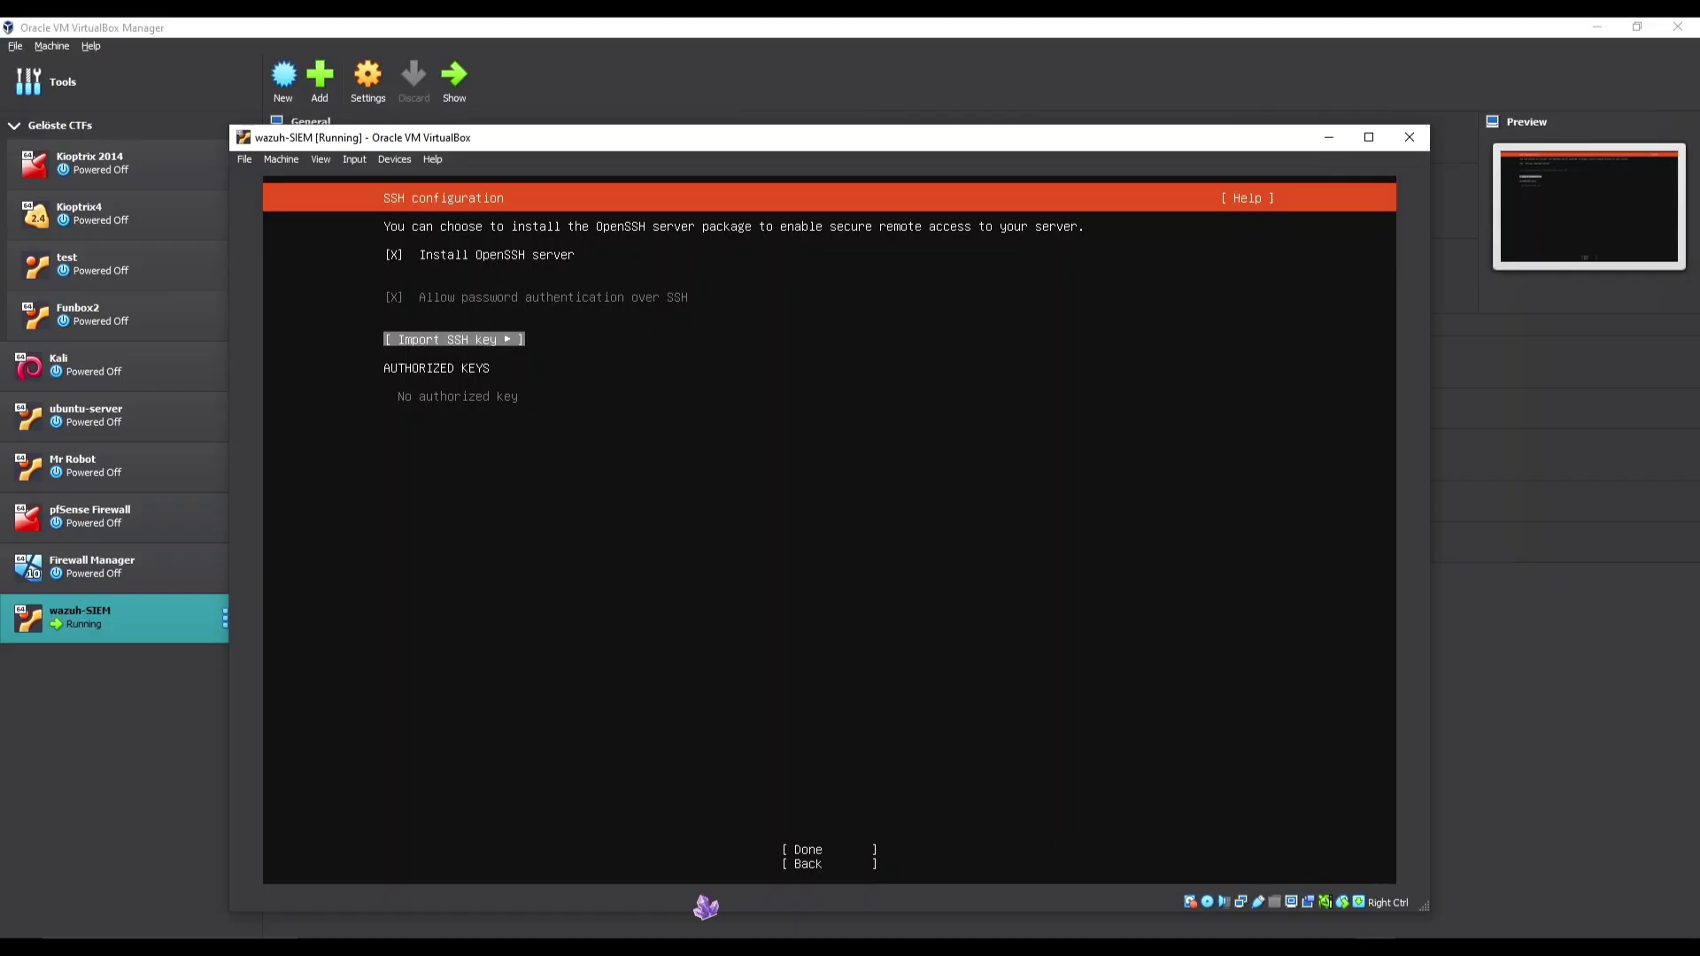
{"action": "key", "text": "Tab"}
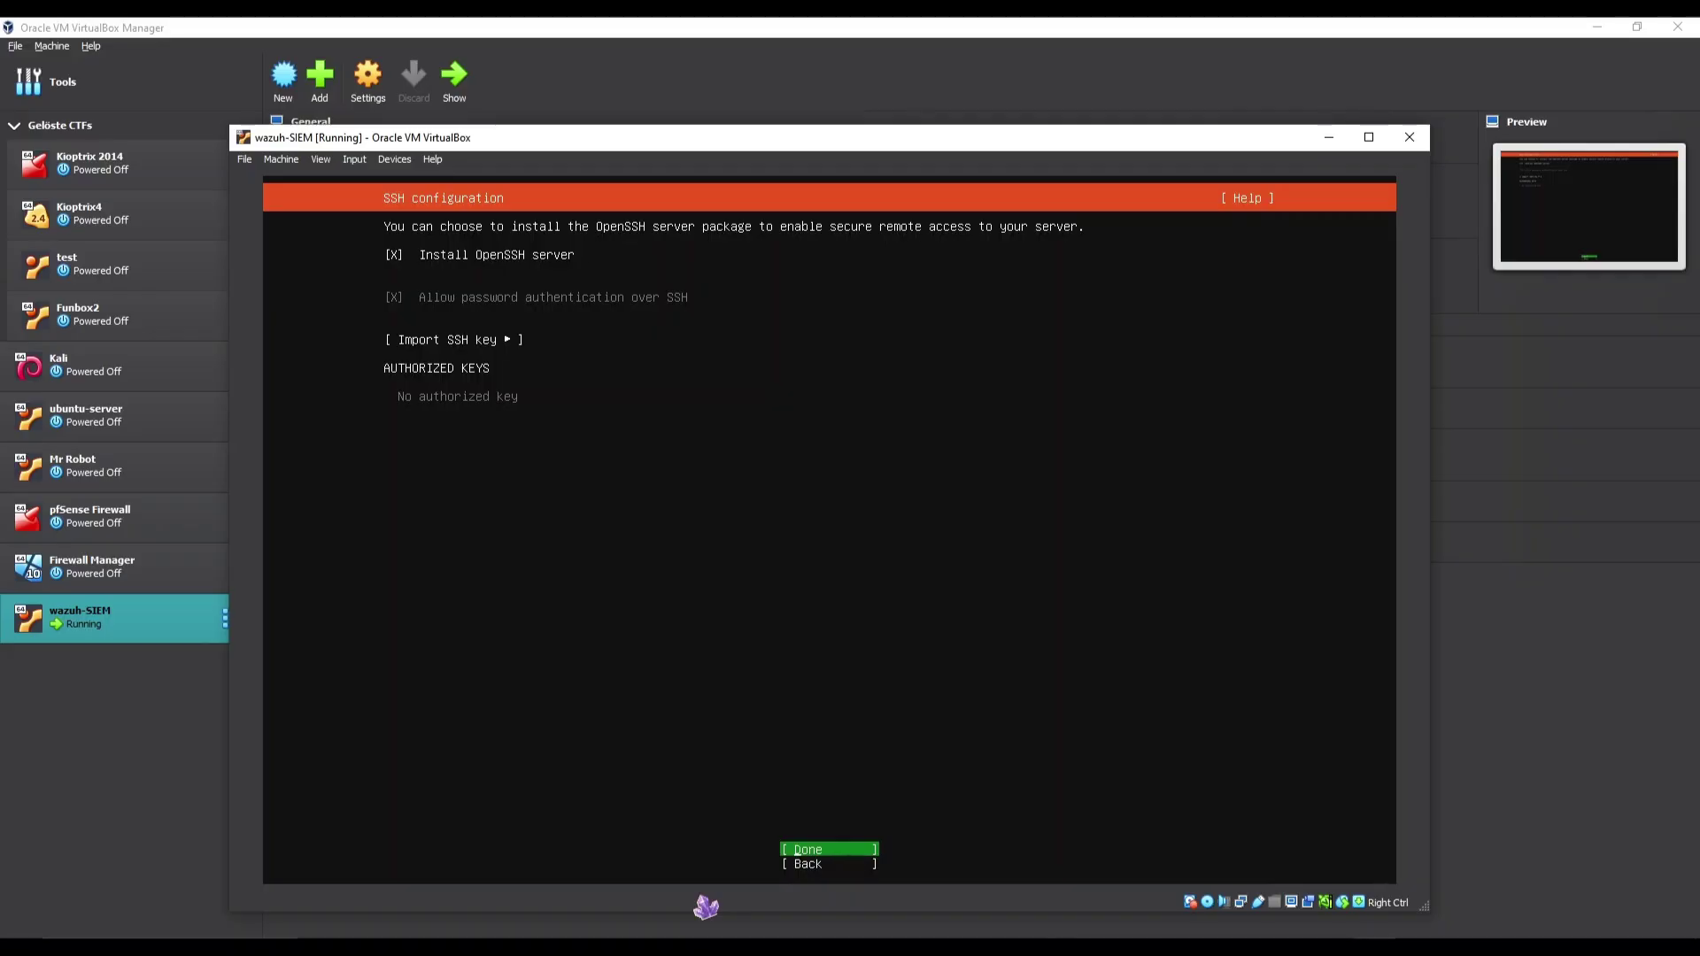
{"action": "key", "text": "Return"}
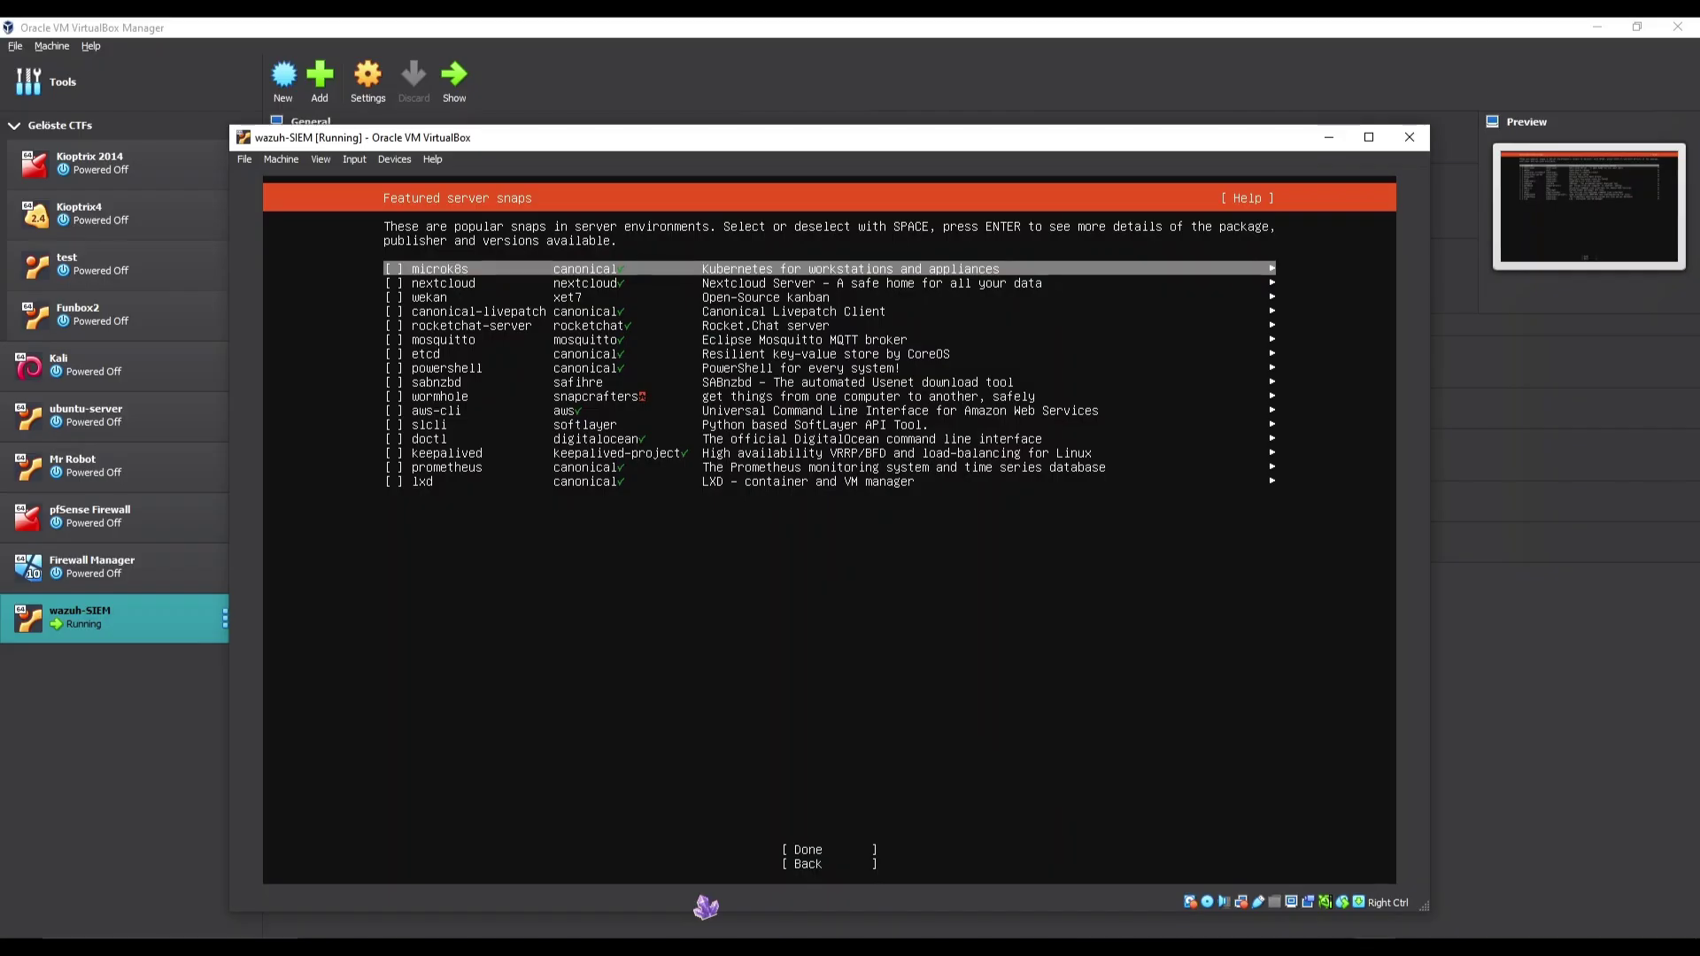
Look through the list of featured server snaps, from microk8s down to lxd.
{"action": "key", "text": "Down"}
{"action": "key", "text": "Down"}
{"action": "key", "text": "Down"}
{"action": "key", "text": "Down"}
{"action": "key", "text": "Down"}
{"action": "key", "text": "Down"}
{"action": "key", "text": "Down"}
{"action": "key", "text": "Down"}
{"action": "key", "text": "Down"}
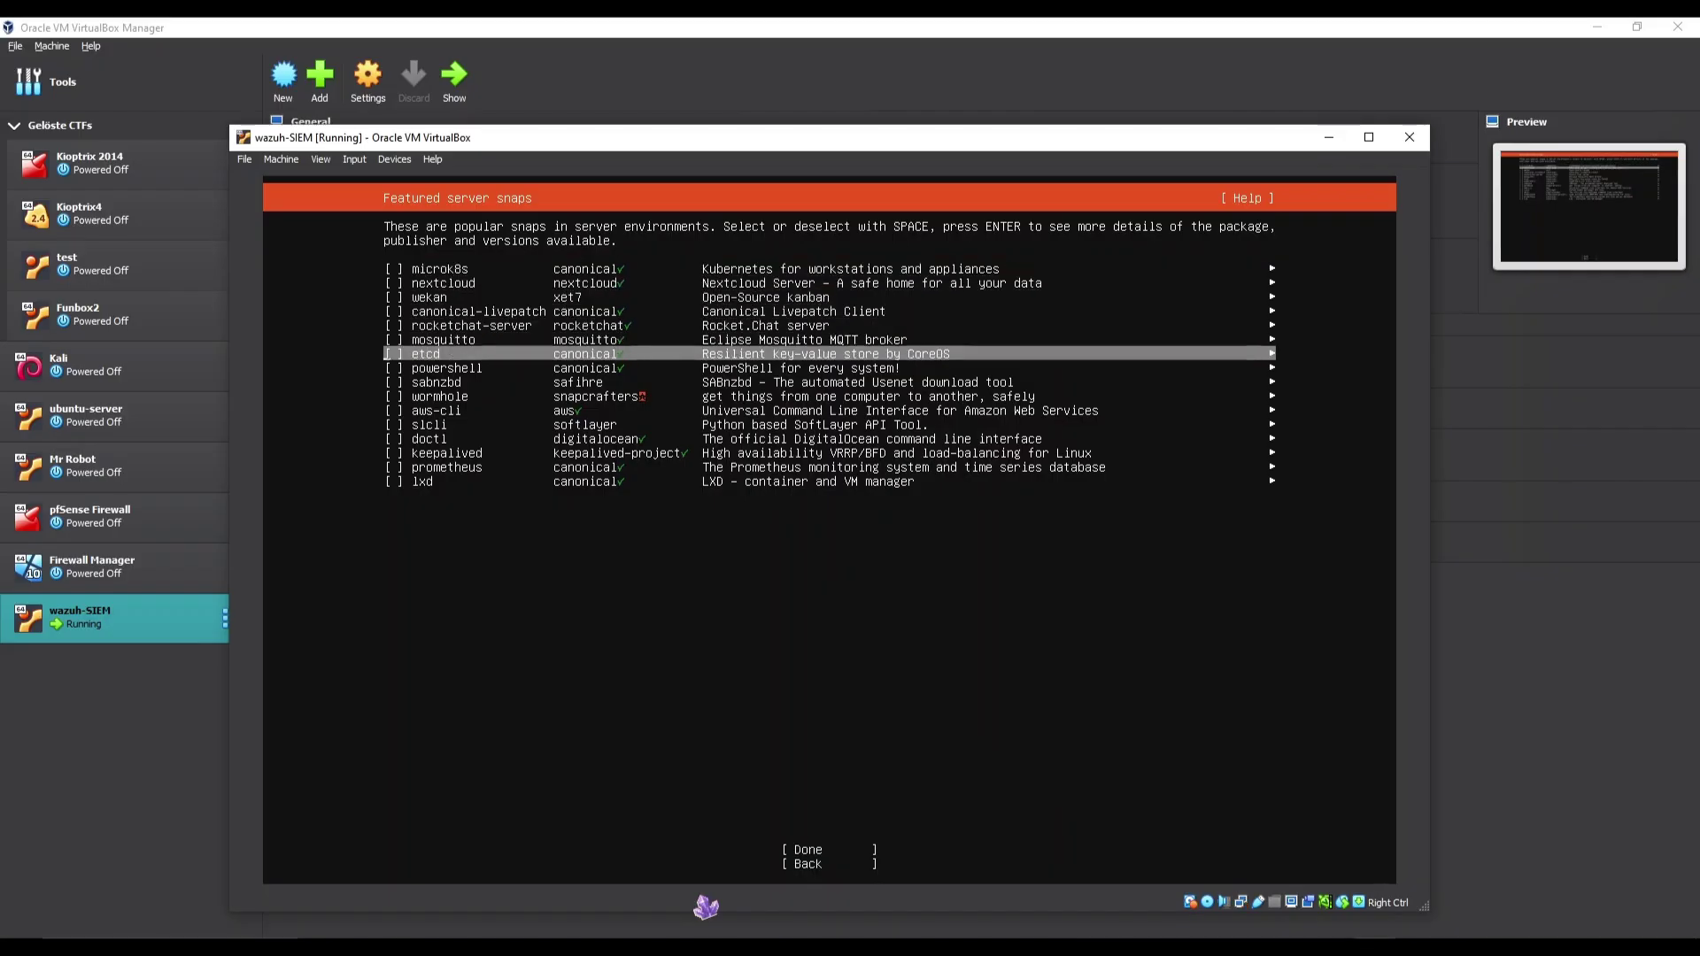
{"action": "key", "text": "Tab"}
{"action": "key", "text": "shift+Tab"}
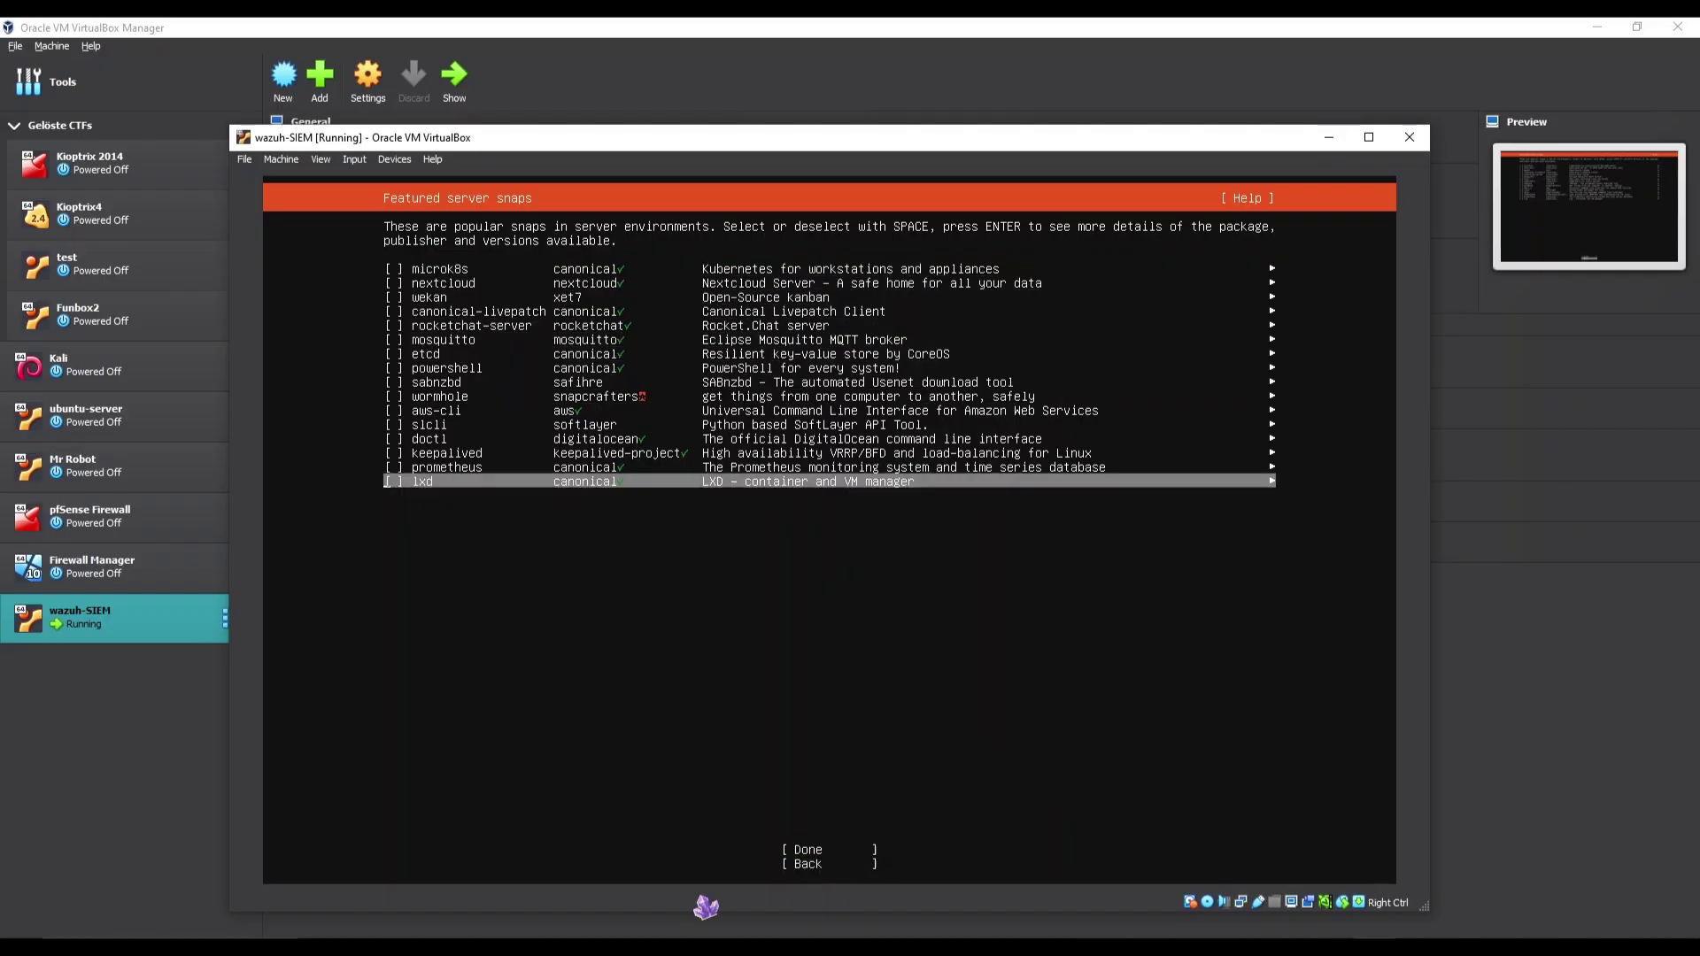
{"action": "key", "text": "Up"}
{"action": "key", "text": "Up"}
{"action": "key", "text": "Up"}
{"action": "key", "text": "Up"}
{"action": "key", "text": "Up"}
{"action": "key", "text": "Up"}
{"action": "key", "text": "Up"}
{"action": "key", "text": "Up"}
{"action": "key", "text": "Up"}
{"action": "key", "text": "Down"}
{"action": "key", "text": "Down"}
{"action": "key", "text": "Down"}
{"action": "key", "text": "Down"}
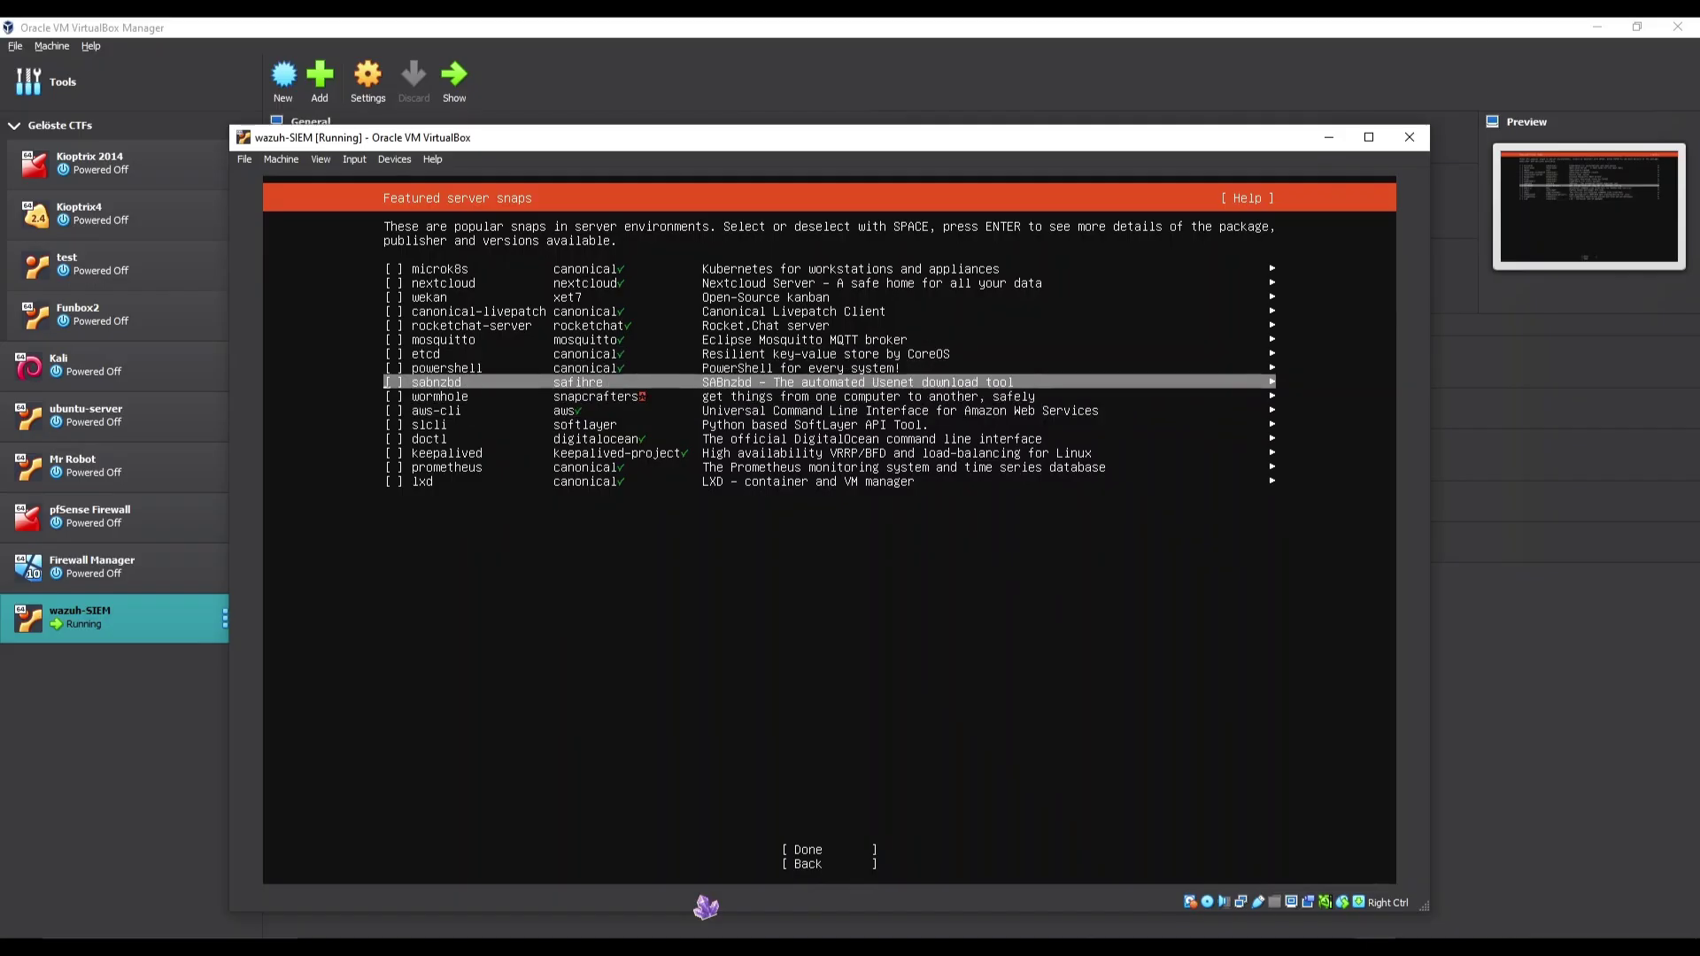
{"action": "key", "text": "Down"}
{"action": "key", "text": "Down"}
{"action": "key", "text": "Down"}
{"action": "key", "text": "Down"}
{"action": "key", "text": "Down"}
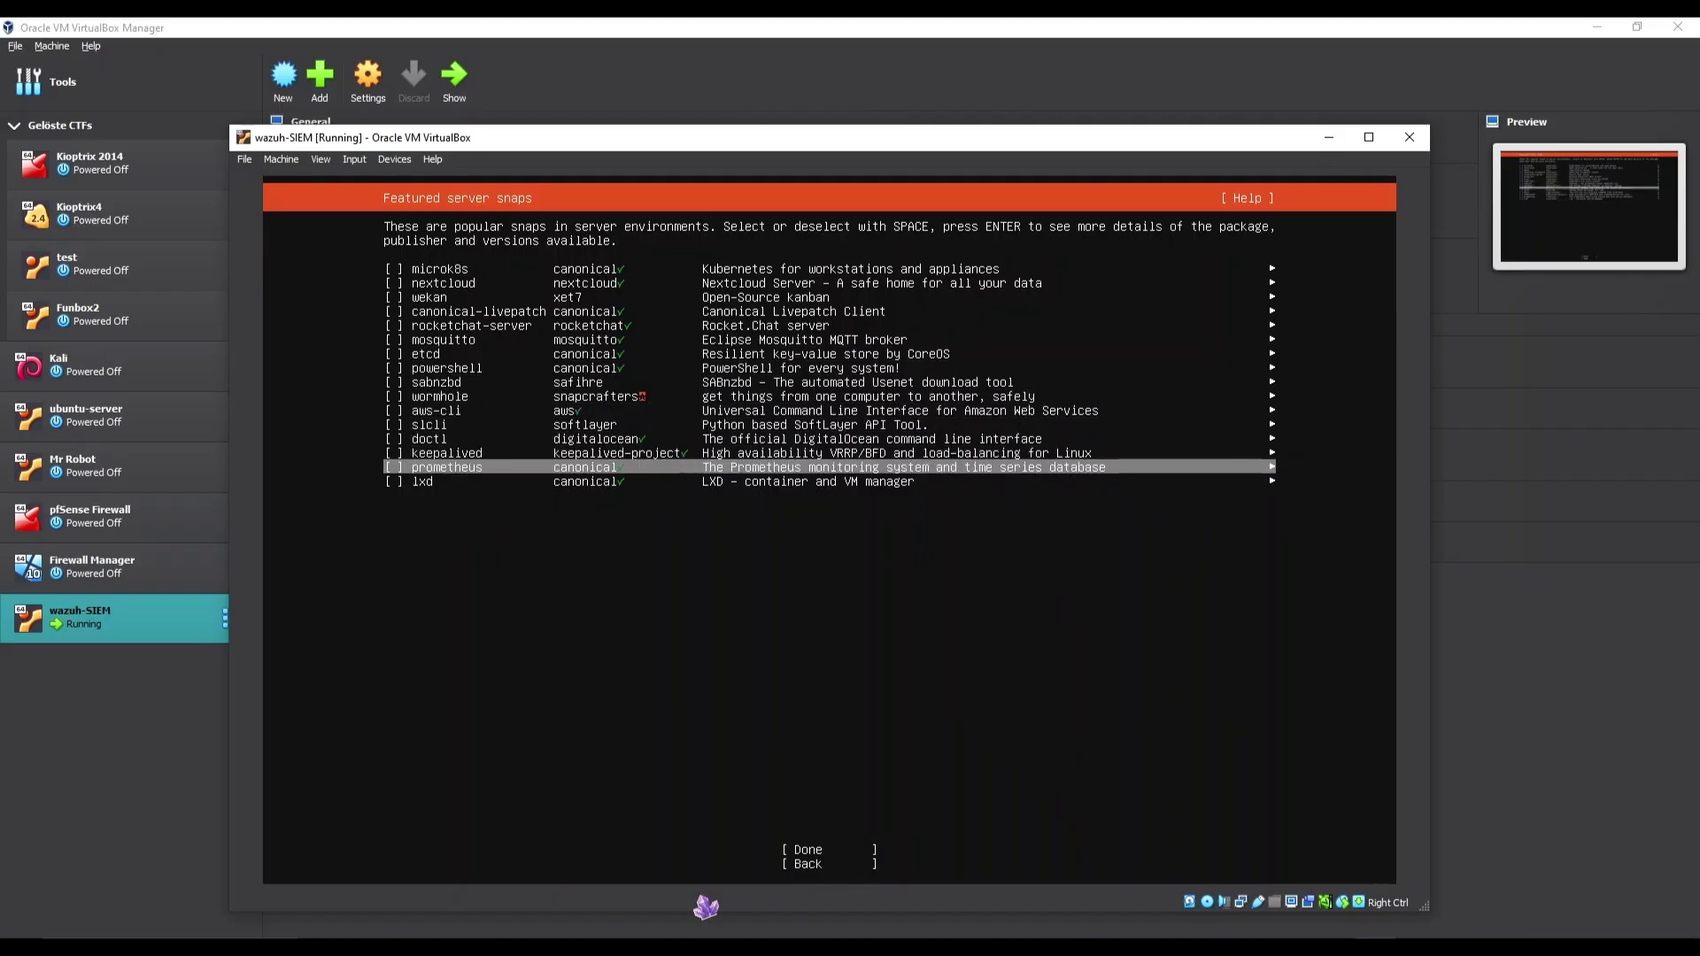
{"action": "key", "text": "Up"}
{"action": "key", "text": "Up"}
{"action": "key", "text": "Up"}
{"action": "key", "text": "Up"}
{"action": "key", "text": "Up"}
{"action": "key", "text": "Up"}
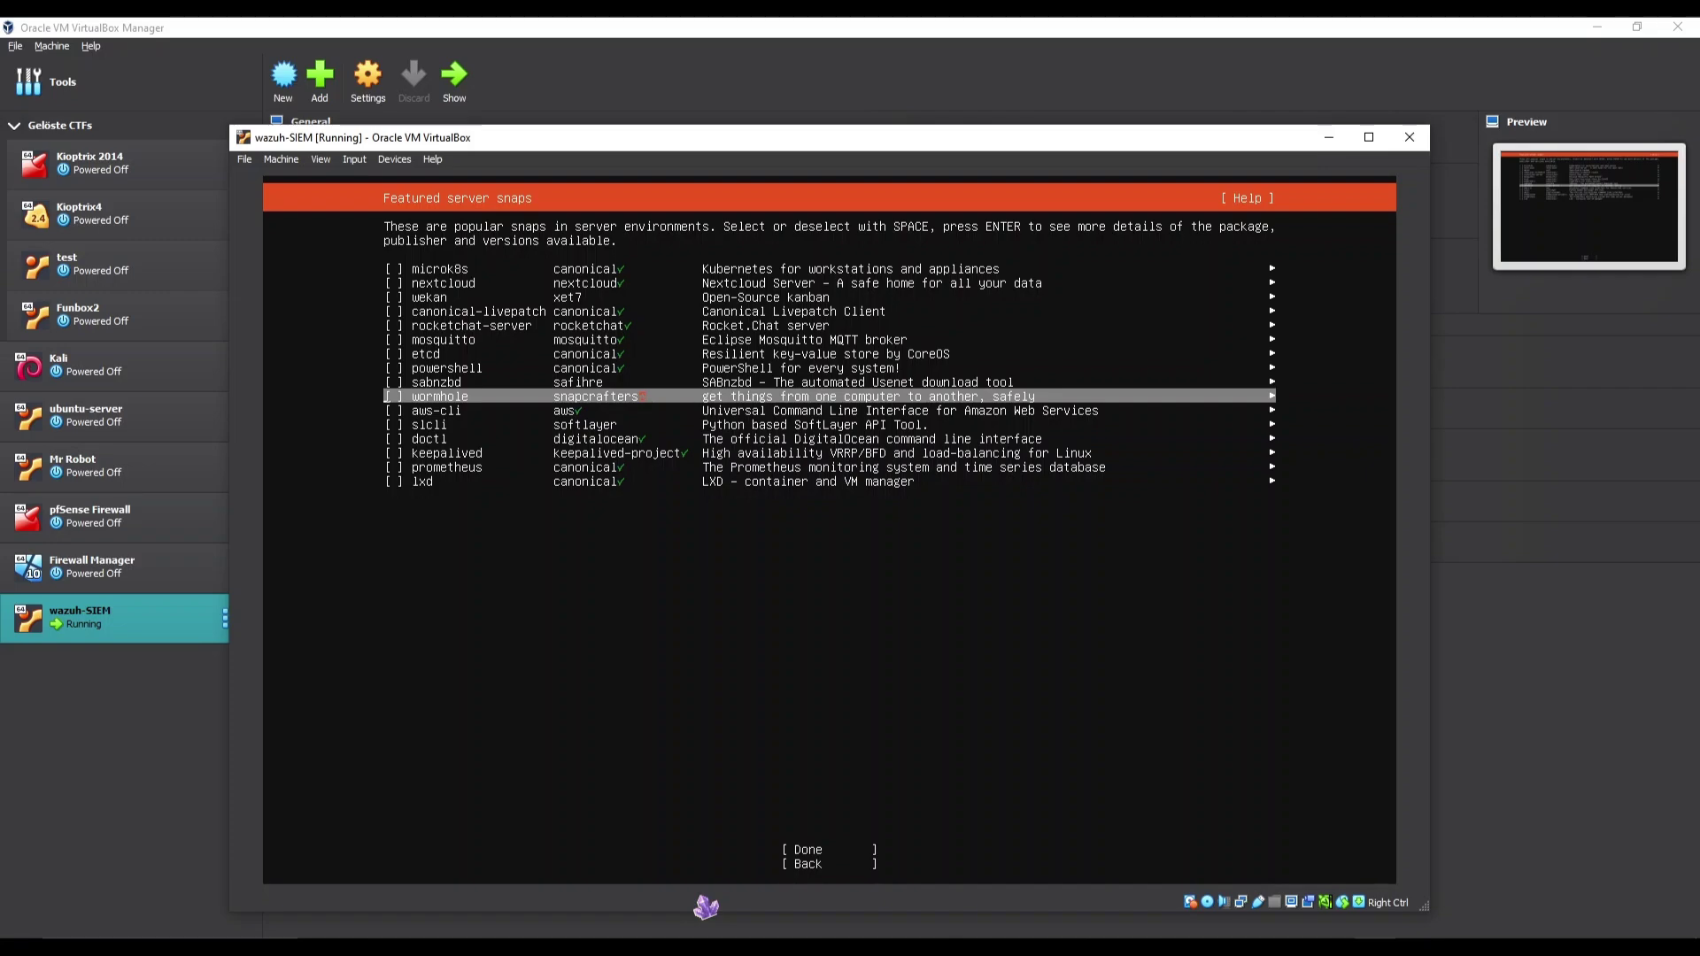
Leave all featured server snaps unselected and let the installation run to completion.
{"action": "key", "text": "Down"}
{"action": "key", "text": "Down"}
{"action": "key", "text": "Down"}
{"action": "key", "text": "Down"}
{"action": "key", "text": "Down"}
{"action": "key", "text": "Down"}
{"action": "key", "text": "Down"}
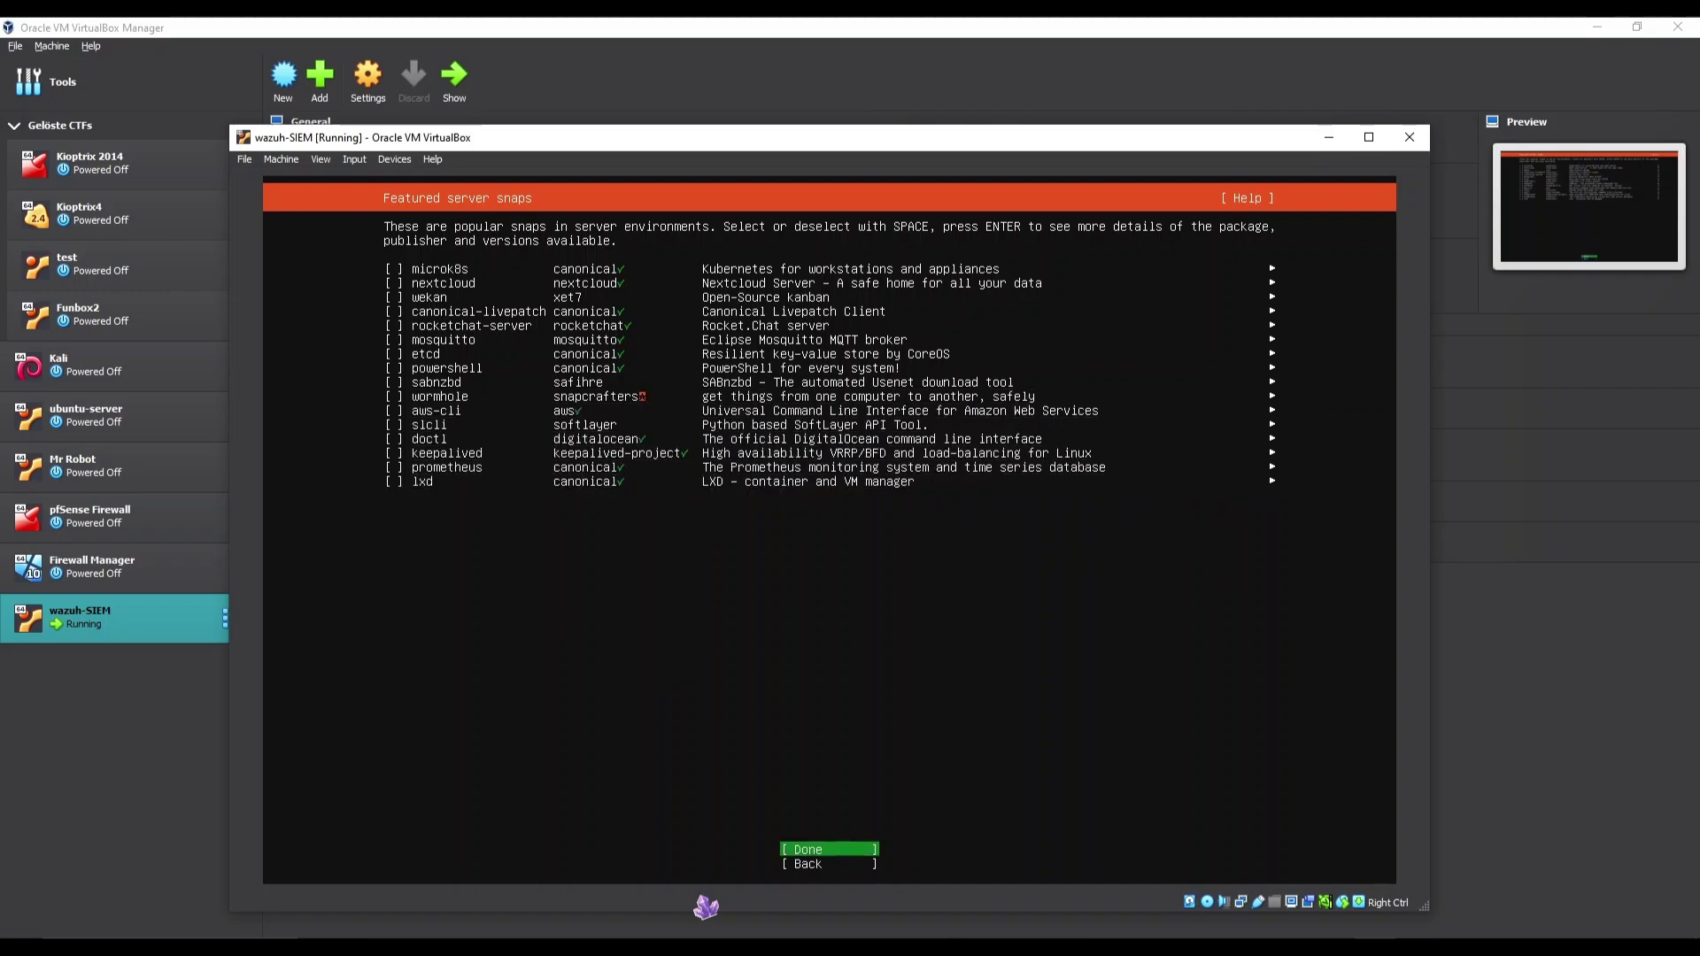
{"action": "key", "text": "Return"}
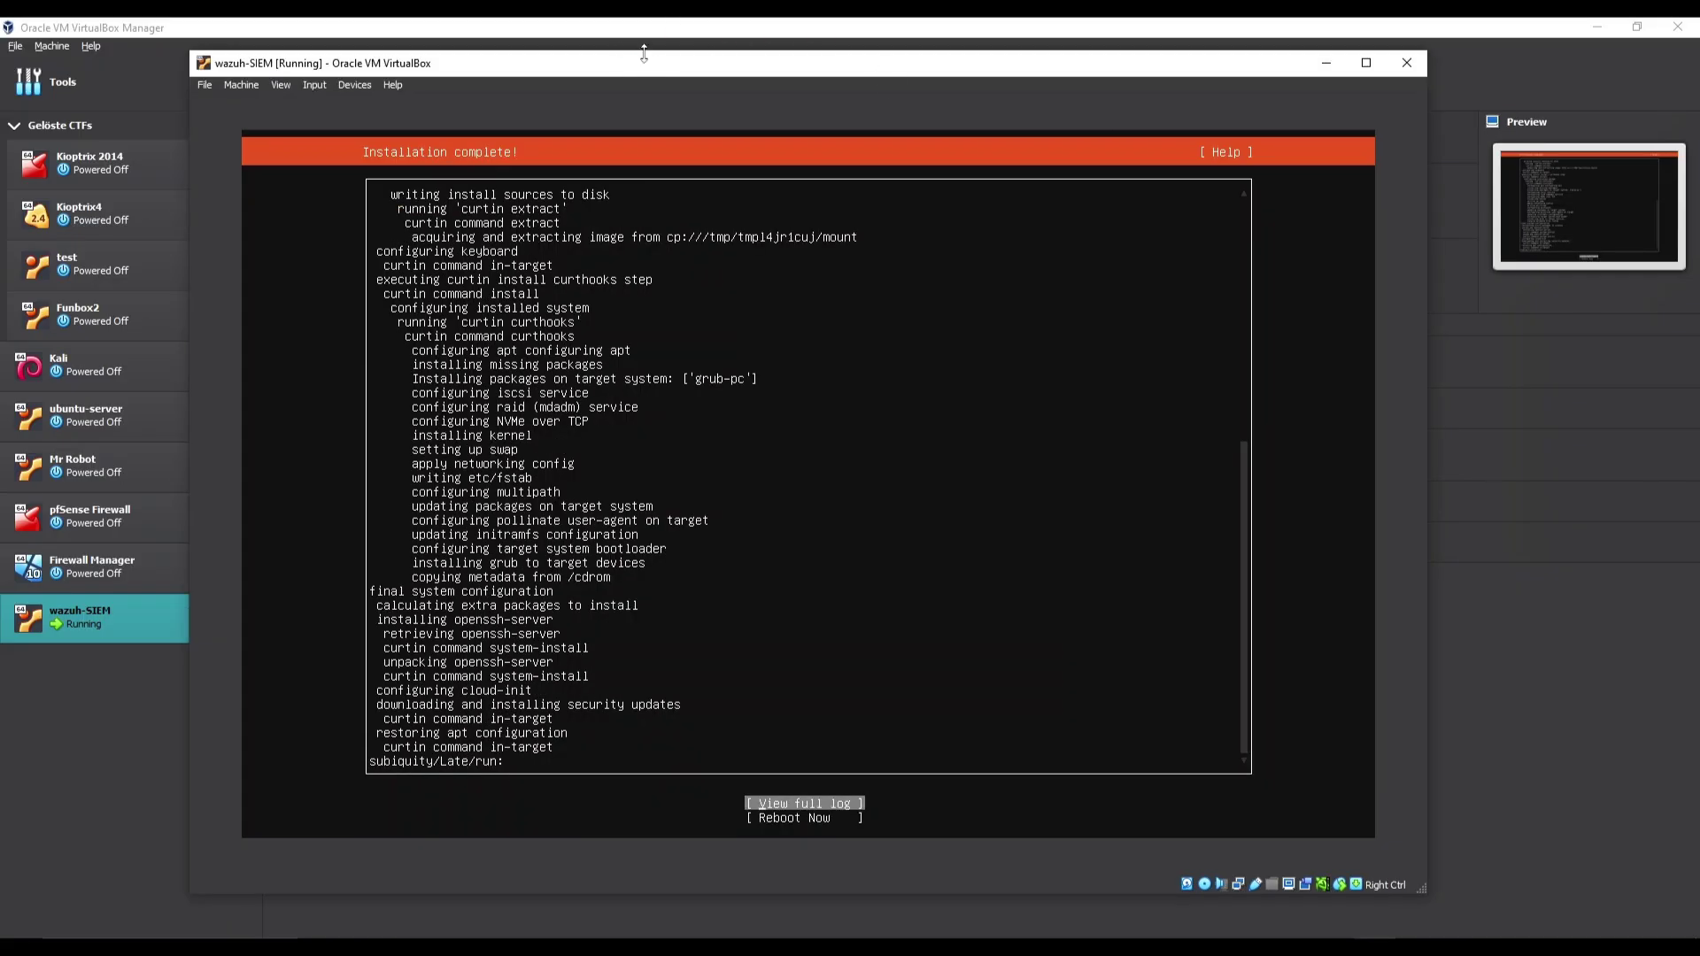
Put the finished installer's selection on Reboot Now and move the virtual machine window aside to uncover the VirtualBox Manager's settings command.
{"action": "left_click_drag", "start_coordinate": [653, 69], "coordinate": [636, 71]}
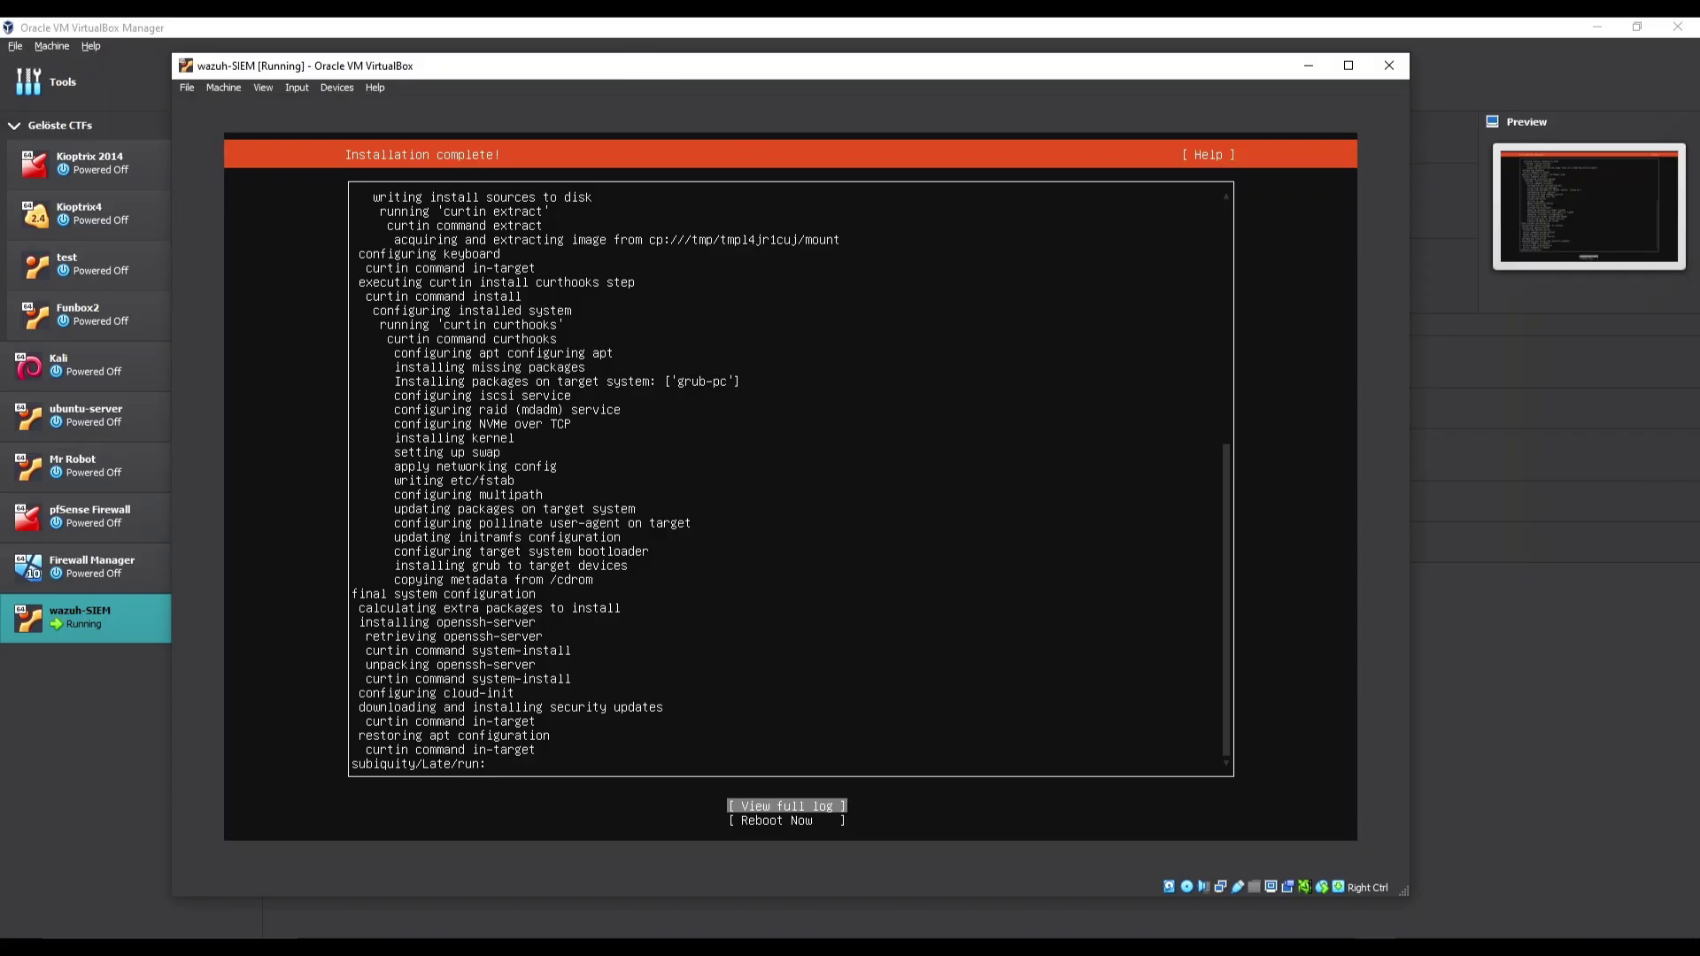
{"action": "key", "text": "Down"}
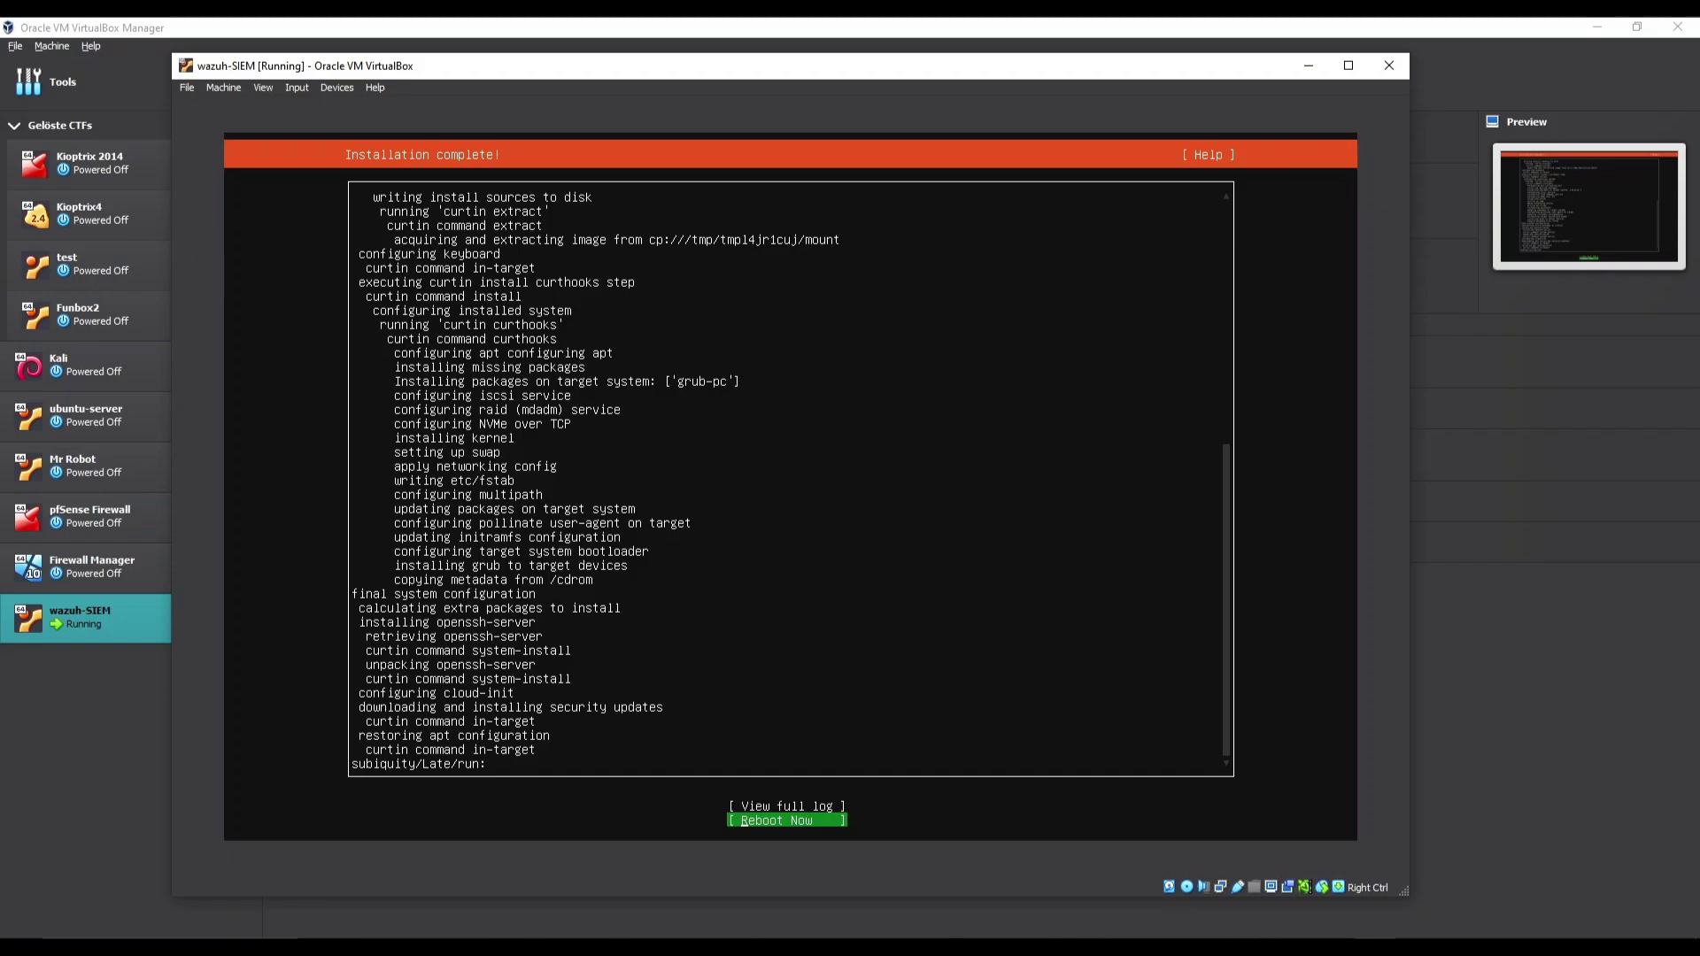
{"action": "left_click_drag", "start_coordinate": [552, 69], "coordinate": [648, 77]}
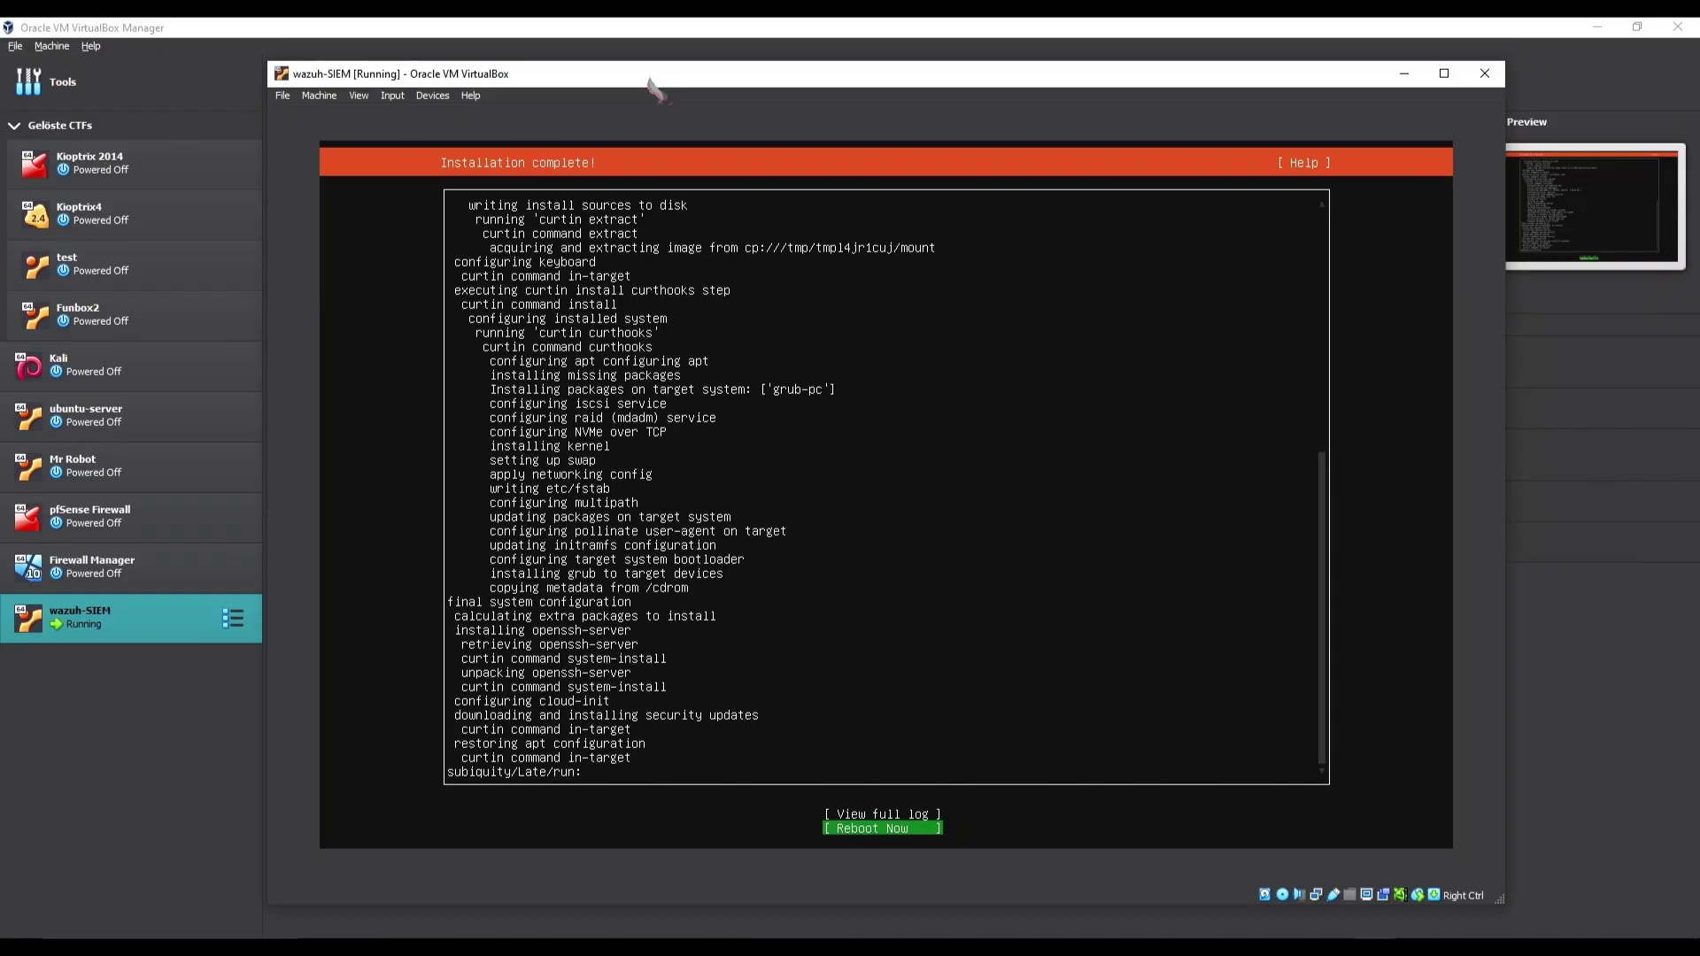
{"action": "left_click_drag", "start_coordinate": [651, 80], "coordinate": [724, 196]}
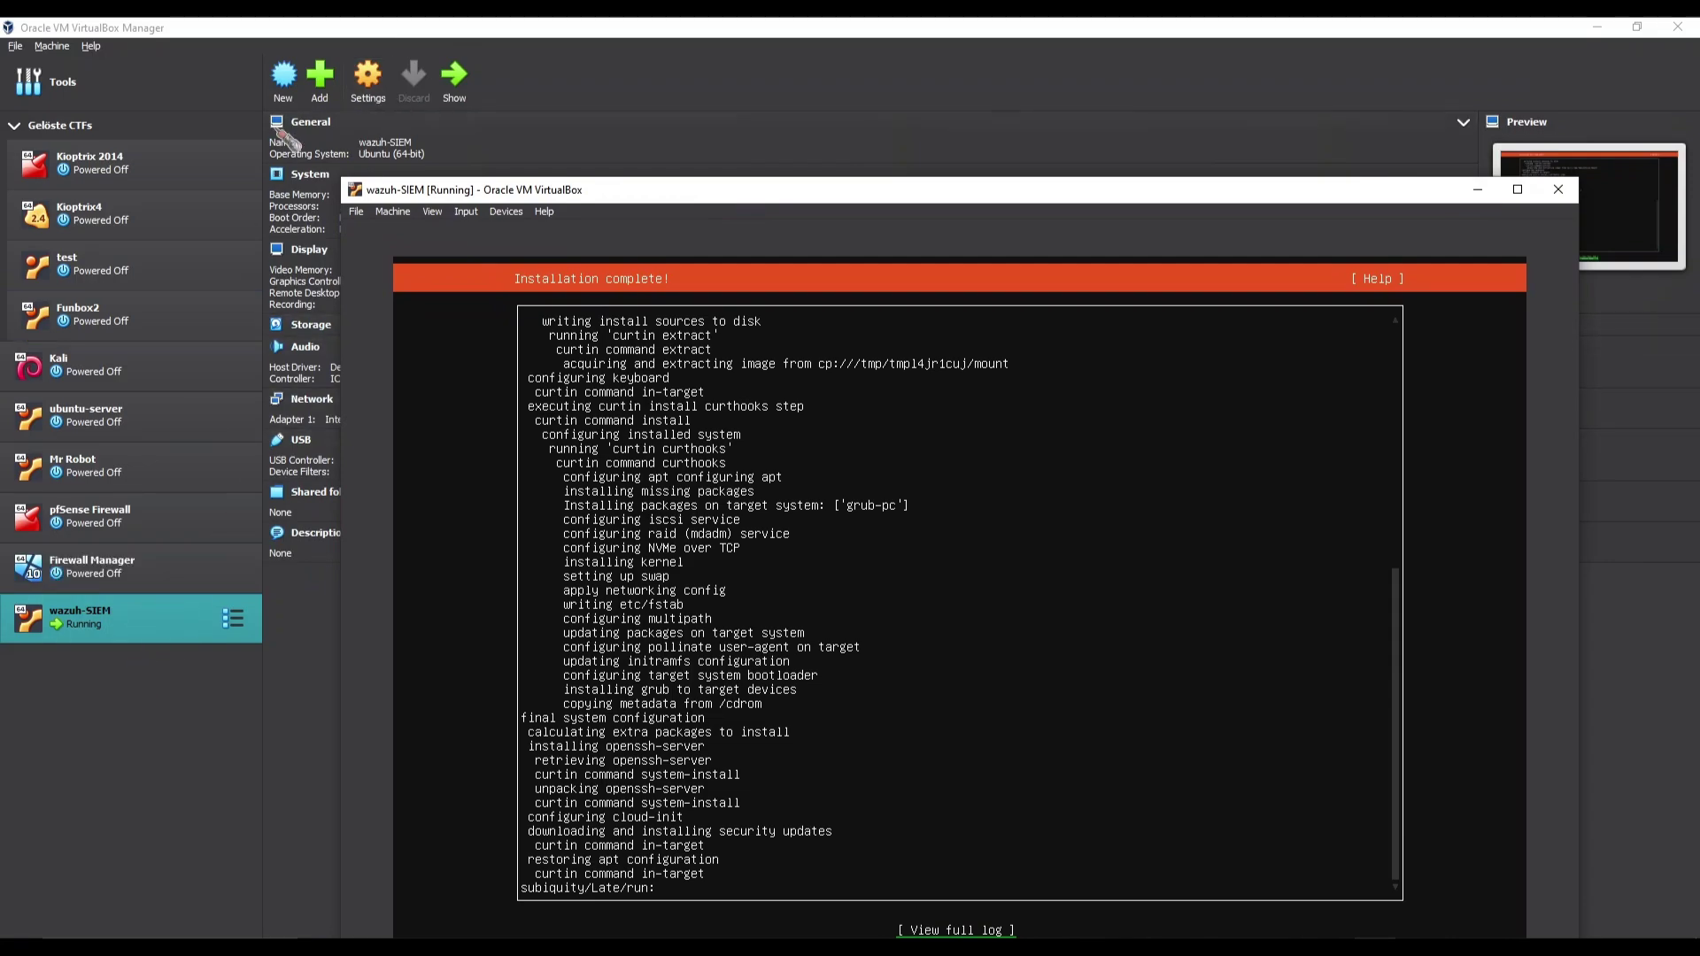
Inspect the wazuh-SIEM virtual machine's storage settings for the attached Ubuntu 24.04.3 live server image, and minimize the settings.
{"action": "left_click", "coordinate": [370, 86]}
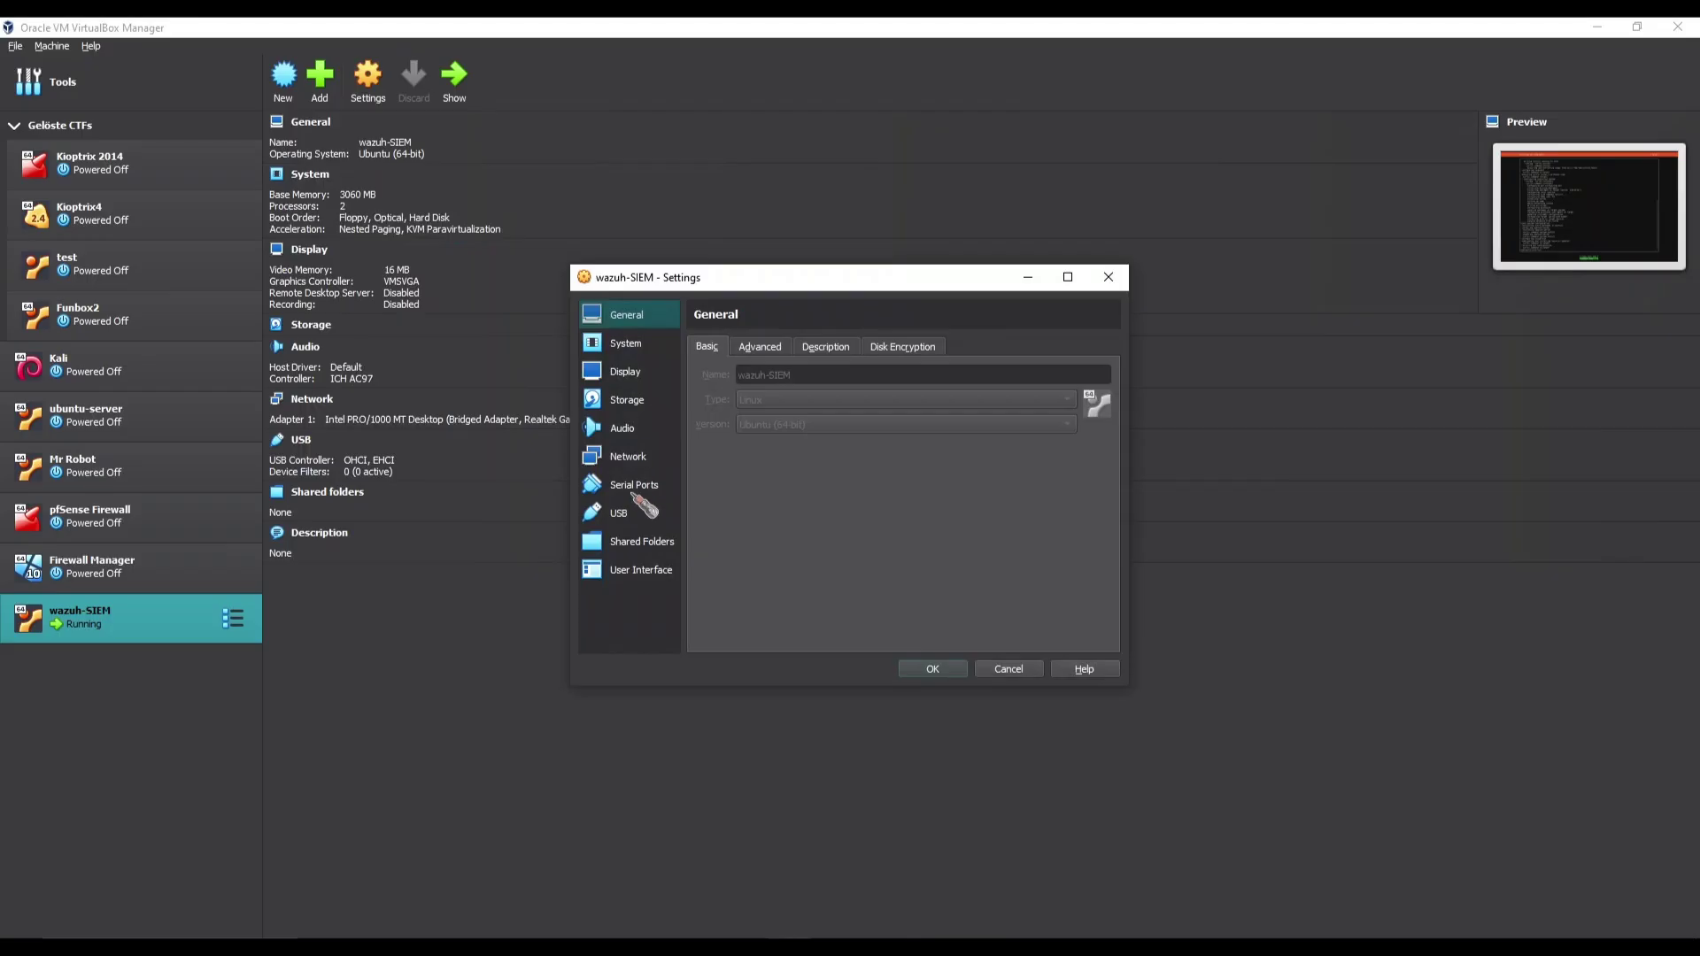
{"action": "left_click", "coordinate": [632, 410]}
{"action": "left_click", "coordinate": [763, 384]}
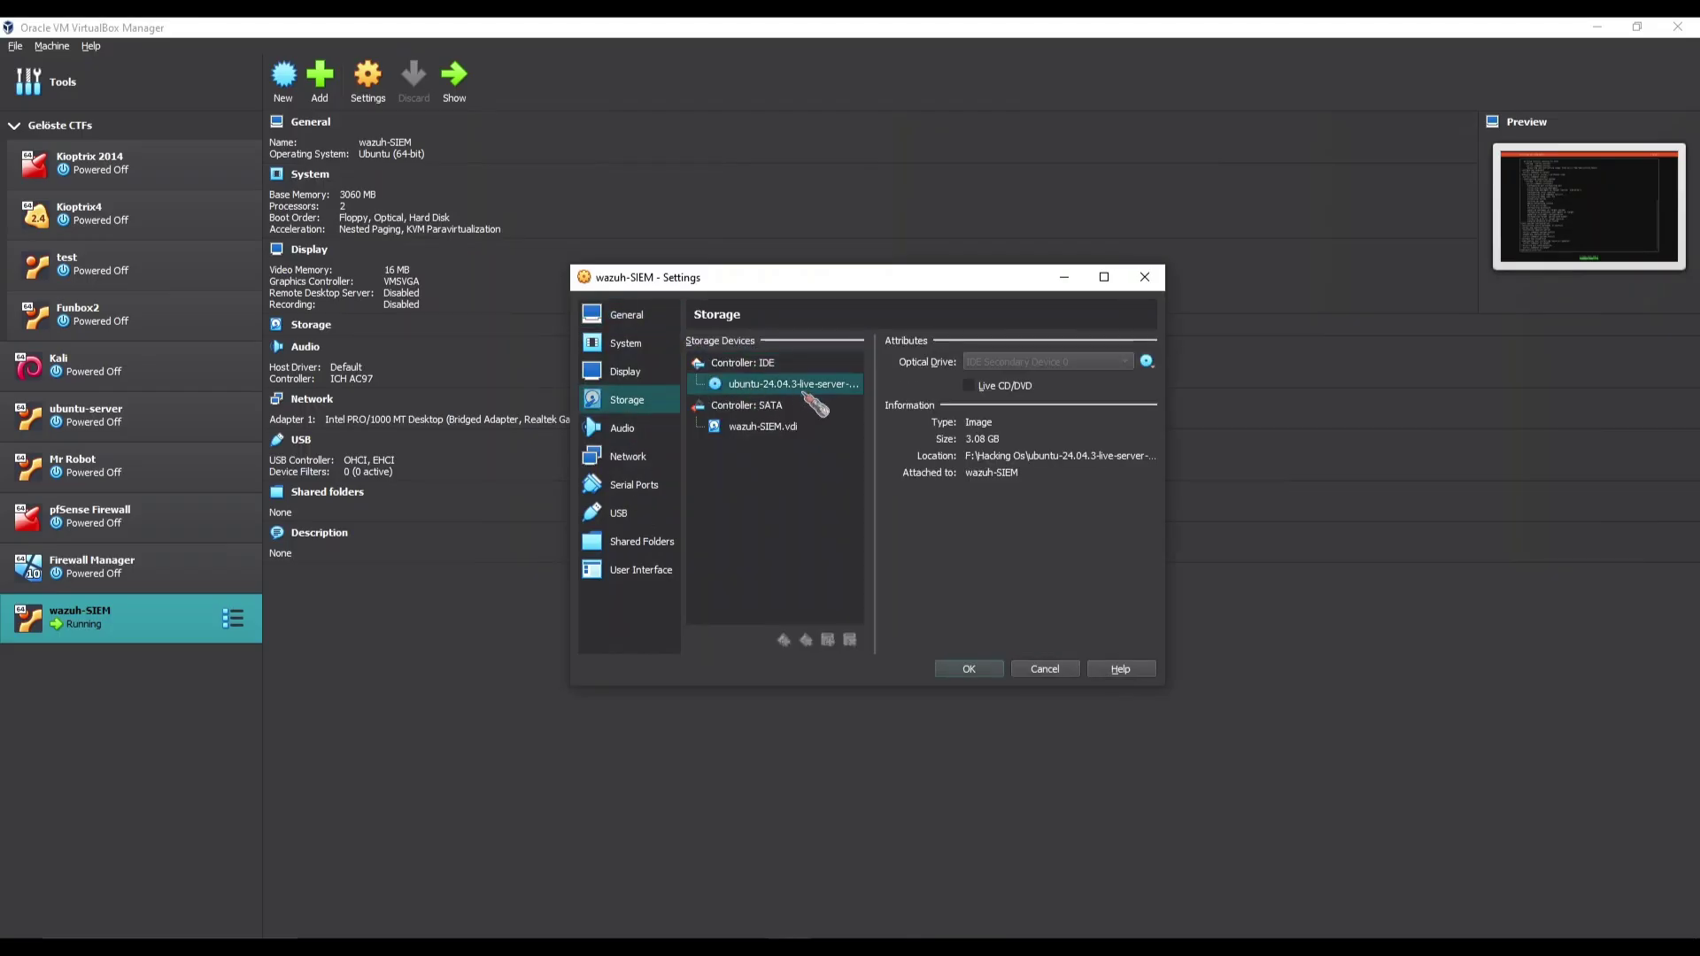
{"action": "left_click_drag", "start_coordinate": [874, 392], "coordinate": [962, 374]}
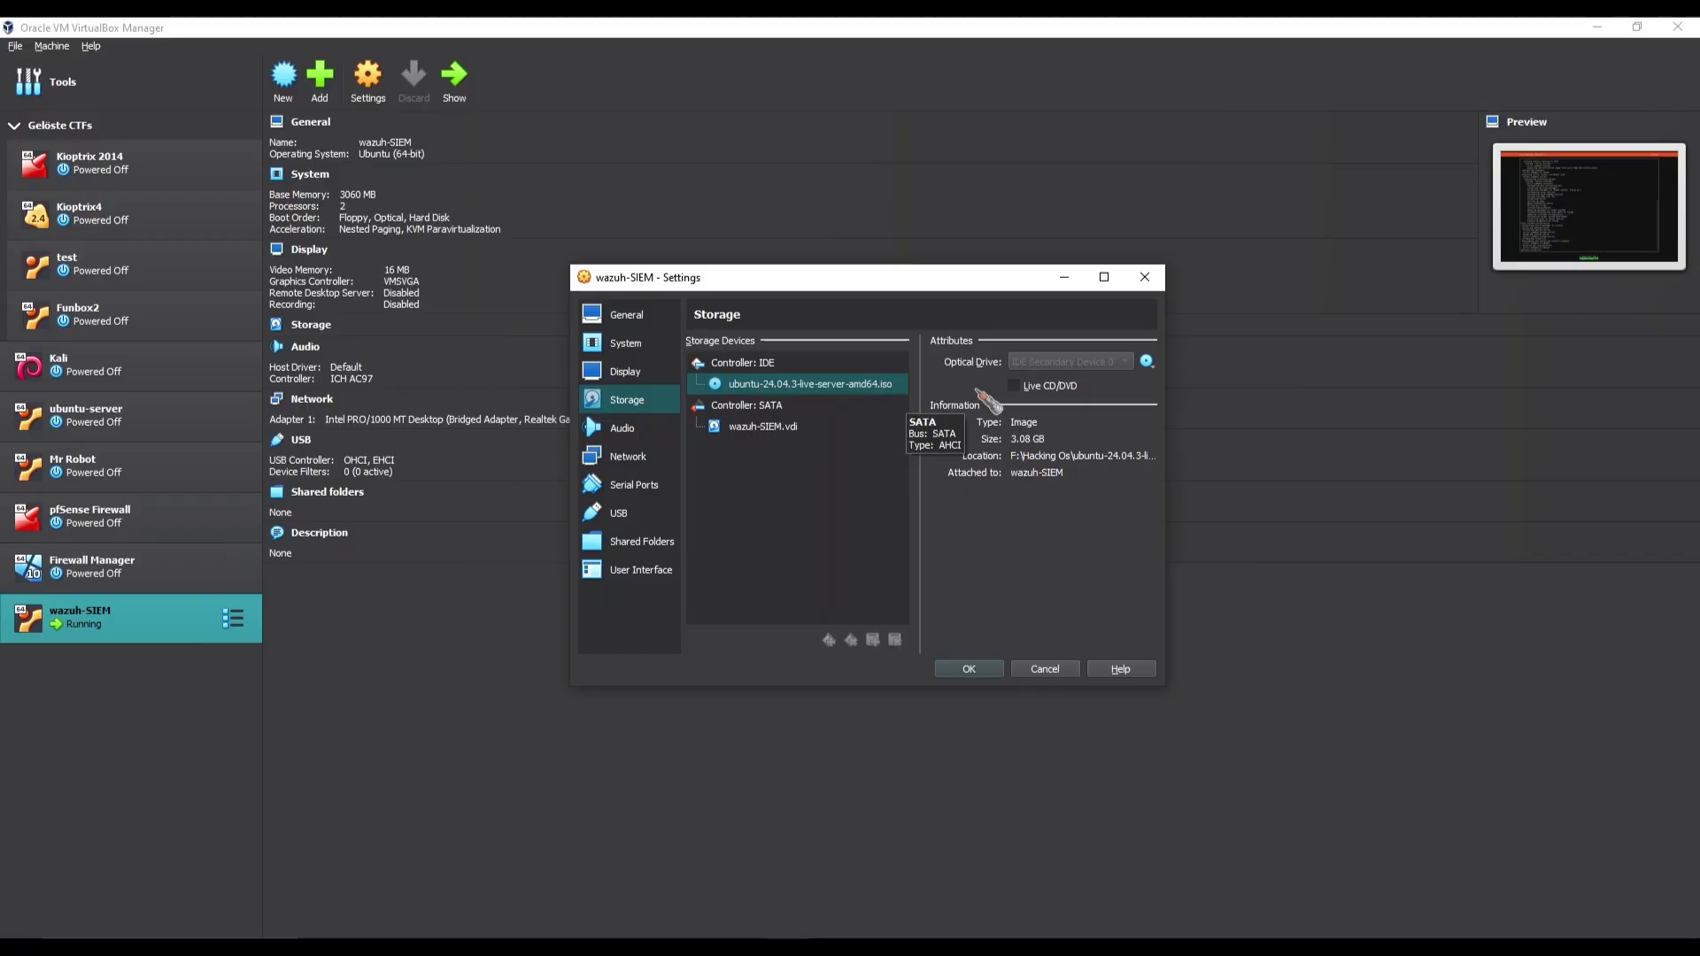
{"action": "left_click", "coordinate": [1064, 279]}
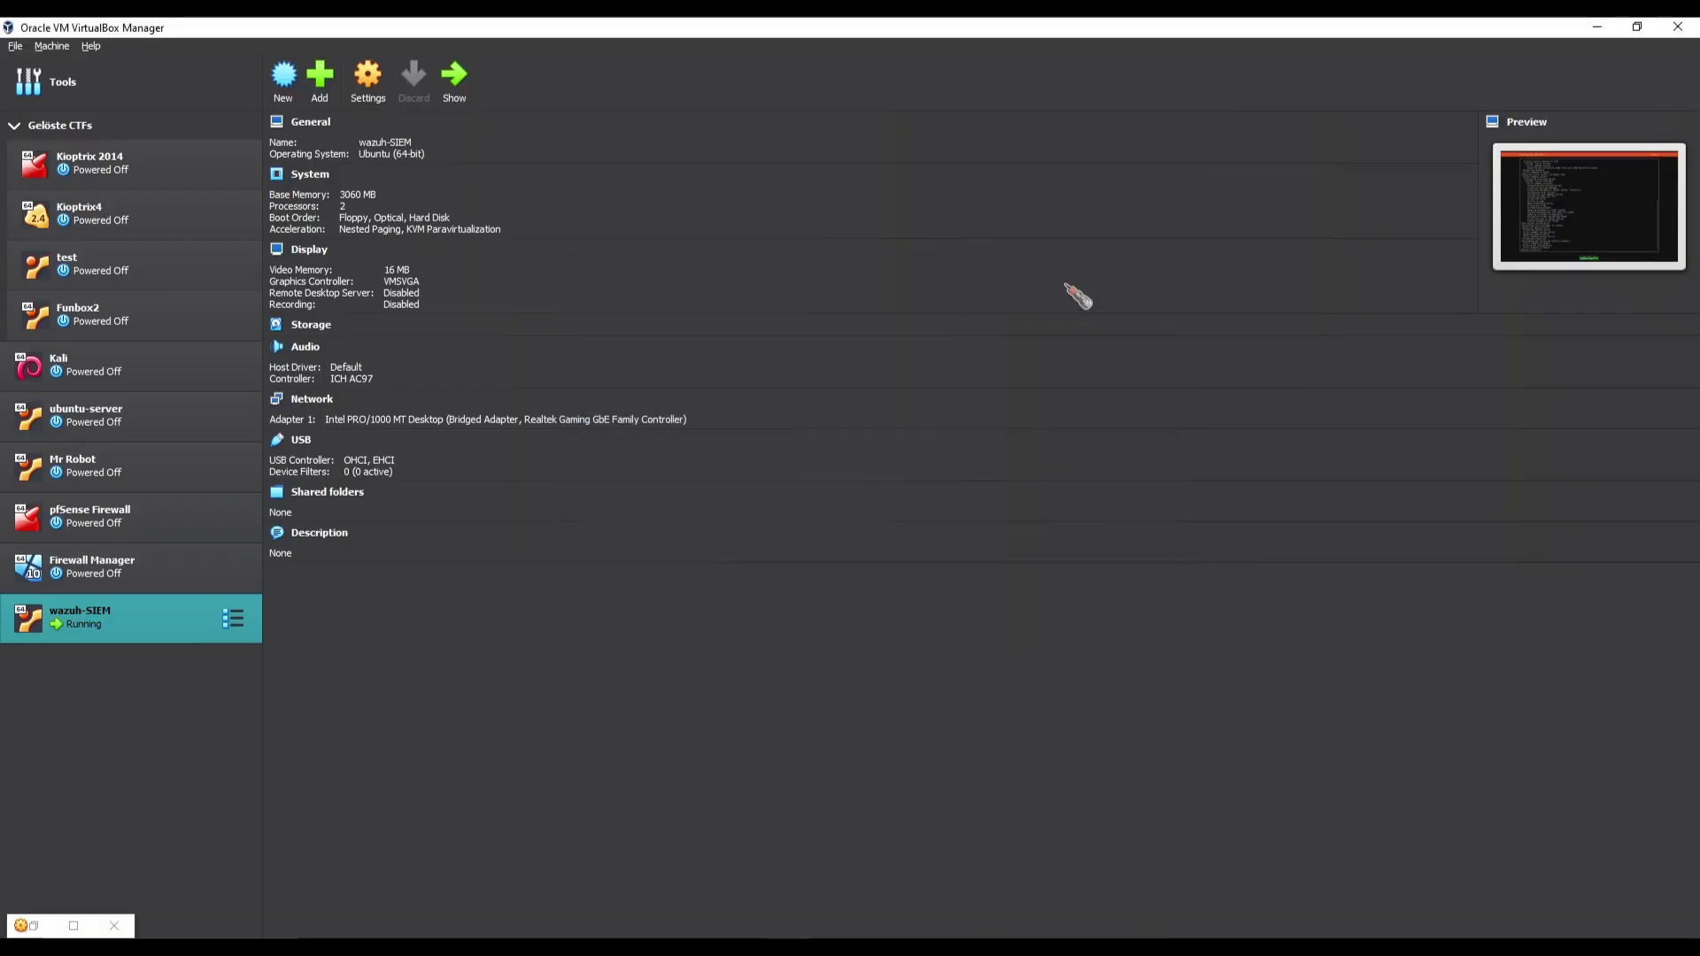
Bring back the wazuh-SIEM machine window, reboot from the finished installer, and power off the virtual machine.
{"action": "left_click", "coordinate": [1385, 947]}
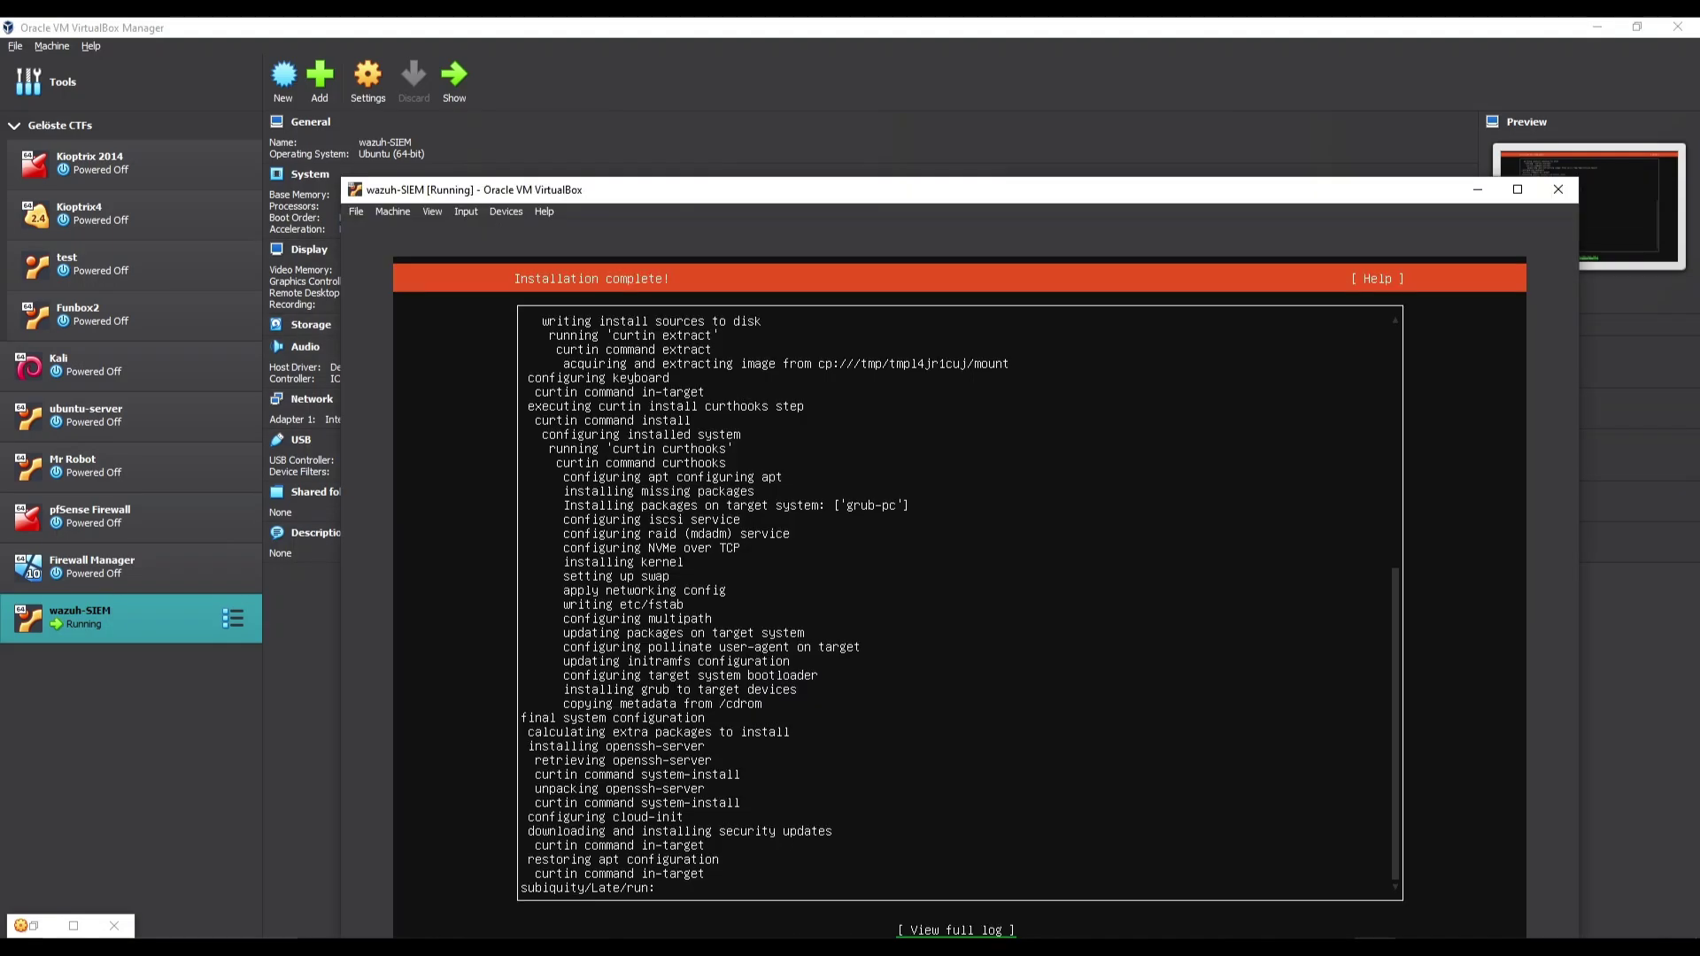
{"action": "left_click_drag", "start_coordinate": [965, 188], "coordinate": [801, 78]}
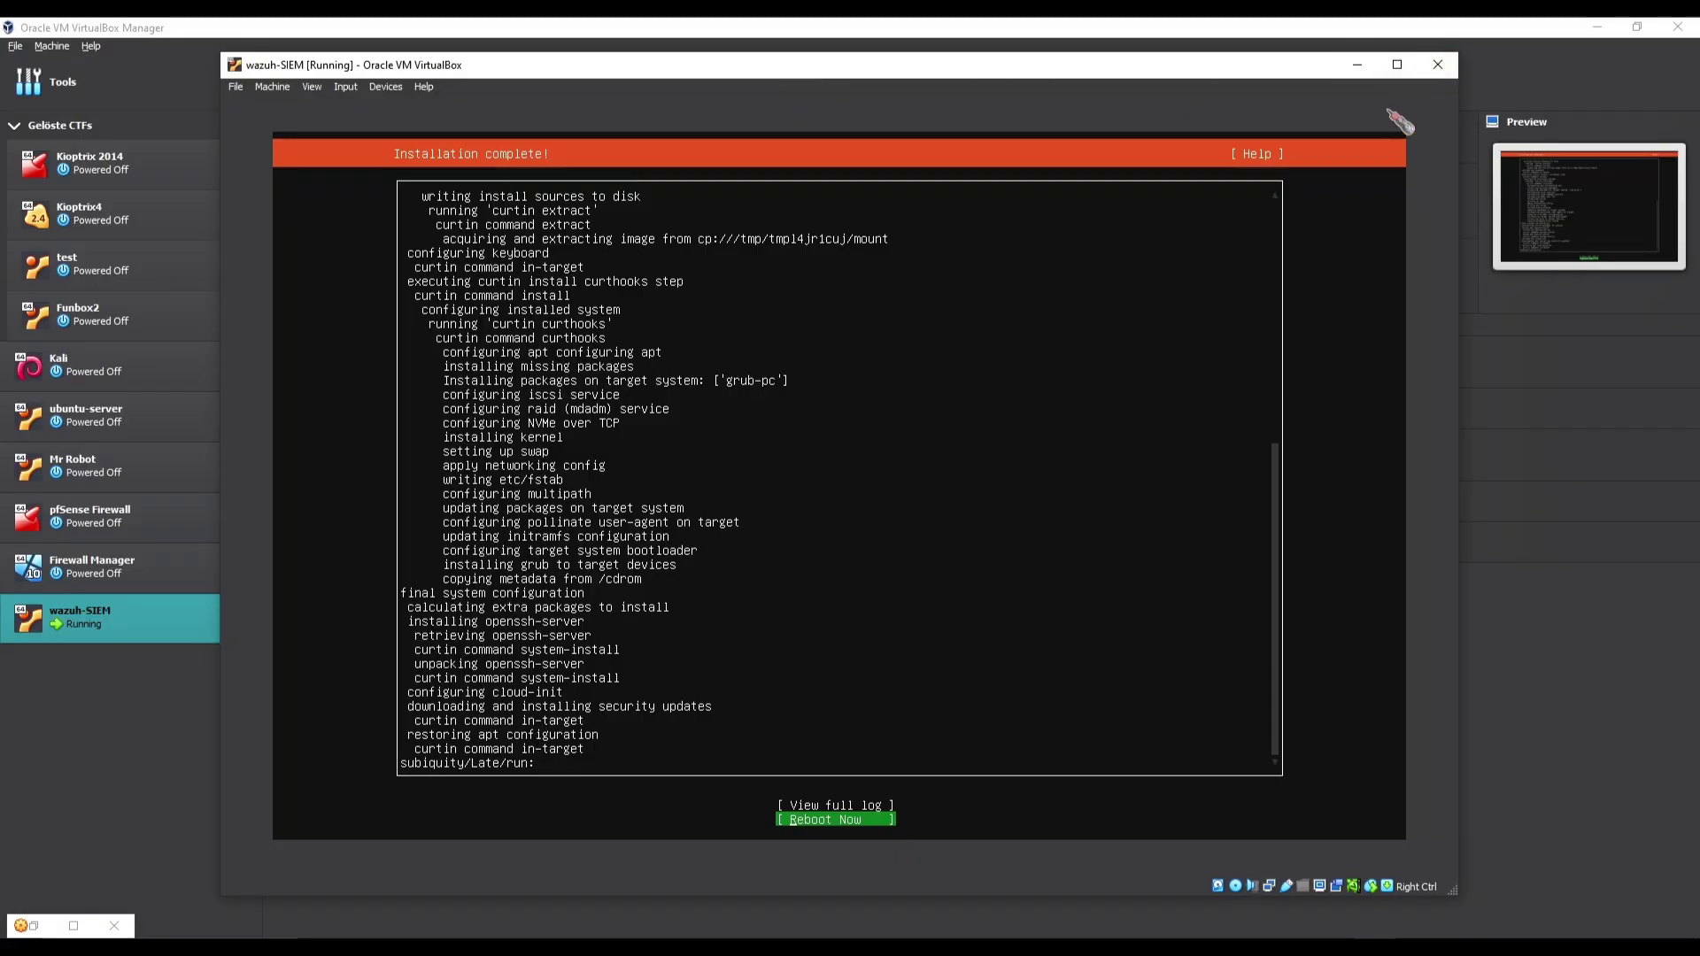
{"action": "key", "text": "Return"}
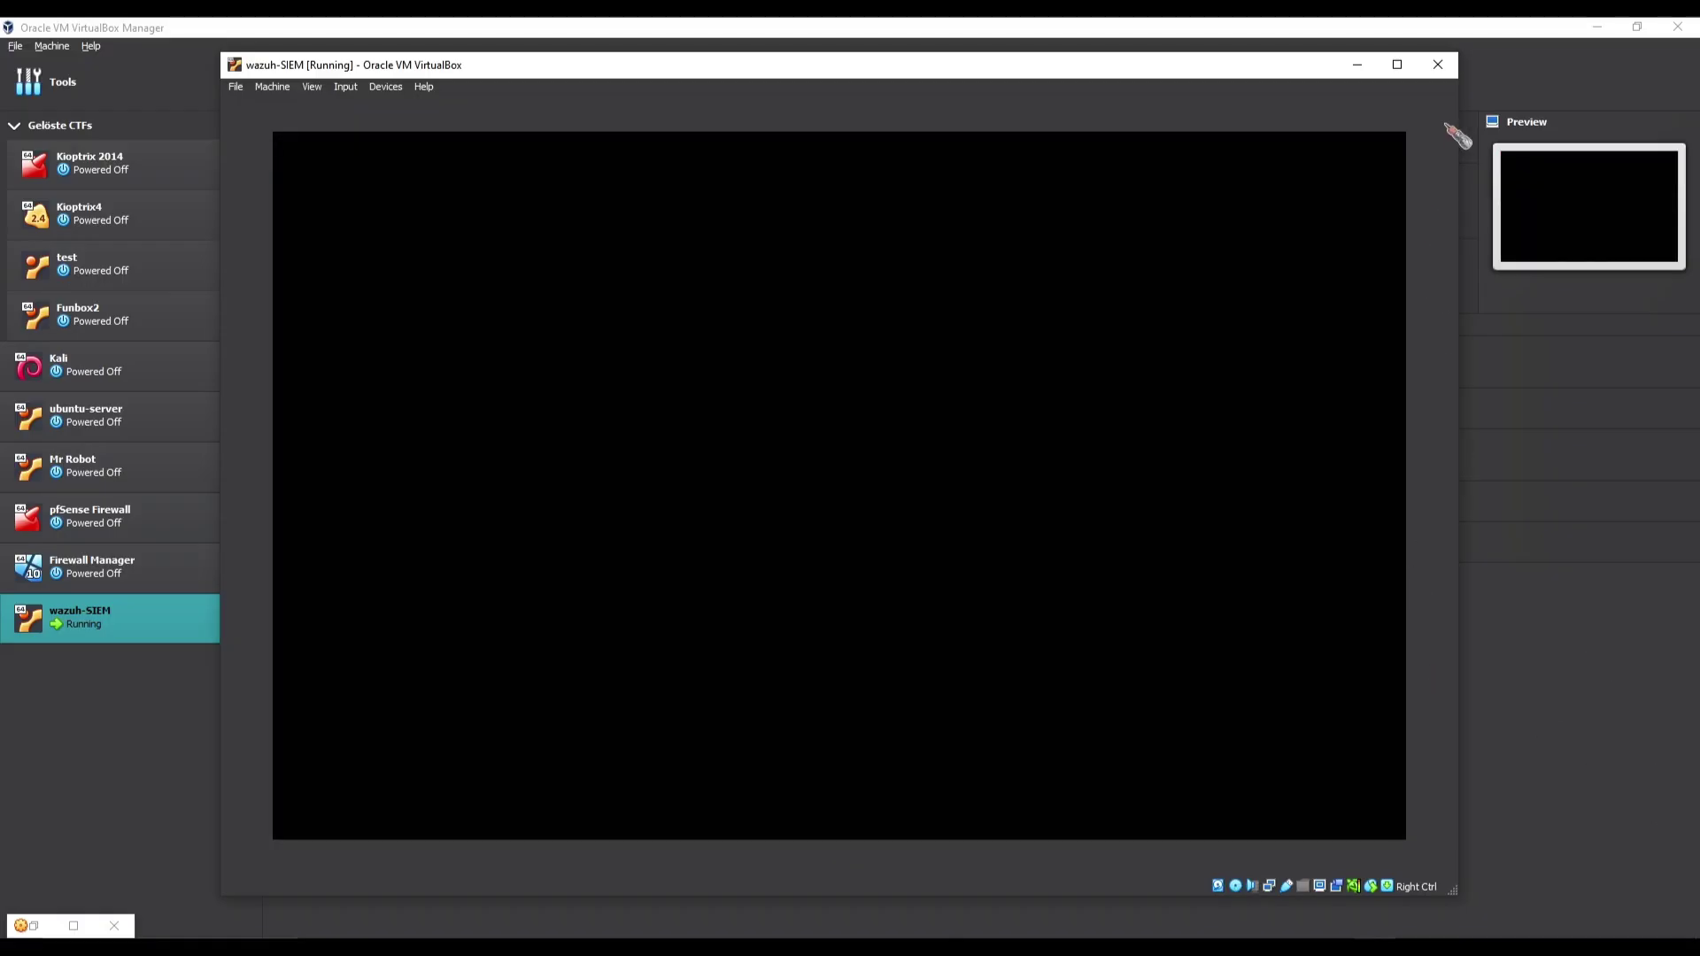
{"action": "left_click", "coordinate": [1440, 67]}
{"action": "left_click", "coordinate": [834, 504]}
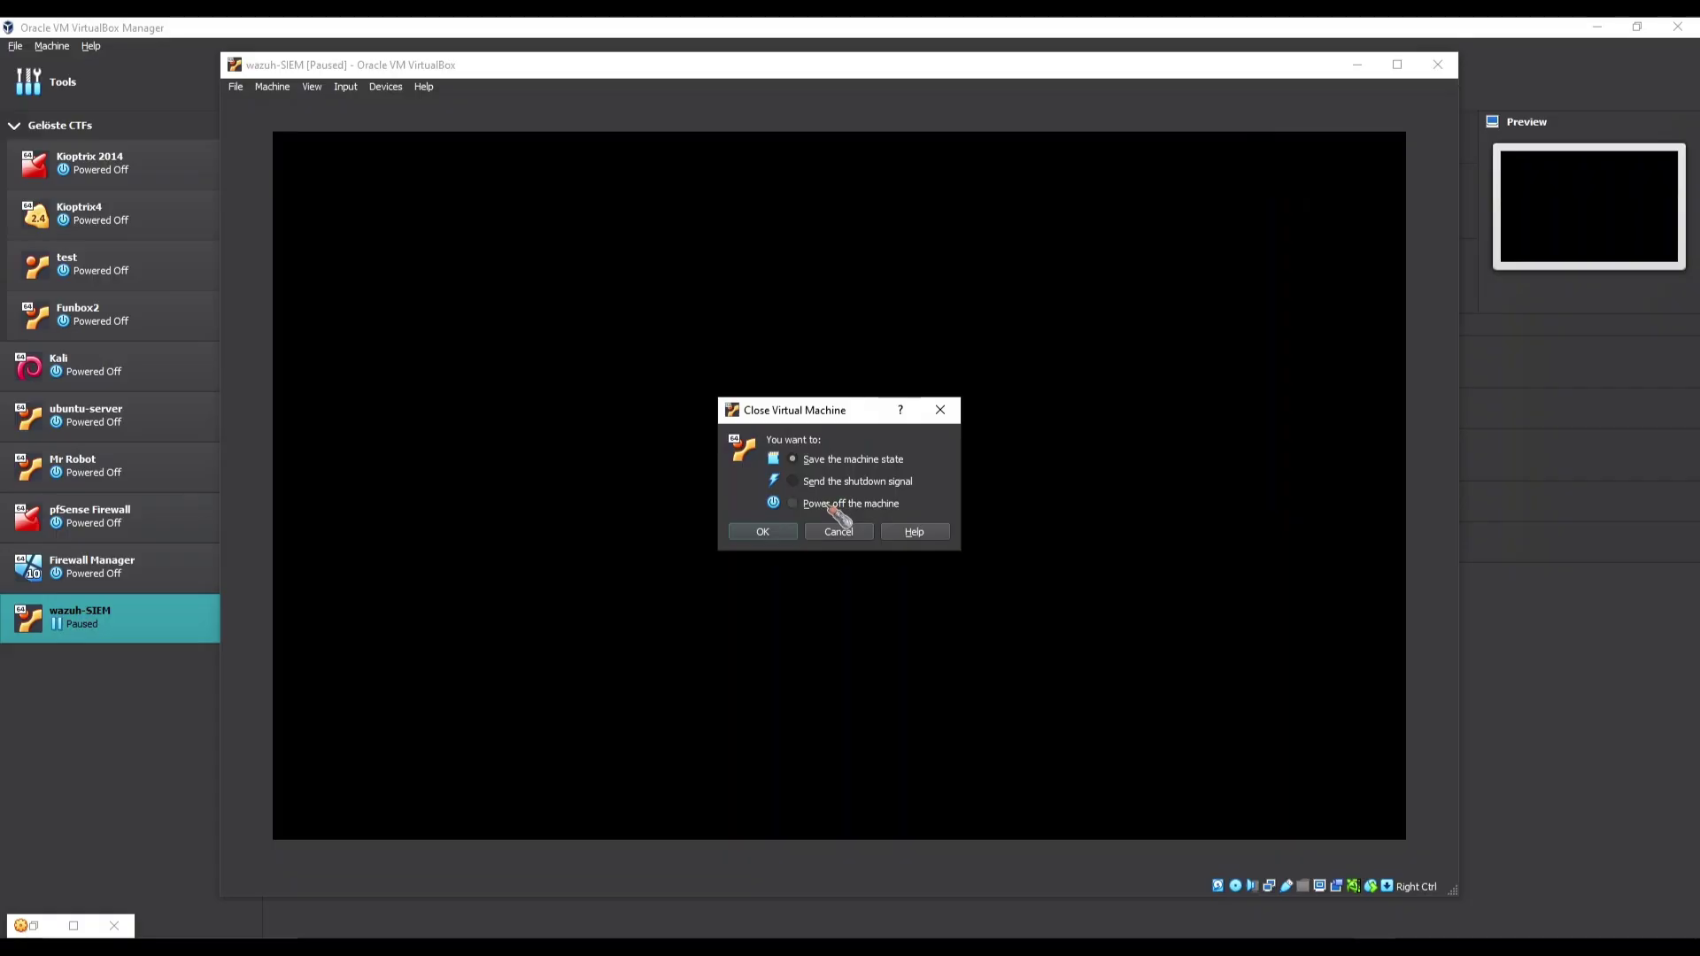
{"action": "left_click", "coordinate": [762, 532]}
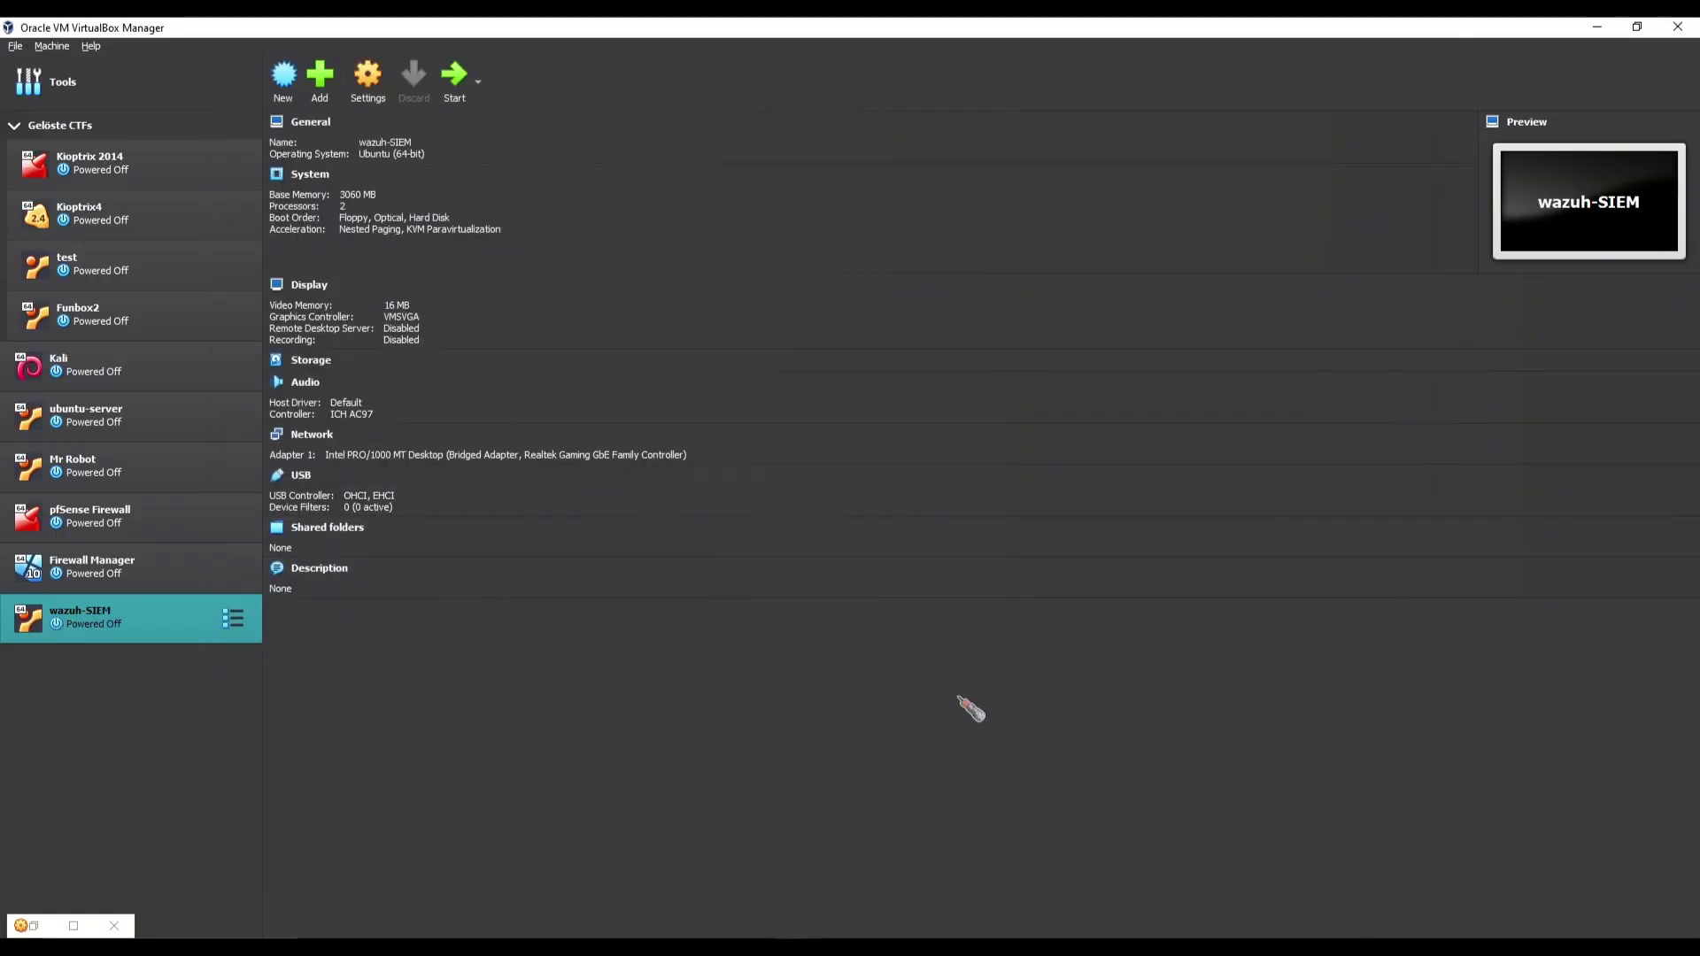
Remove the optical drive holding the Ubuntu 24.04.3 live server ISO from the wazuh-SIEM storage and save the settings.
{"action": "left_click", "coordinate": [381, 89]}
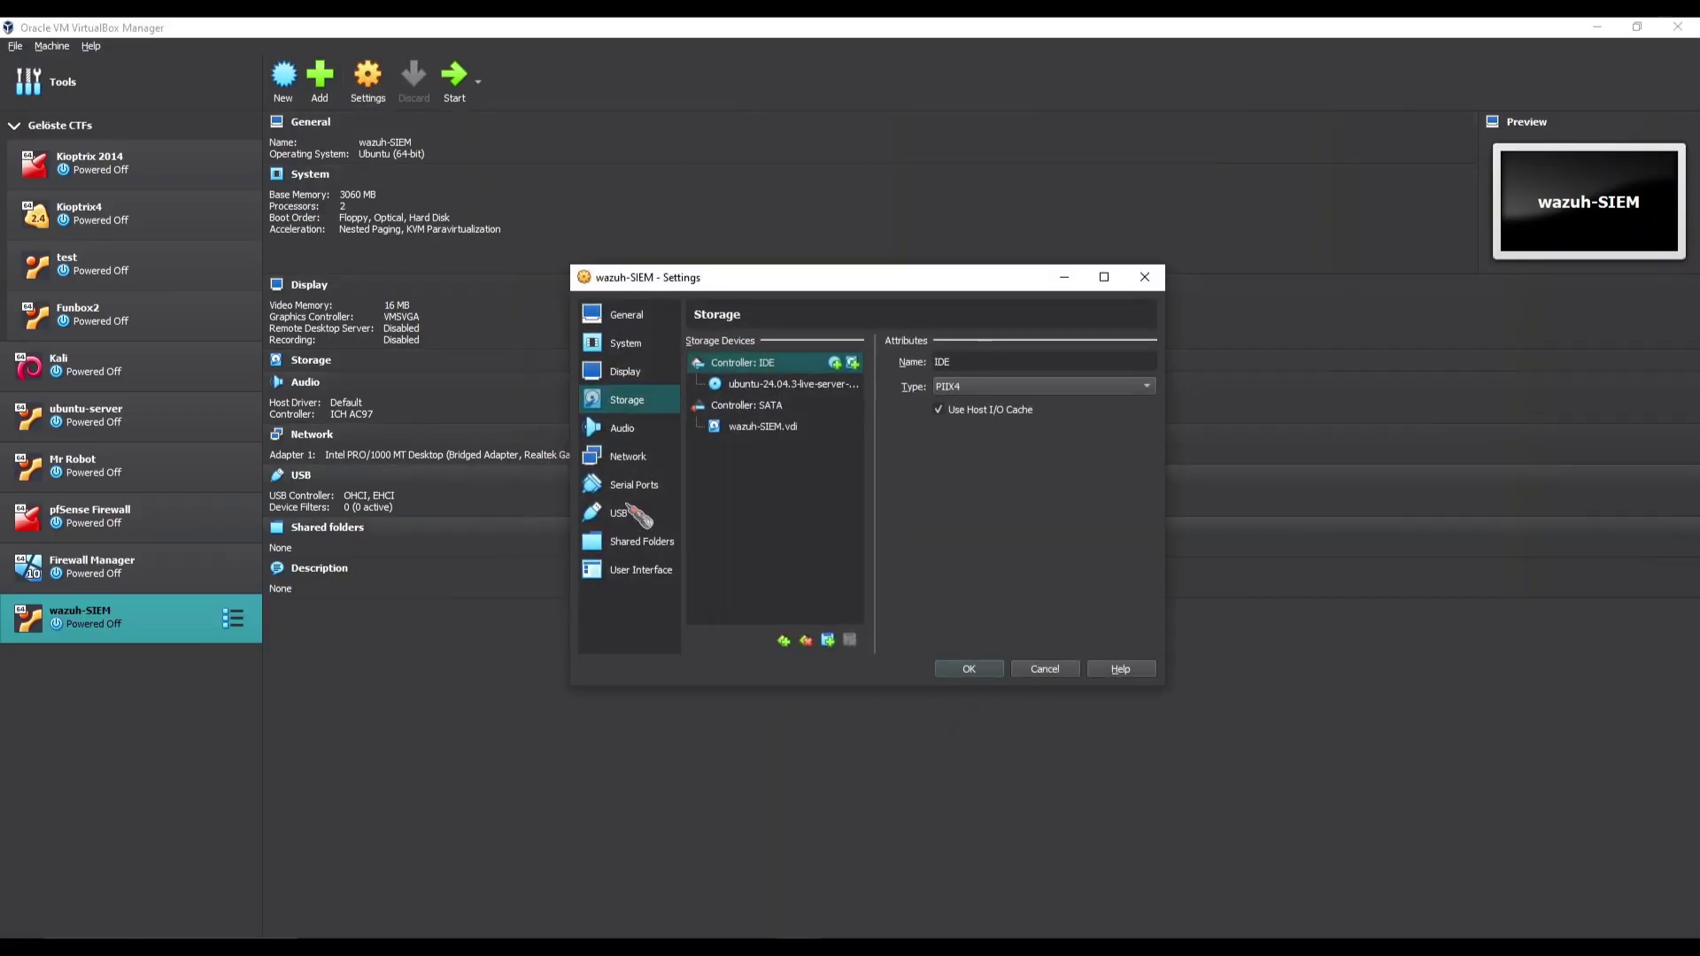
{"action": "left_click", "coordinate": [796, 386]}
{"action": "right_click", "coordinate": [794, 389]}
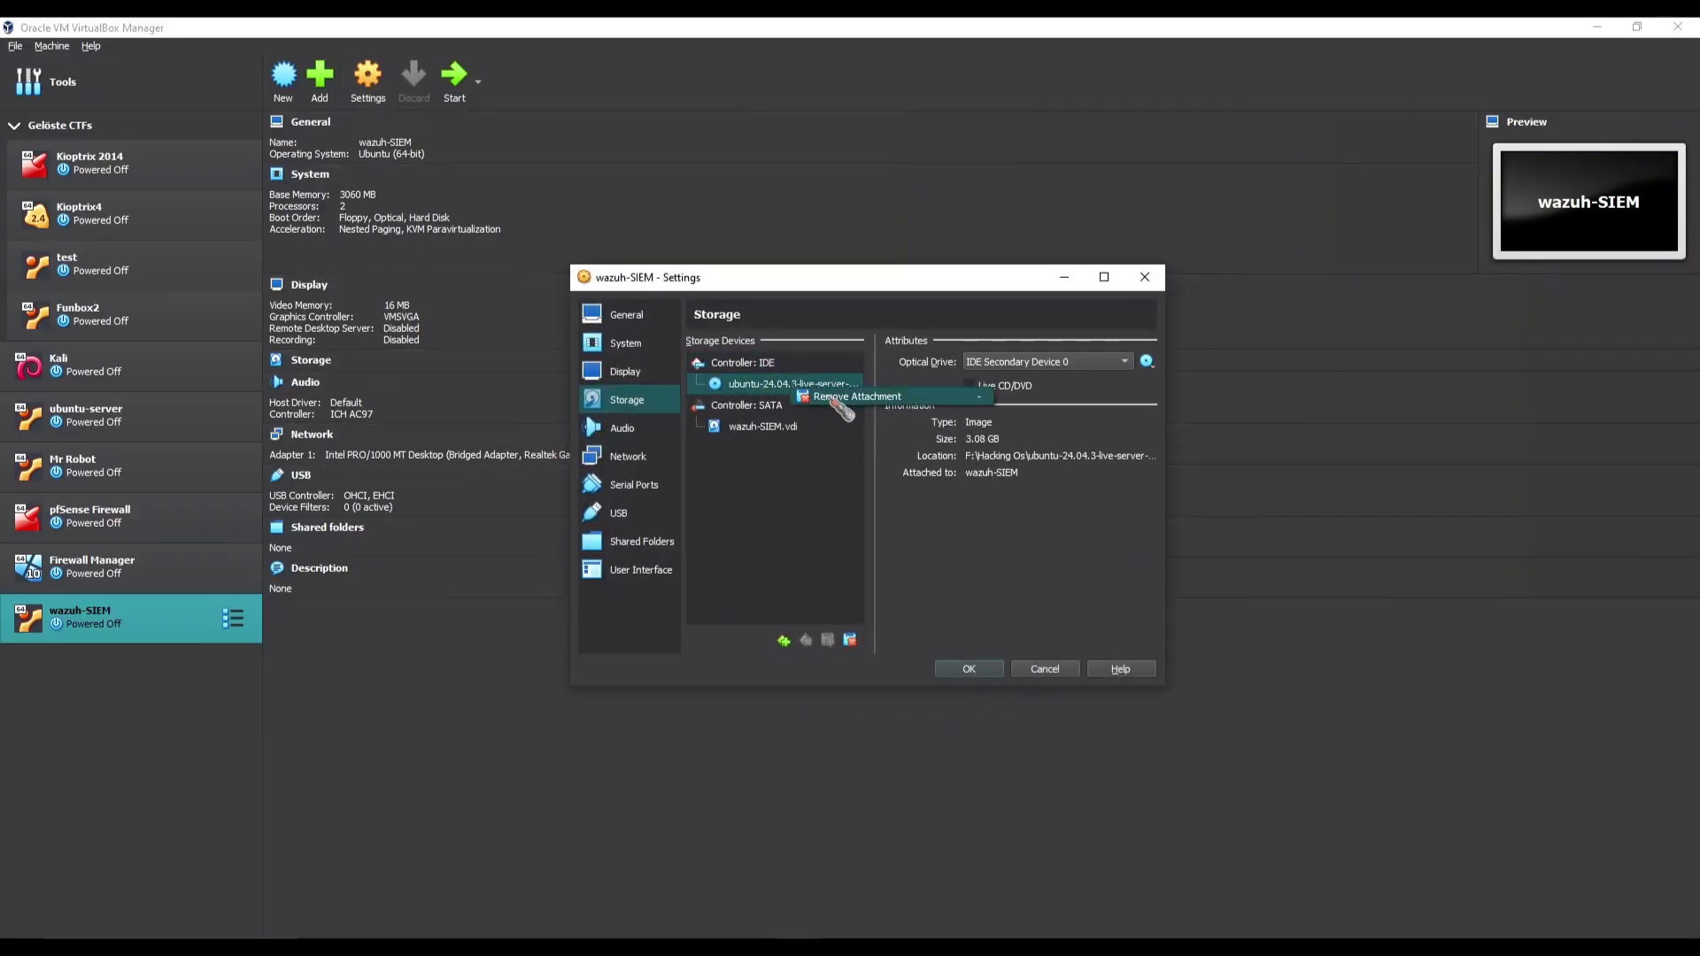
{"action": "left_click", "coordinate": [829, 398]}
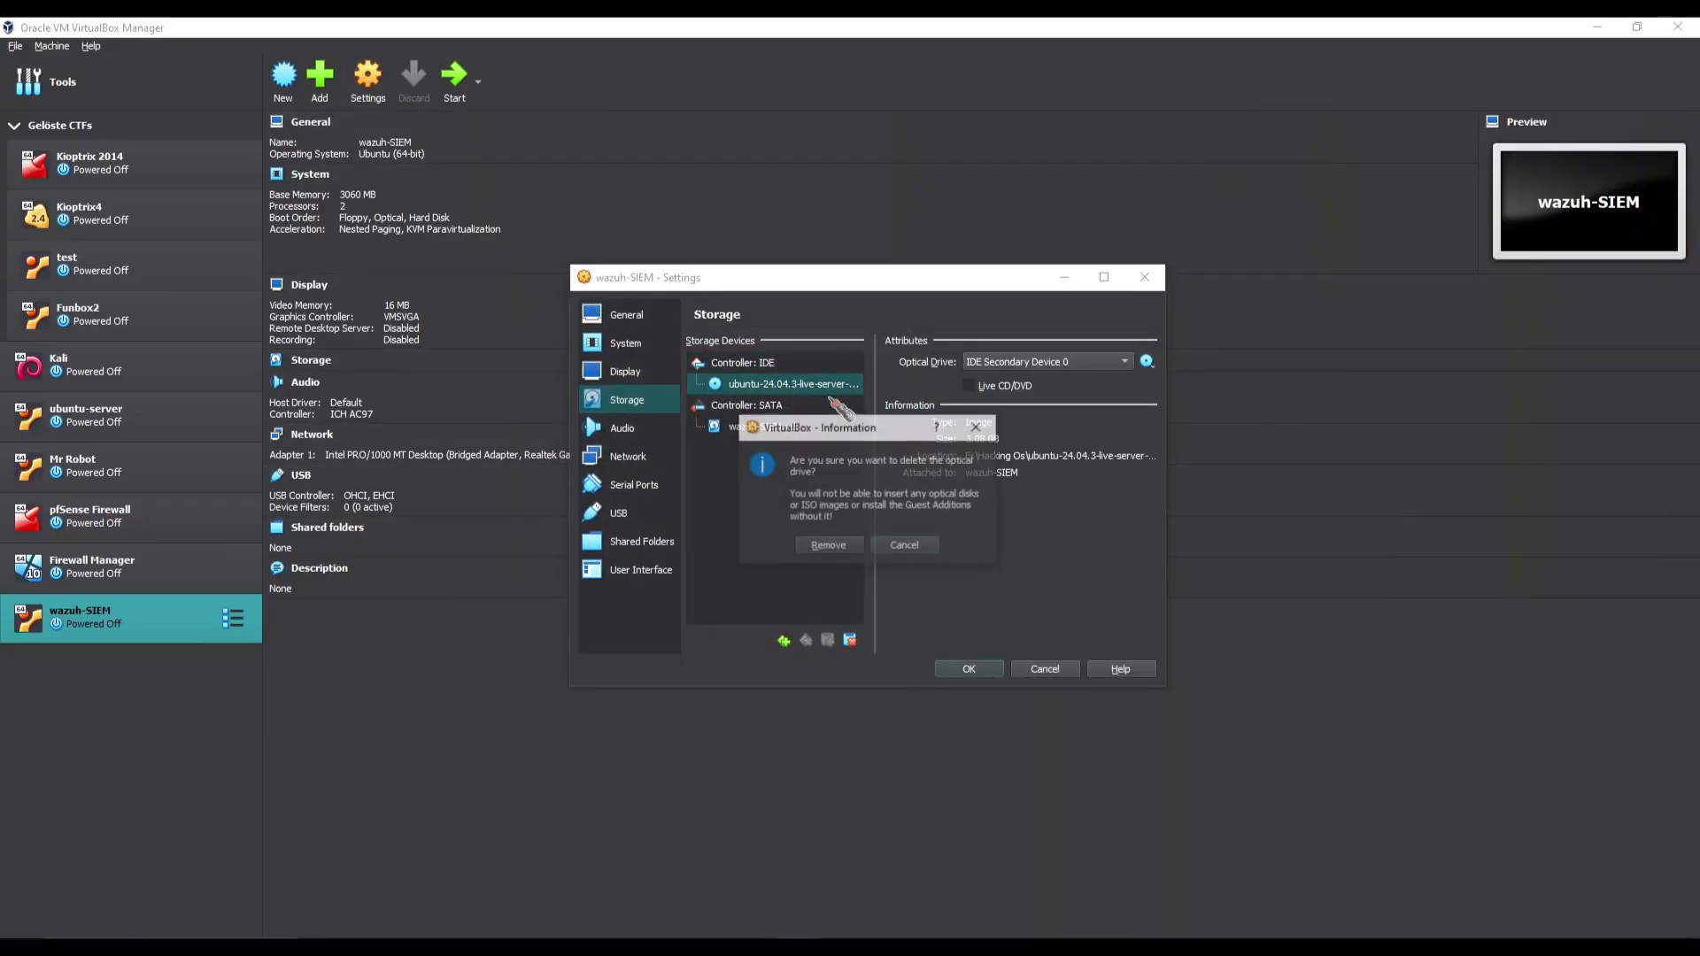
{"action": "left_click", "coordinate": [837, 545]}
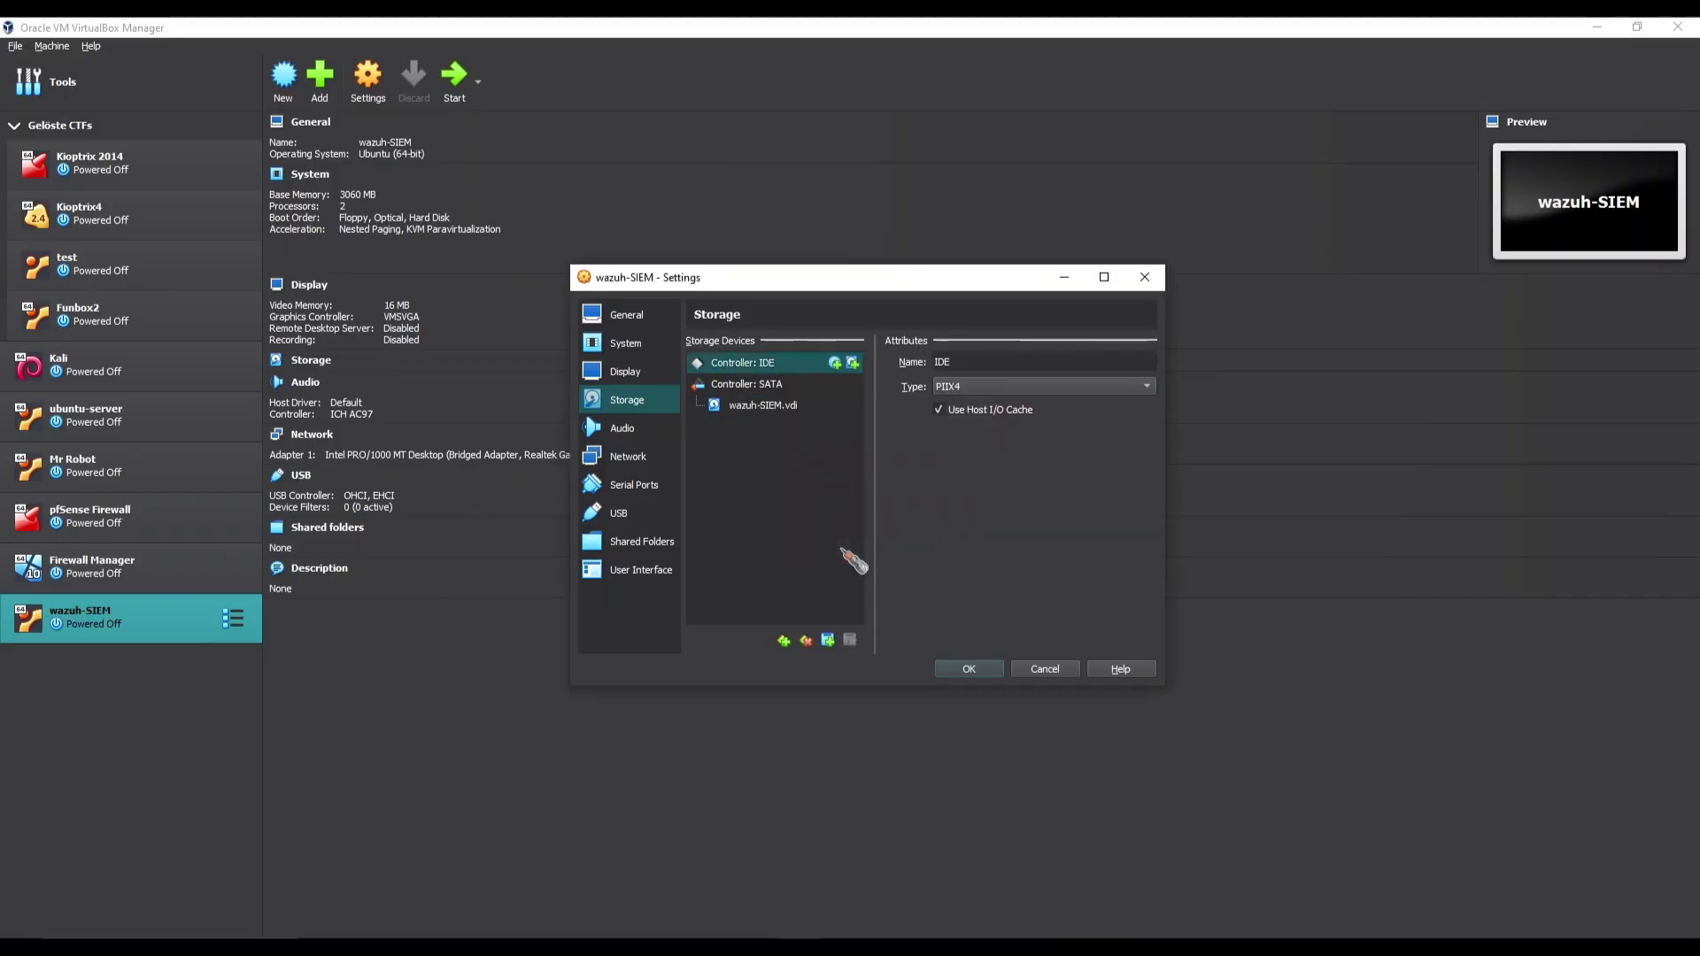
{"action": "left_click", "coordinate": [972, 670]}
Start the wazuh-SIEM virtual machine and log in at the console as wazuh with the account password.
{"action": "left_click", "coordinate": [455, 78]}
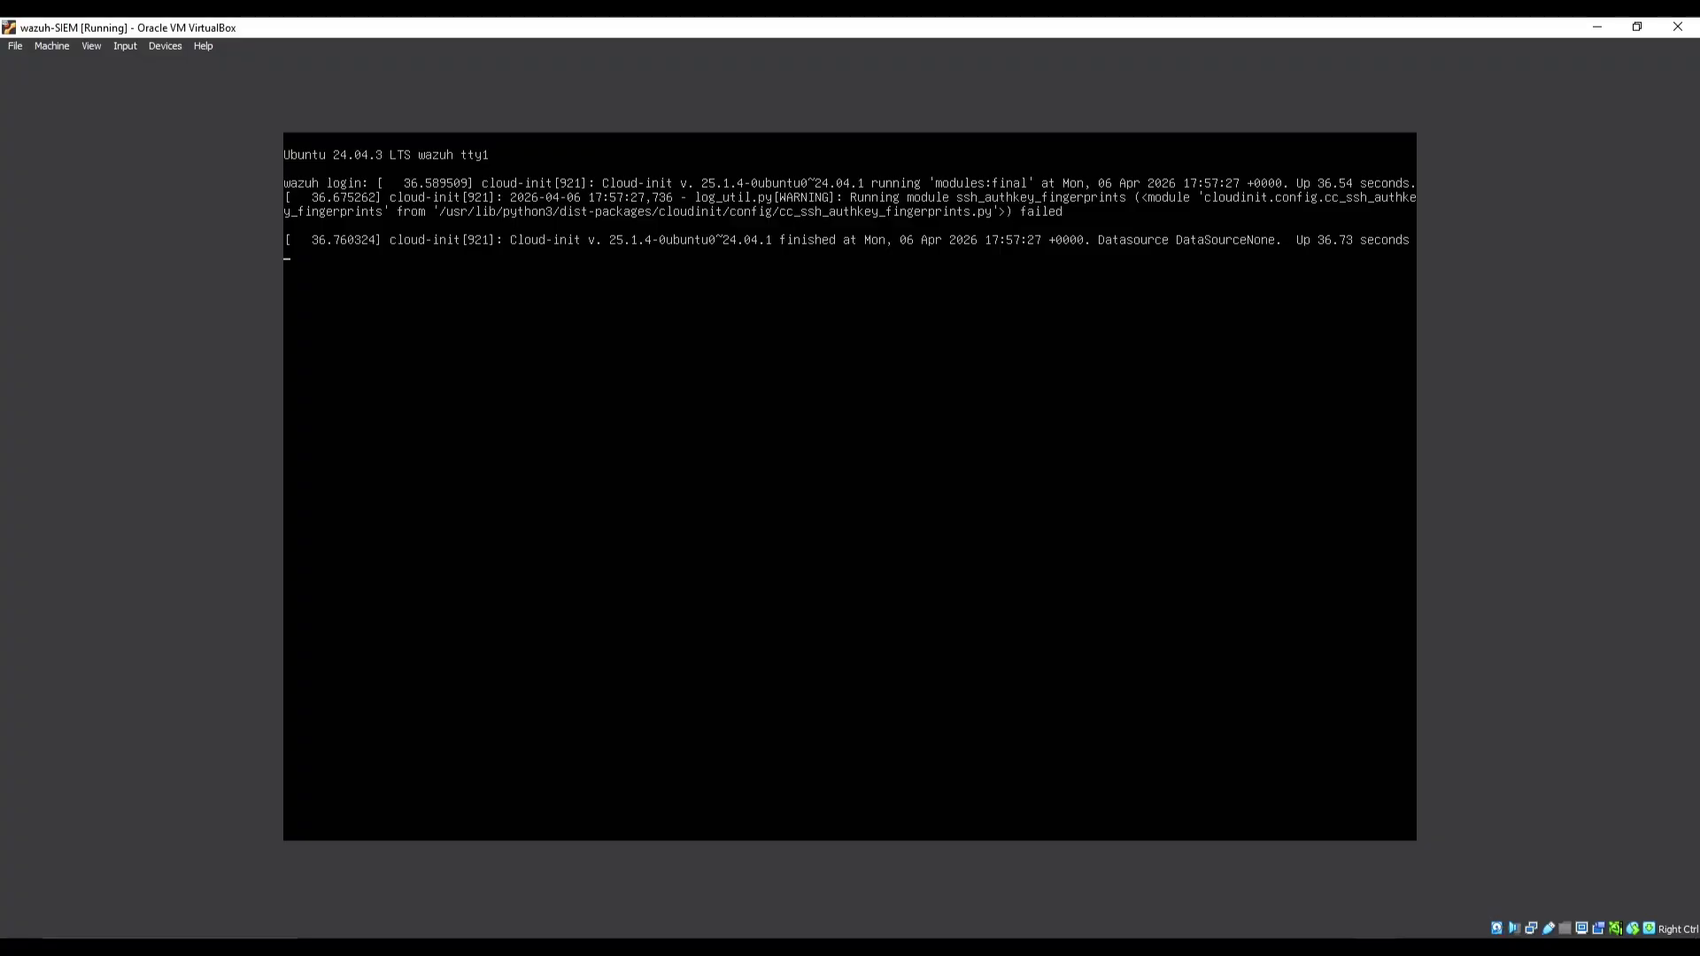
{"action": "key", "text": "Return"}
{"action": "key", "text": "Return"}
{"action": "type", "text": "wazuh"}
{"action": "key", "text": "Return"}
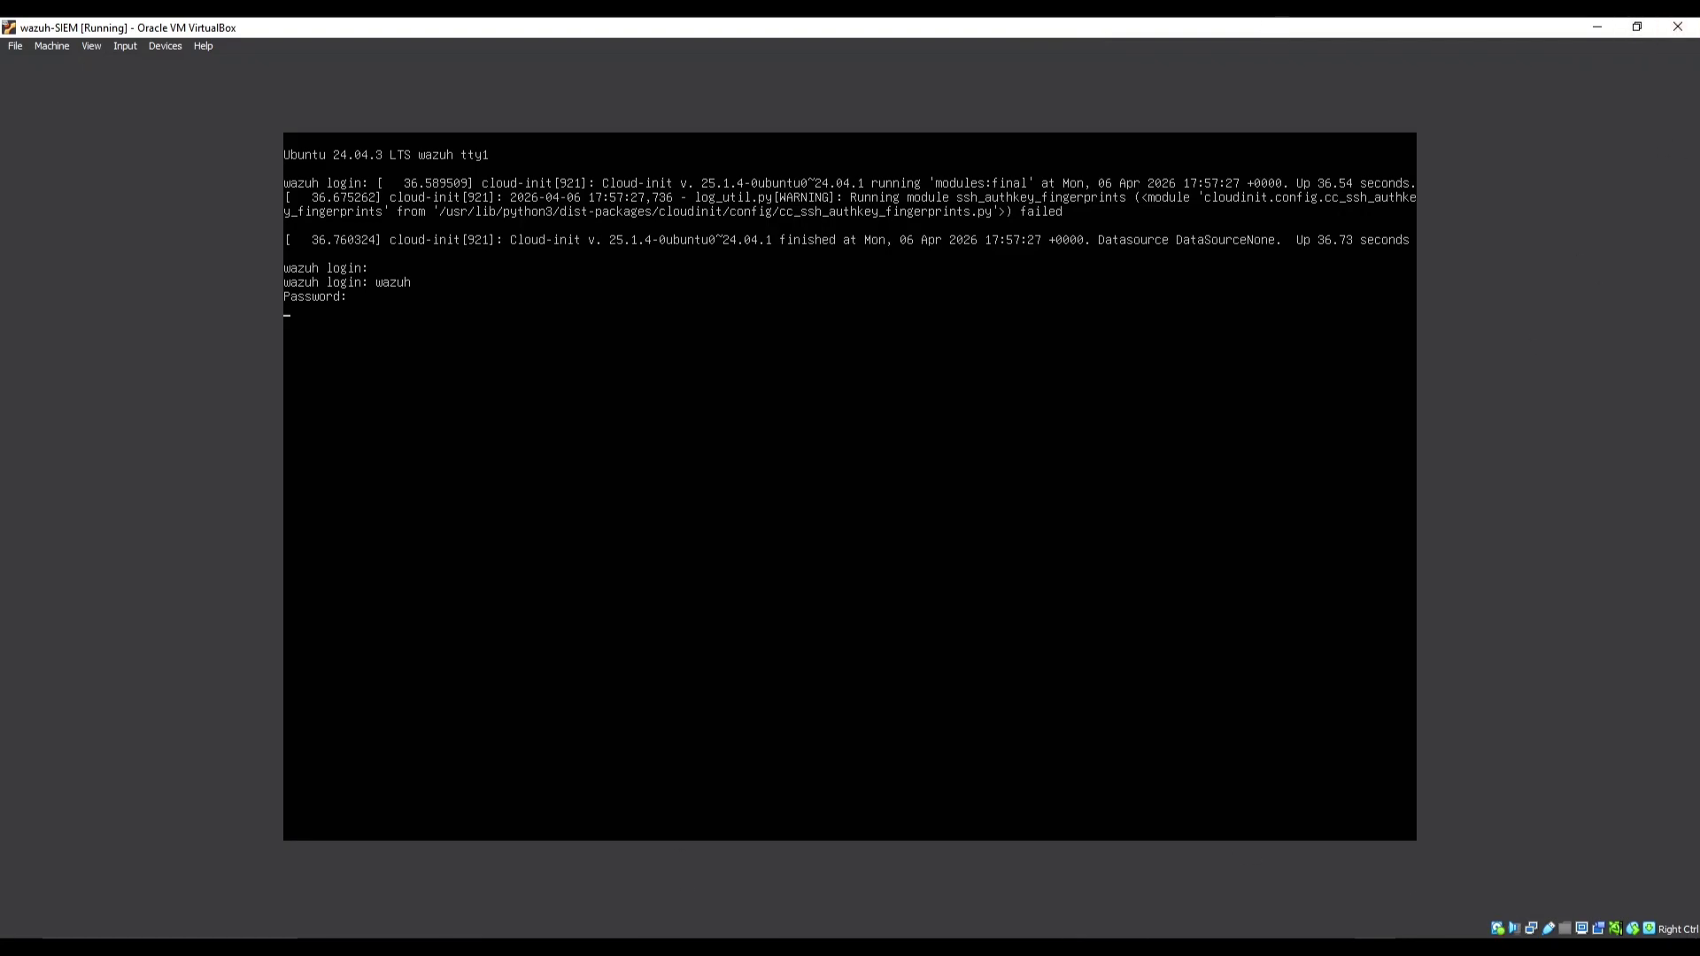
{"action": "key", "text": "Return"}
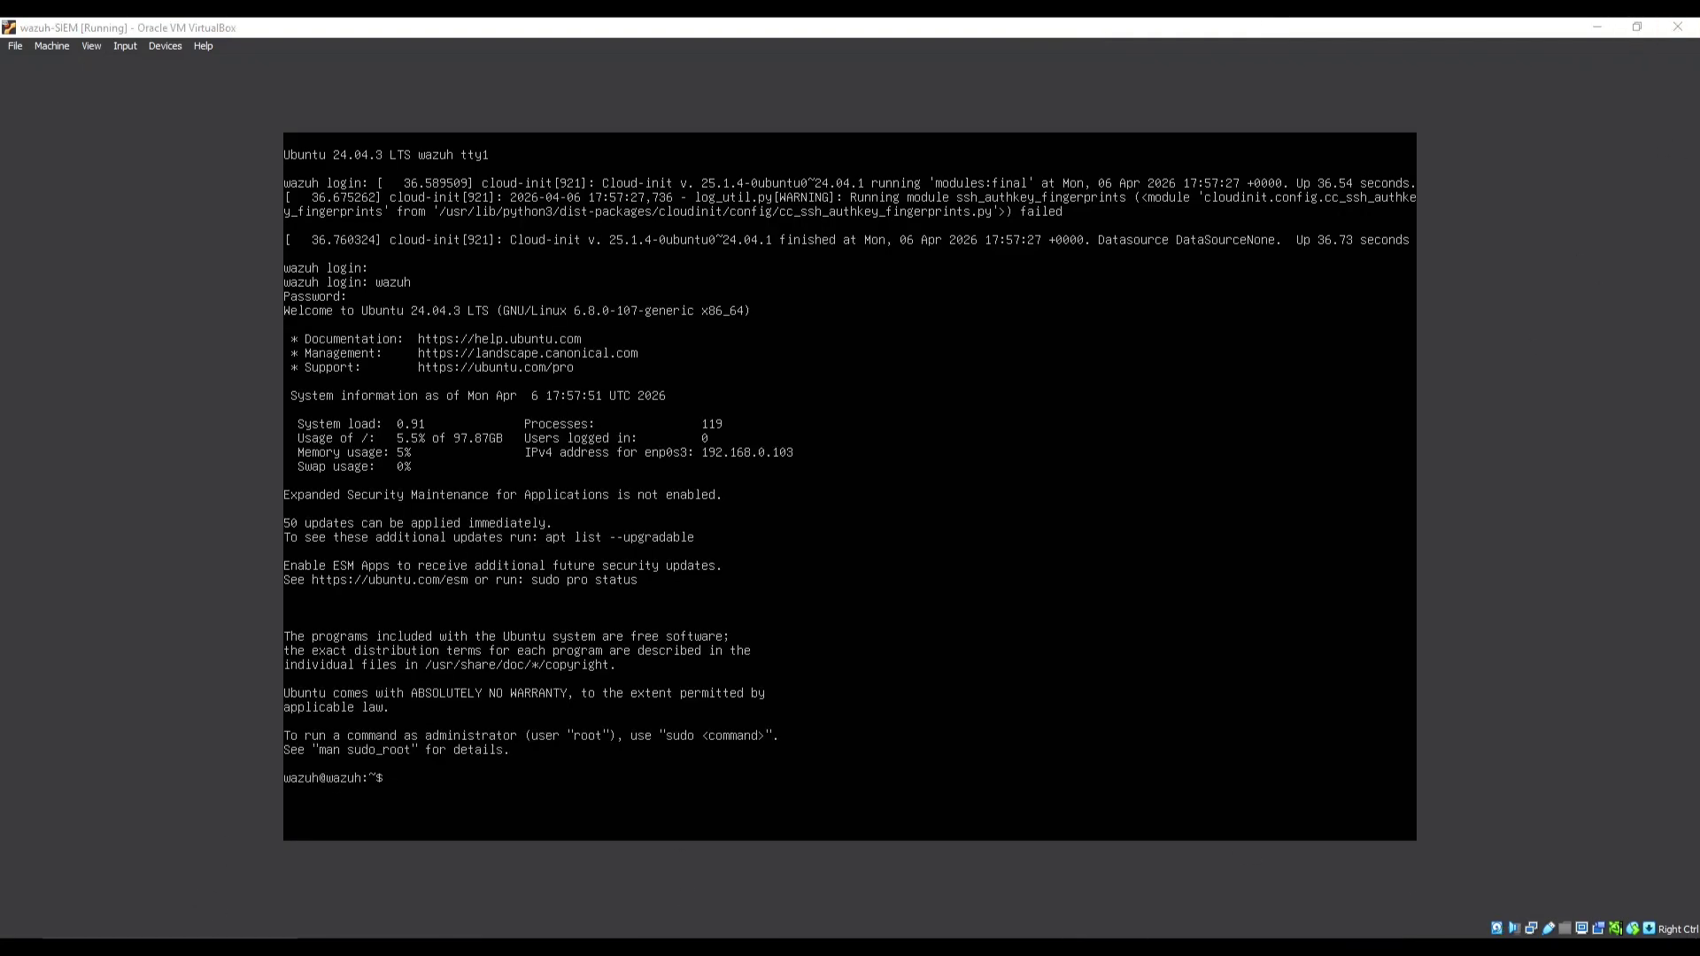
Search Windows for cmd, open the Node.js command prompt, and move its window toward the middle of the screen.
{"action": "key", "text": "super"}
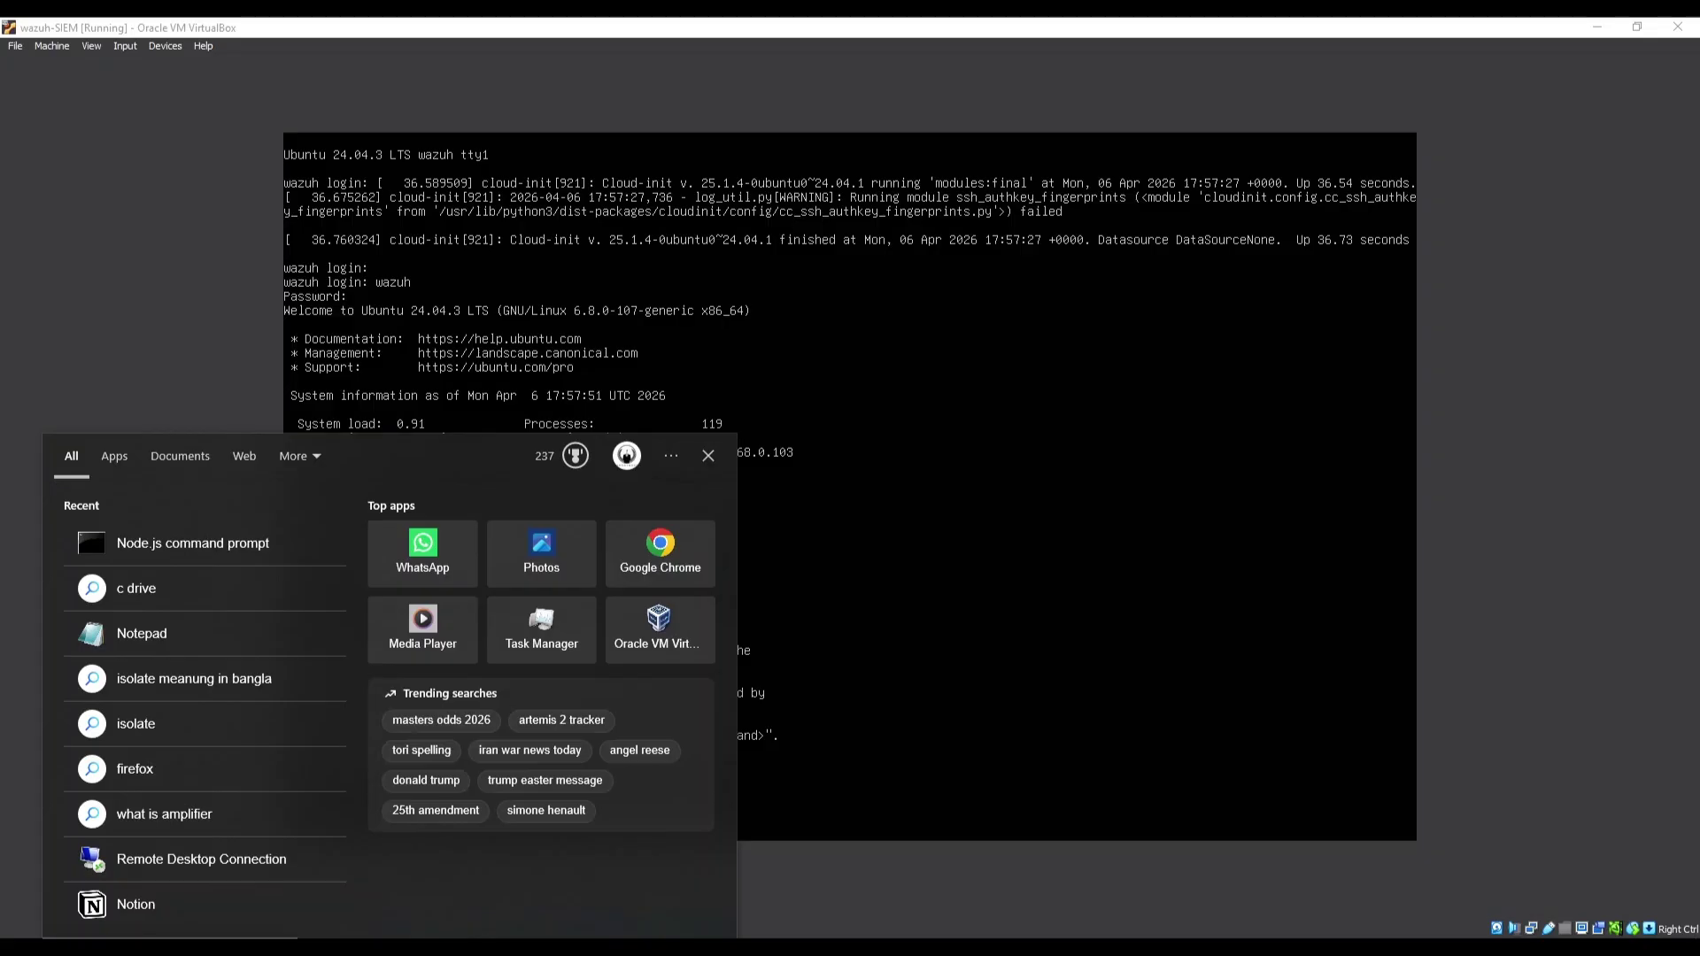
{"action": "type", "text": "cmd"}
{"action": "key", "text": "BackSpace"}
{"action": "key", "text": "BackSpace"}
{"action": "key", "text": "BackSpace"}
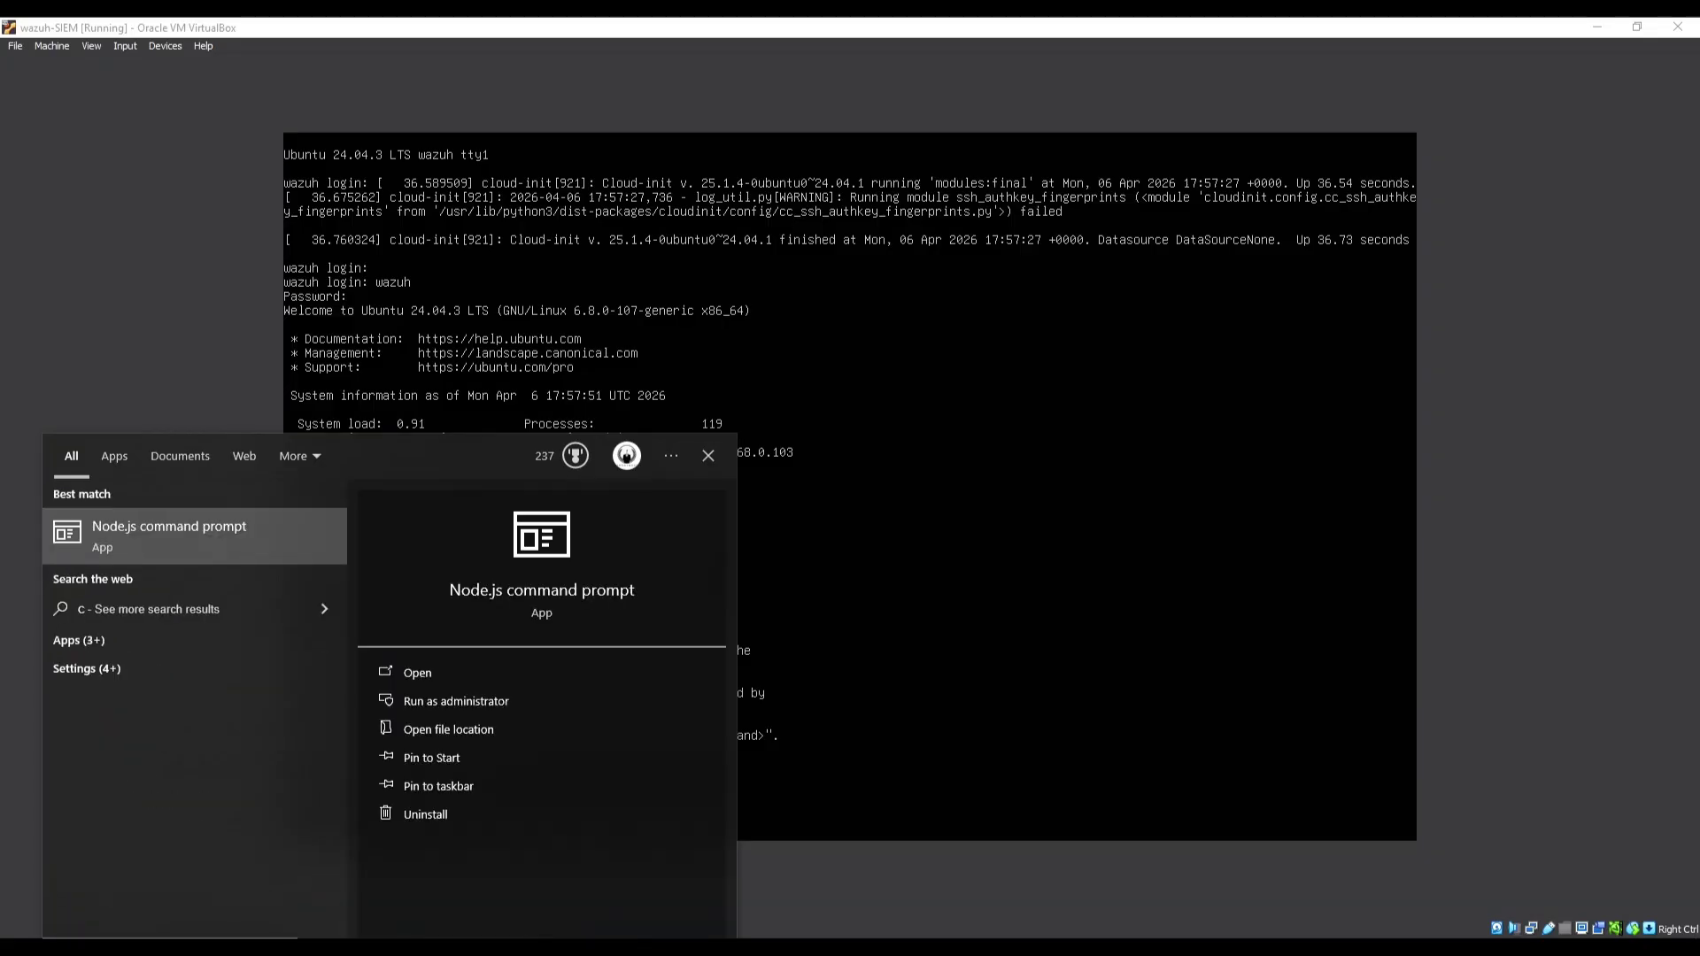
{"action": "type", "text": "cmd"}
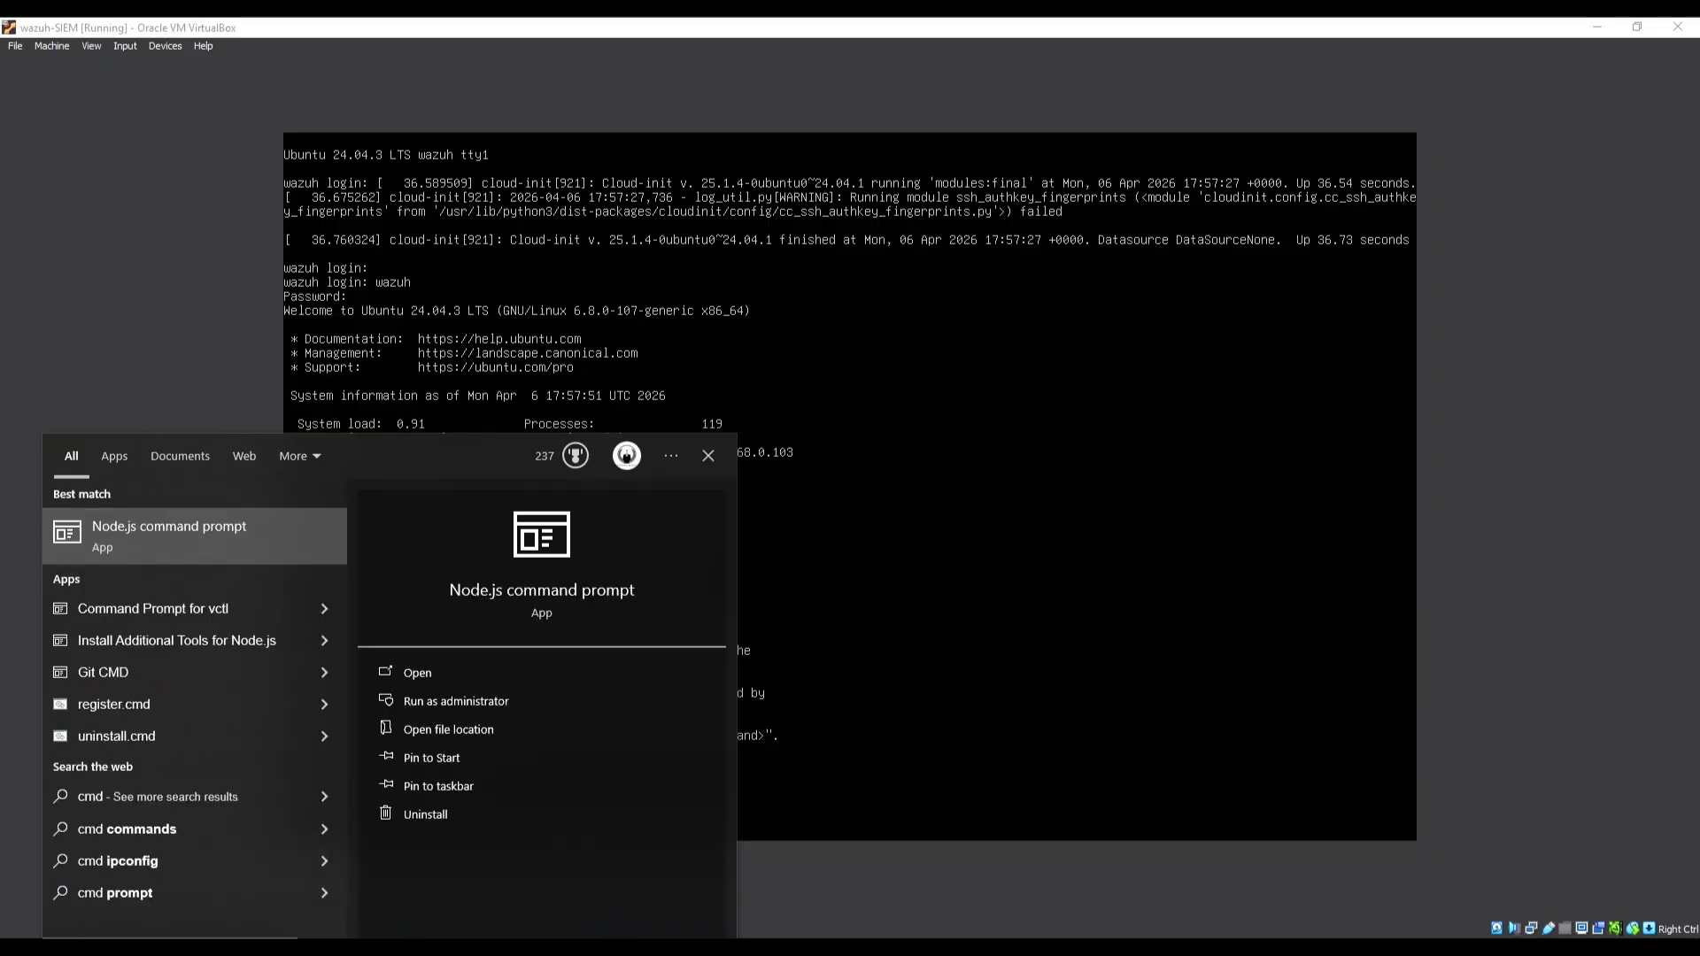
{"action": "key", "text": "Return"}
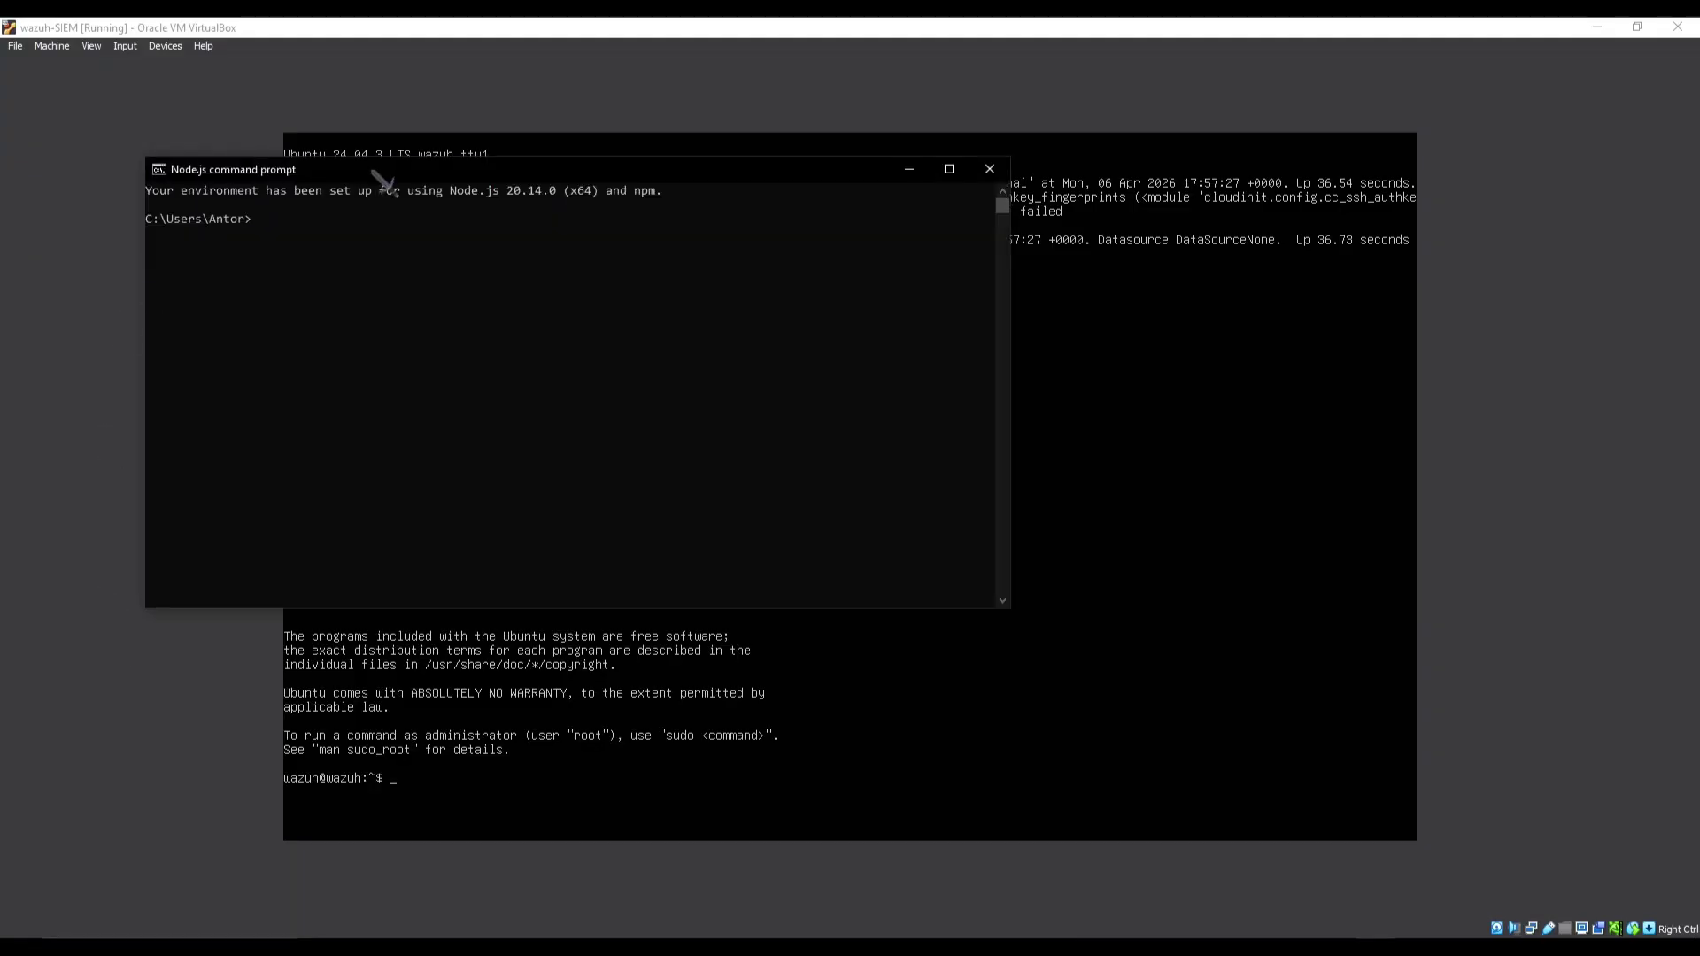
{"action": "left_click_drag", "start_coordinate": [373, 170], "coordinate": [603, 259]}
{"action": "left_click_drag", "start_coordinate": [713, 274], "coordinate": [822, 315]}
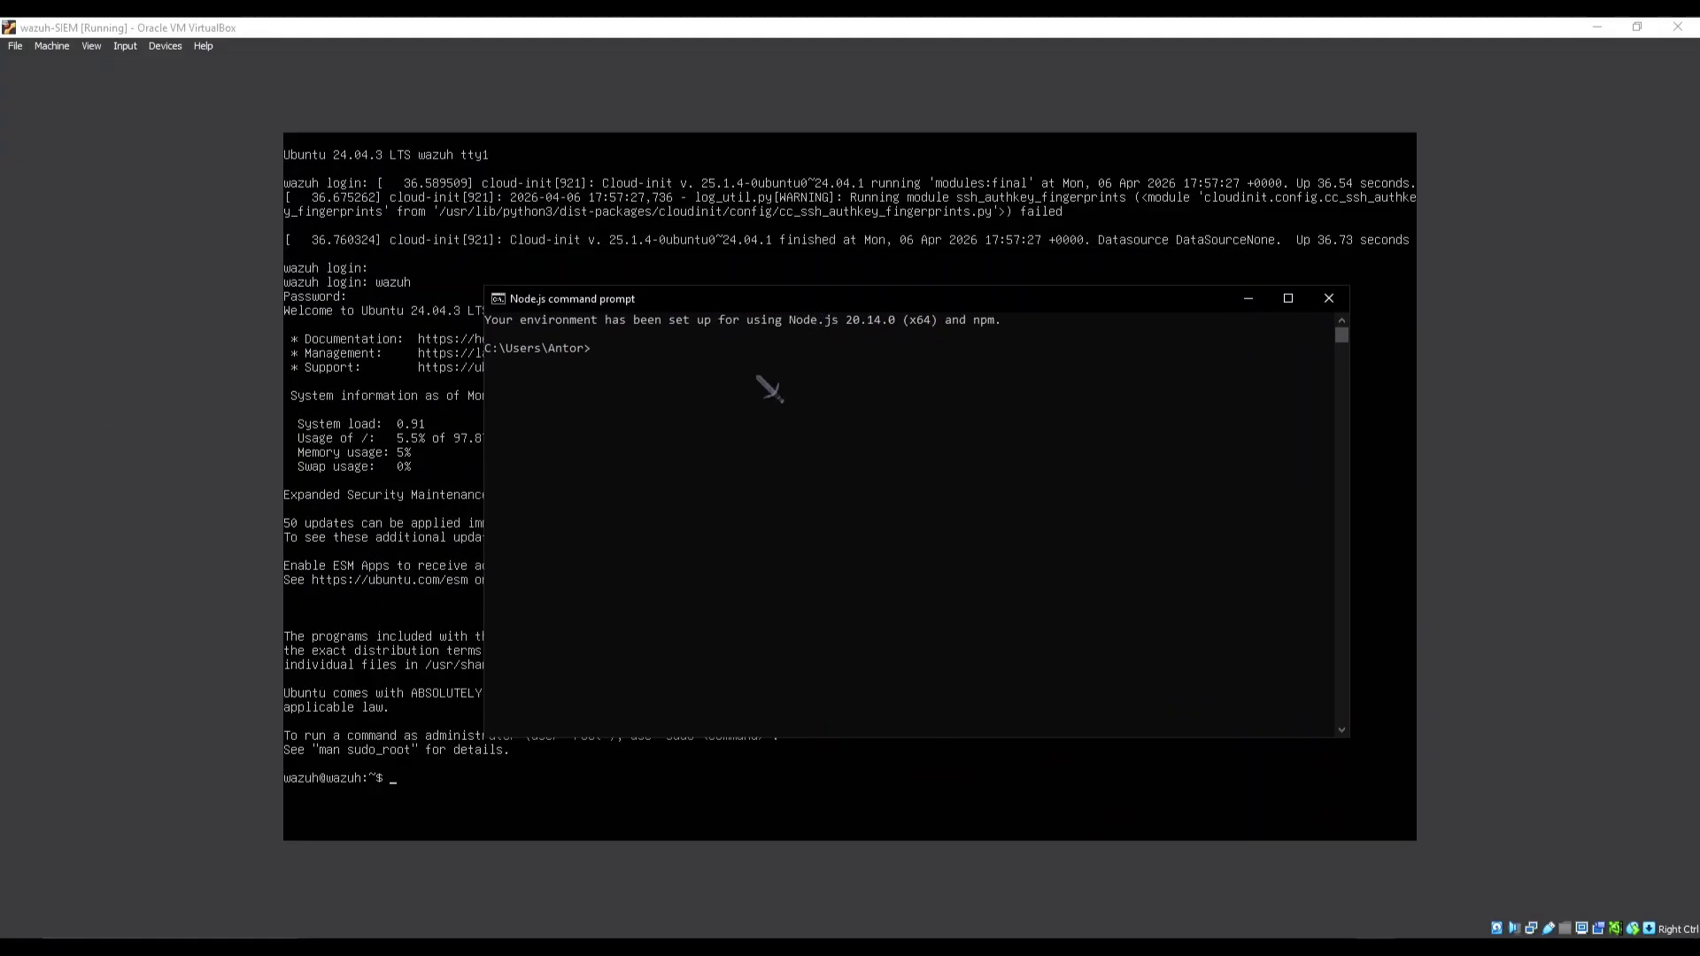
{"action": "type", "text": "ssh wazuh"}
{"action": "left_click_drag", "start_coordinate": [817, 308], "coordinate": [876, 324]}
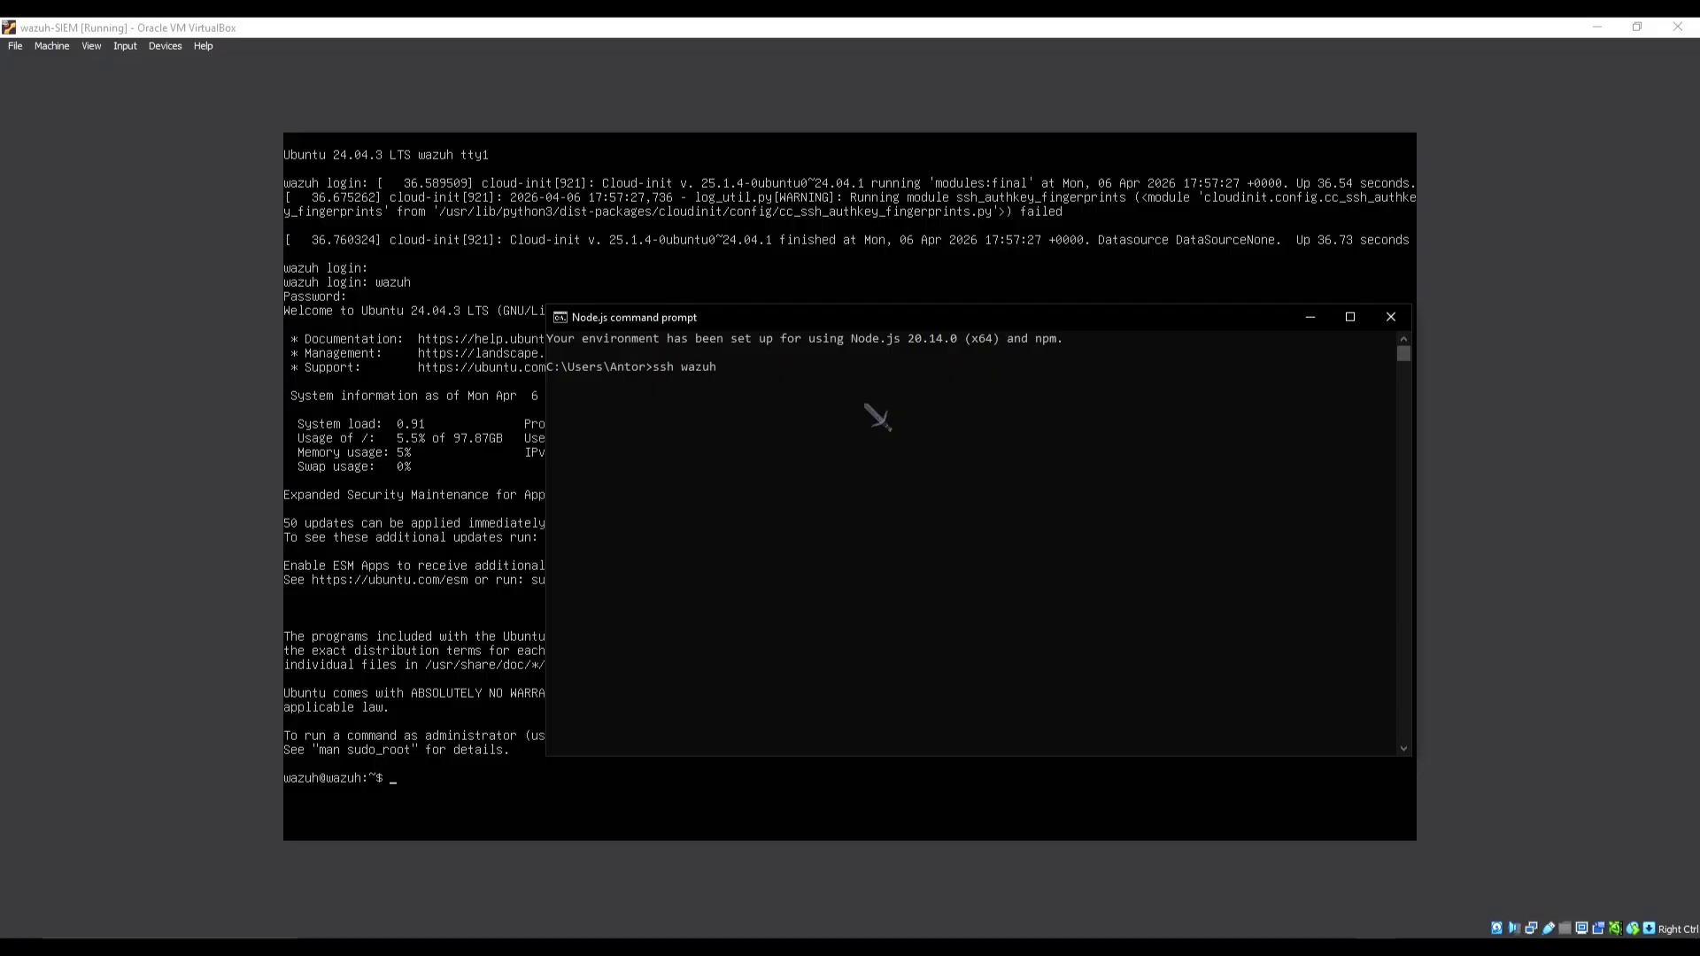
{"action": "type", "text": "@192.168.0.103"}
{"action": "key", "text": "Return"}
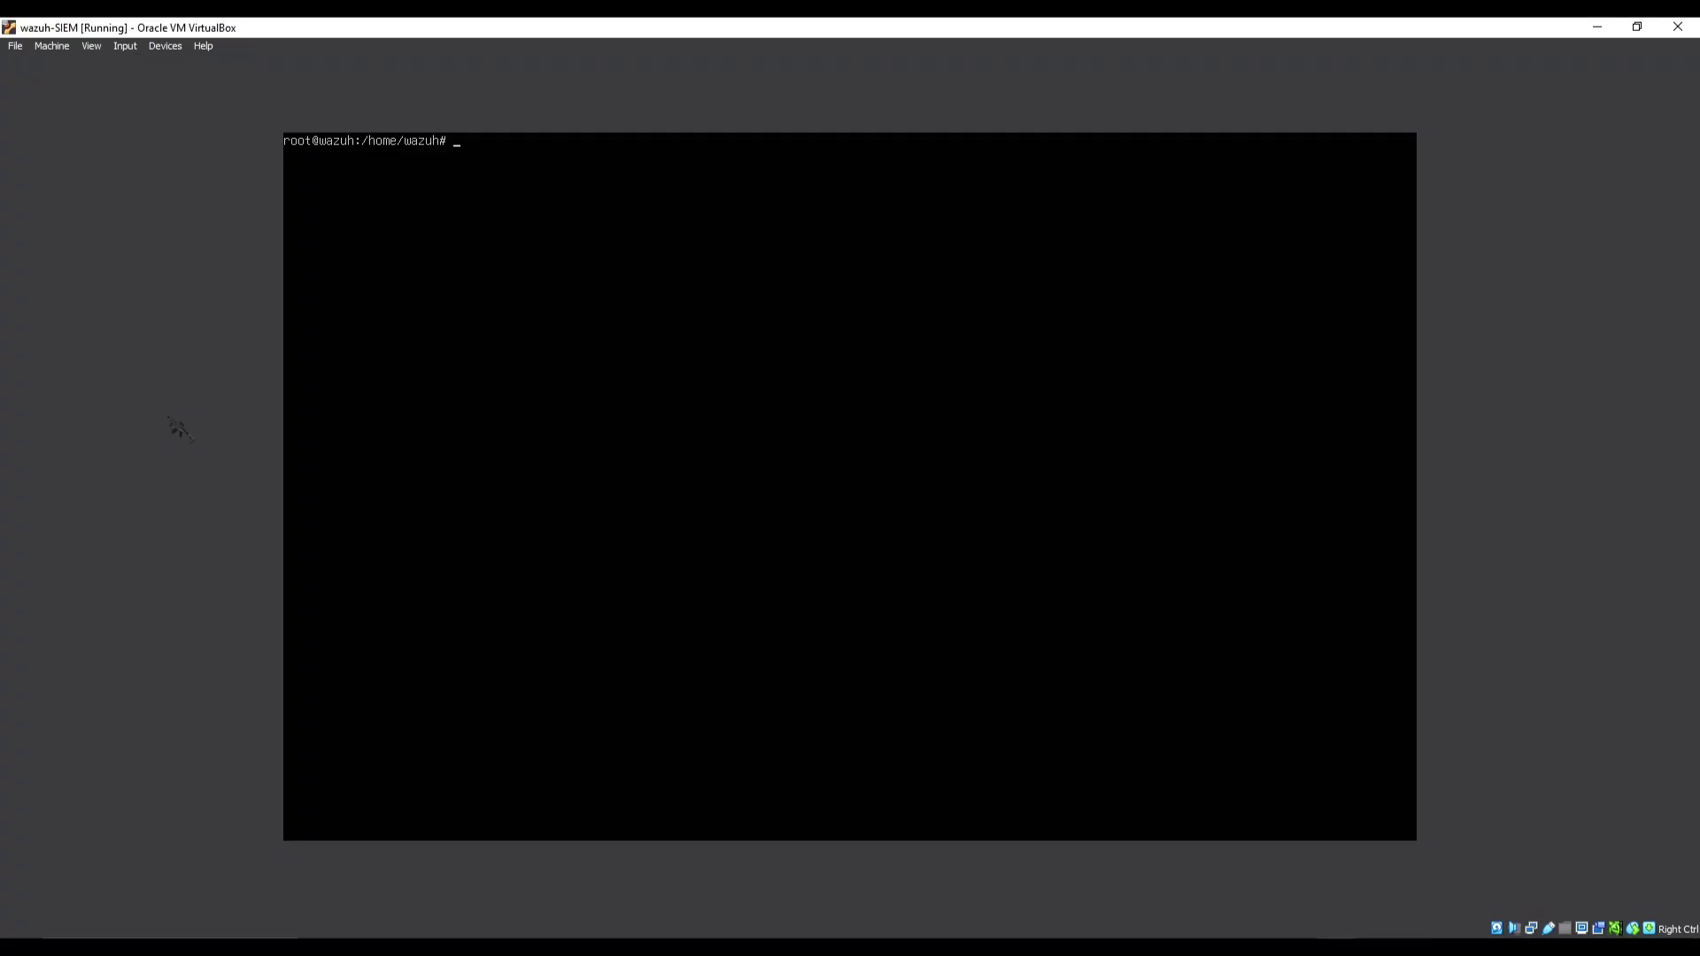
{"action": "key", "text": "Up"}
{"action": "key", "text": "Up"}
{"action": "key", "text": "Up"}
{"action": "key", "text": "Down"}
{"action": "key", "text": "Down"}
{"action": "key", "text": "Down"}
{"action": "key", "text": "BackSpace"}
{"action": "key", "text": "BackSpace"}
{"action": "key", "text": "BackSpace"}
{"action": "key", "text": "BackSpace"}
{"action": "key", "text": "BackSpace"}
{"action": "key", "text": "BackSpace"}
{"action": "key", "text": "BackSpace"}
{"action": "key", "text": "BackSpace"}
{"action": "key", "text": "BackSpace"}
{"action": "key", "text": "BackSpace"}
{"action": "key", "text": "BackSpace"}
{"action": "key", "text": "BackSpace"}
{"action": "key", "text": "BackSpace"}
{"action": "key", "text": "BackSpace"}
{"action": "key", "text": "BackSpace"}
{"action": "key", "text": "BackSpace"}
{"action": "key", "text": "BackSpace"}
{"action": "key", "text": "BackSpace"}
{"action": "key", "text": "BackSpace"}
{"action": "key", "text": "BackSpace"}
{"action": "key", "text": "alt+Tab"}
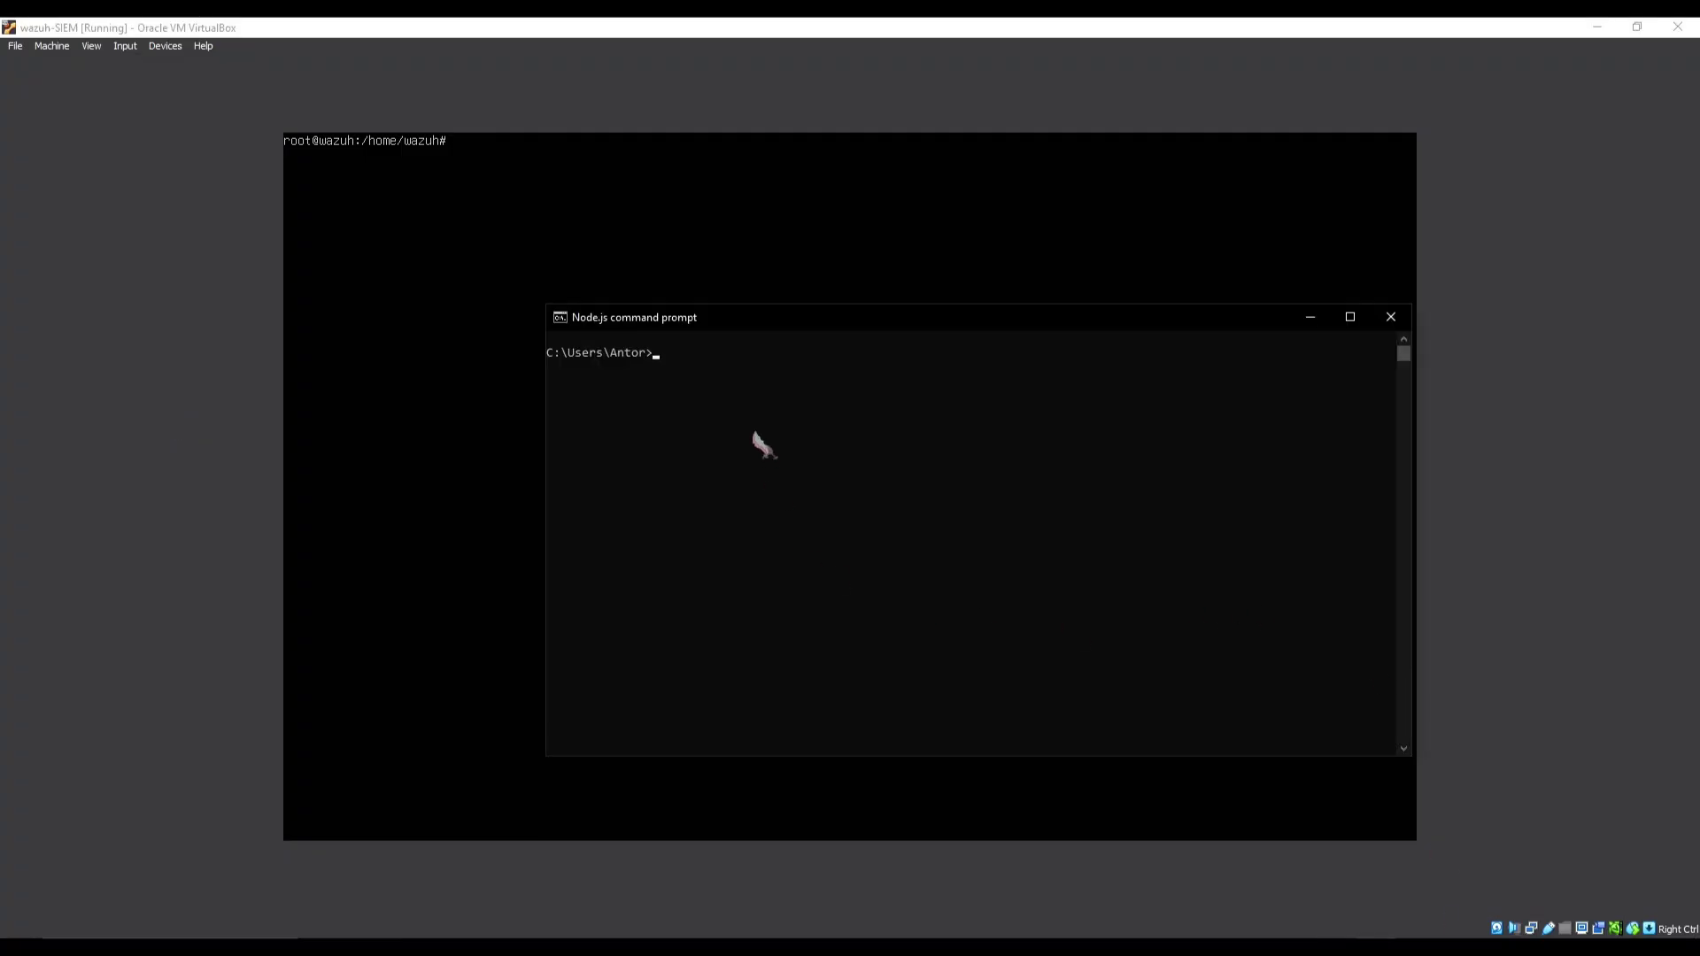
{"action": "type", "text": "ssh wazuh@192.168.0.103"}
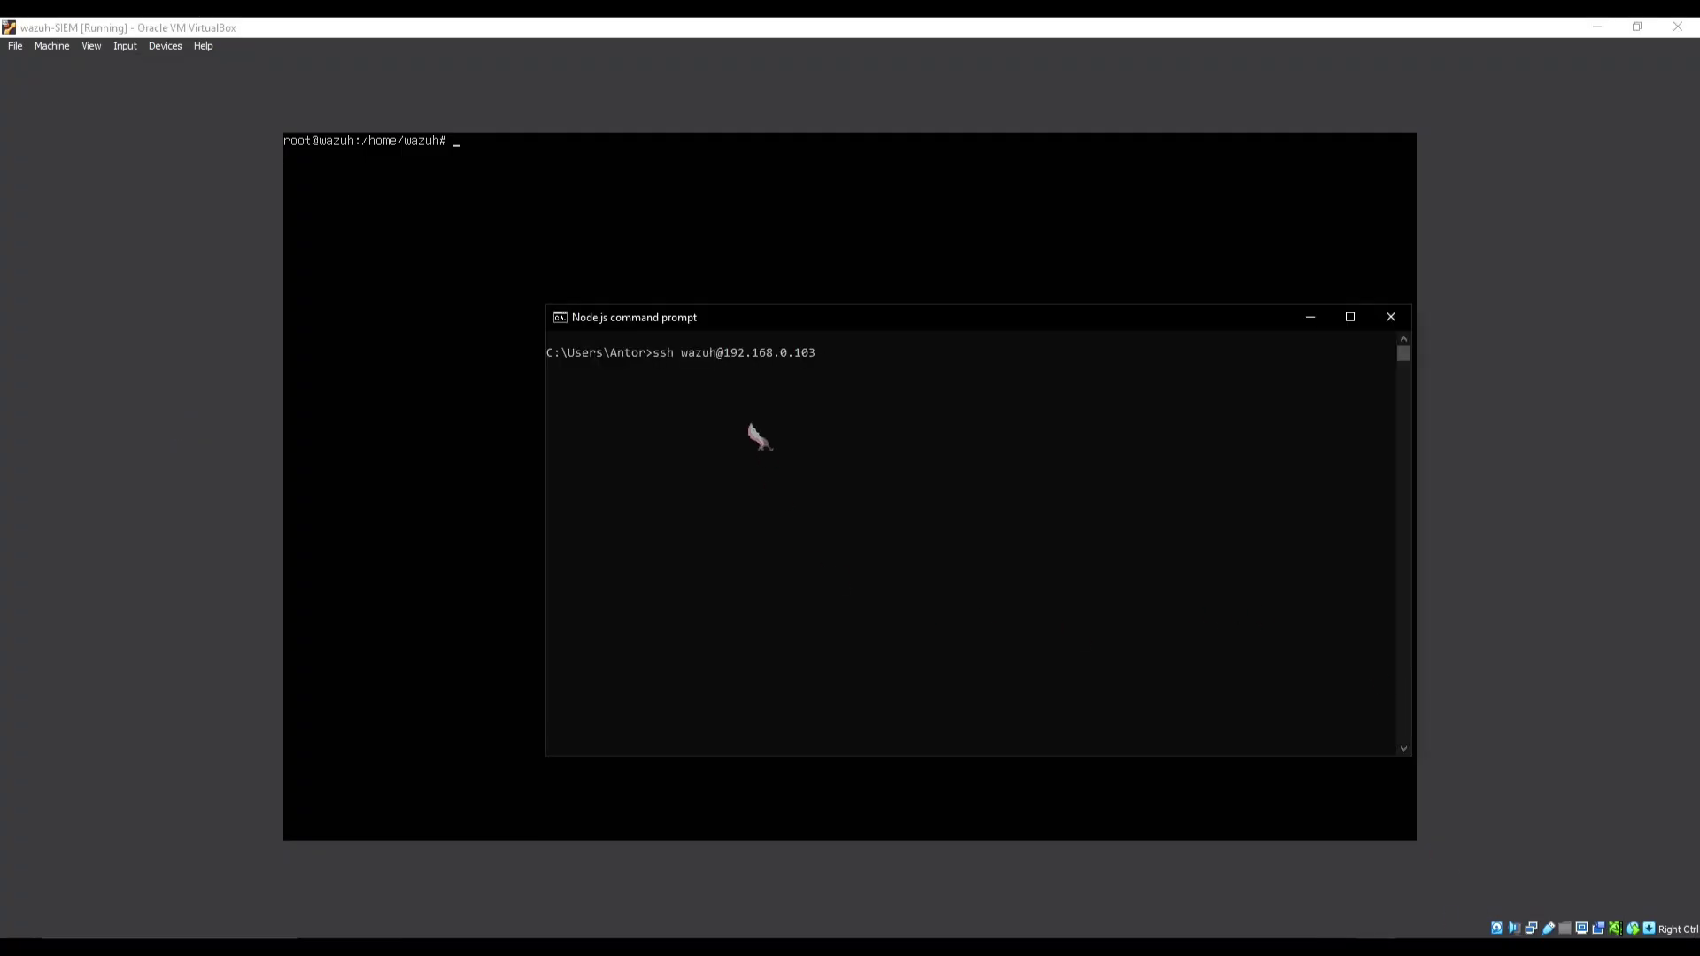
{"action": "key", "text": "Return"}
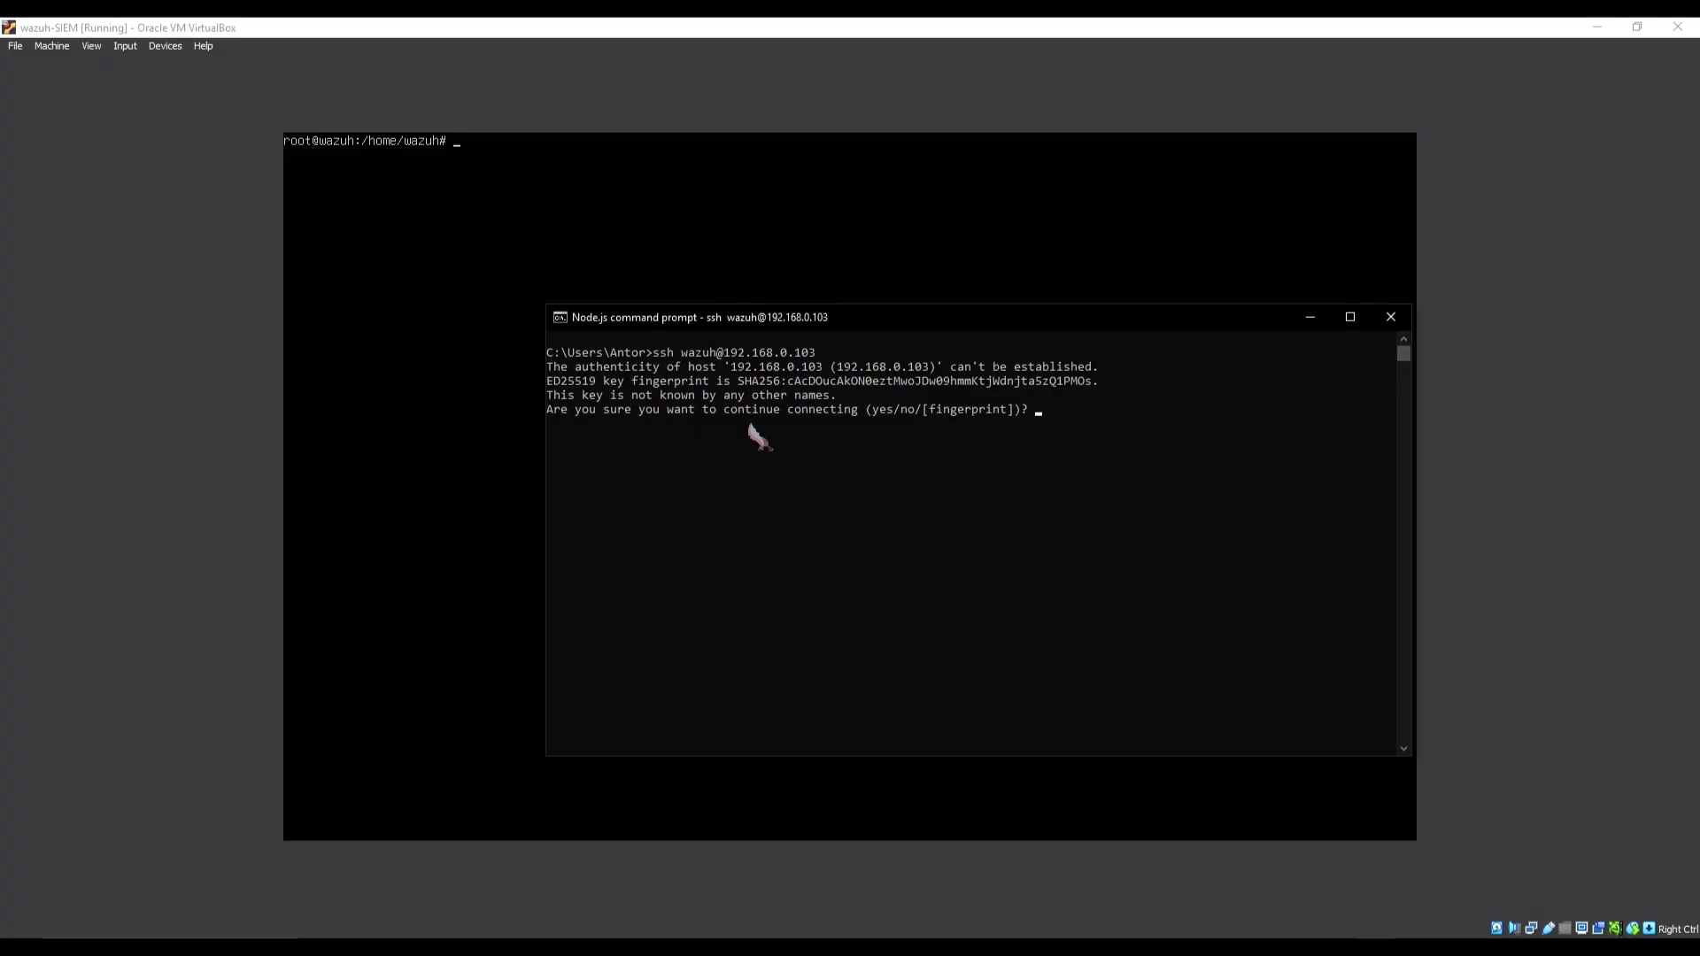
{"action": "type", "text": "yes"}
{"action": "key", "text": "Return"}
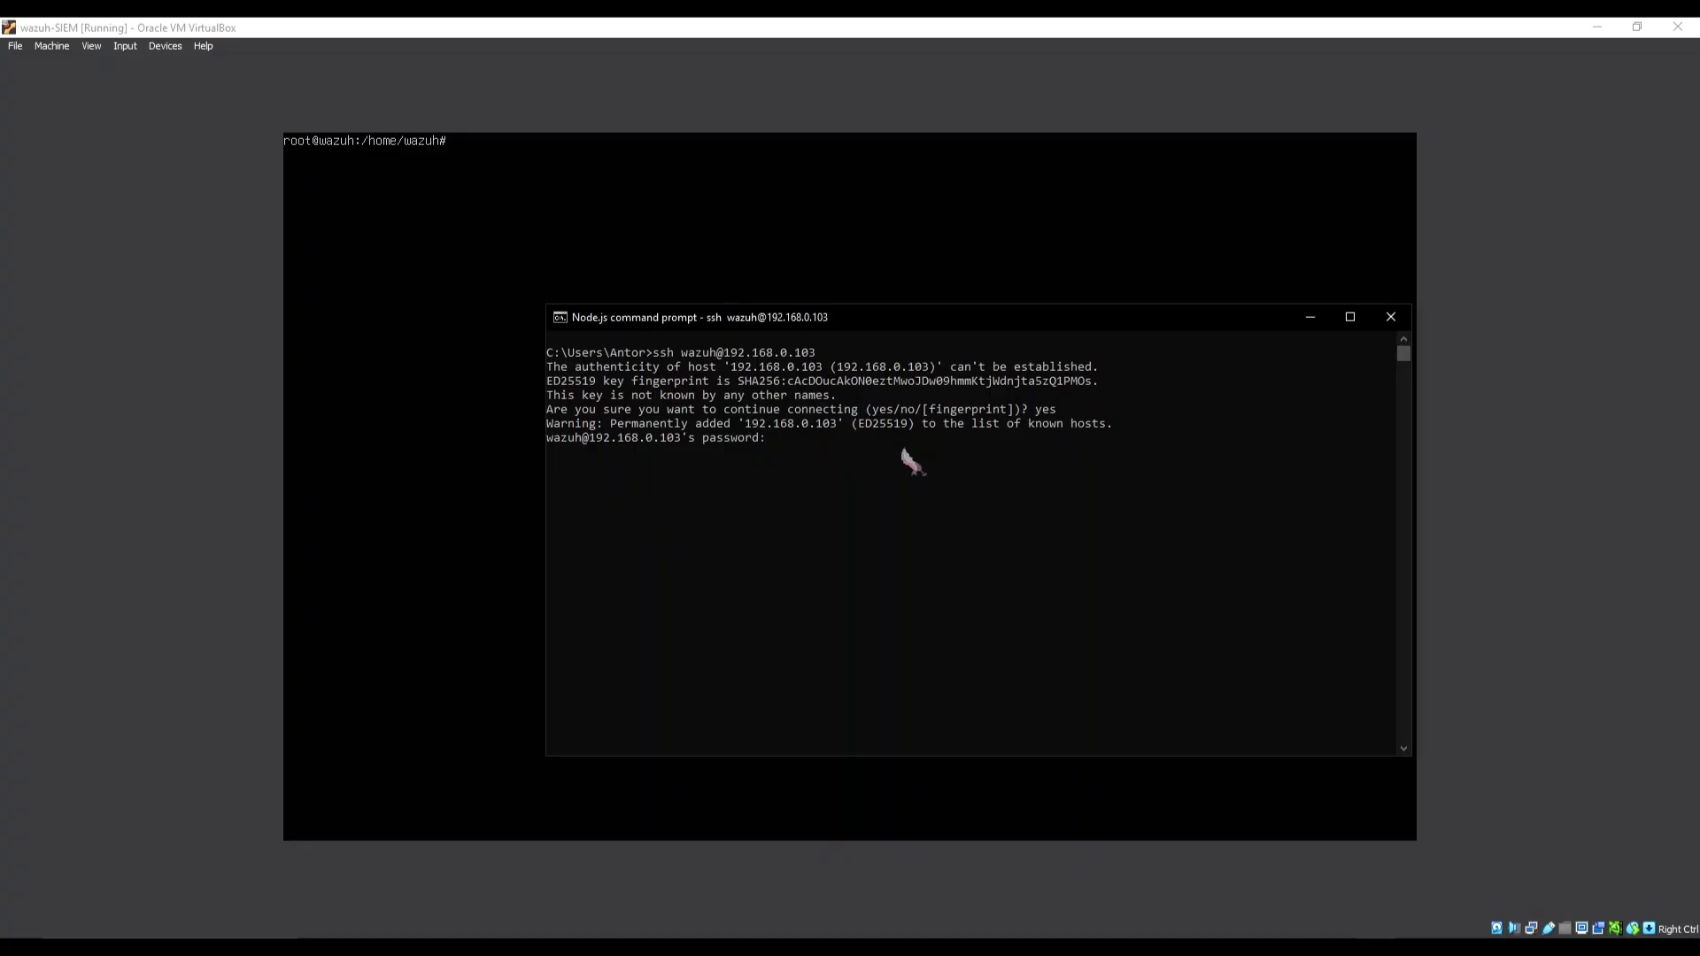
{"action": "key", "text": "Return"}
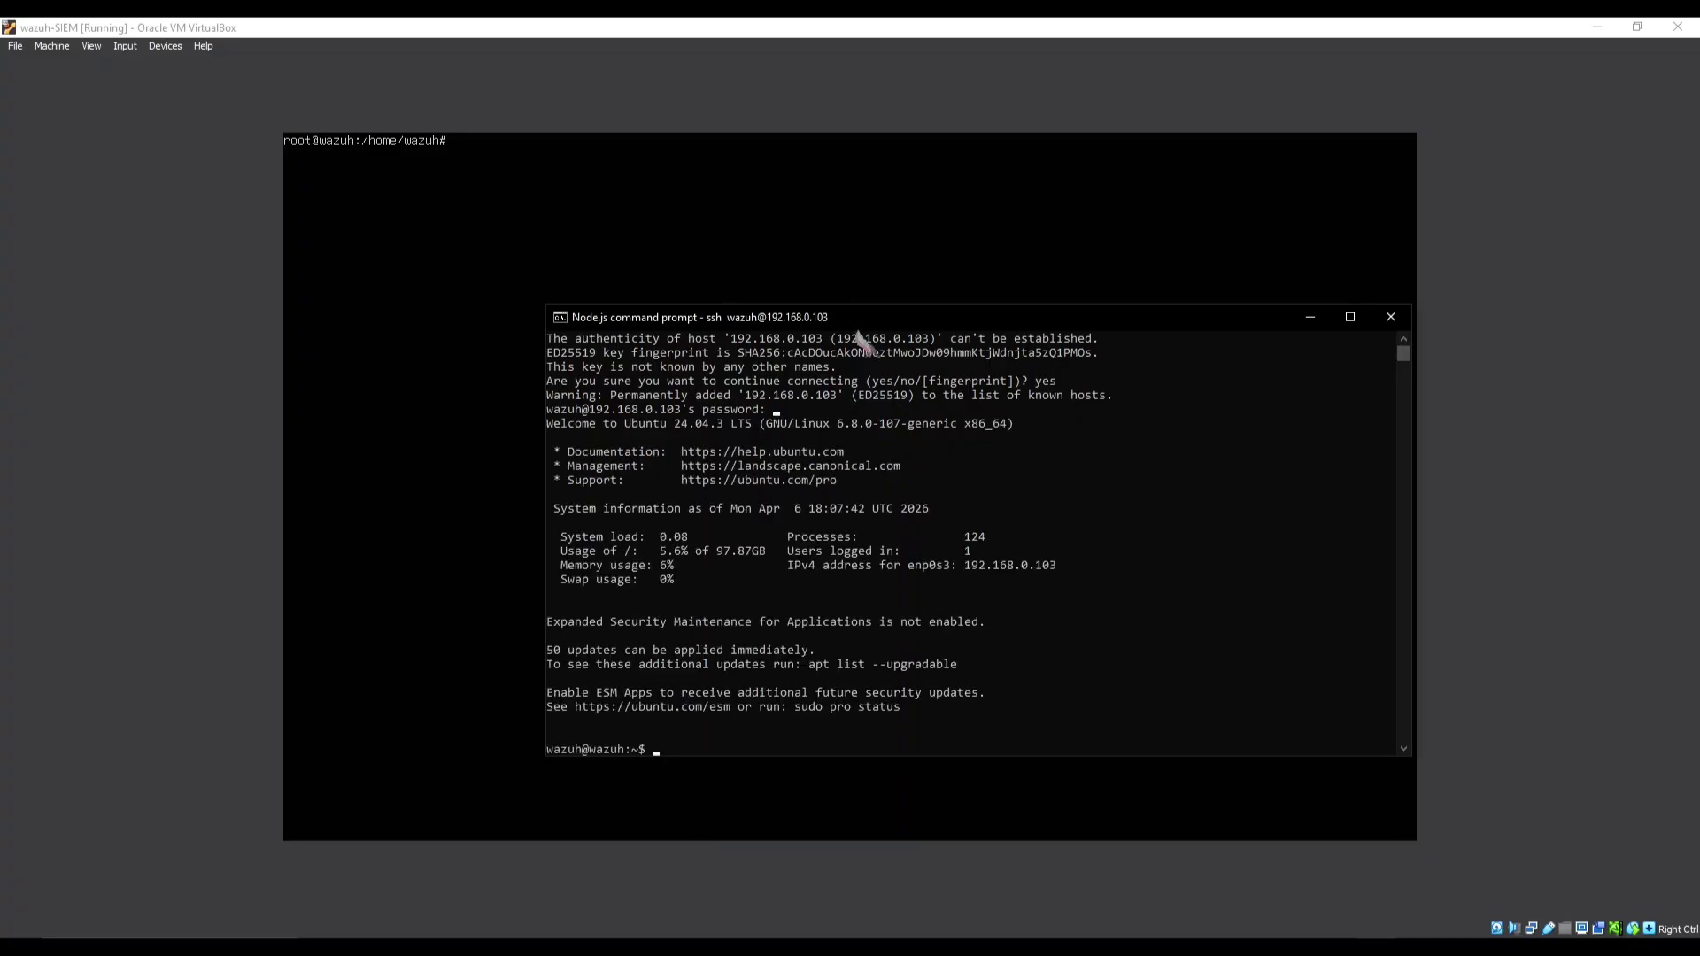
Set the command prompt's font size to 24 and reposition the enlarged window so it is fully on screen.
{"action": "right_click", "coordinate": [855, 325]}
{"action": "left_click", "coordinate": [896, 496]}
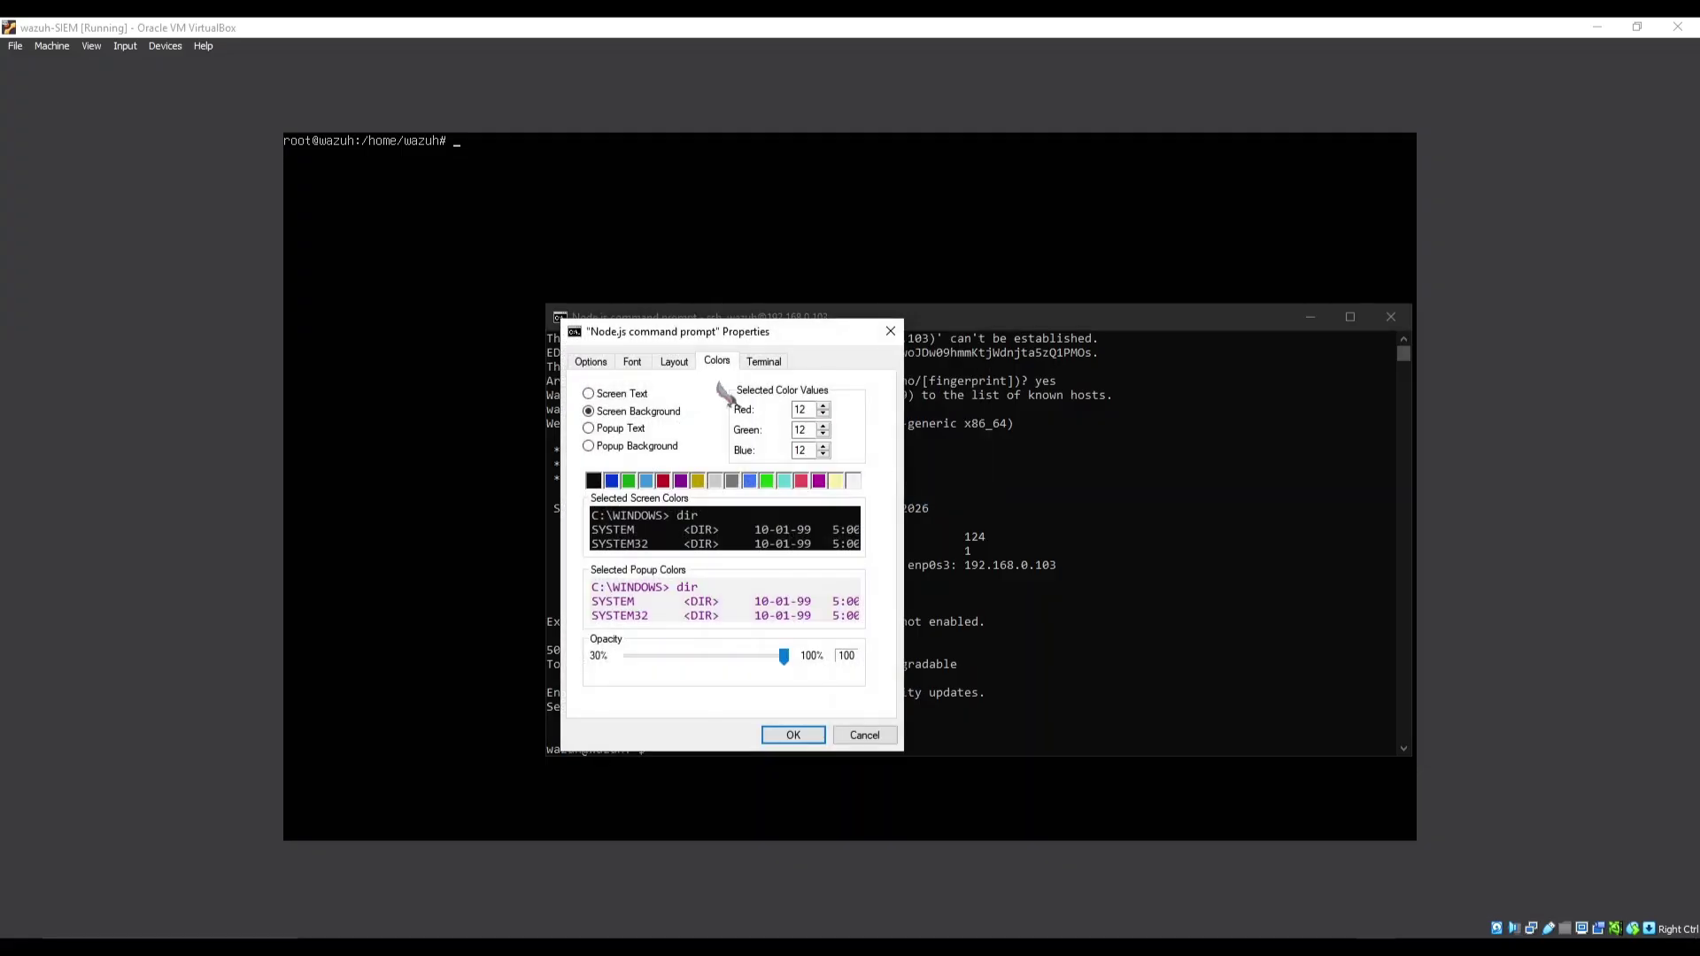
{"action": "left_click", "coordinate": [595, 361]}
{"action": "left_click", "coordinate": [632, 362]}
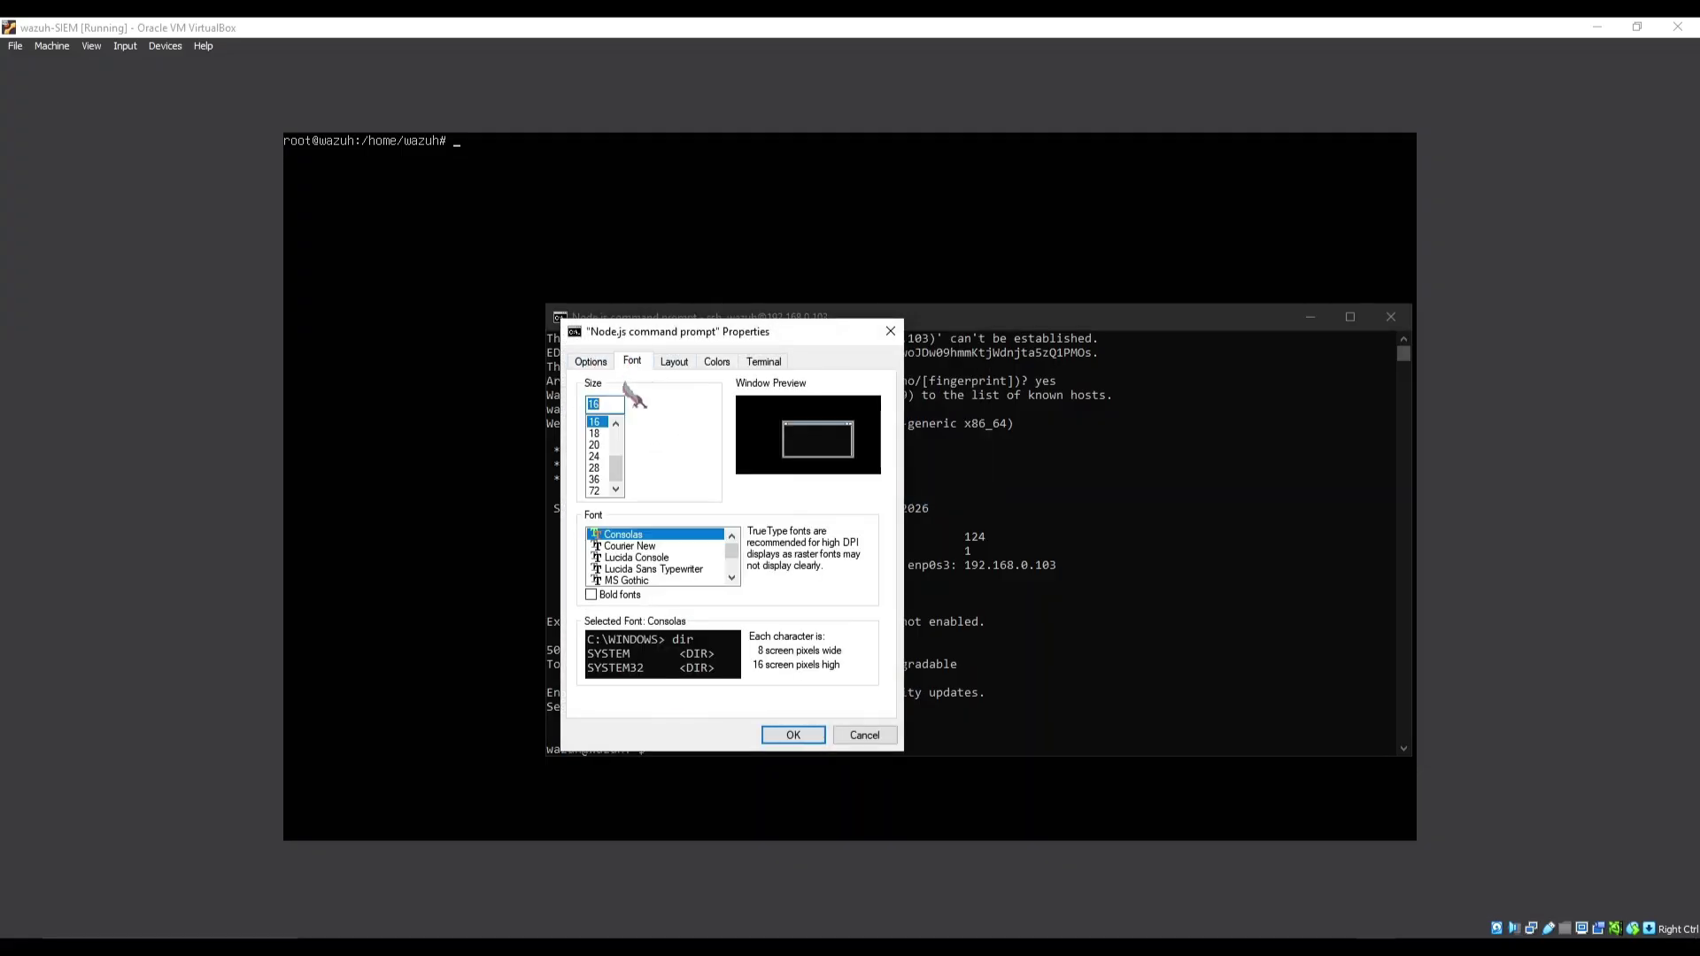
{"action": "left_click", "coordinate": [594, 456]}
{"action": "left_click", "coordinate": [794, 736]}
{"action": "left_click", "coordinate": [985, 562]}
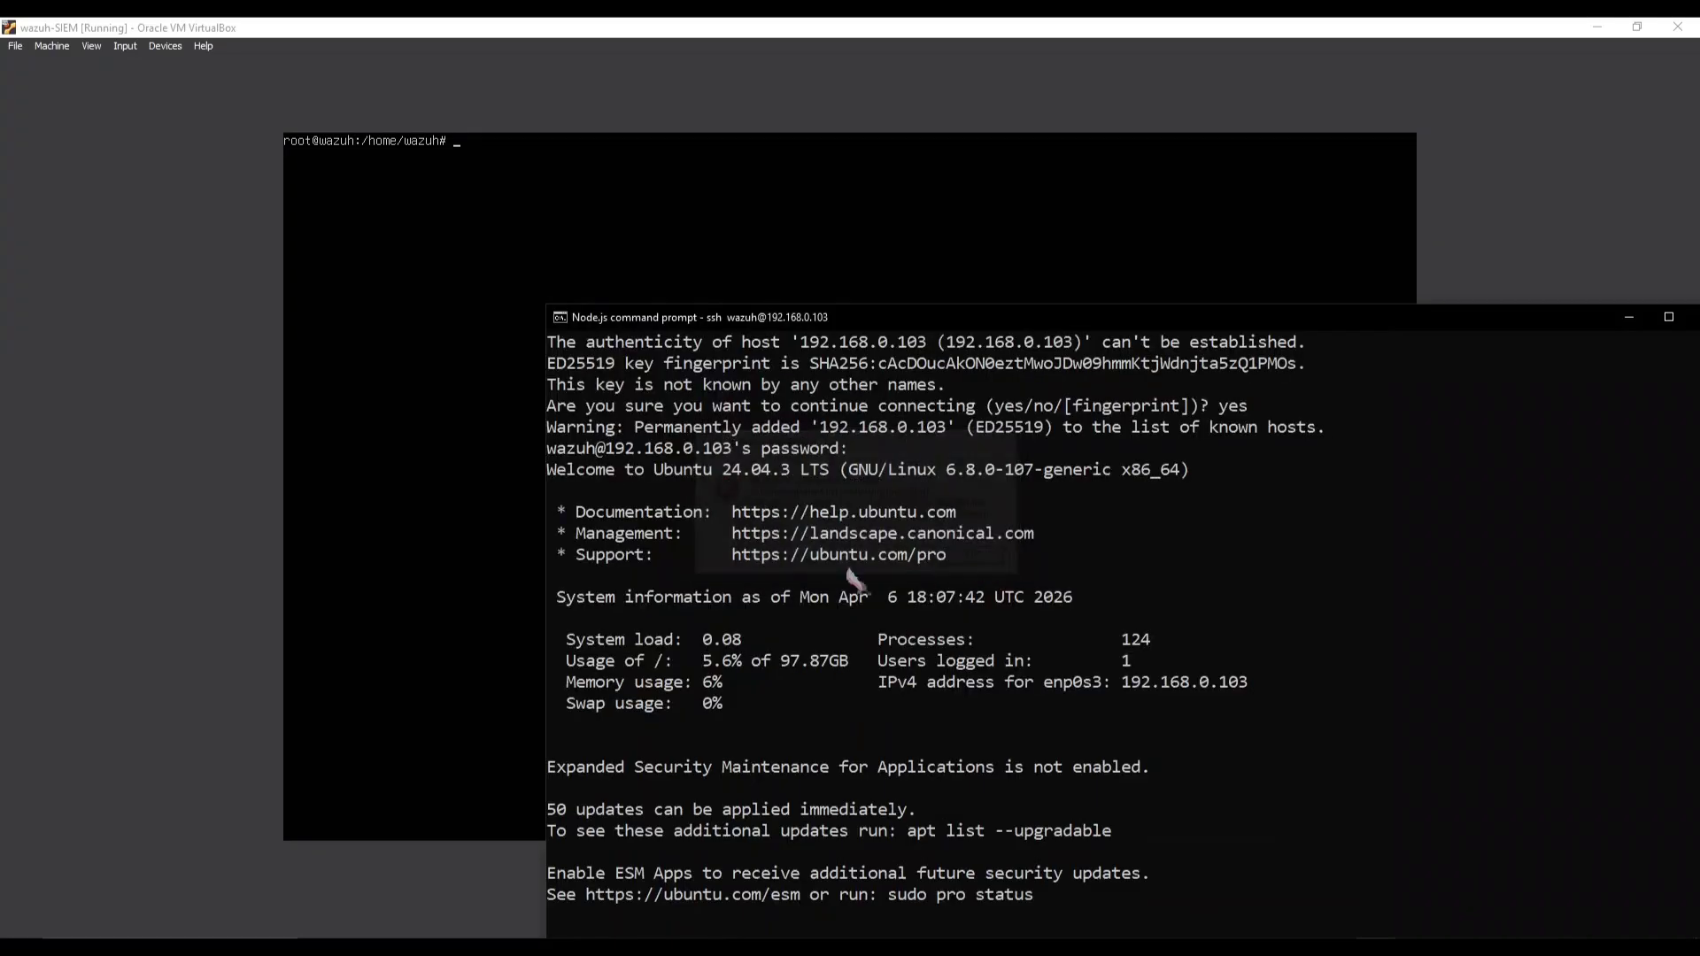
{"action": "left_click_drag", "start_coordinate": [716, 263], "coordinate": [519, 150]}
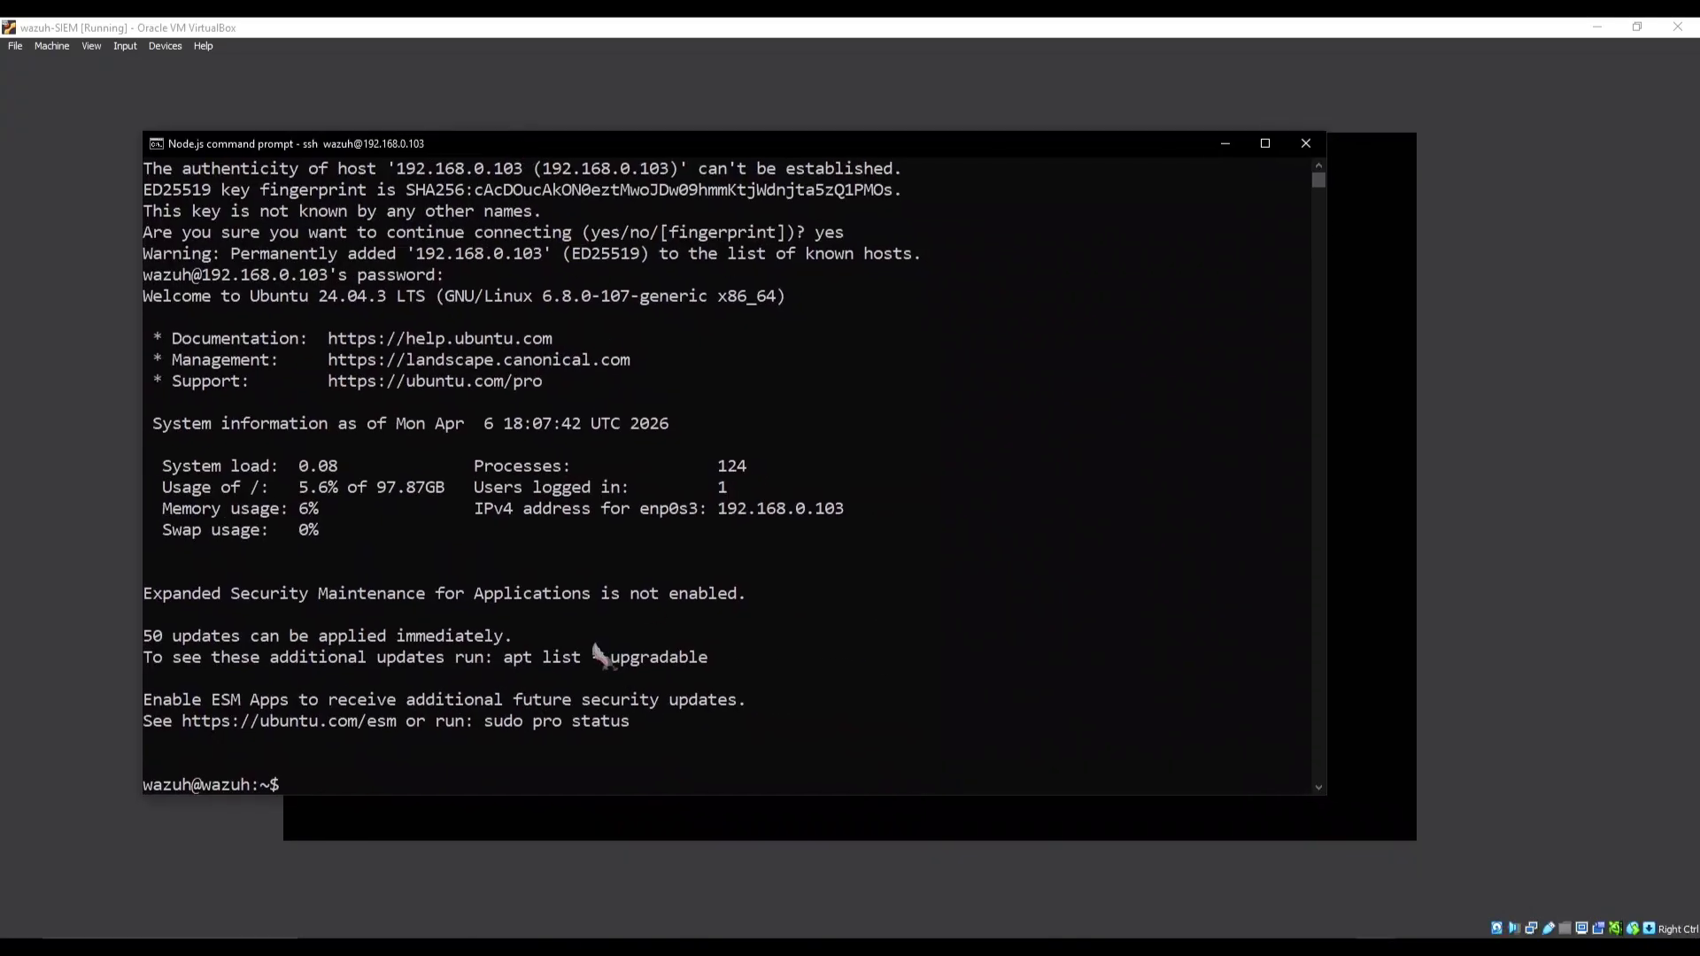
Run ifconfig in the SSH session to check the server's network interfaces.
{"action": "type", "text": "ig"}
{"action": "key", "text": "BackSpace"}
{"action": "type", "text": "f"}
{"action": "key", "text": "BackSpace"}
{"action": "type", "text": "config"}
{"action": "key", "text": "Return"}
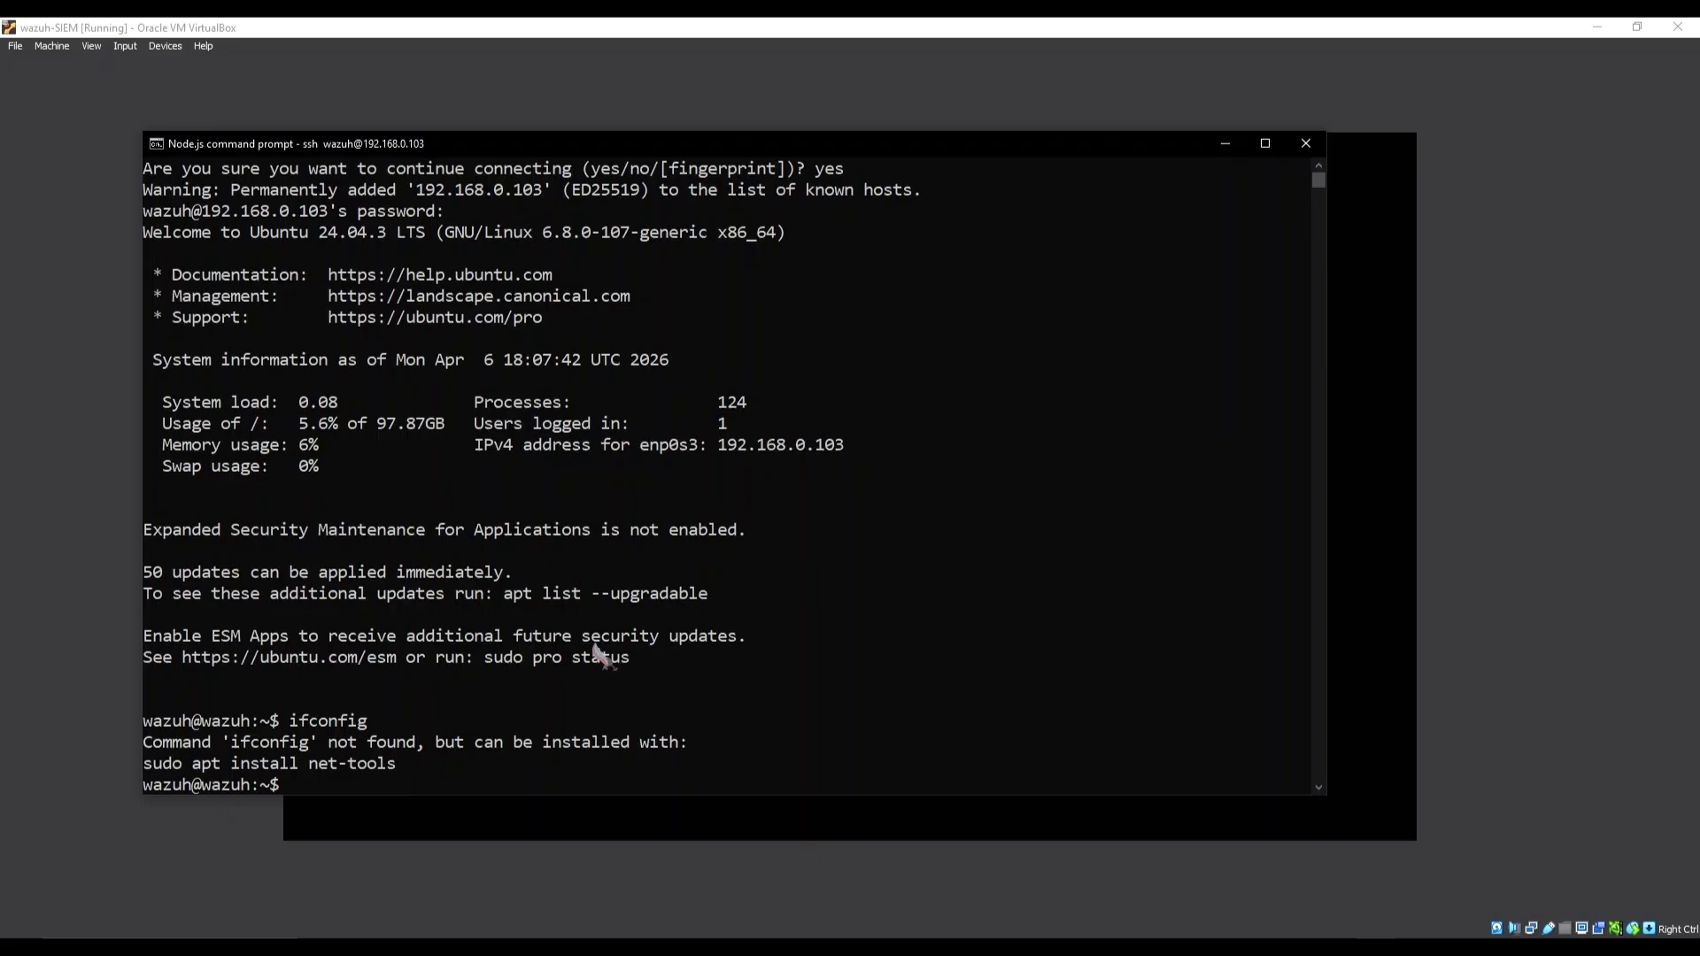
Switch to the root user in the SSH session with sudo su, entering the account password.
{"action": "type", "text": "sudo"}
{"action": "type", "text": "su"}
{"action": "key", "text": "Return"}
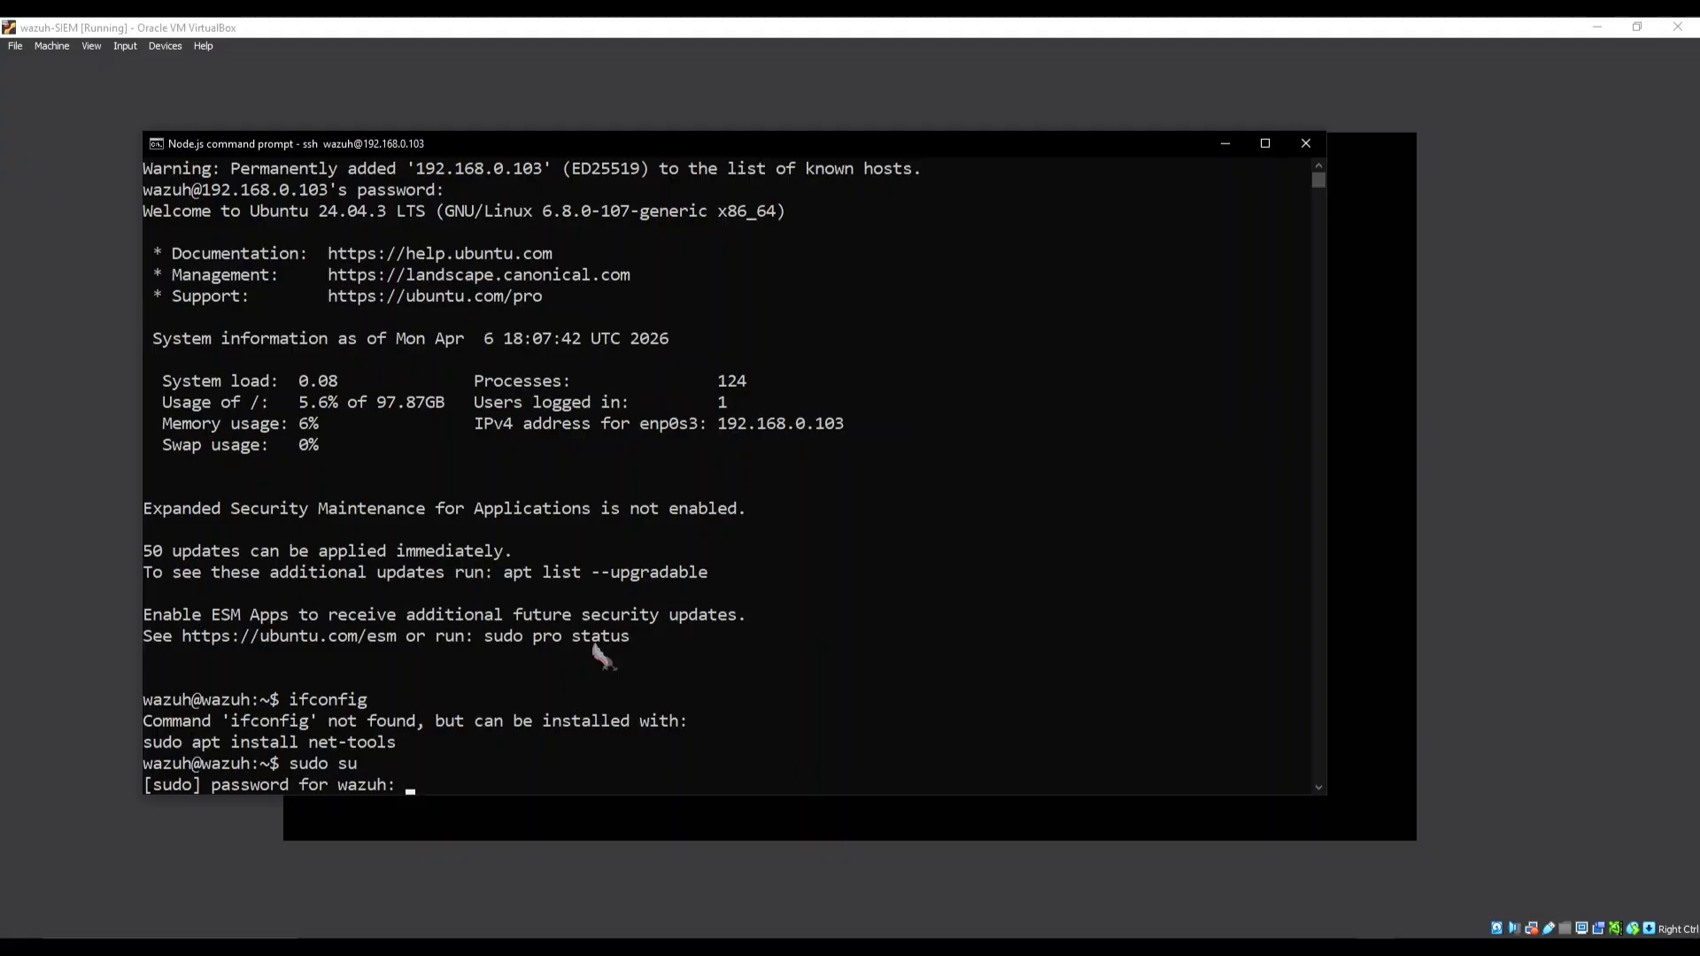
{"action": "key", "text": "Return"}
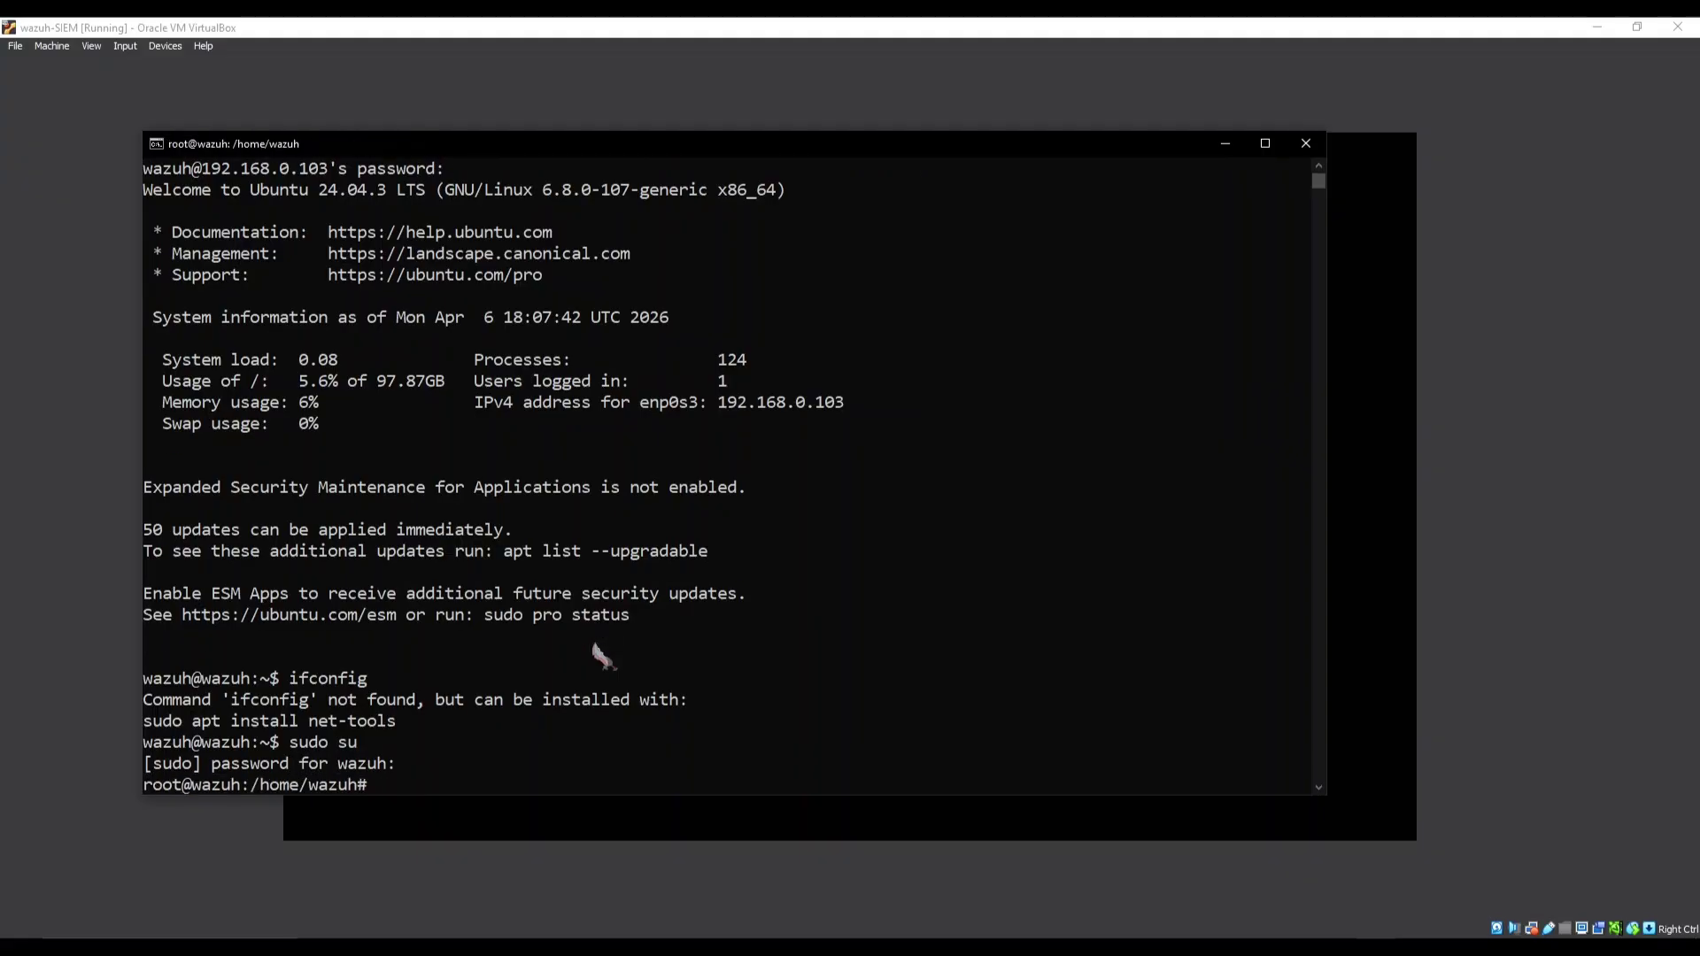
Install the net-tools package on the server with apt install net-tools.
{"action": "type", "text": "spt"}
{"action": "key", "text": "BackSpace"}
{"action": "key", "text": "BackSpace"}
{"action": "key", "text": "BackSpace"}
{"action": "key", "text": "BackSpace"}
{"action": "type", "text": "apt install net-tools"}
{"action": "key", "text": "Return"}
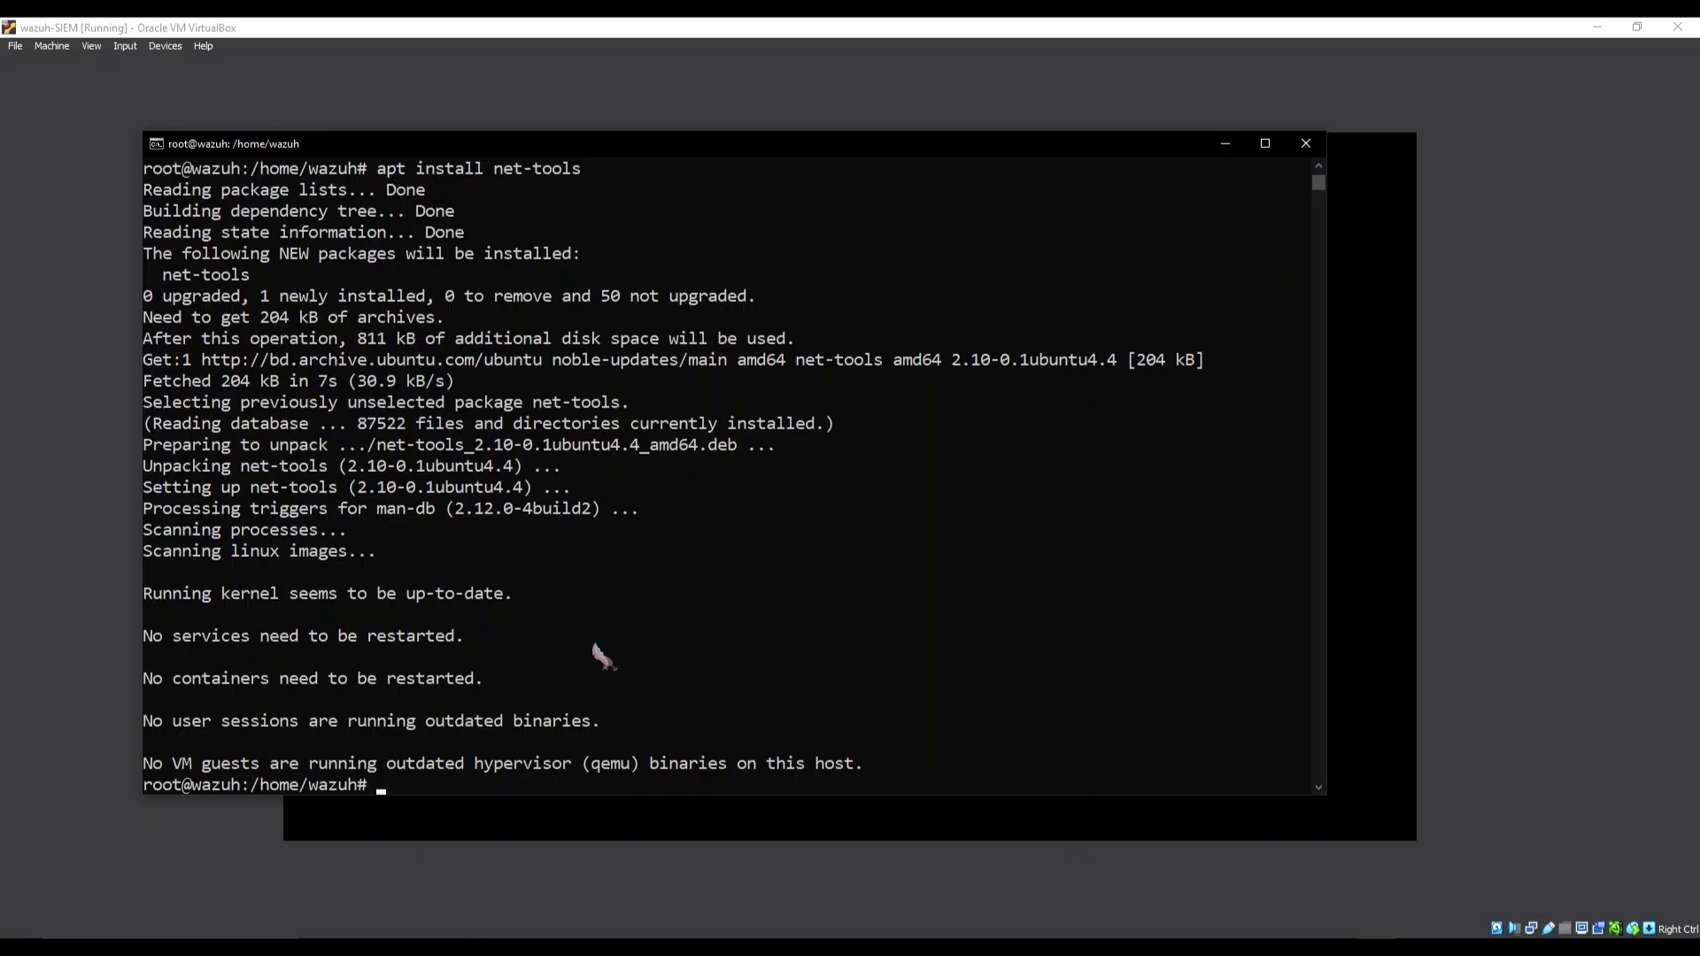
Run ifconfig to list the network interfaces and highlight the IPv4 address of enp0s3.
{"action": "type", "text": "ifconfig"}
{"action": "key", "text": "Return"}
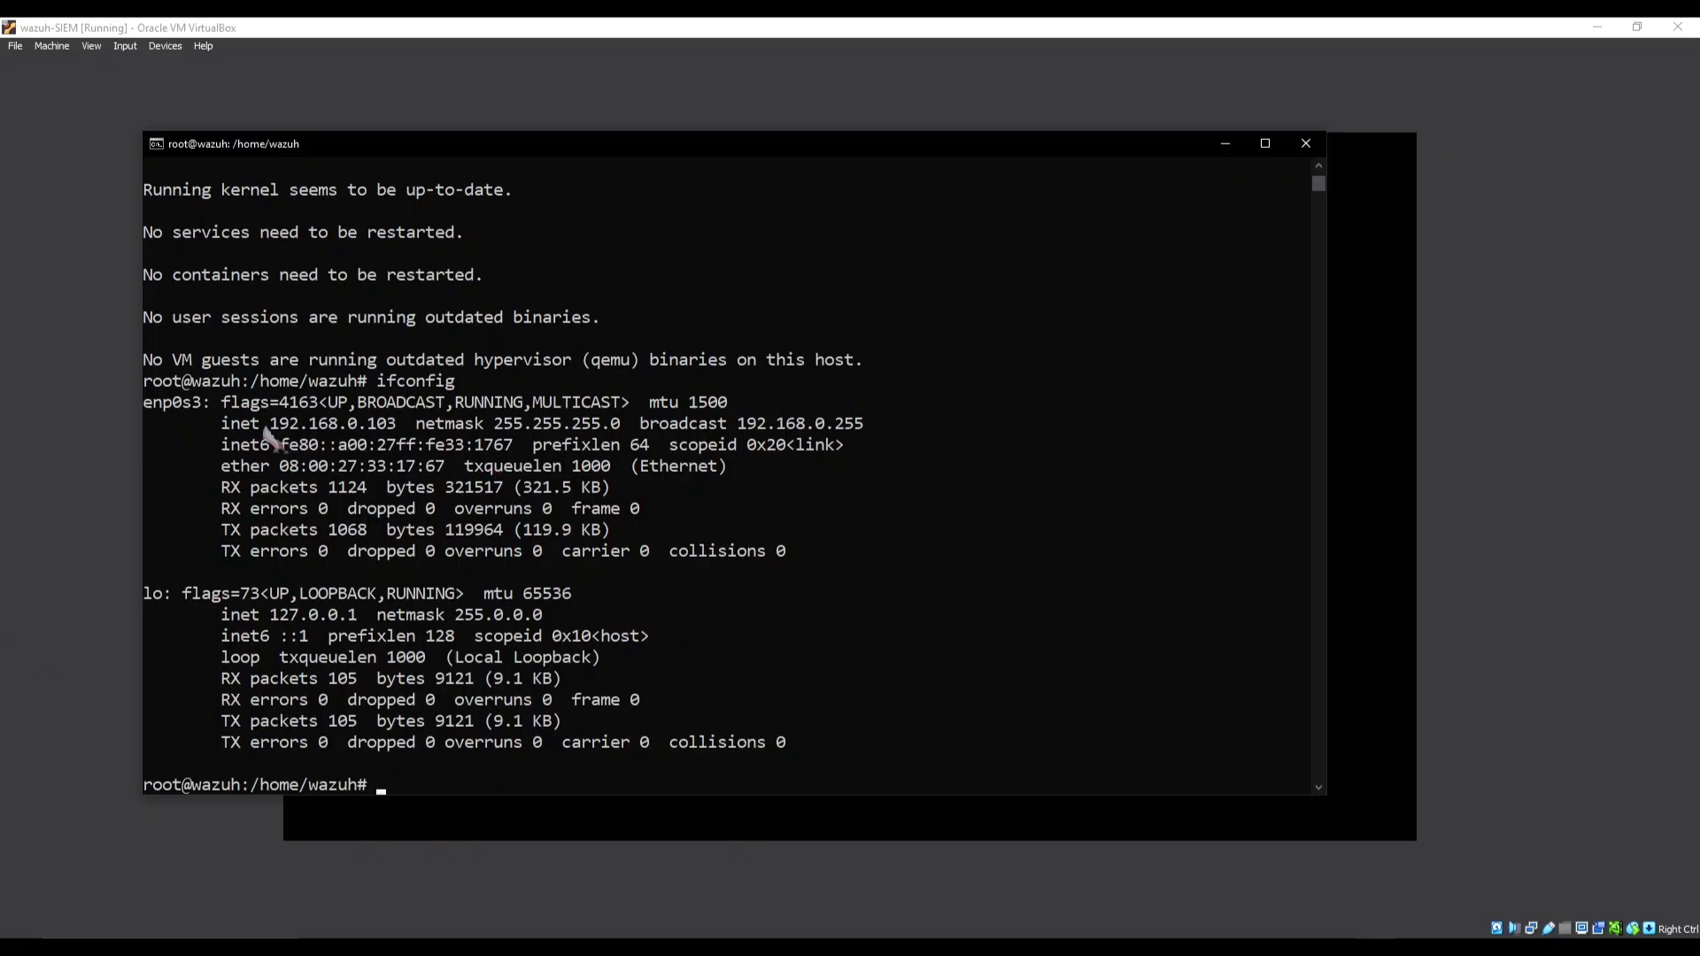
{"action": "left_click_drag", "start_coordinate": [260, 424], "coordinate": [396, 427]}
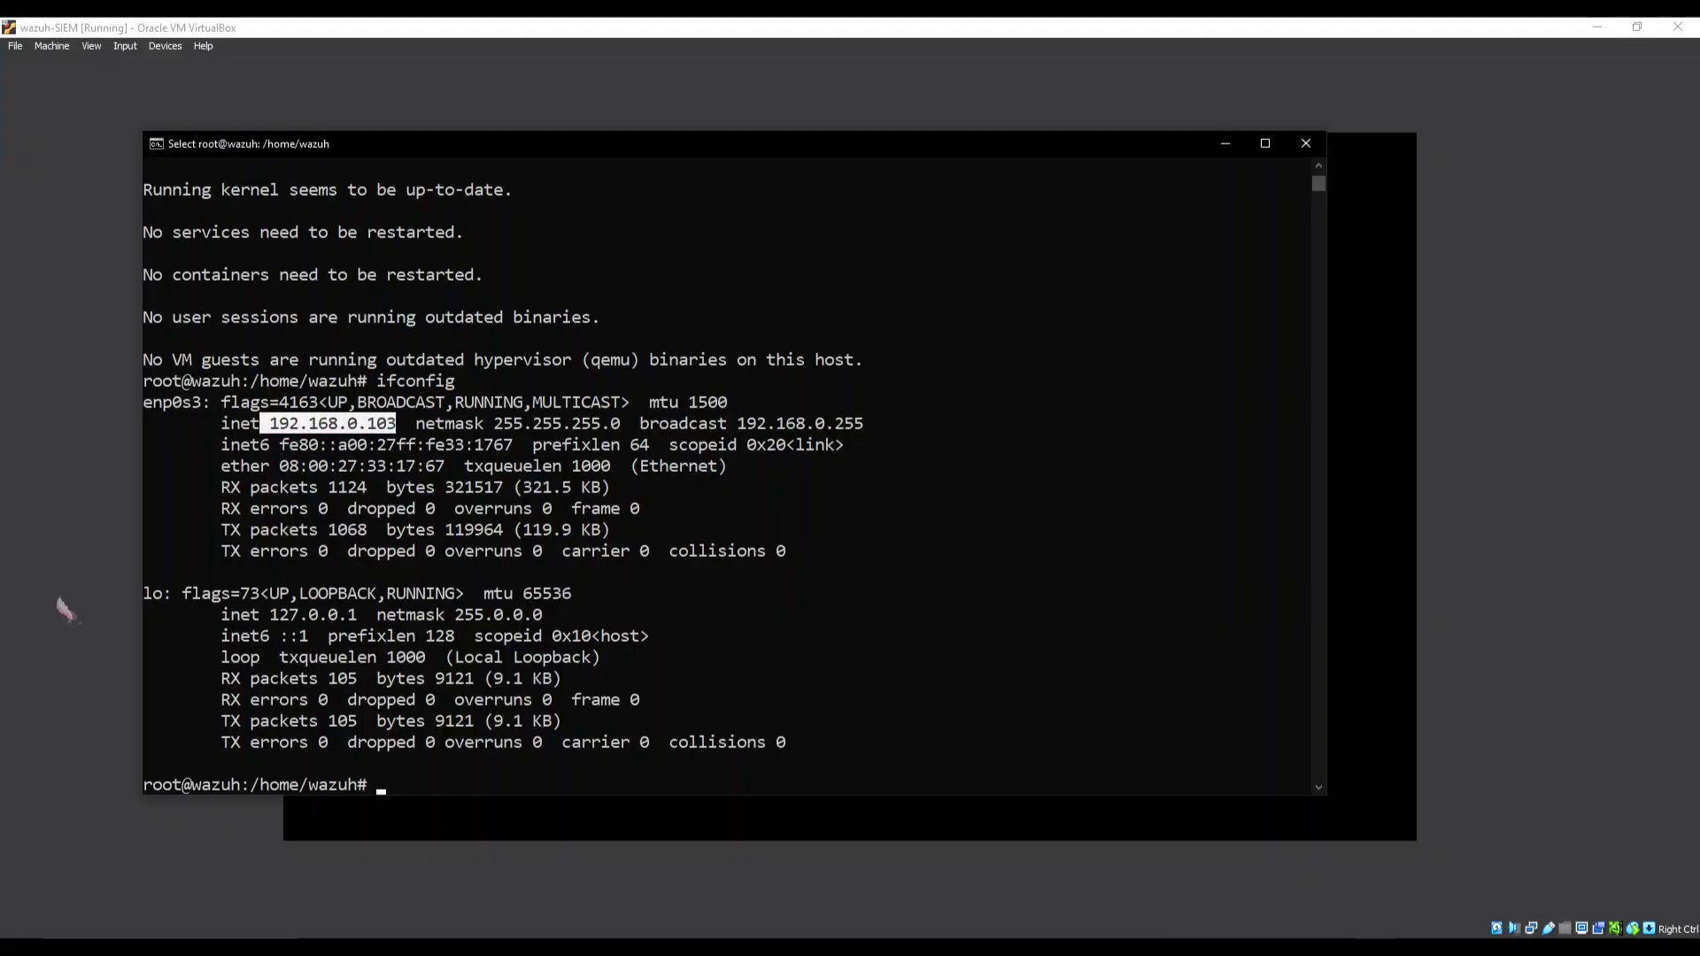
{"action": "left_click", "coordinate": [363, 447]}
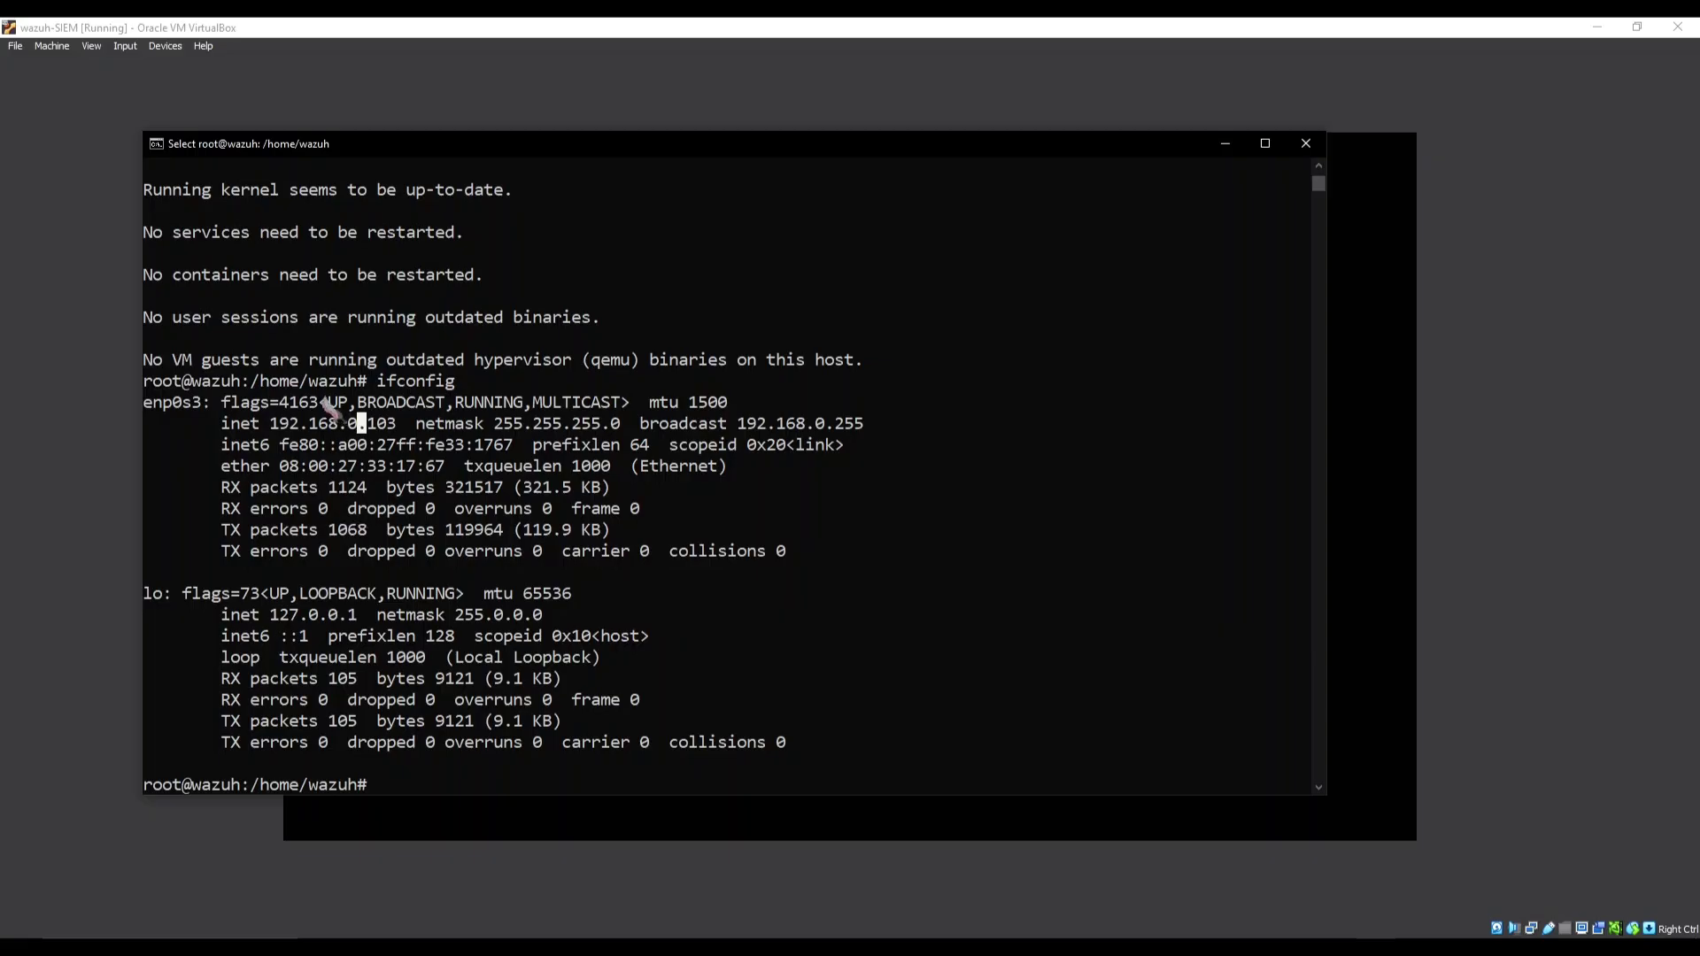
{"action": "left_click", "coordinate": [303, 424]}
{"action": "left_click", "coordinate": [322, 636]}
Test the server's internet connectivity with ping 8.8.8.8, stopping it after several replies.
{"action": "left_click", "coordinate": [400, 785]}
{"action": "right_click", "coordinate": [403, 784]}
{"action": "type", "text": "pi"}
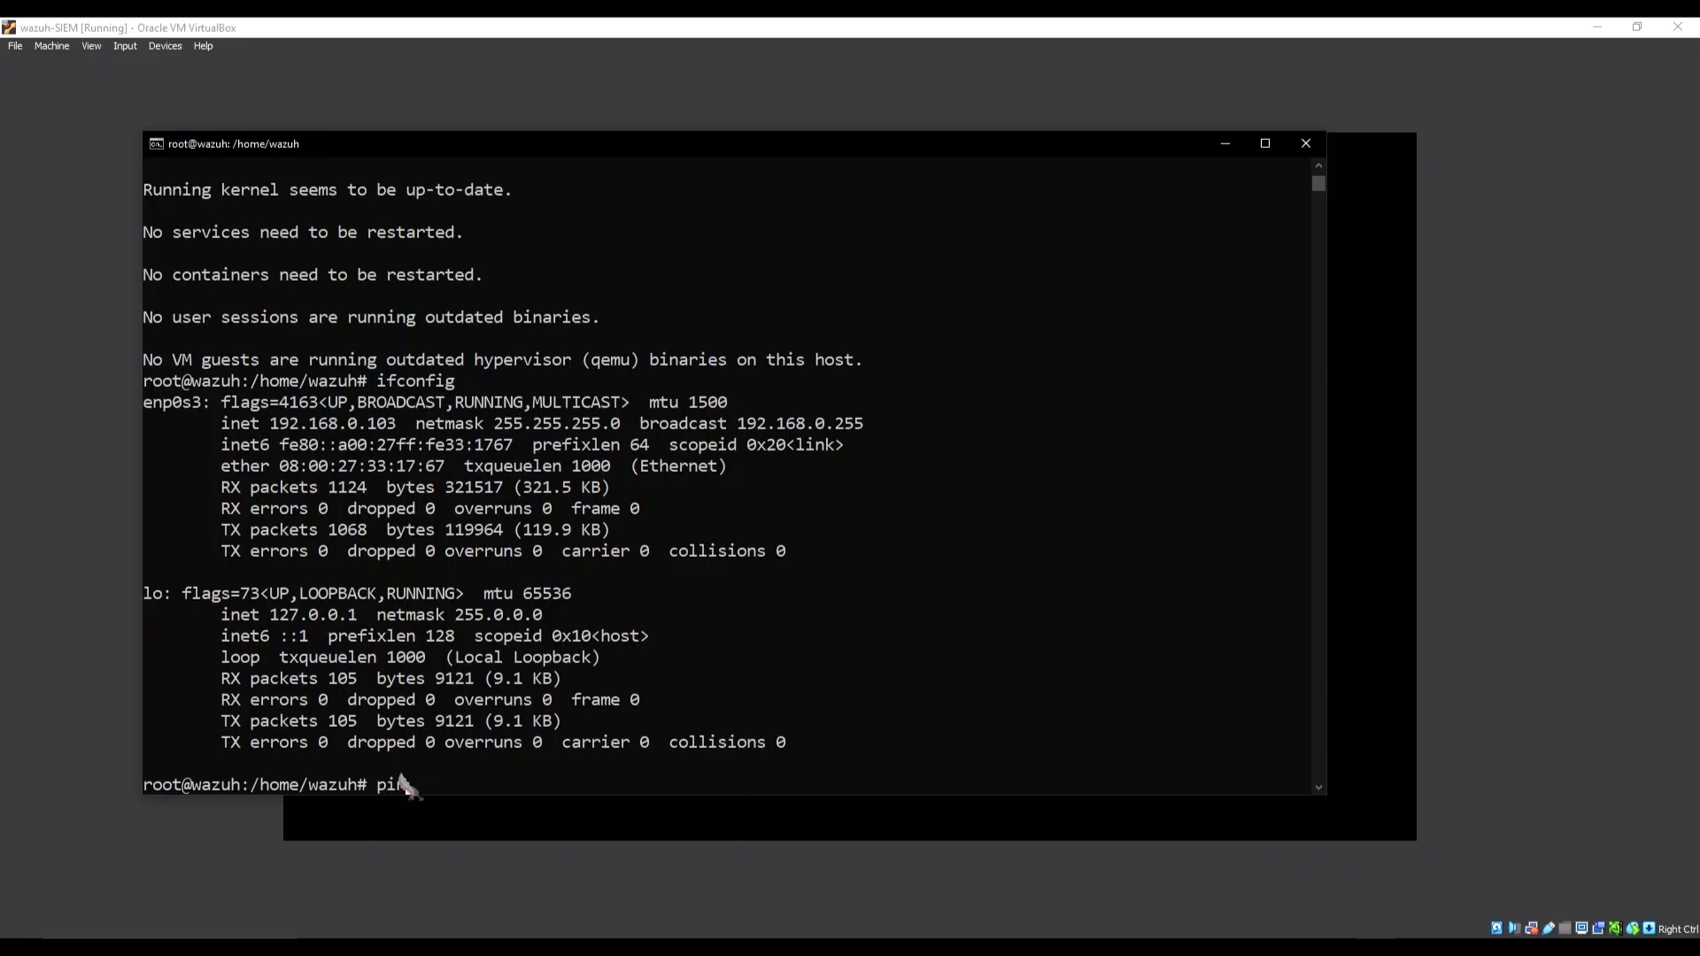
{"action": "type", "text": "ng 8.8.8.8"}
{"action": "key", "text": "Return"}
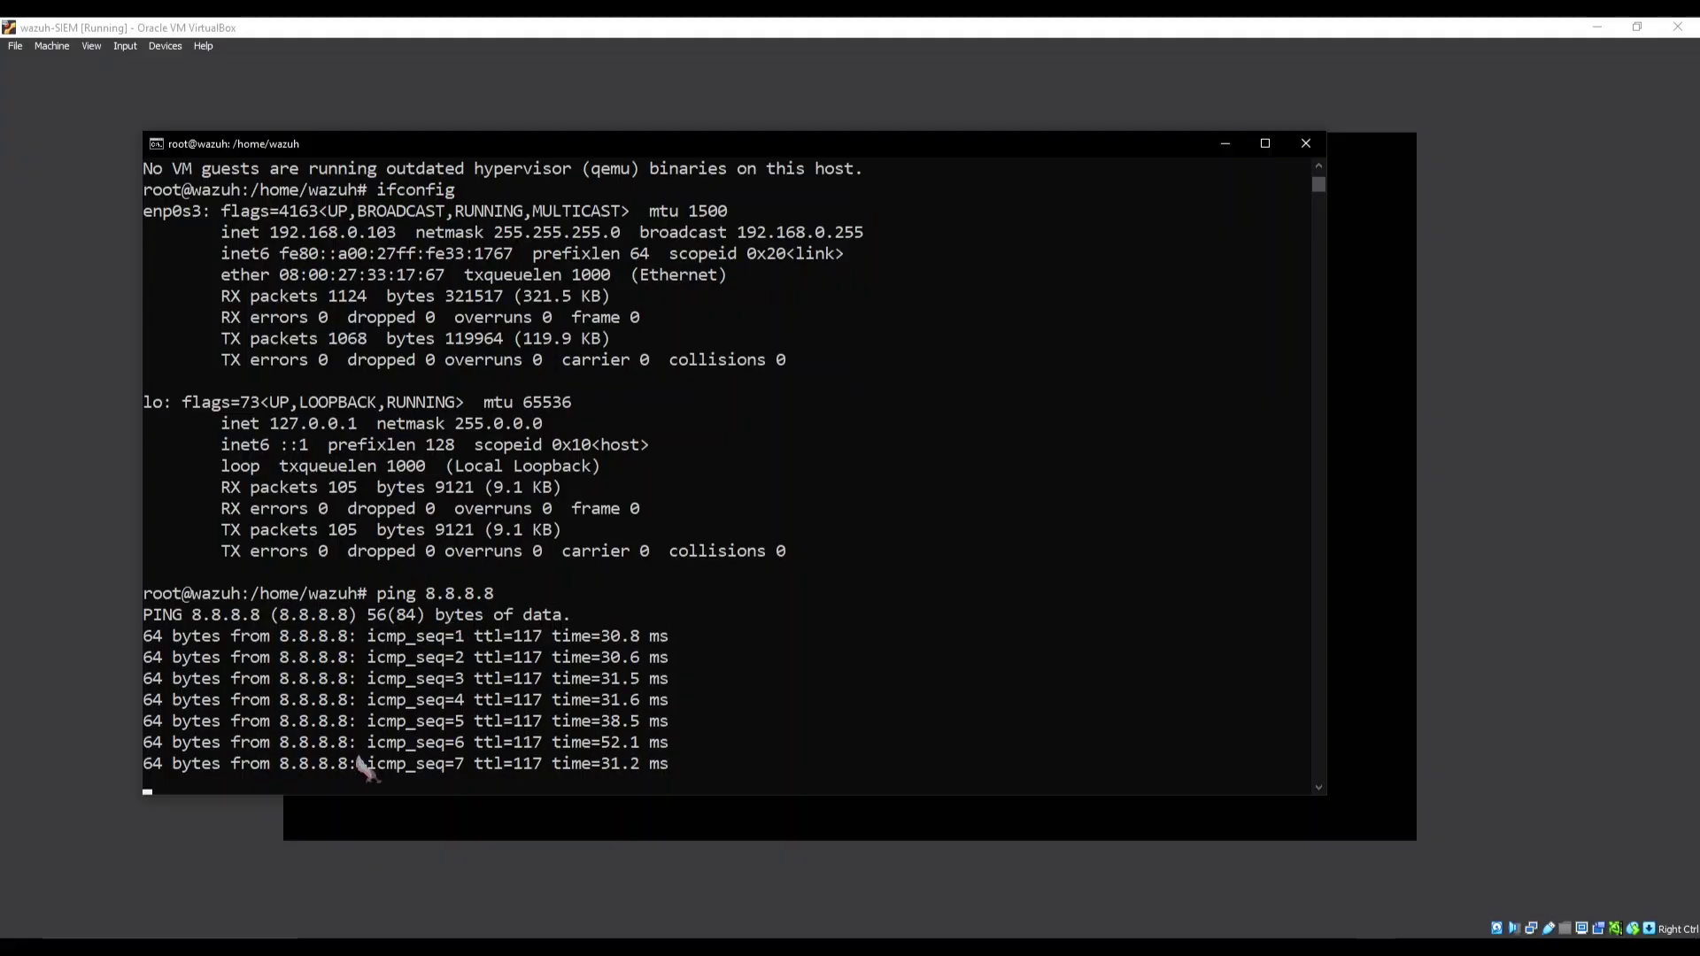
{"action": "key", "text": "ctrl+c"}
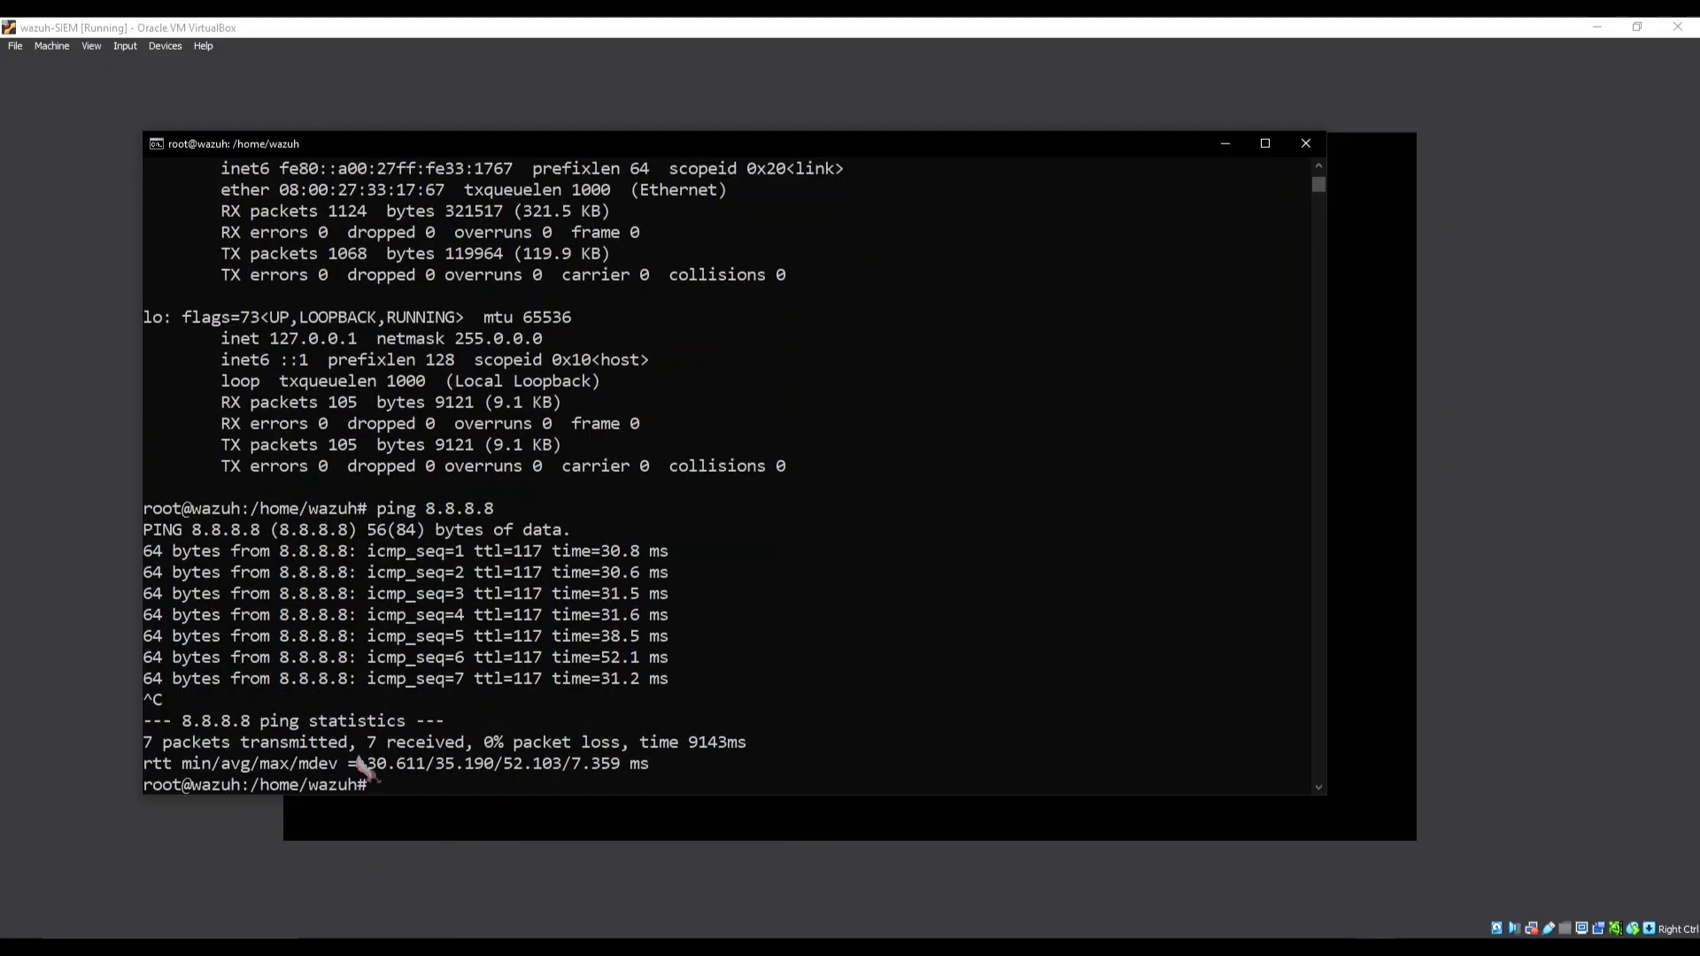
Clear the terminal output and reposition the SSH window over the virtual machine's display.
{"action": "key", "text": "ctrl+l"}
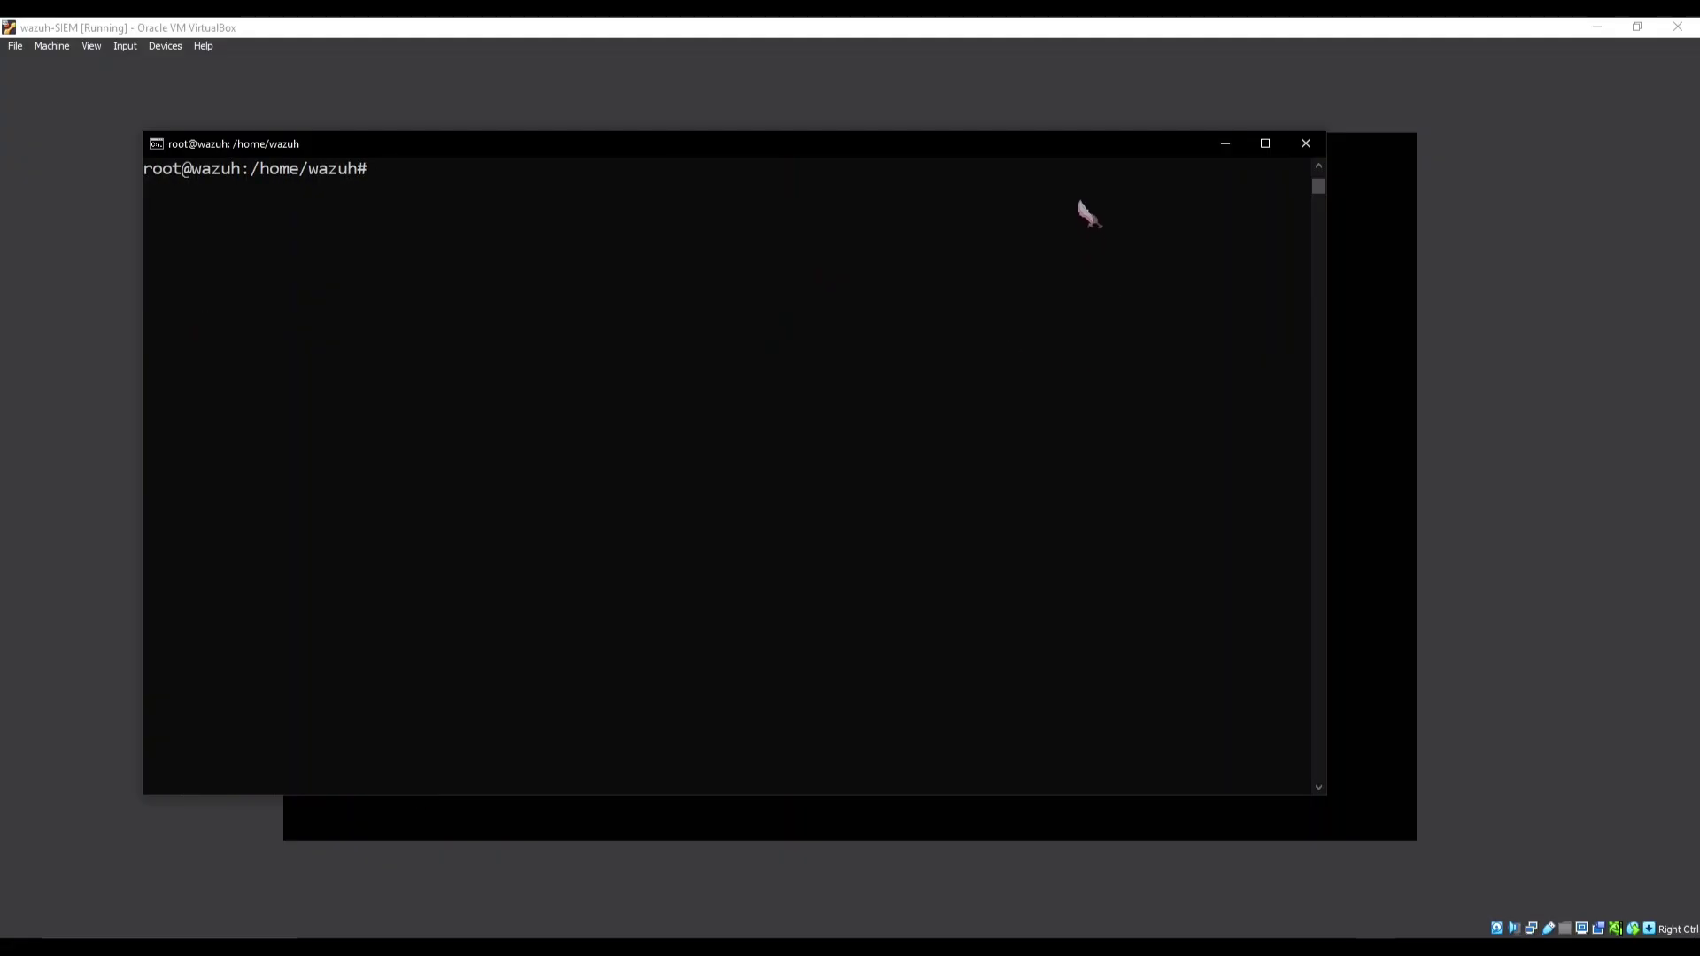
{"action": "left_click_drag", "start_coordinate": [1082, 149], "coordinate": [1223, 151]}
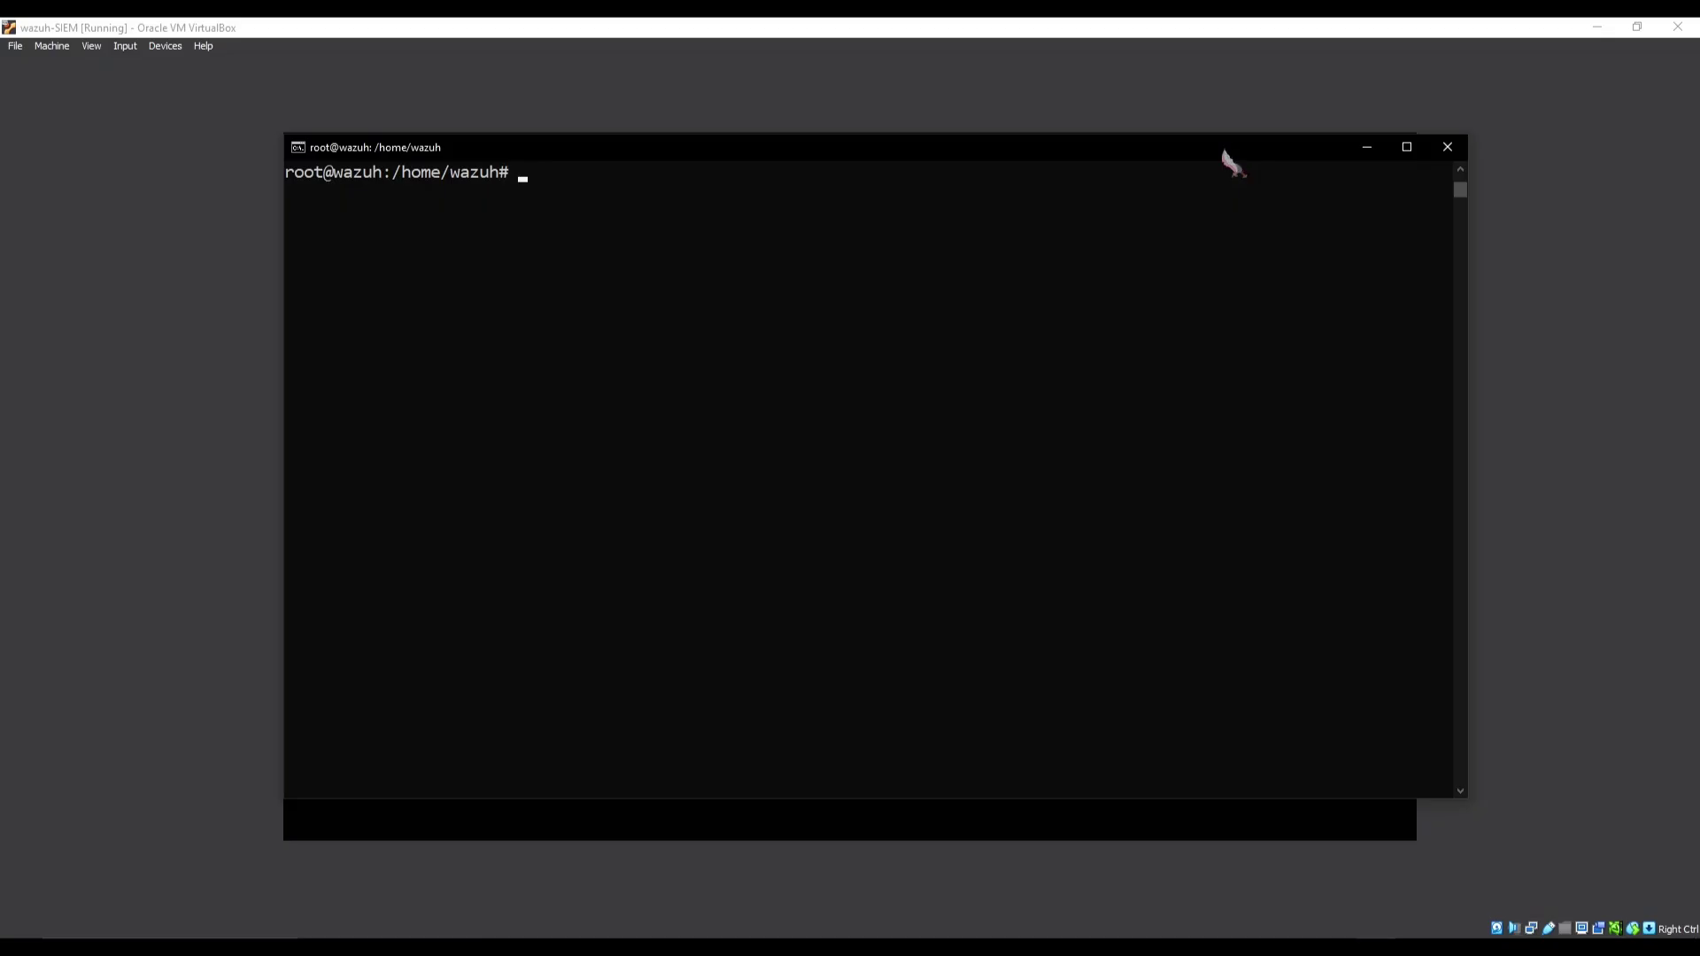